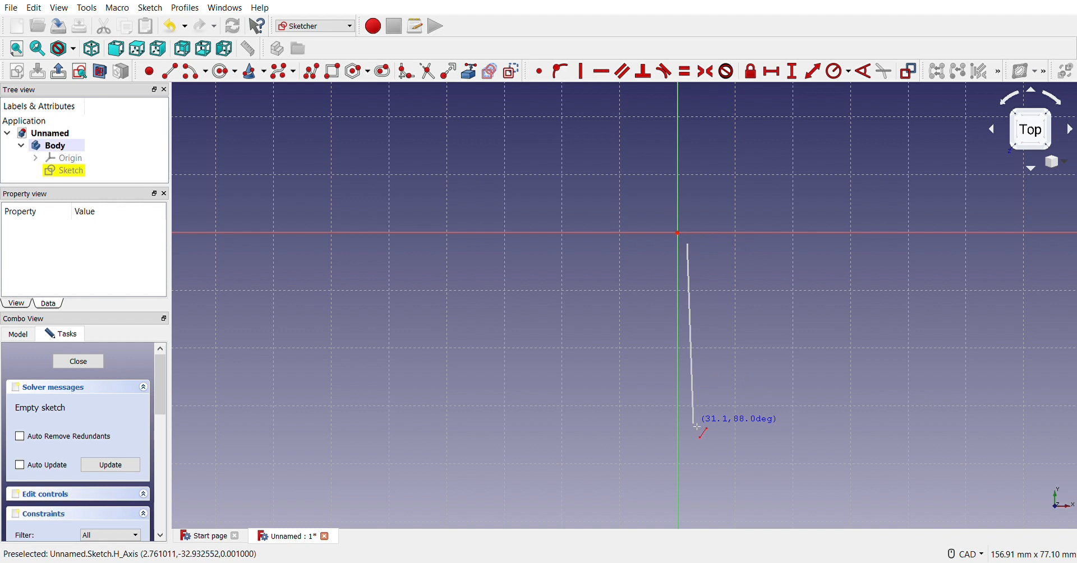
# - Sketch a vertical line just below the origin beside the vertical axis and fix its length at 40 mm
pyautogui.click(696, 425)
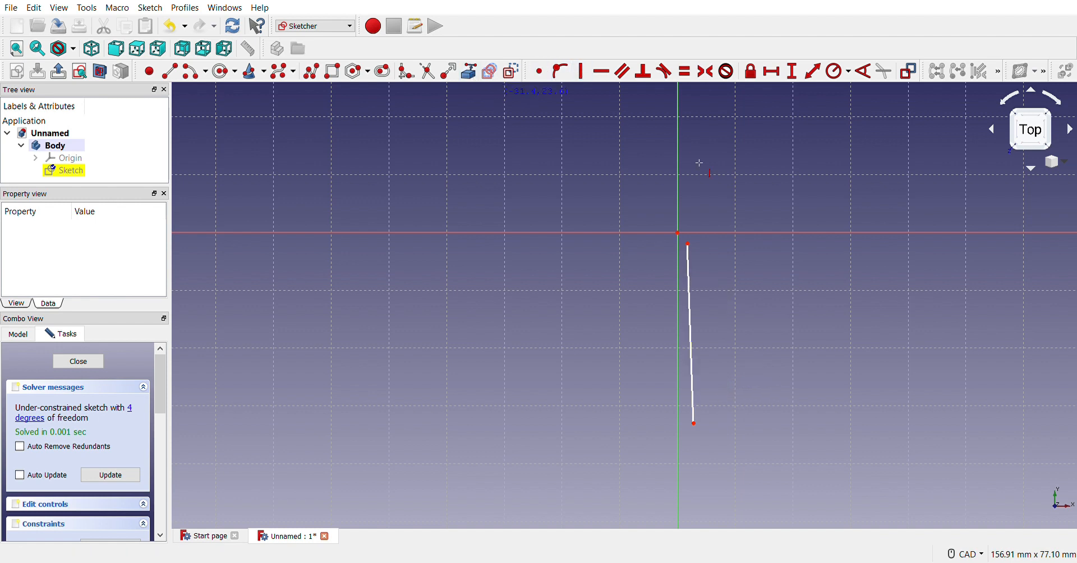
pyautogui.click(694, 291)
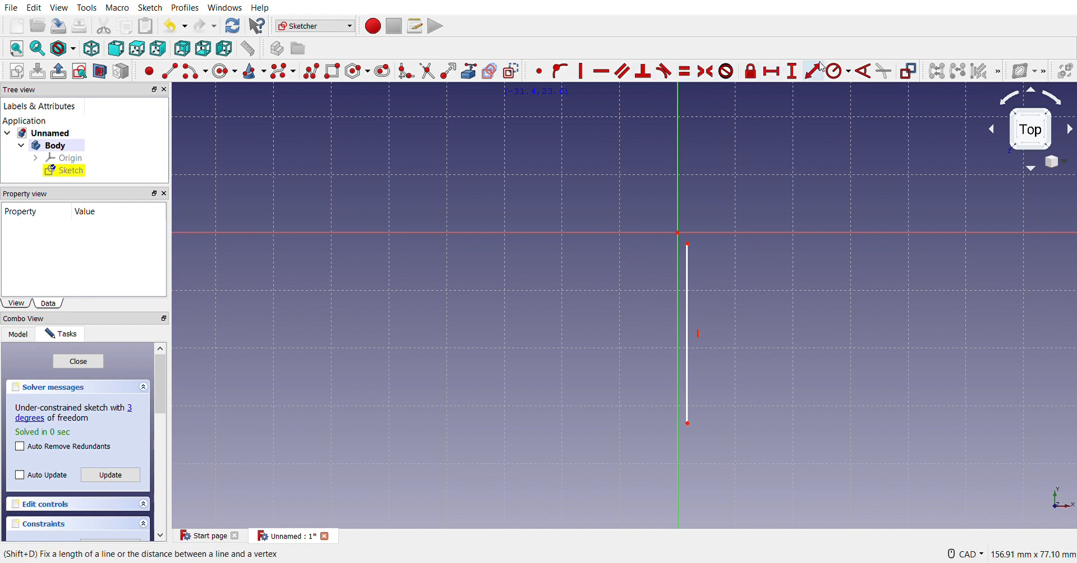
pyautogui.click(688, 299)
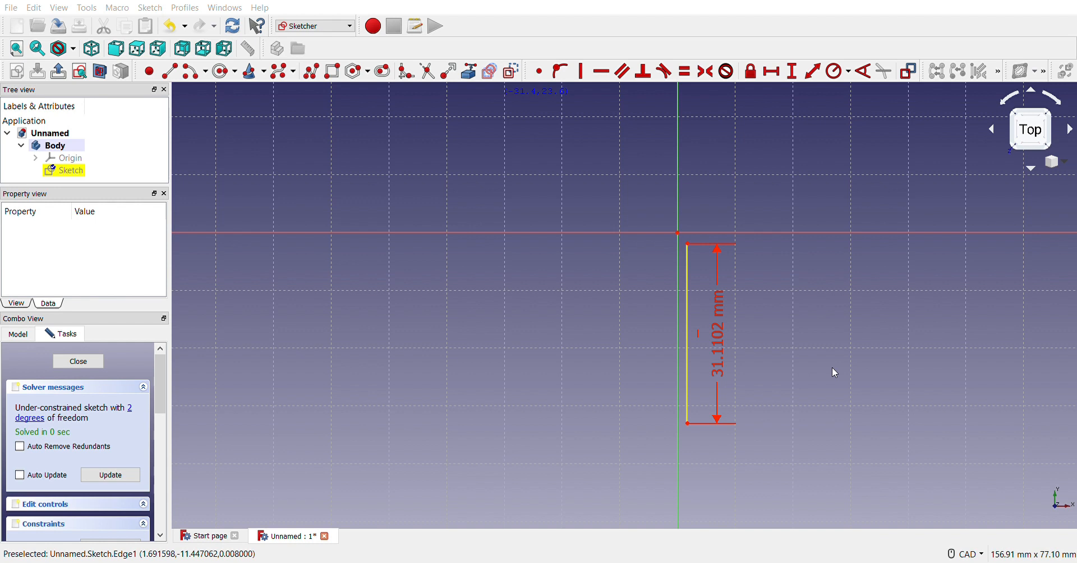
# - Move the 40 mm line slightly down and make its upper endpoint coincident with the sketch origin
pyautogui.scroll(-2, 786, 312)
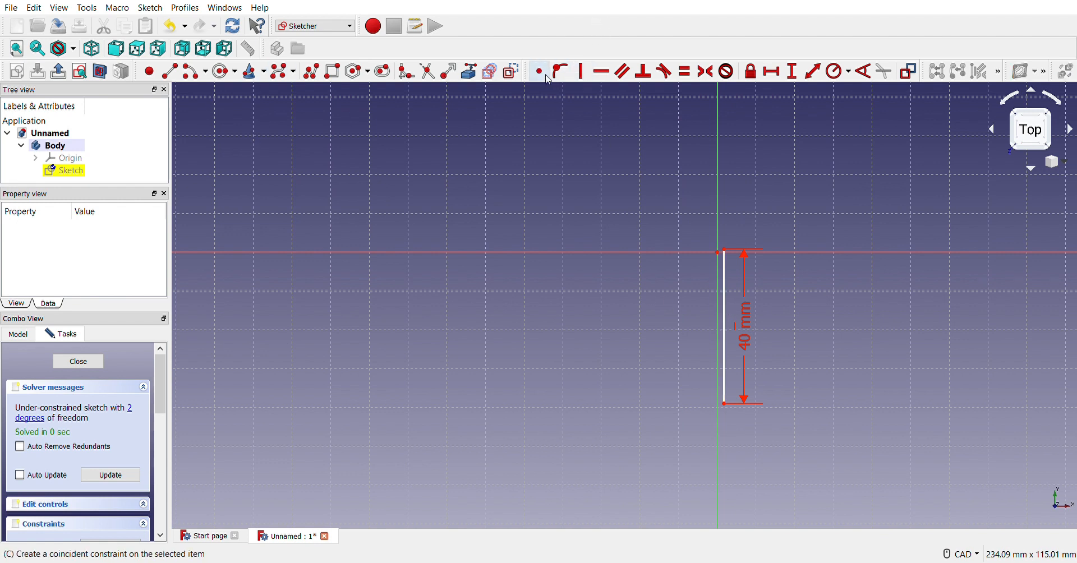
pyautogui.scroll(2, 728, 258)
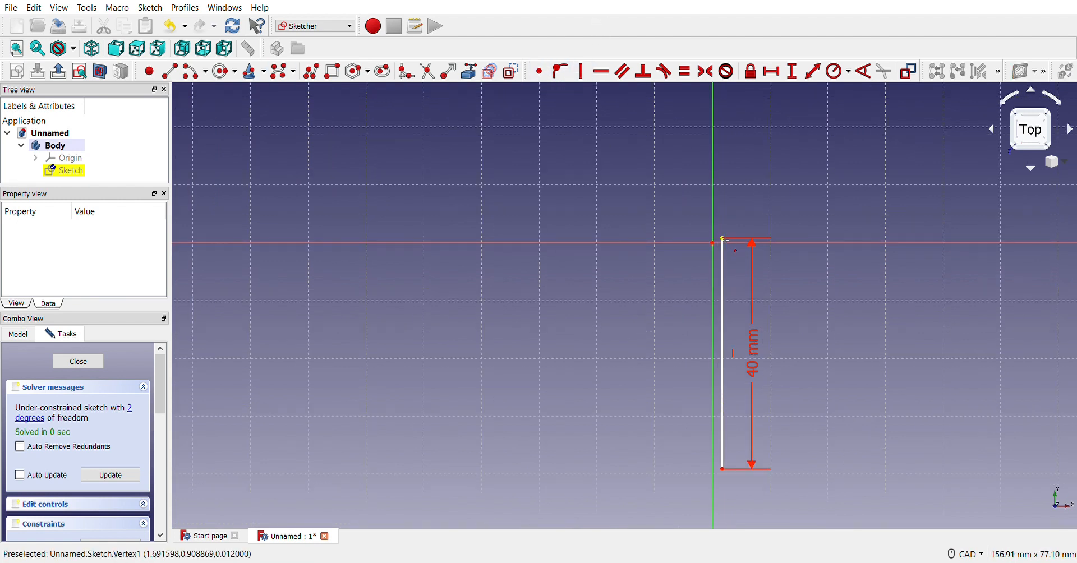
pyautogui.click(715, 244)
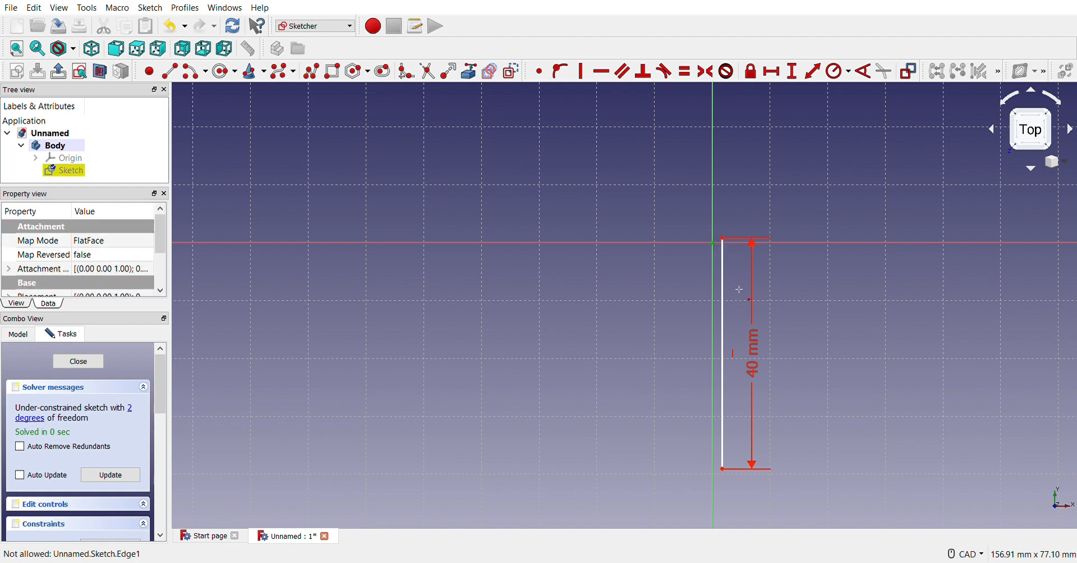
pyautogui.moveTo(724, 269); pyautogui.dragTo(723, 286)
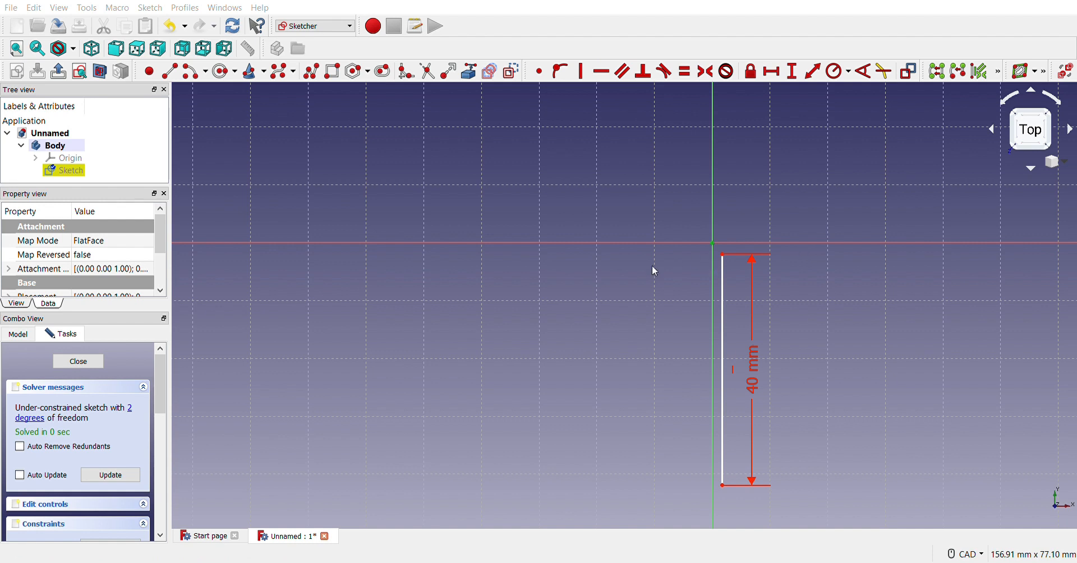
pyautogui.click(638, 231)
pyautogui.click(539, 71)
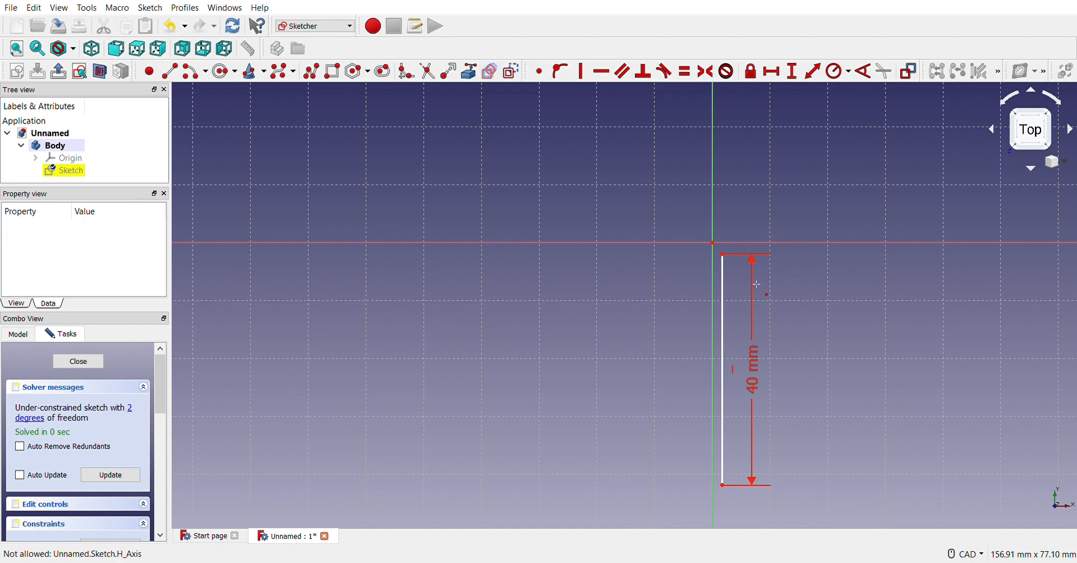
pyautogui.click(723, 256)
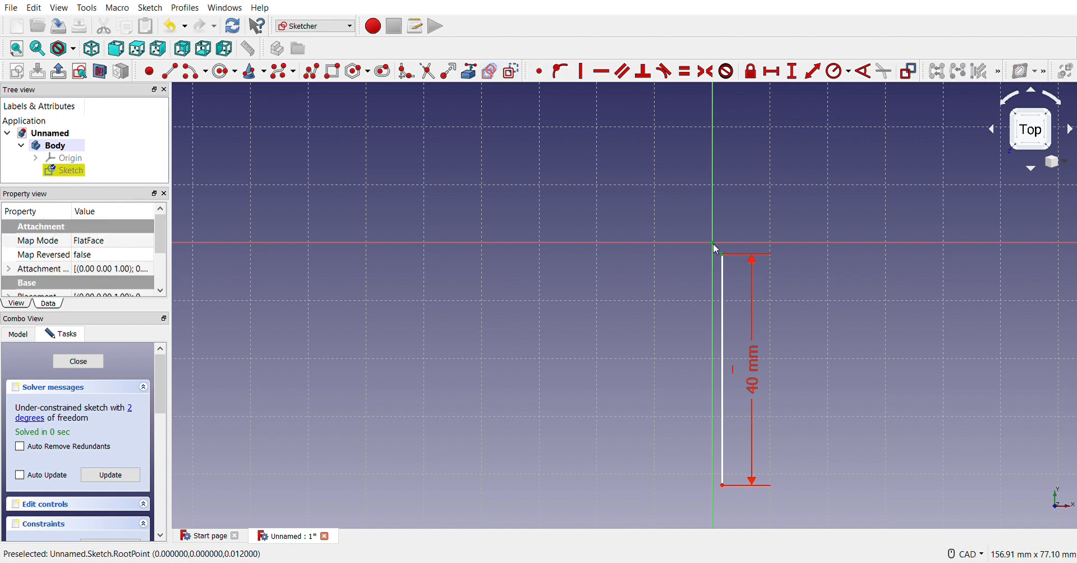
pyautogui.click(713, 243)
# - Sketch two roughly horizontal lines, one on each side of the 40 mm line's lower end, without connecting them to it
pyautogui.scroll(-5, 717, 303)
pyautogui.scroll(3, 791, 399)
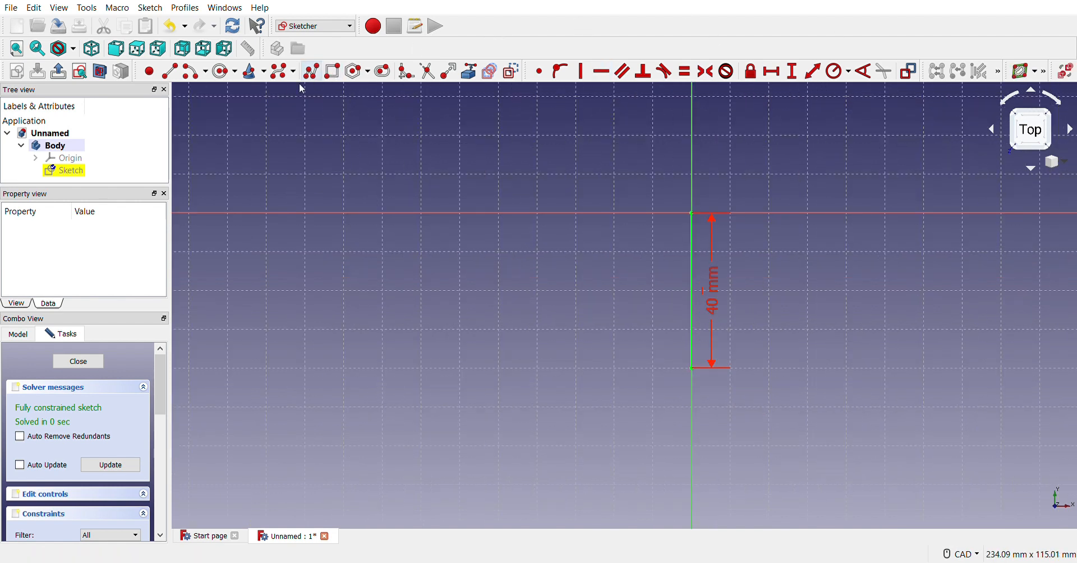
pyautogui.click(169, 71)
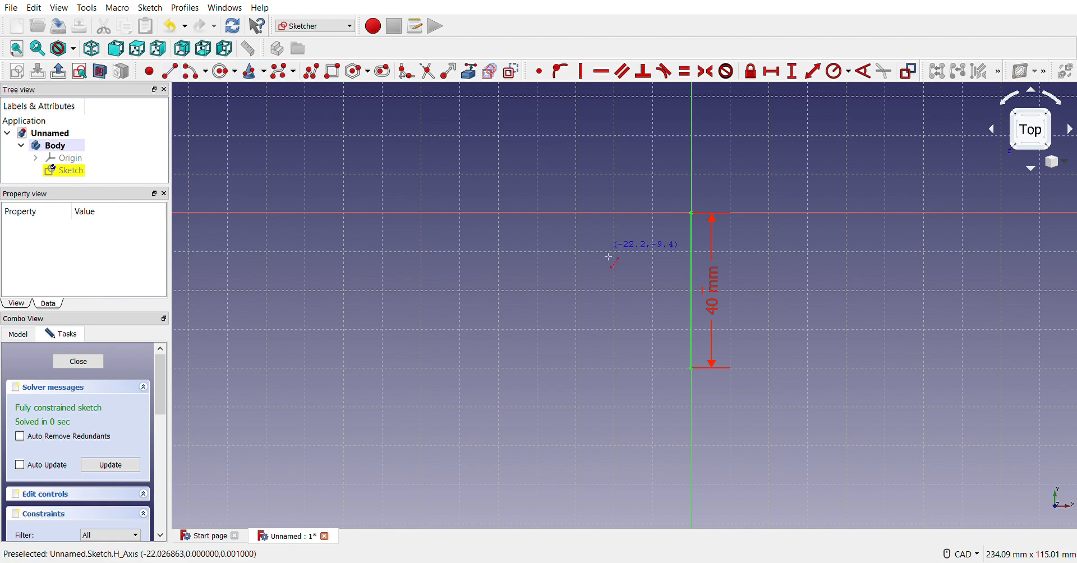
pyautogui.click(609, 370)
pyautogui.click(682, 370)
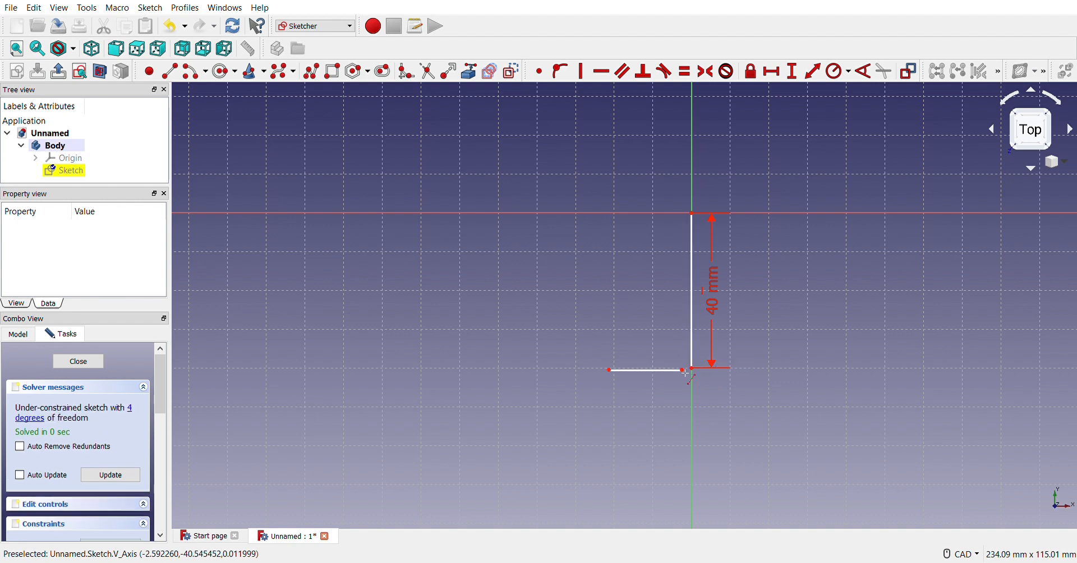
pyautogui.click(712, 370)
pyautogui.click(788, 371)
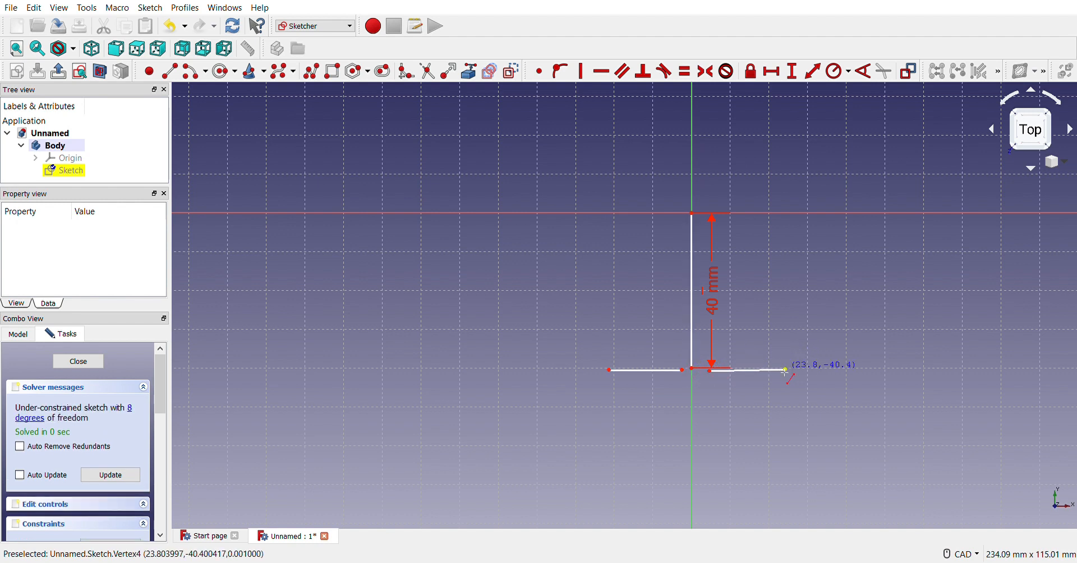
# - Sketch a short and a longer near-vertical line side by side below the 40 mm line, one on each side of the axis
pyautogui.click(689, 384)
pyautogui.click(686, 449)
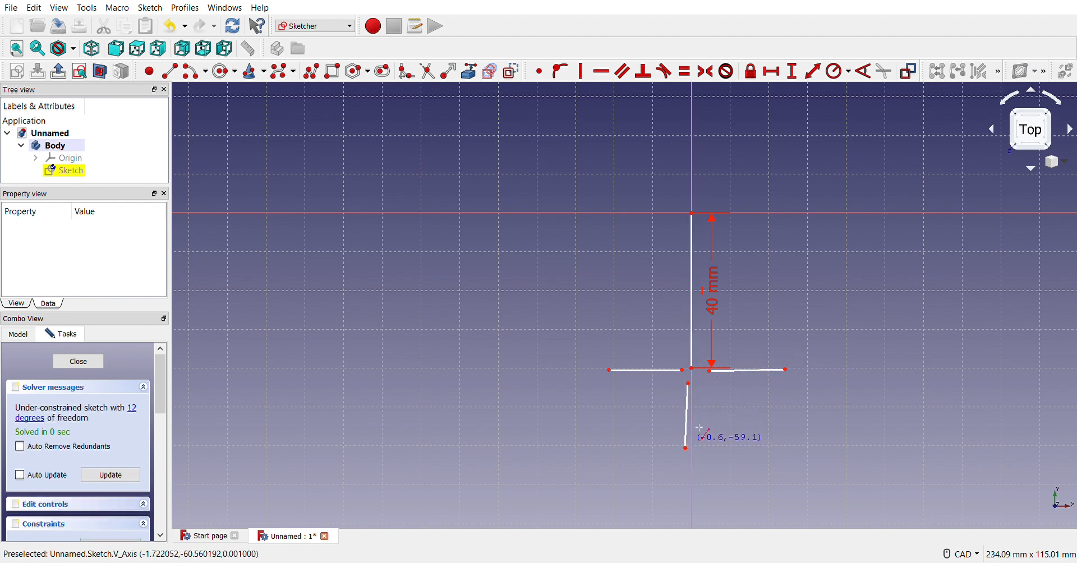
pyautogui.click(701, 388)
pyautogui.click(705, 515)
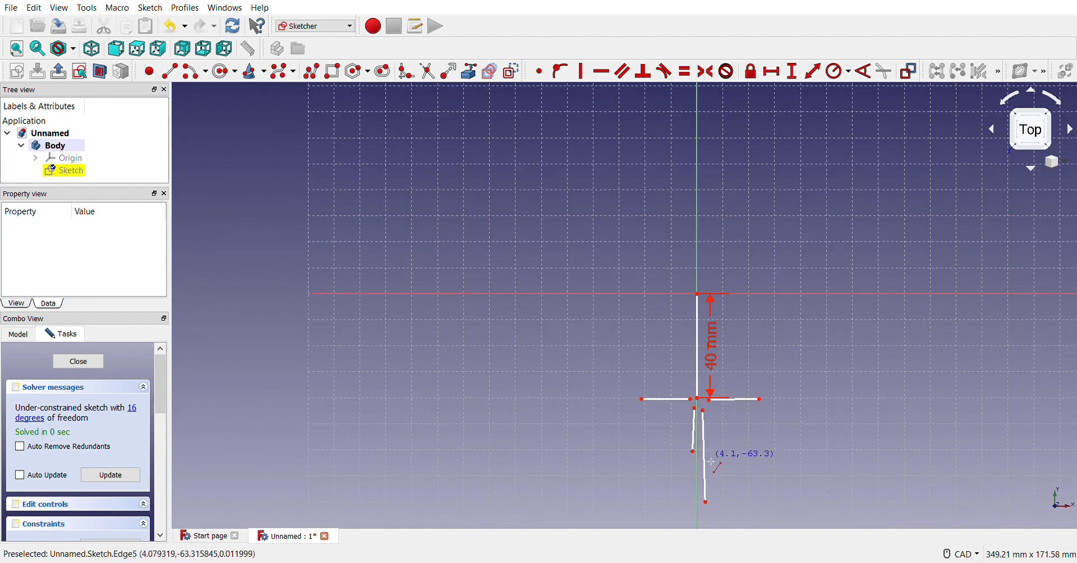
# - Sketch two more roughly horizontal lines near the lower end of the longer line, one on each side of the vertical axis
pyautogui.scroll(-3, 706, 458)
pyautogui.scroll(-4, 769, 507)
pyautogui.scroll(8, 771, 511)
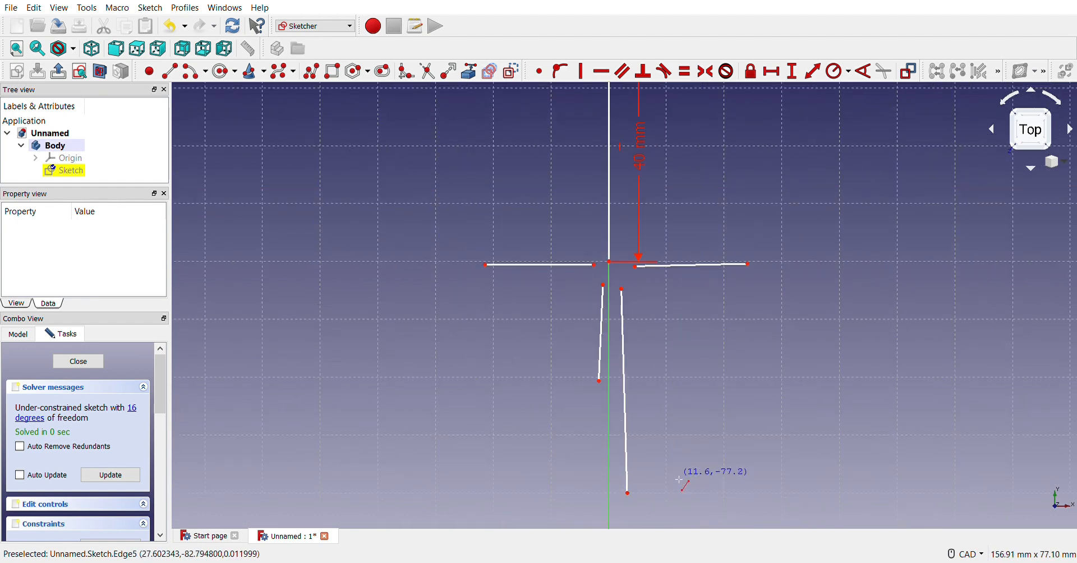
pyautogui.click(587, 499)
pyautogui.click(477, 501)
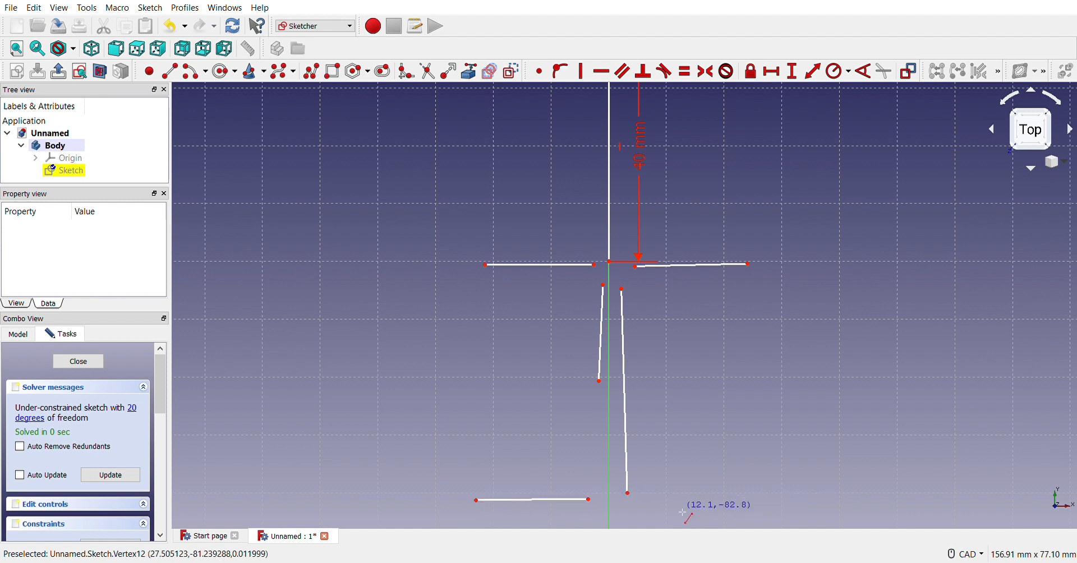
pyautogui.click(617, 508)
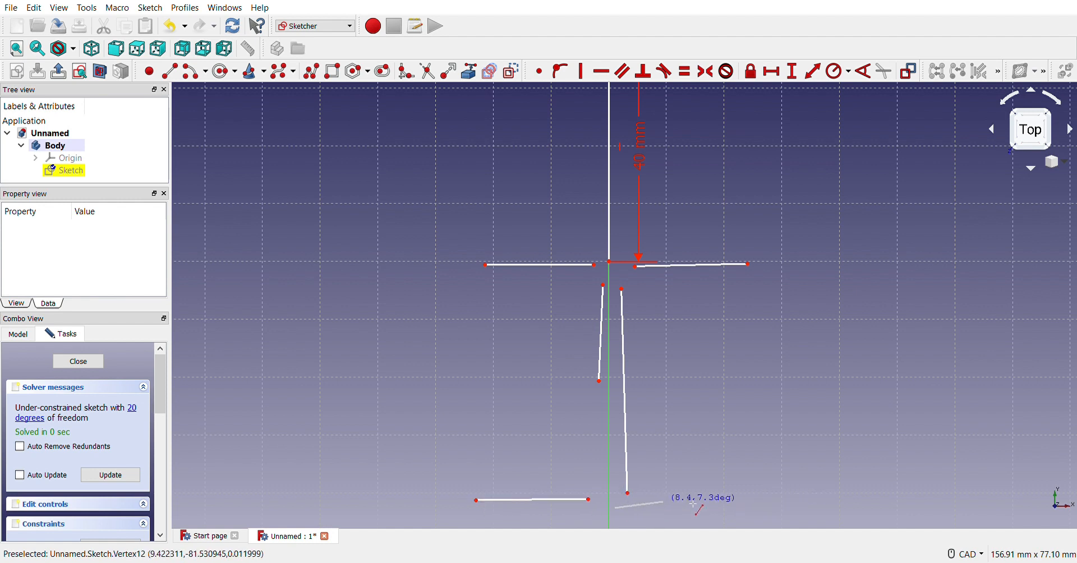
pyautogui.click(744, 500)
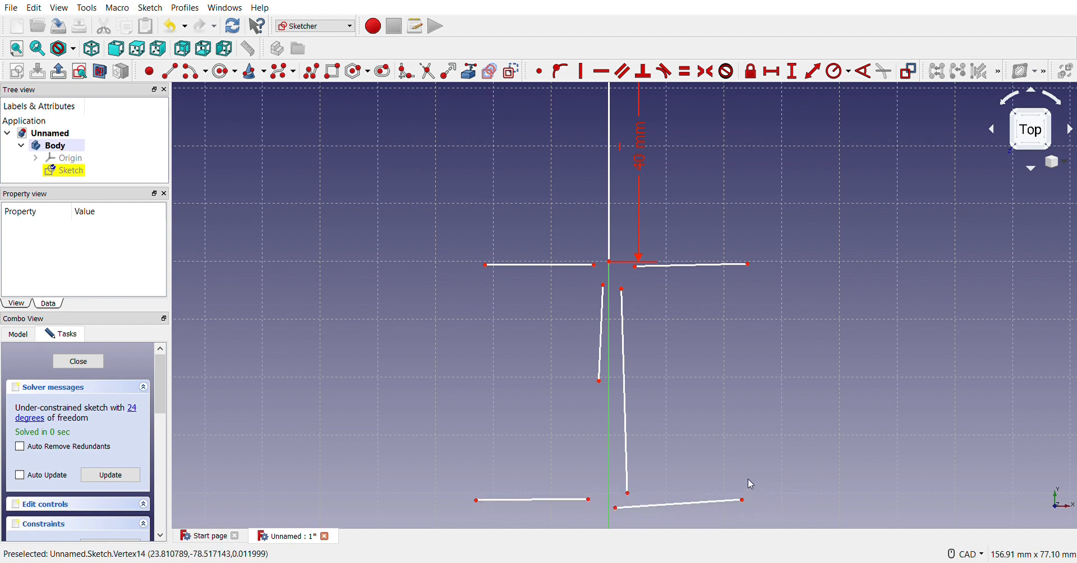
# - Apply vertical constraints to the short and the longer line below the 40 mm line
pyautogui.click(582, 71)
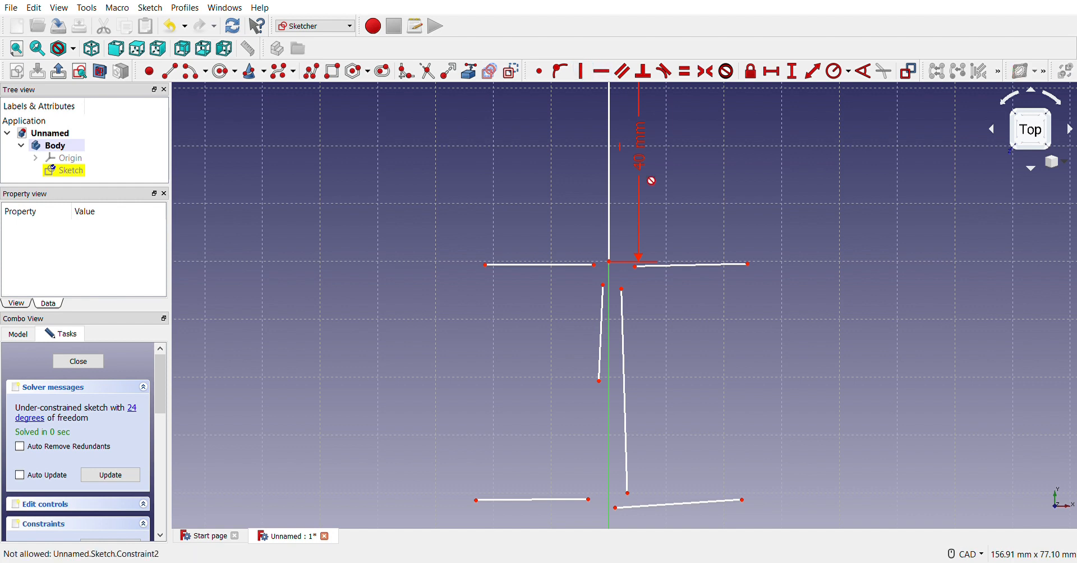
pyautogui.click(609, 335)
pyautogui.click(625, 382)
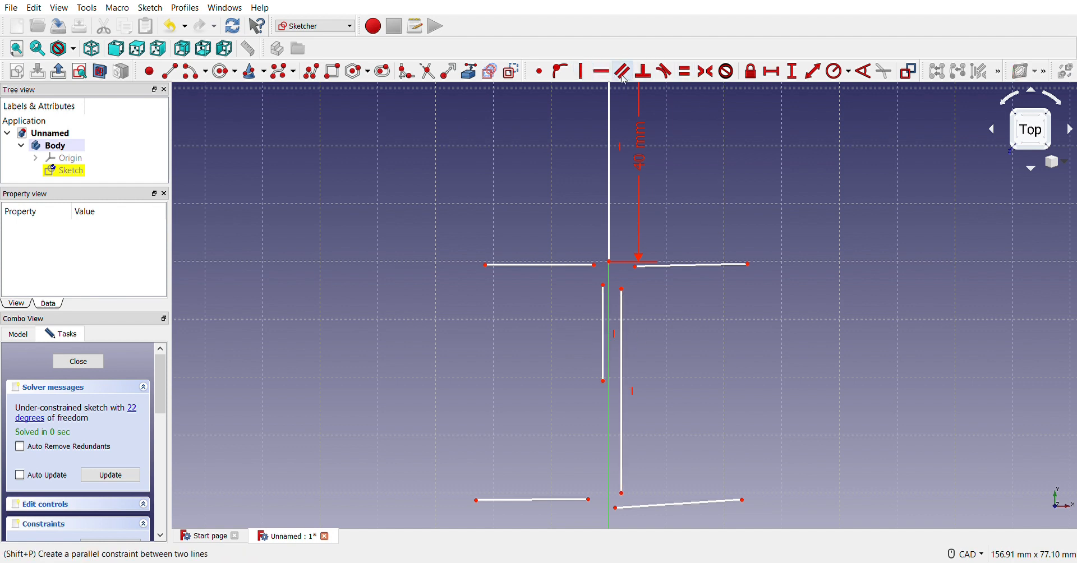
# - Apply horizontal constraints to the upper and lower pairs of side lines
pyautogui.click(671, 272)
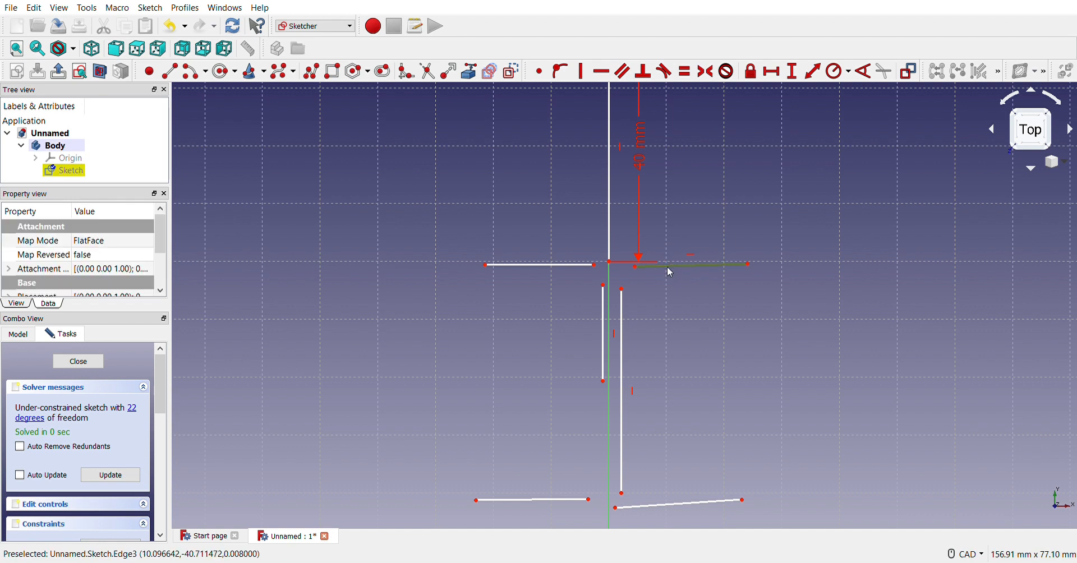
pyautogui.click(553, 265)
pyautogui.click(547, 499)
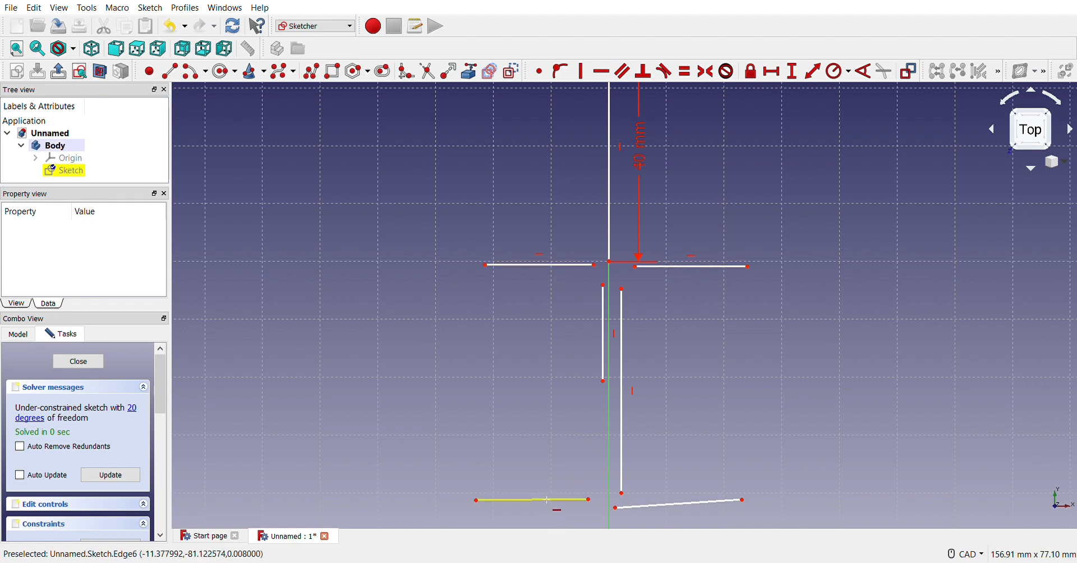
pyautogui.click(646, 506)
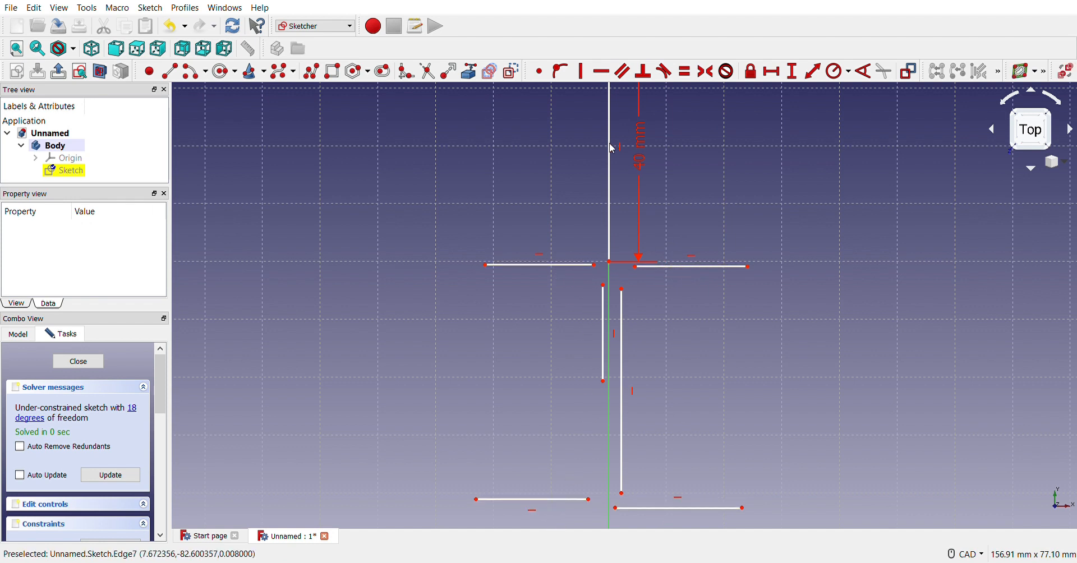
# - Make the upper ends of both lower vertical lines and the inner ends of the upper side lines coincident with the 40 mm line's lower end
pyautogui.click(539, 72)
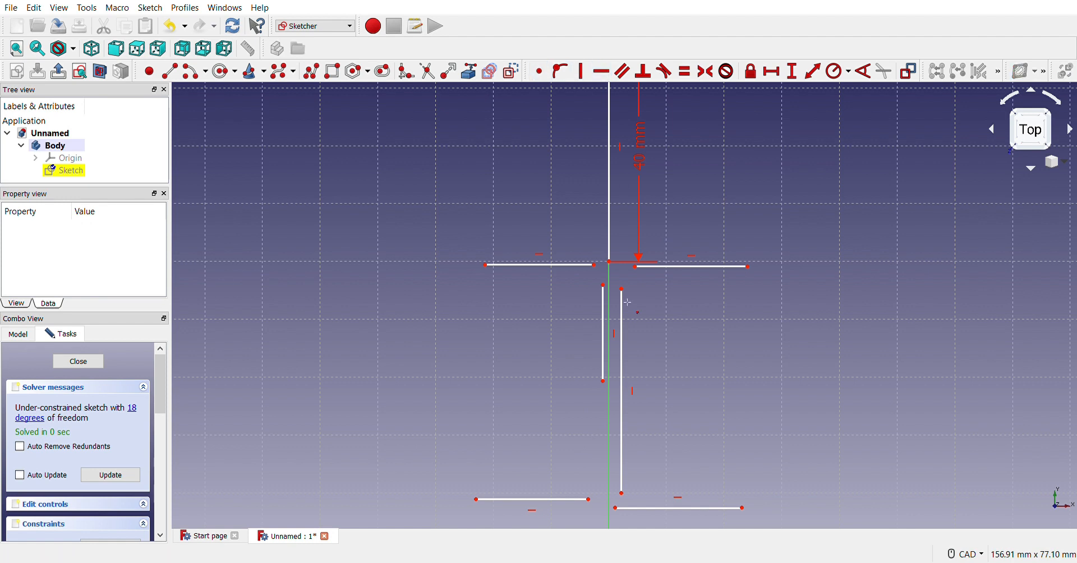
pyautogui.click(609, 267)
pyautogui.click(605, 288)
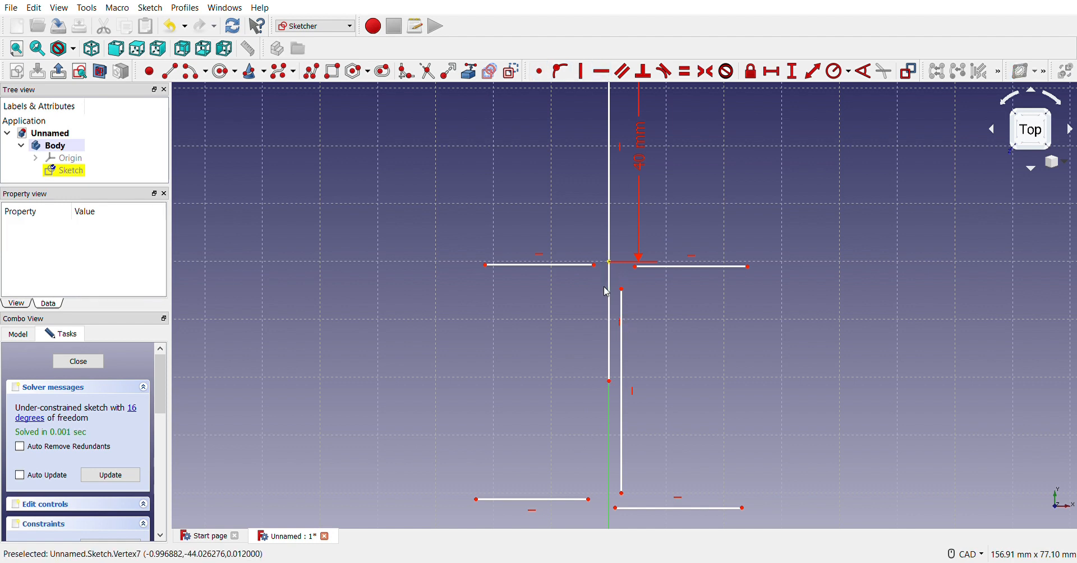
pyautogui.click(596, 265)
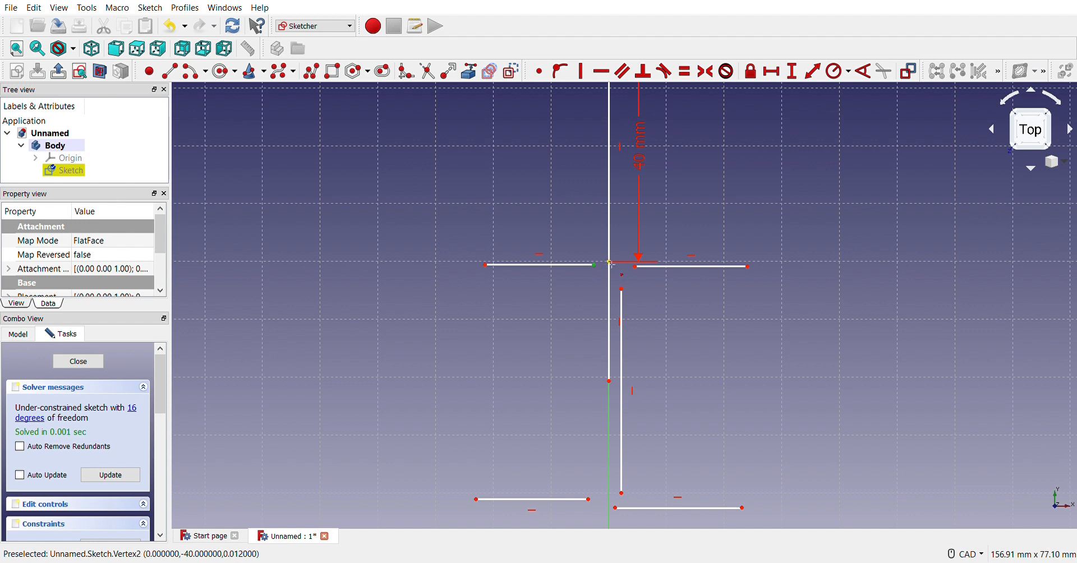
pyautogui.click(611, 263)
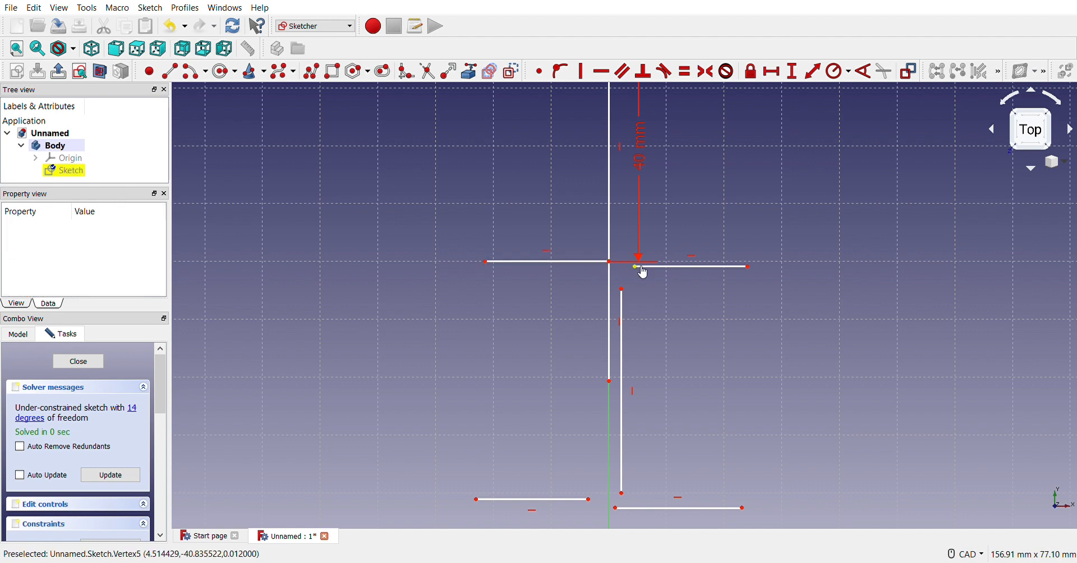
pyautogui.click(637, 268)
pyautogui.click(612, 263)
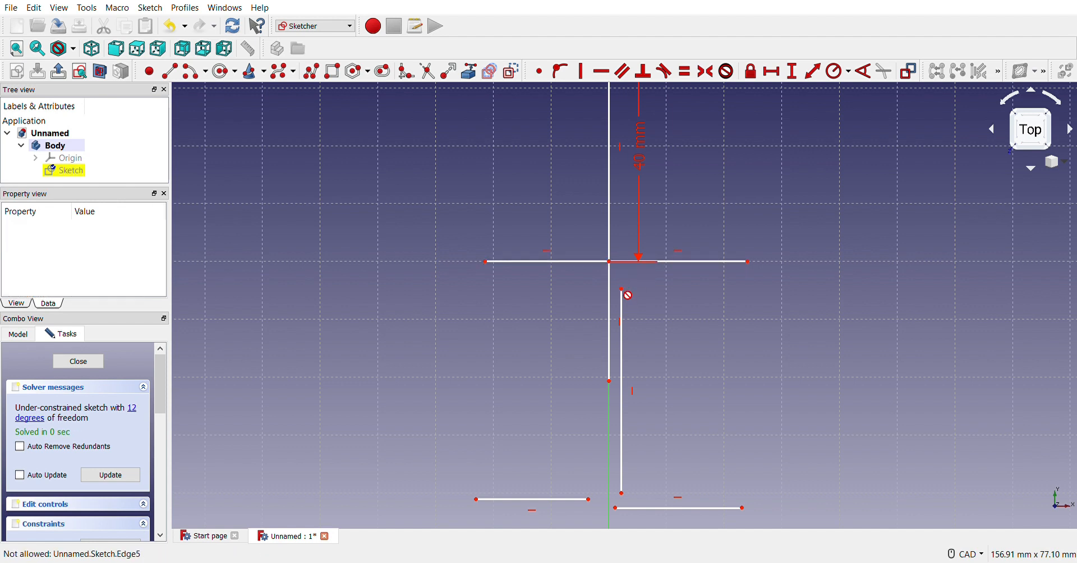
pyautogui.click(615, 268)
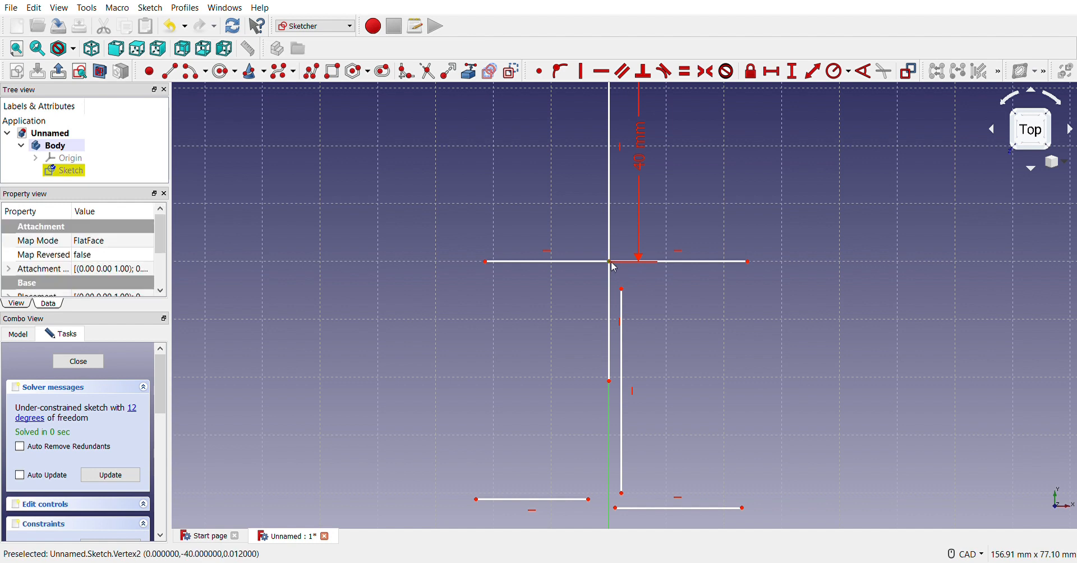
pyautogui.click(622, 291)
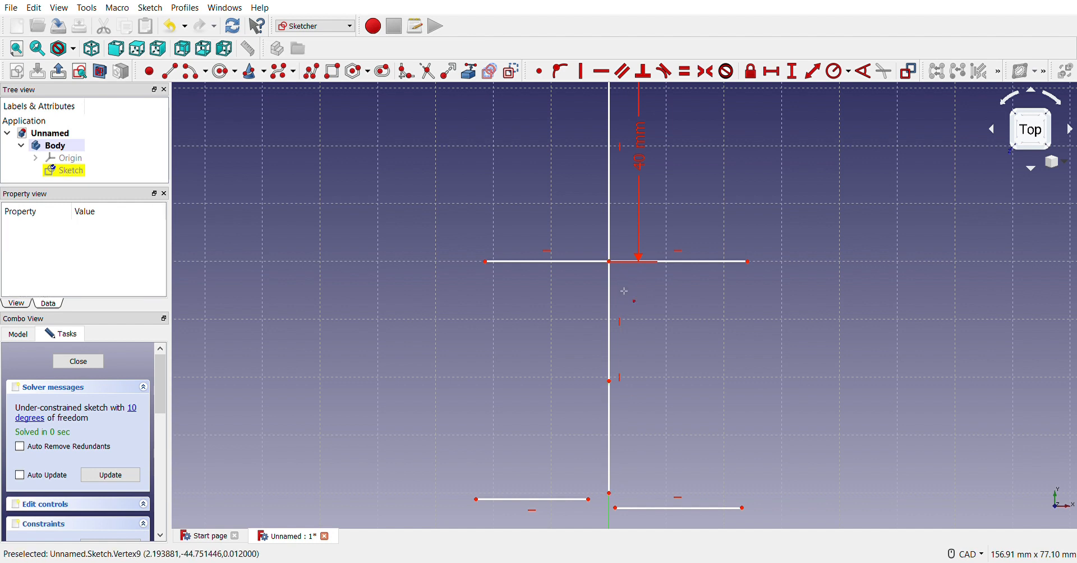
# - Make the inner endpoints of both lower horizontal lines coincident with the long vertical line's lower end
pyautogui.click(593, 502)
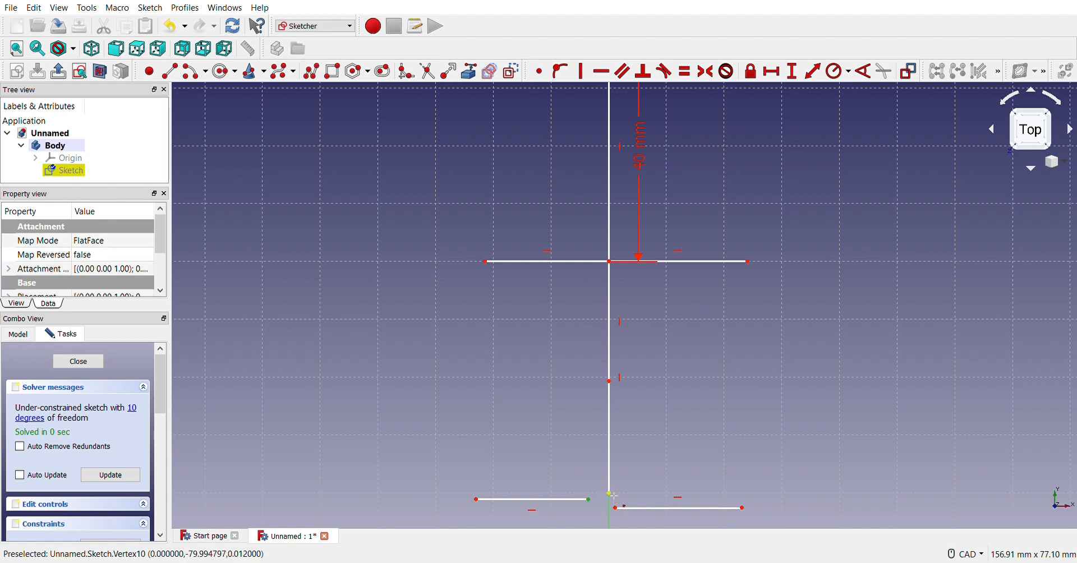
pyautogui.click(614, 496)
pyautogui.click(620, 508)
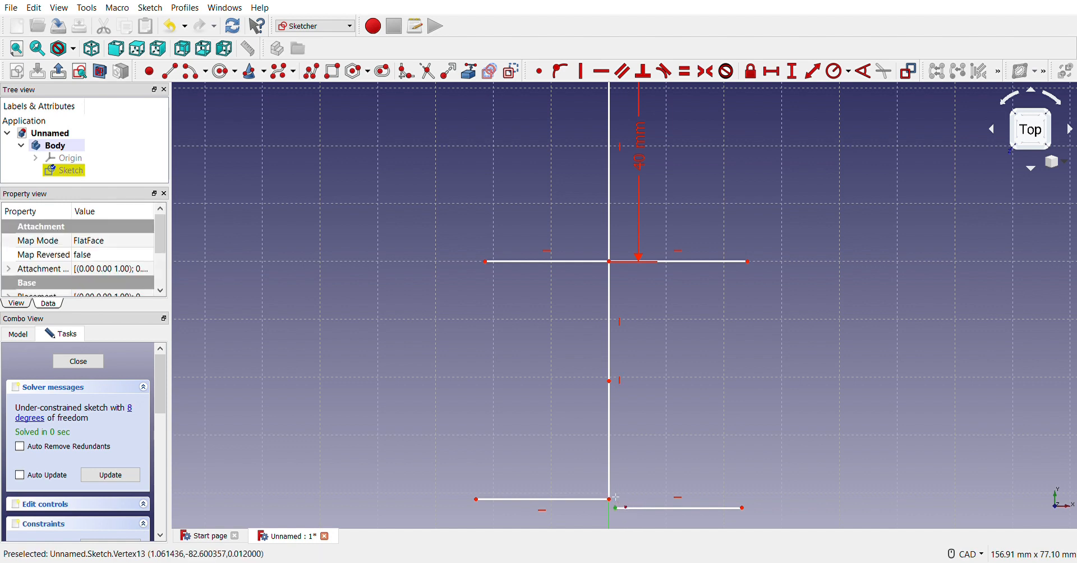
pyautogui.click(612, 500)
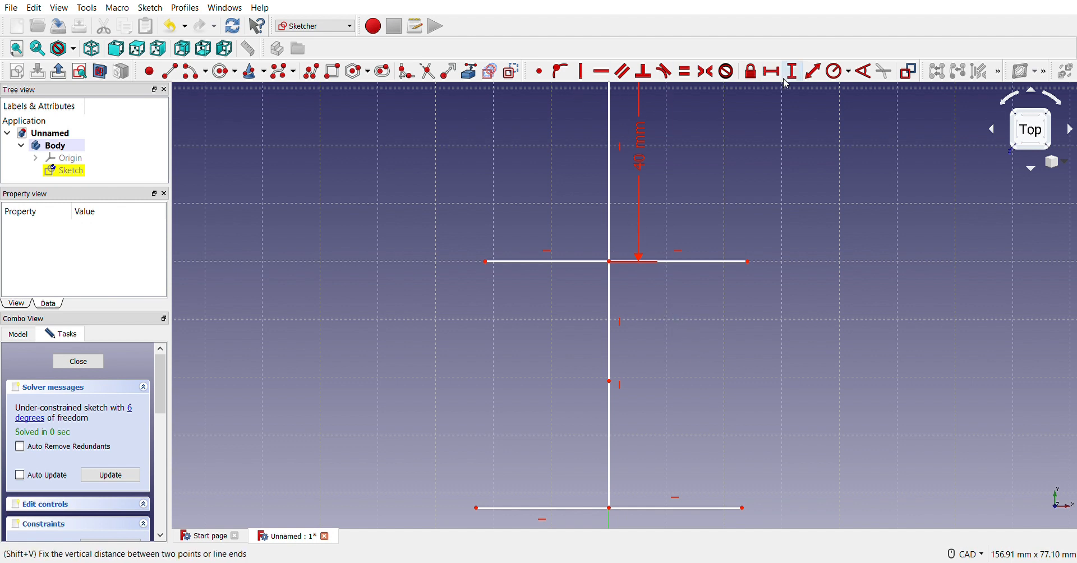
# - Dimension the two horizontal lines at the 40 mm line's lower end to 30 mm each
pyautogui.click(813, 71)
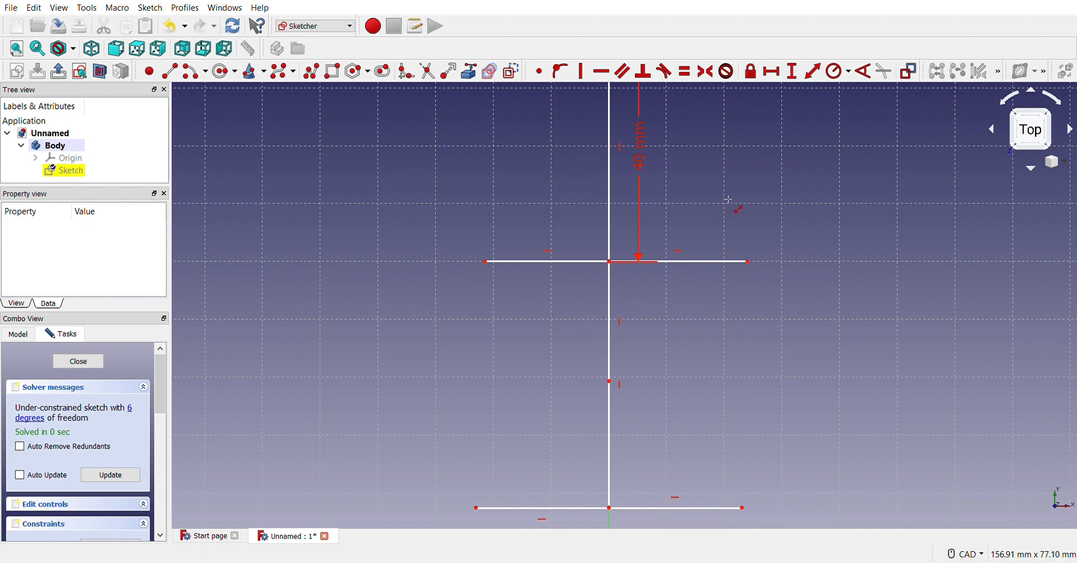
pyautogui.click(708, 263)
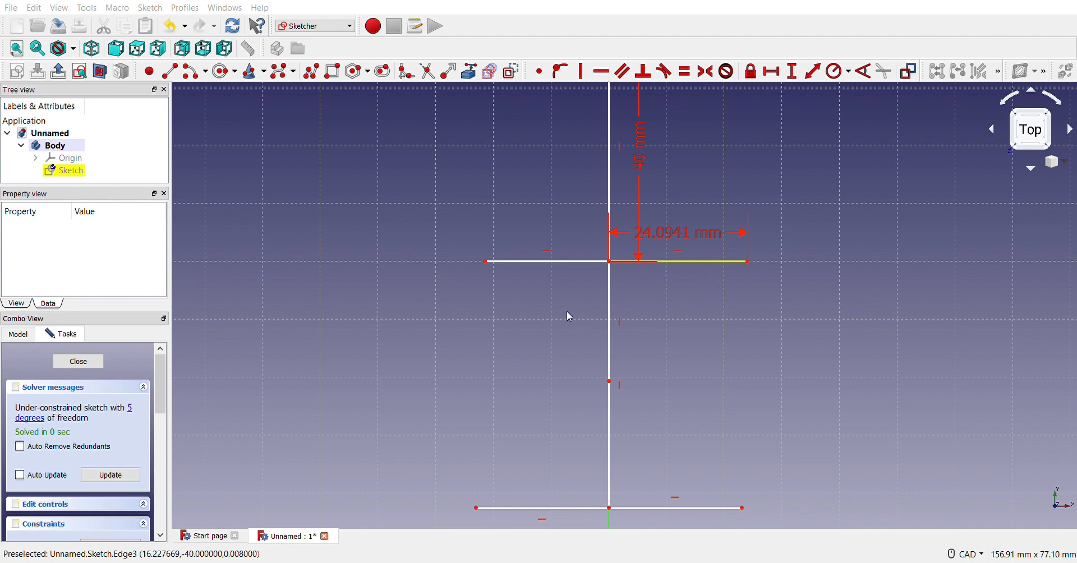
pyautogui.write('30')
pyautogui.press('Return')
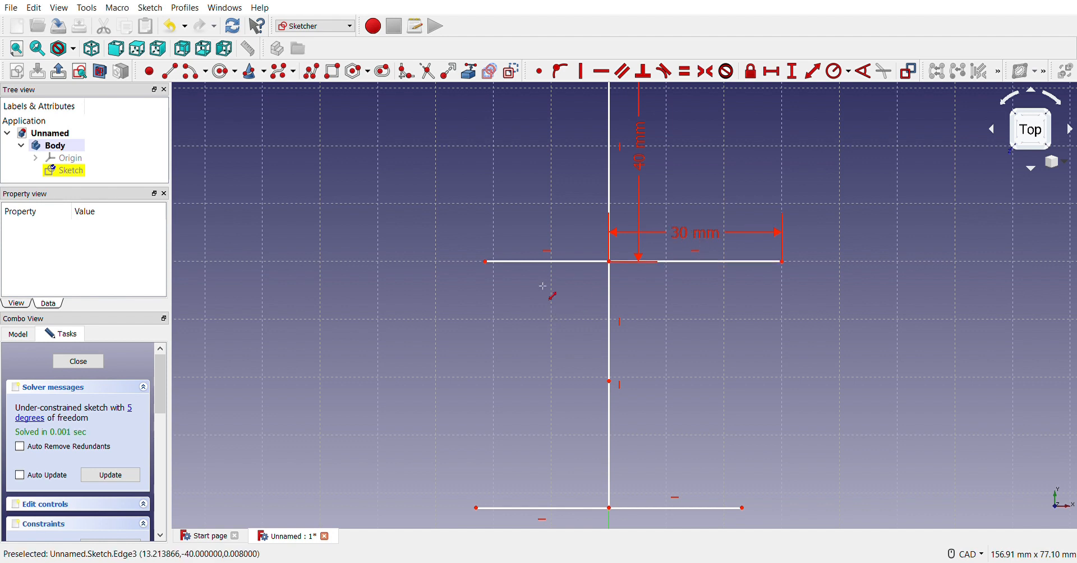
pyautogui.click(531, 263)
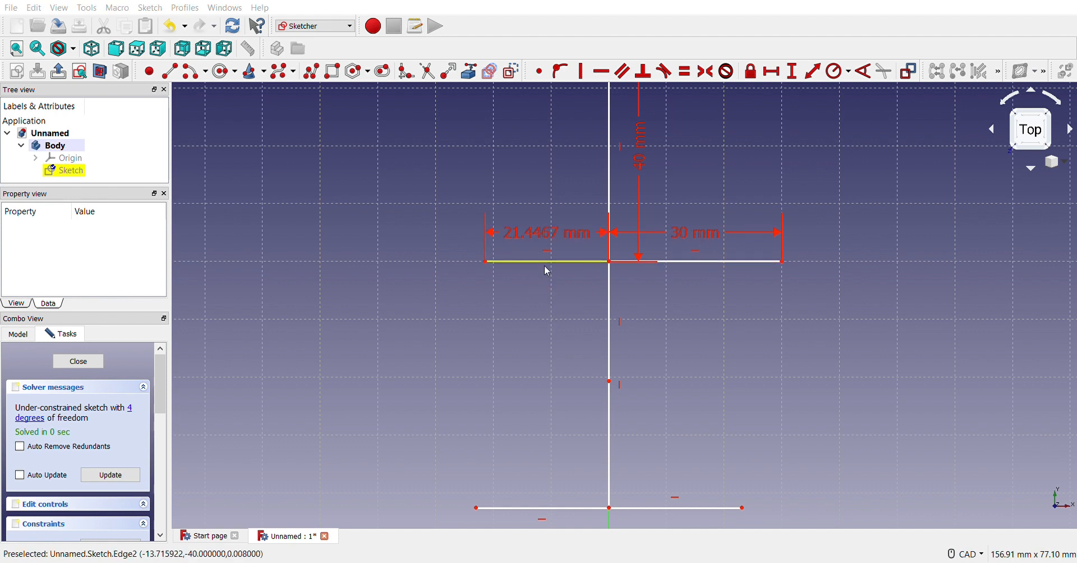
pyautogui.write('30')
pyautogui.press('Return')
# - Dimension the short vertical line below the 40 mm line to 10 mm and the longer overlapping one to 20 mm
pyautogui.scroll(-4, 667, 272)
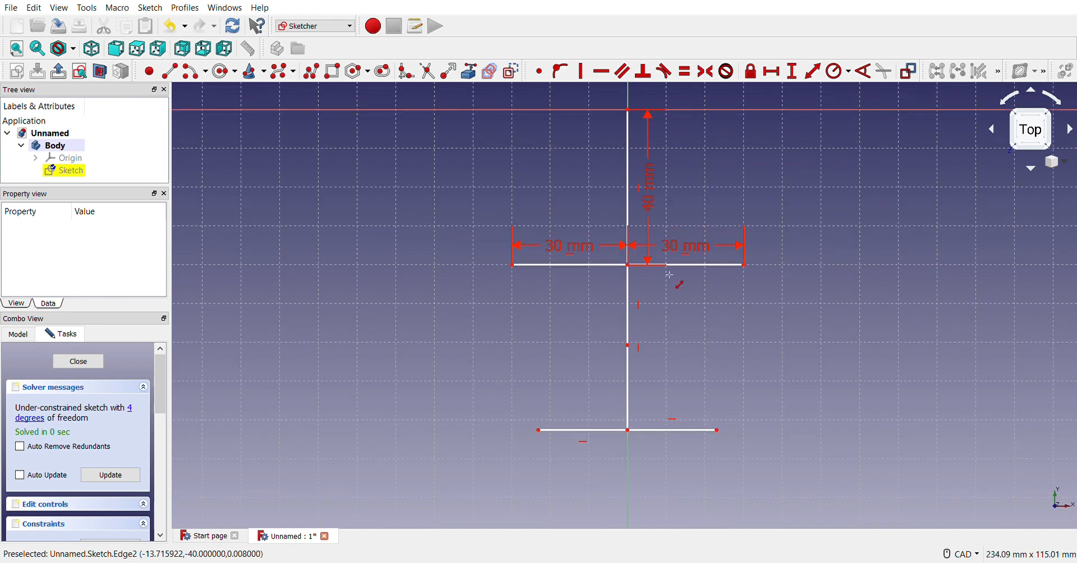
pyautogui.click(643, 303)
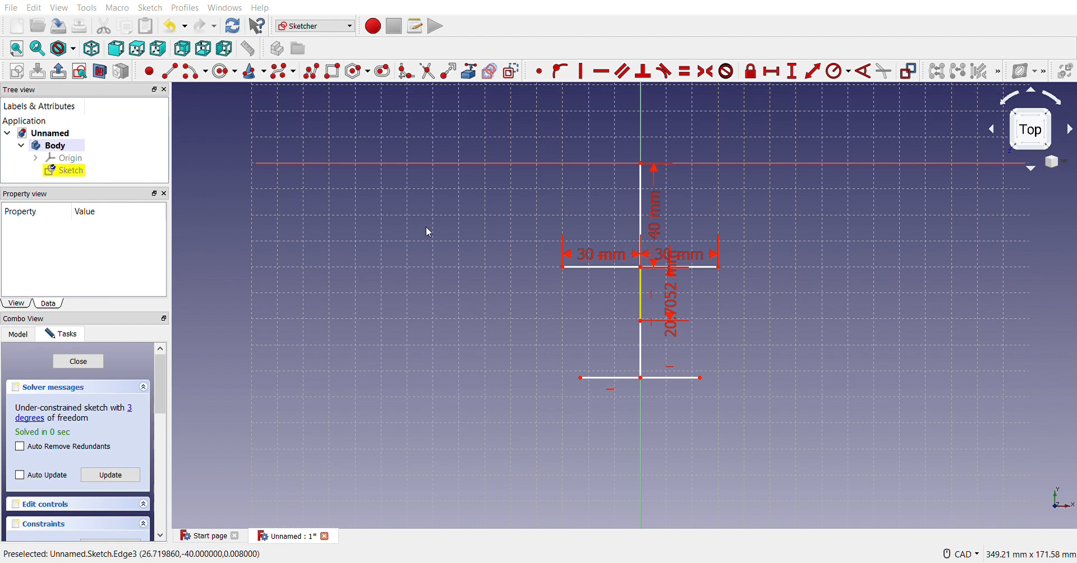
pyautogui.click(644, 332)
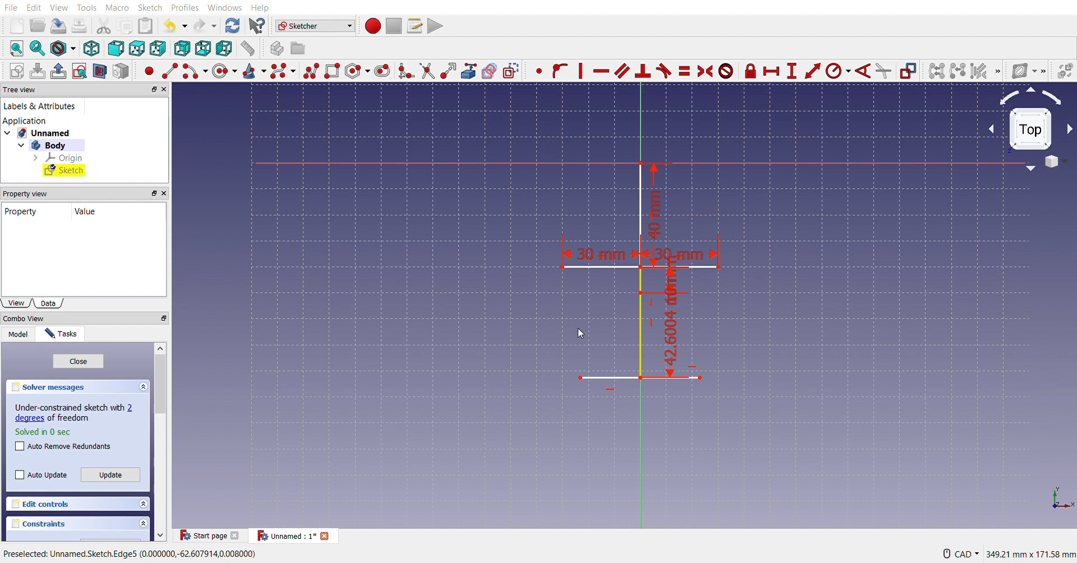
pyautogui.write('20')
pyautogui.click(536, 302)
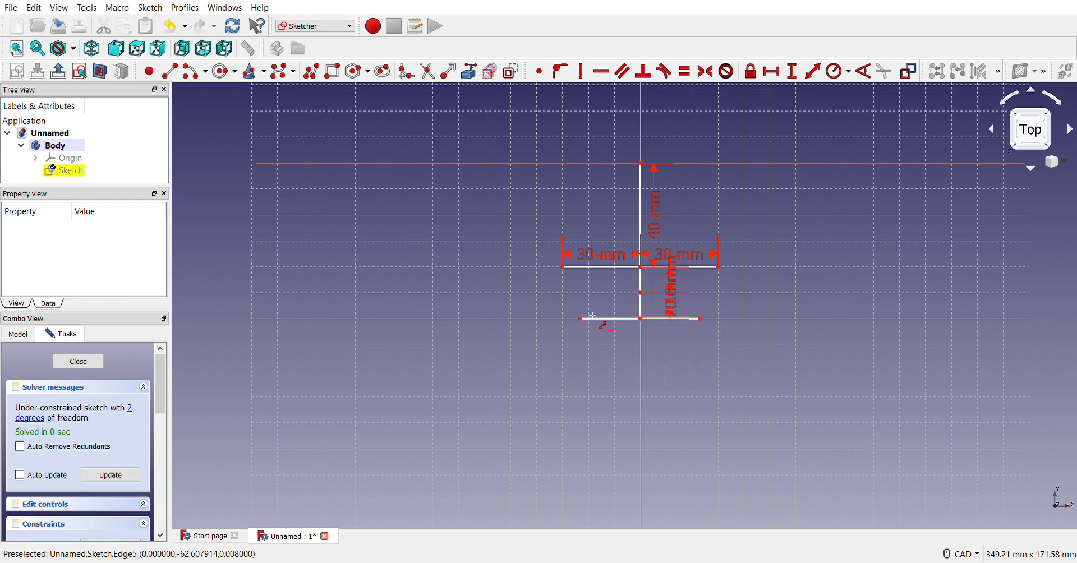
# - Dimension both horizontal lines at the longer vertical line's lower end to 20 mm each
pyautogui.scroll(2, 662, 328)
pyautogui.click(598, 317)
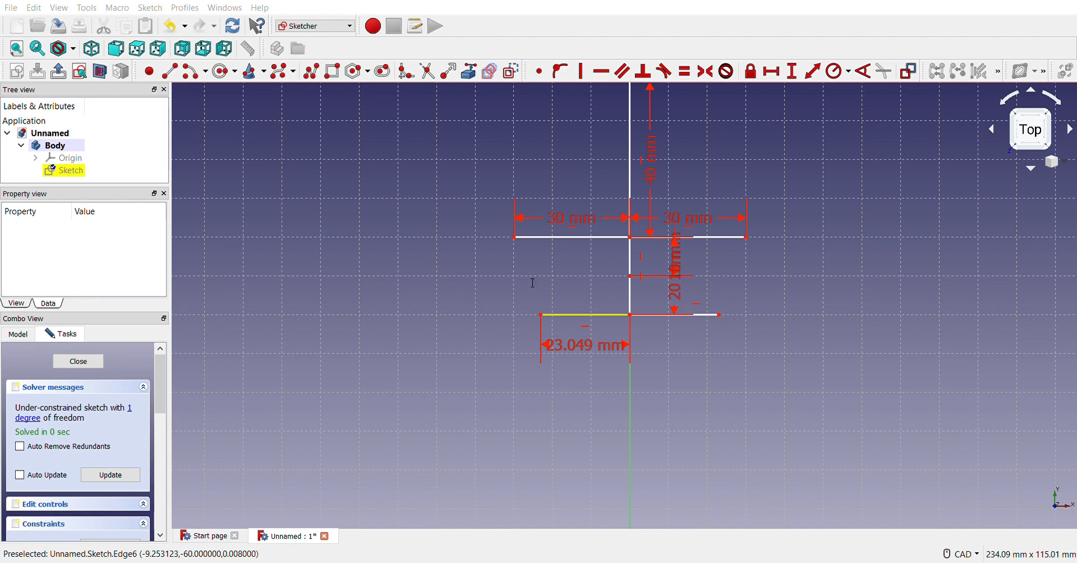
pyautogui.click(537, 300)
pyautogui.click(679, 317)
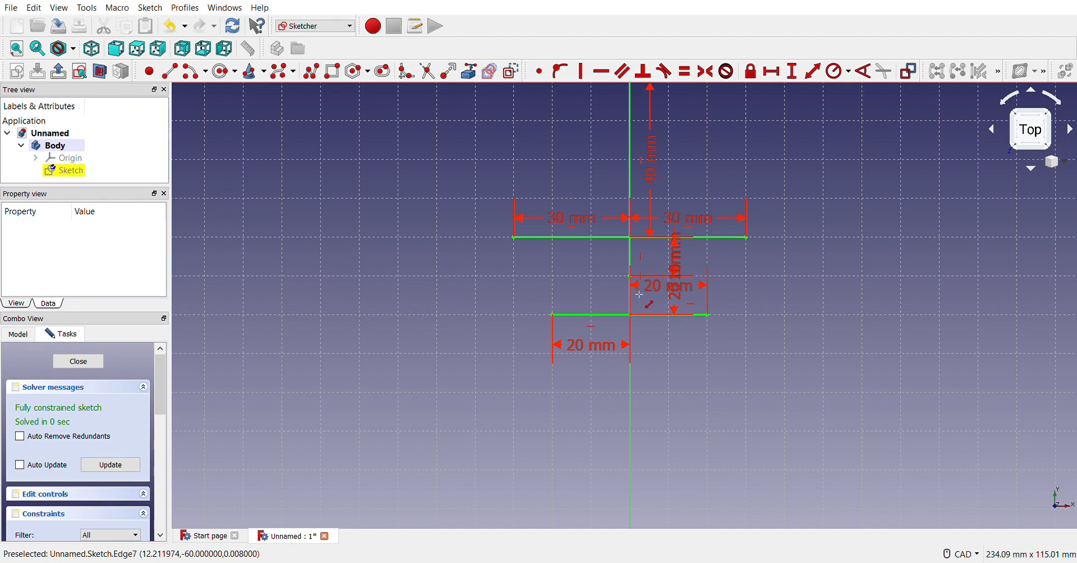
# - Try a 30 mm length on the lower right horizontal line, and undo the change
pyautogui.scroll(5, 634, 295)
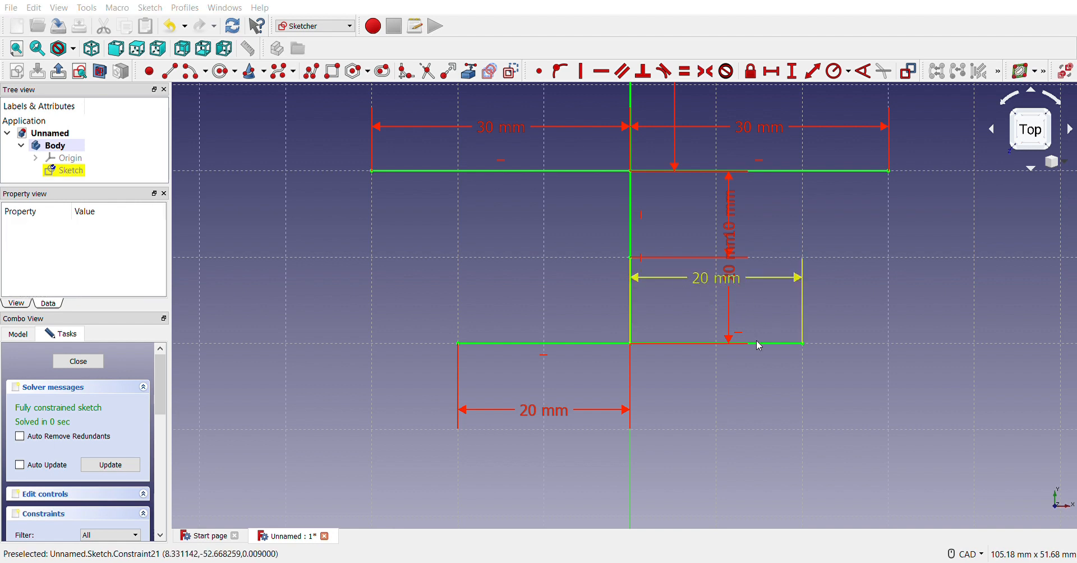
pyautogui.click(720, 337)
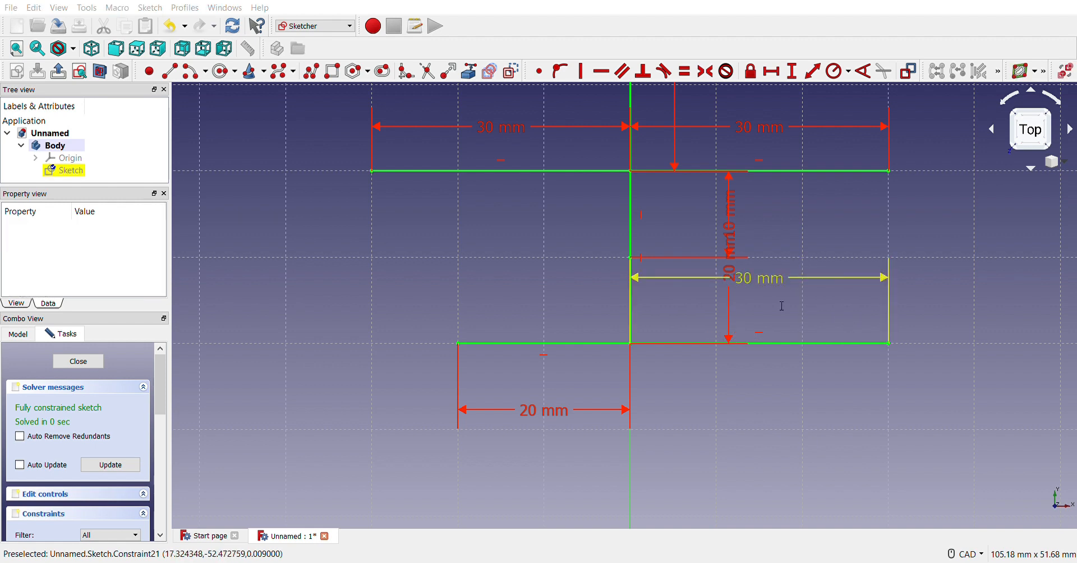
pyautogui.hotkey('ctrl', 'z')
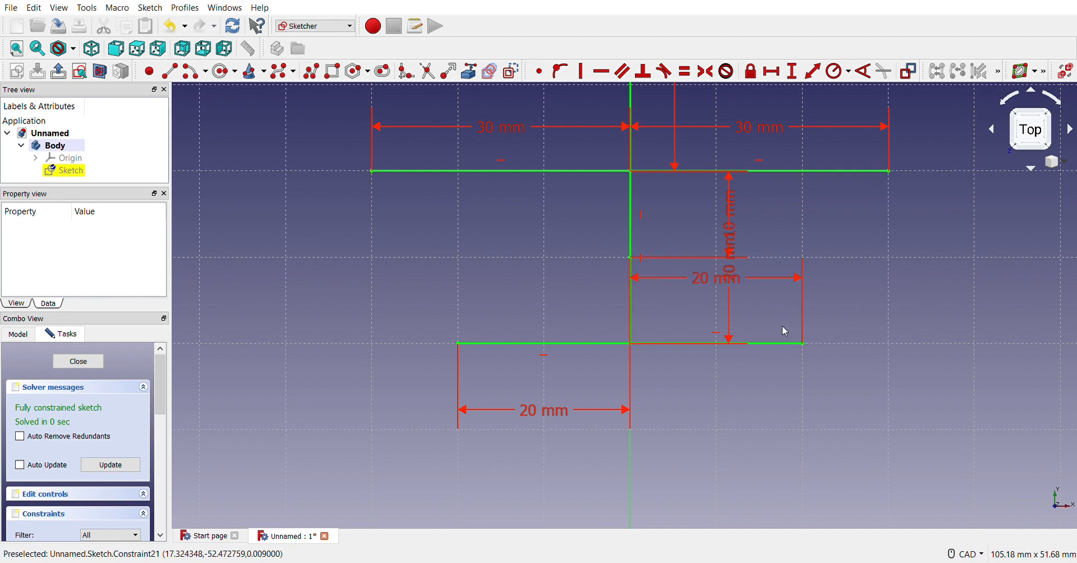
# - Set the length of the longer vertical line between the two horizontal pairs to 30 mm
pyautogui.doubleClick(727, 266)
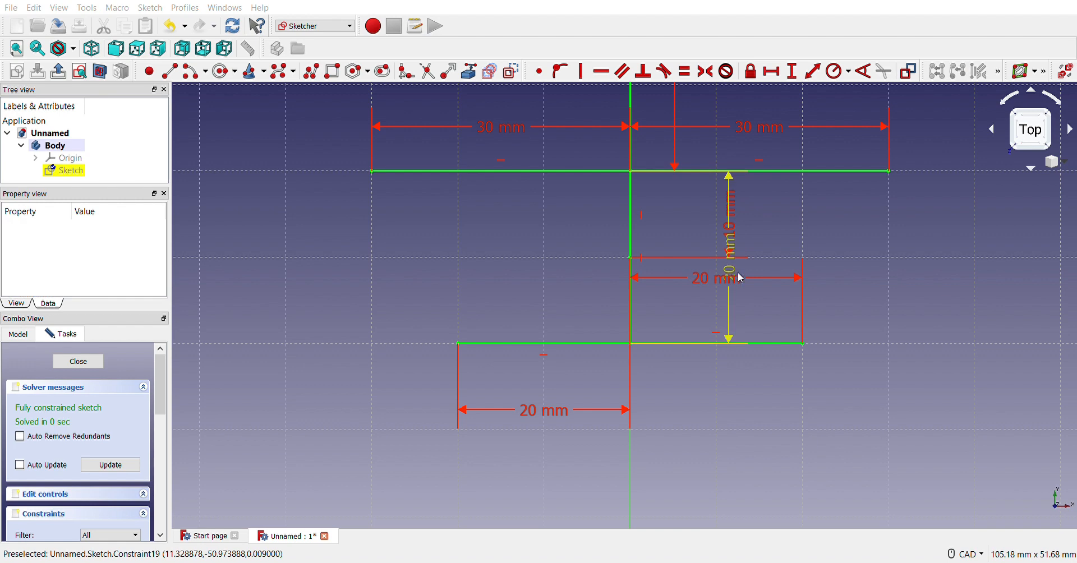
pyautogui.click(733, 320)
pyautogui.scroll(-2, 728, 338)
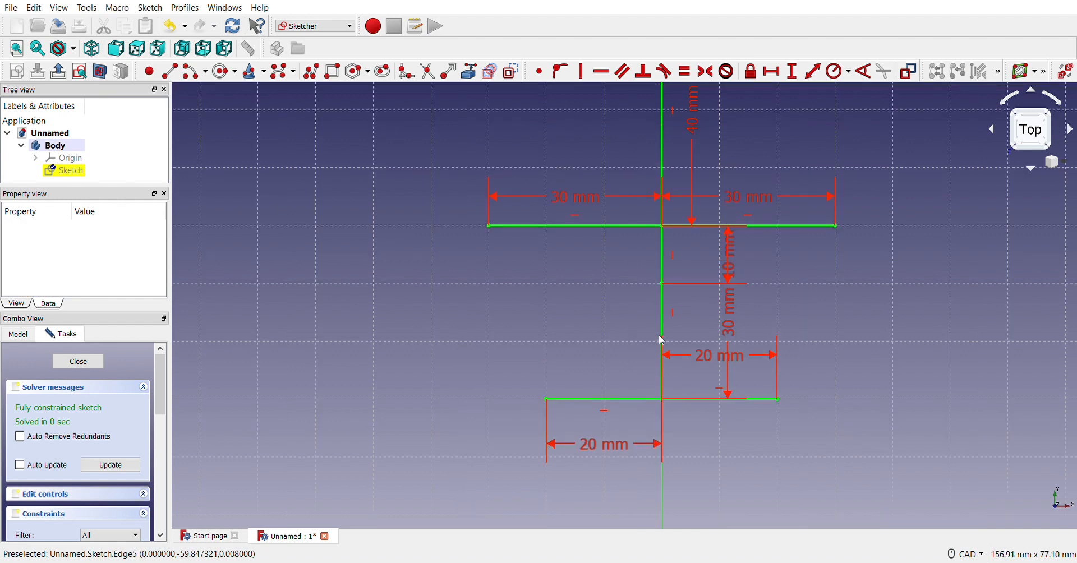
# - Sketch two nearly vertical lines below the lower horizontal pair, about 38 mm long and, beneath it, about 21 mm long
pyautogui.scroll(5, 667, 303)
pyautogui.scroll(-4, 660, 246)
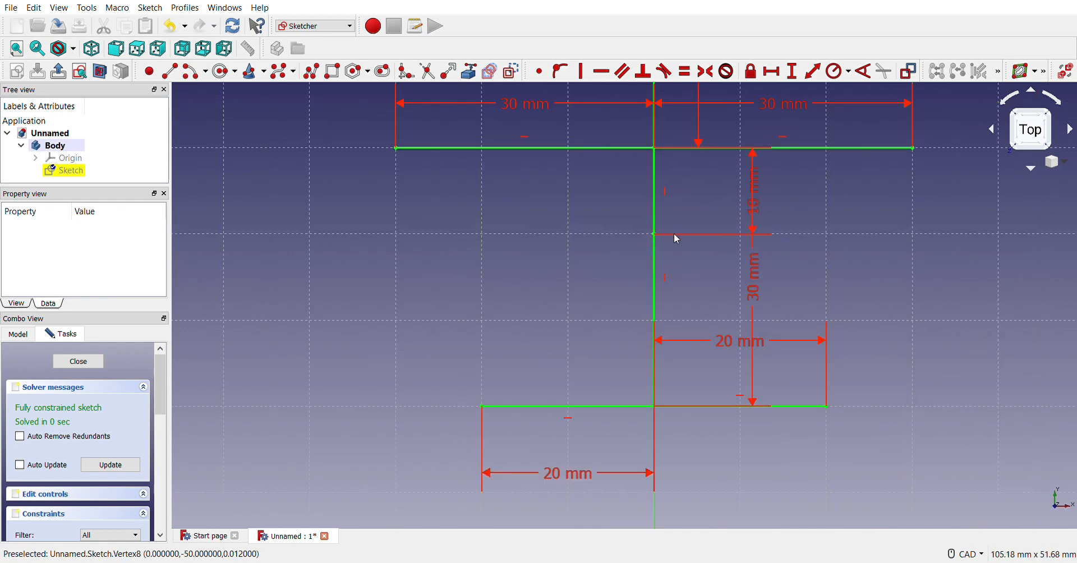
pyautogui.scroll(-4, 726, 310)
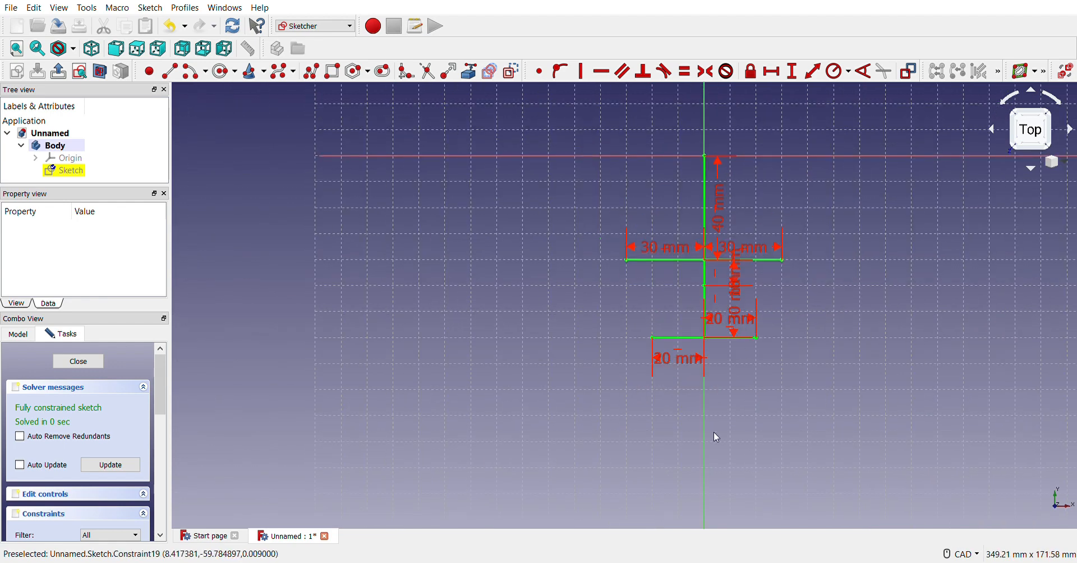
pyautogui.scroll(-1, 761, 471)
pyautogui.scroll(2, 770, 474)
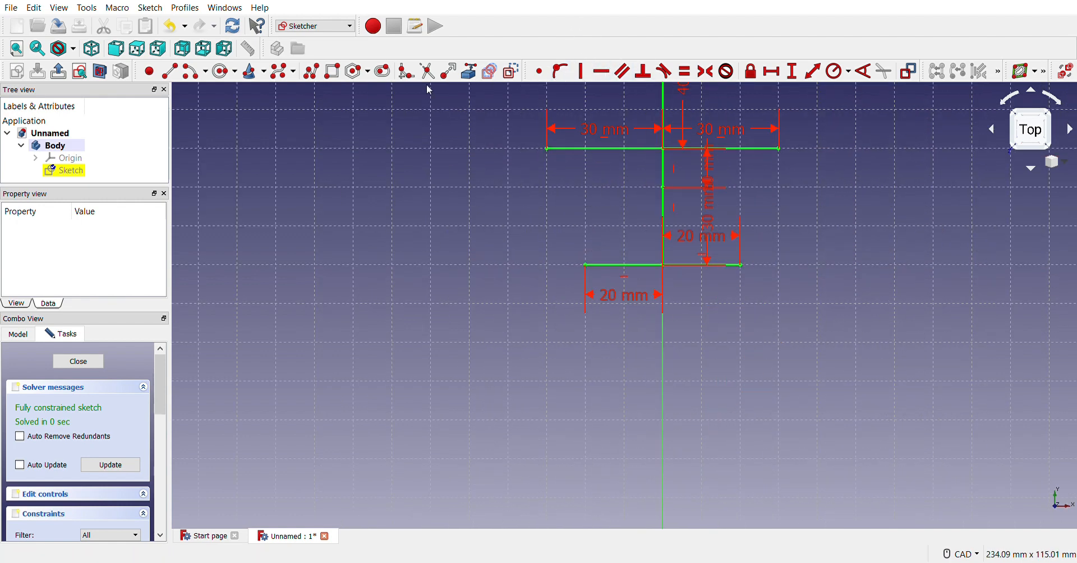
pyautogui.click(195, 72)
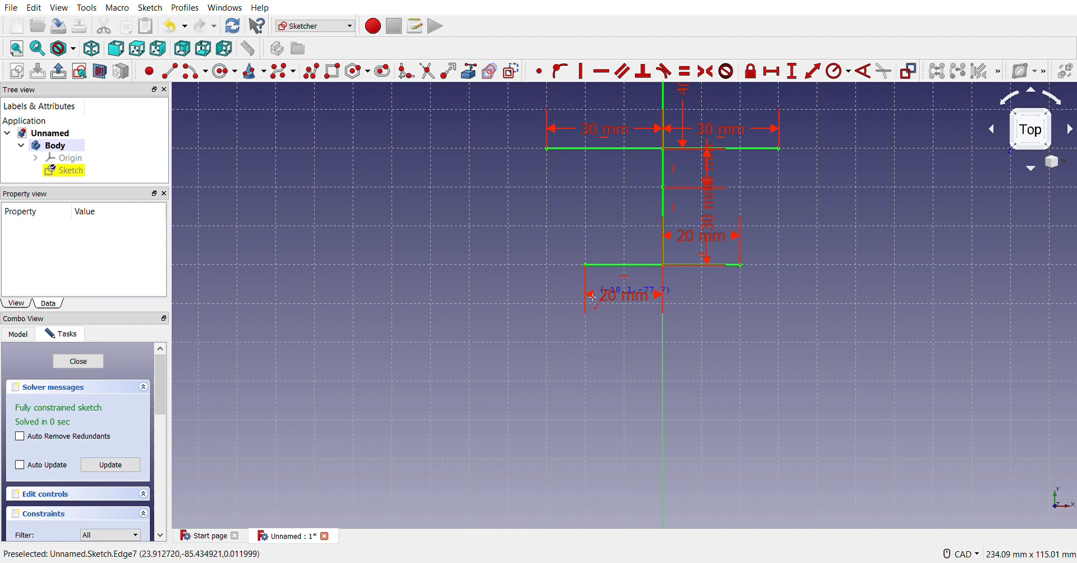
pyautogui.click(660, 275)
pyautogui.click(659, 420)
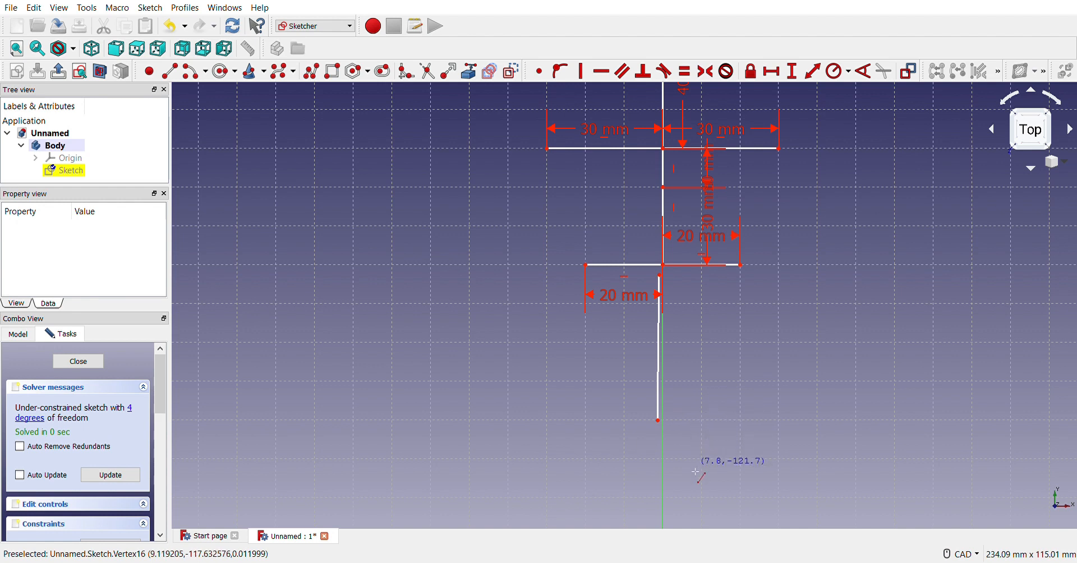
pyautogui.click(666, 425)
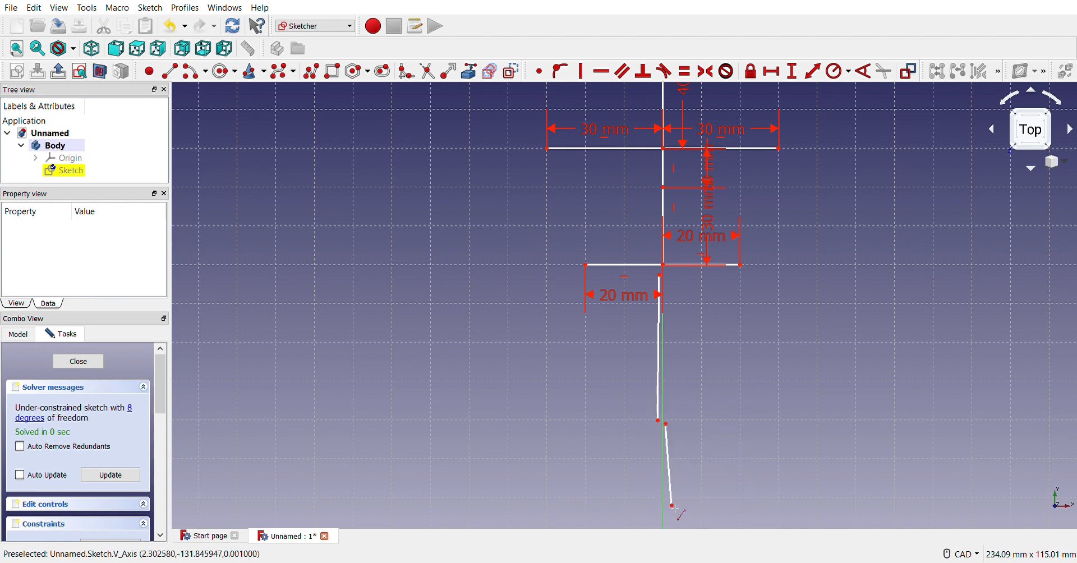
# - Sketch a horizontal line about 27 mm long left and one about 32 mm long right of the lowest vertical line's lower end
pyautogui.click(650, 517)
pyautogui.click(544, 517)
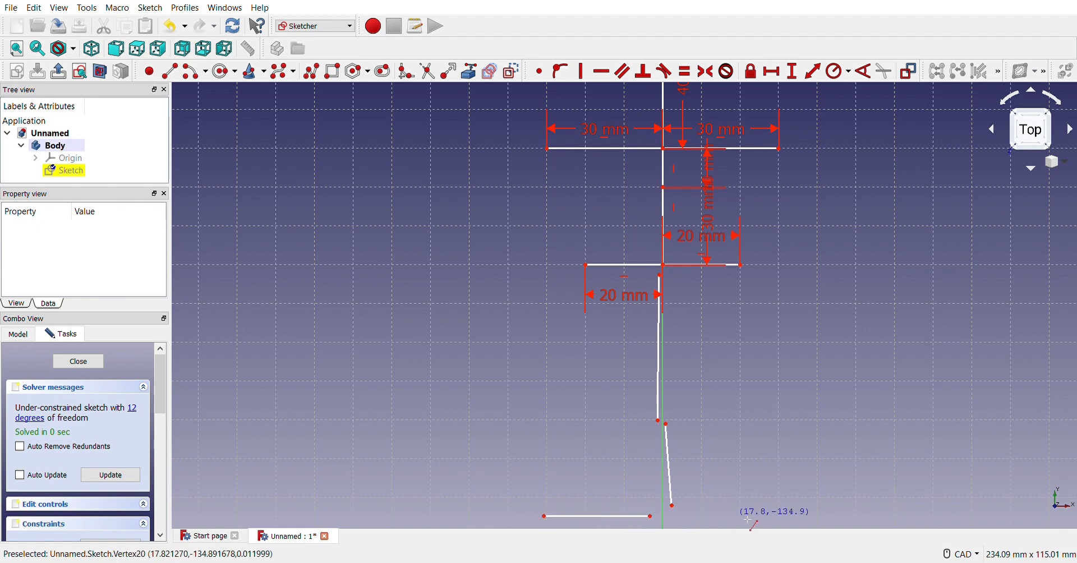
pyautogui.click(668, 517)
pyautogui.click(794, 516)
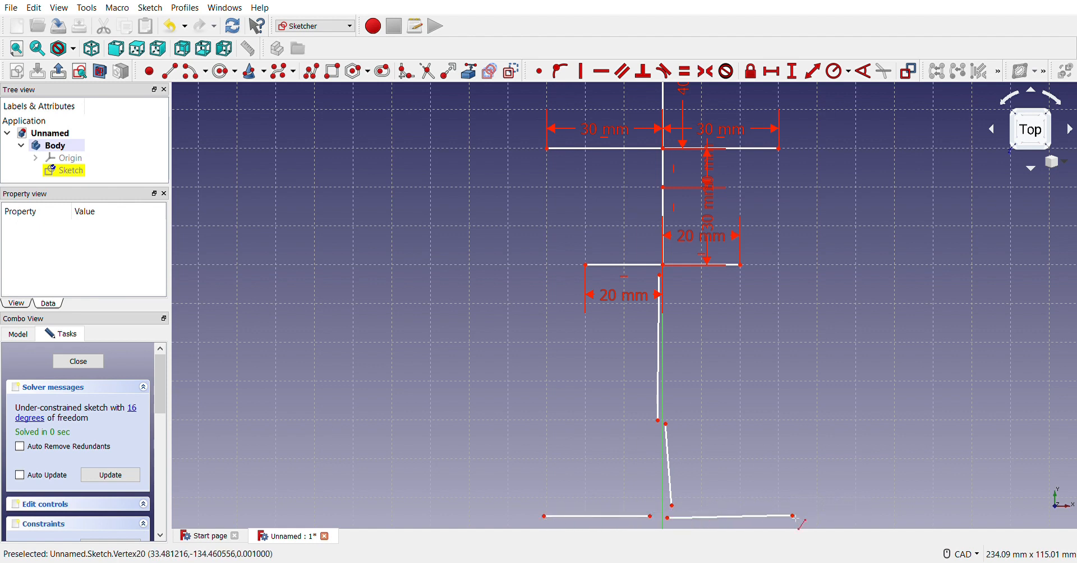
# - Apply vertical constraints to the two new vertical lines and horizontal constraints to the two new bottom lines
pyautogui.click(593, 78)
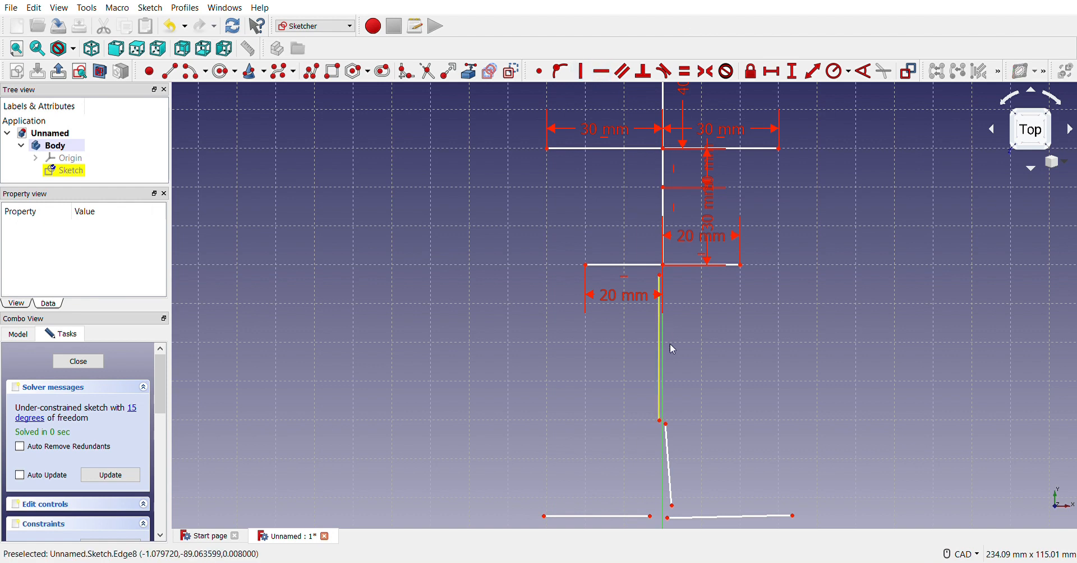
pyautogui.click(670, 468)
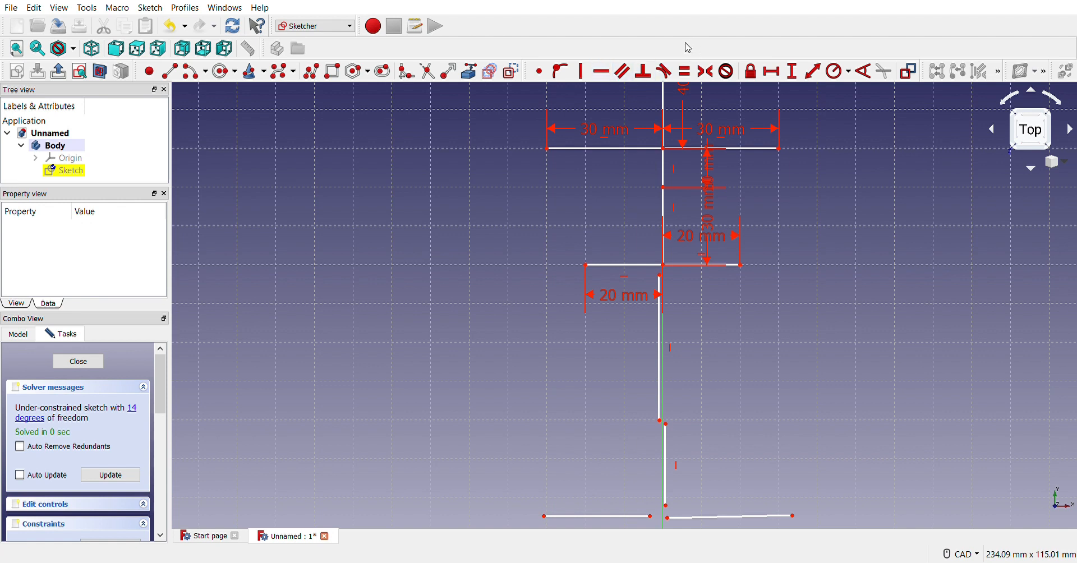
pyautogui.click(604, 516)
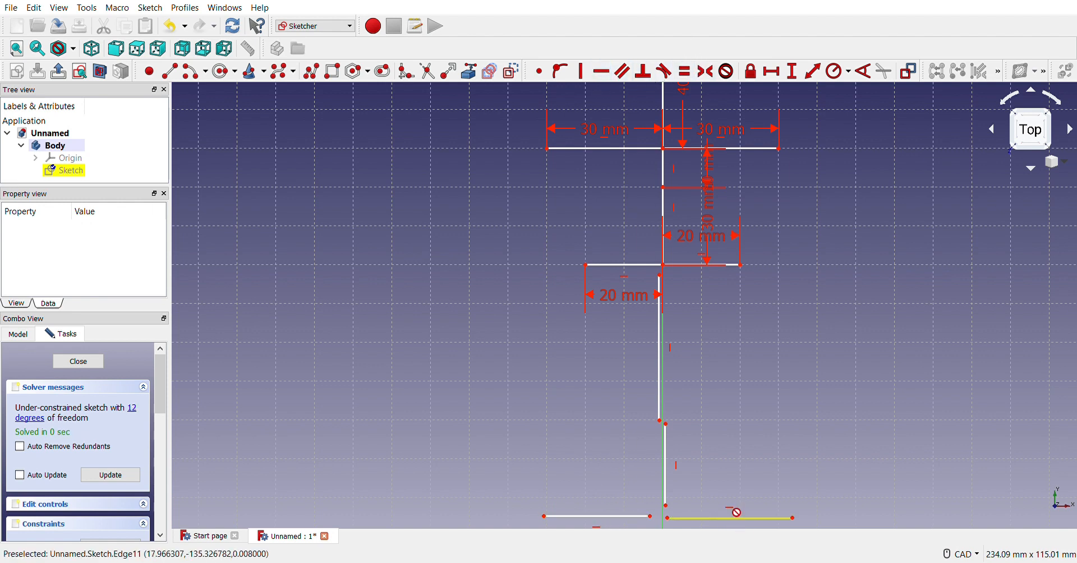
pyautogui.click(732, 515)
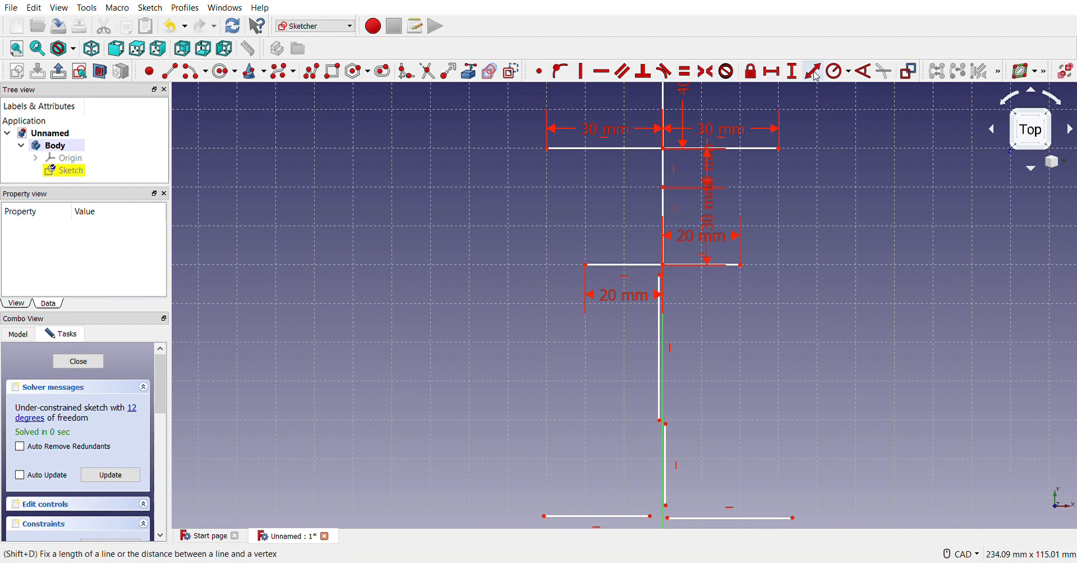
# - Dimension the upper of the two new vertical lines to 50 mm and the lower one to 10 mm
pyautogui.click(661, 354)
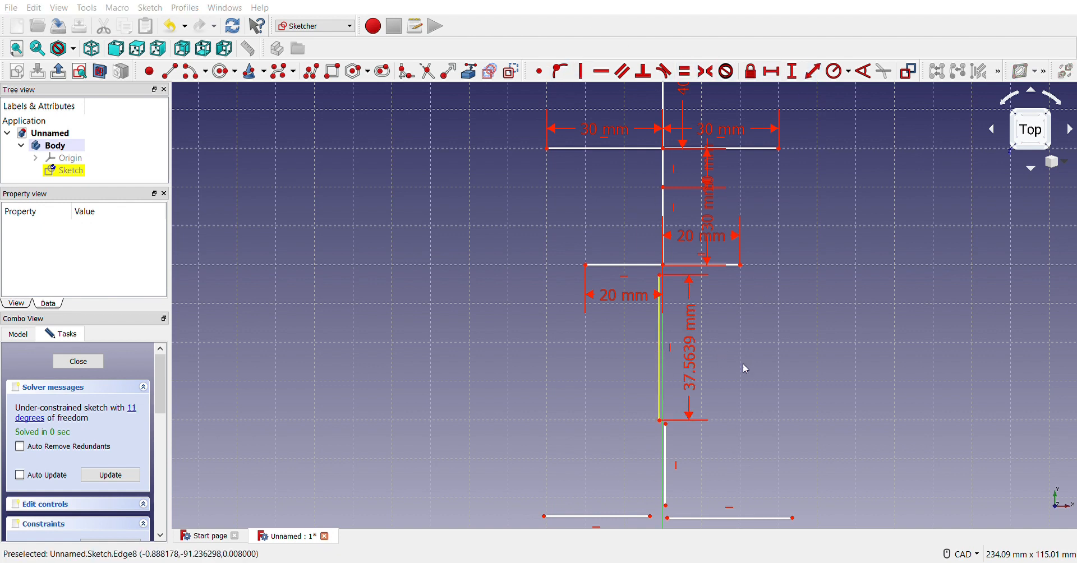
pyautogui.click(563, 303)
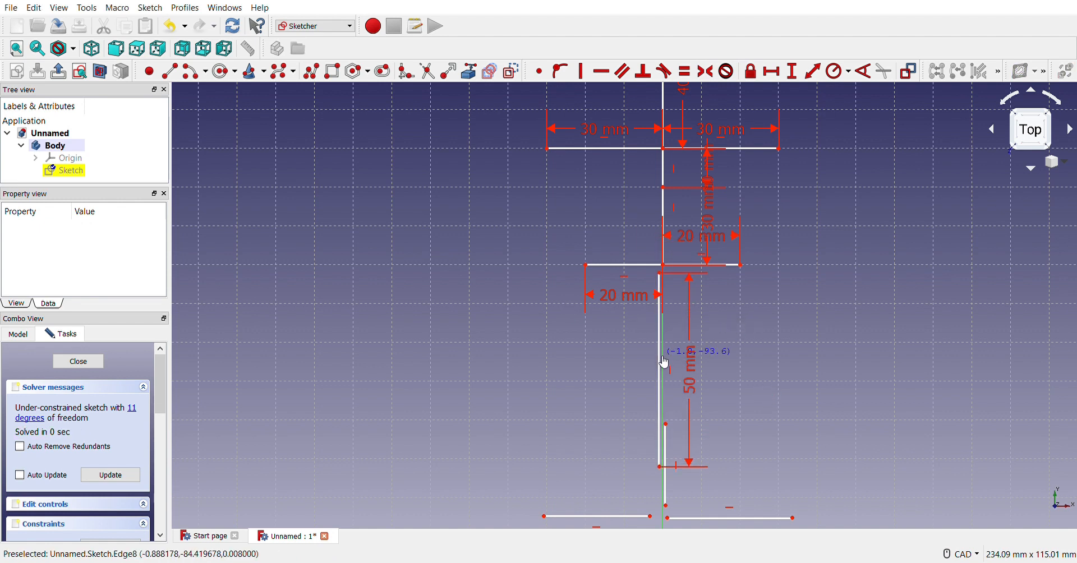
pyautogui.scroll(-2, 729, 438)
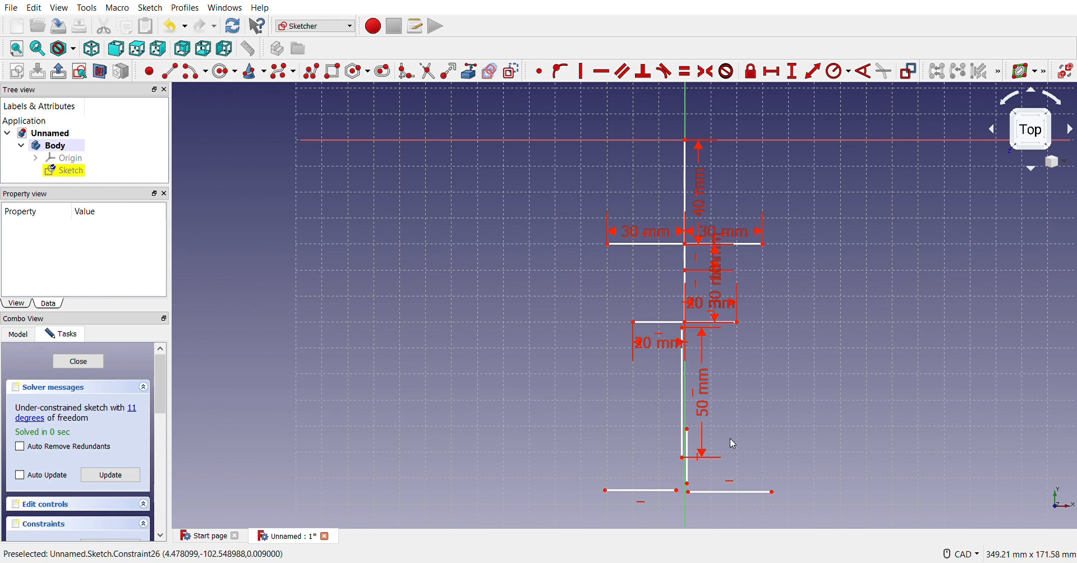
pyautogui.click(813, 72)
pyautogui.click(688, 457)
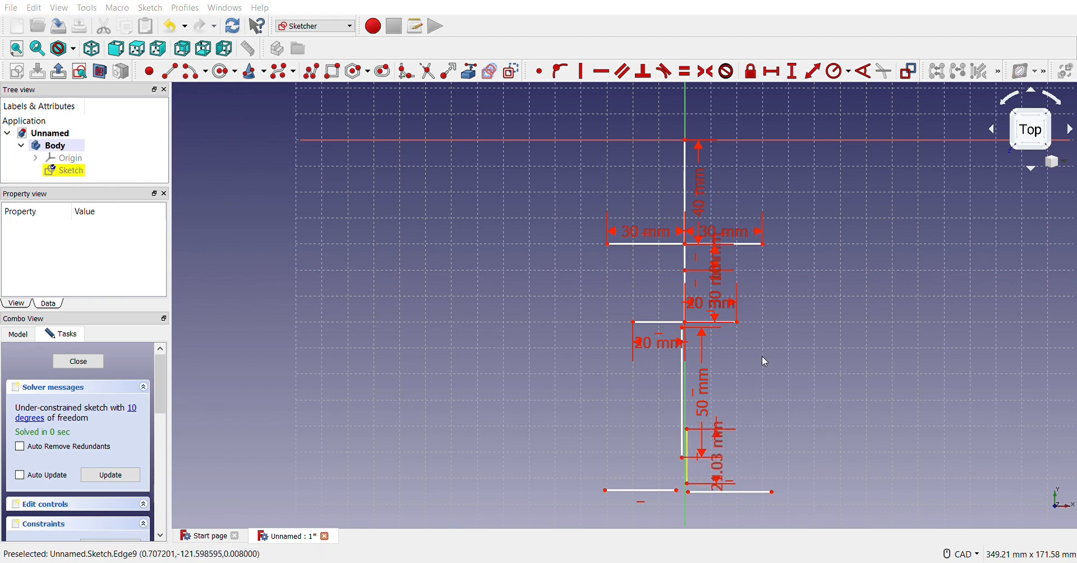
pyautogui.click(538, 309)
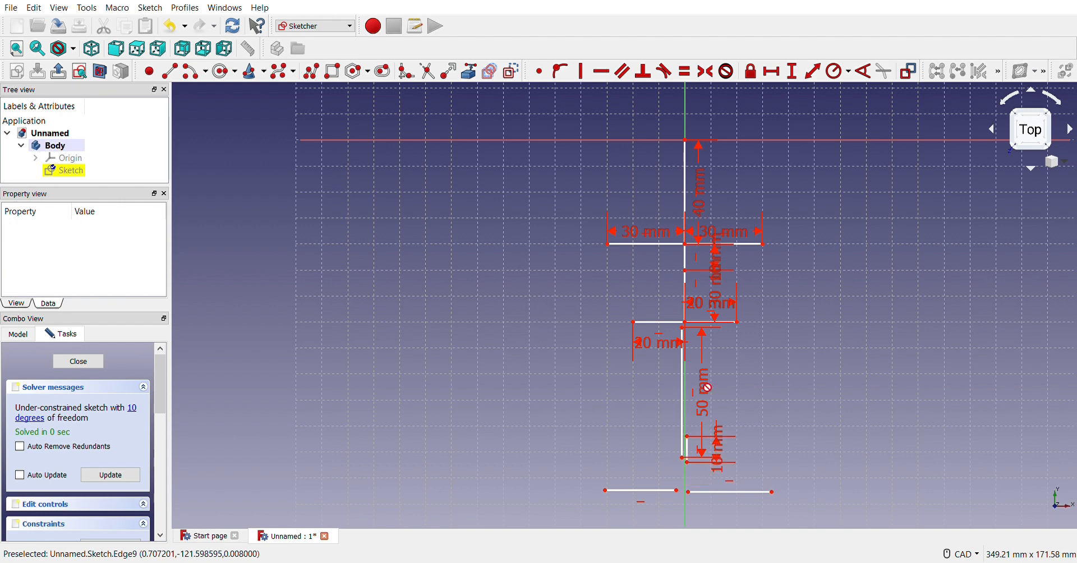
# - Dimension the left and right bottom horizontal lines to 30 mm each
pyautogui.click(669, 491)
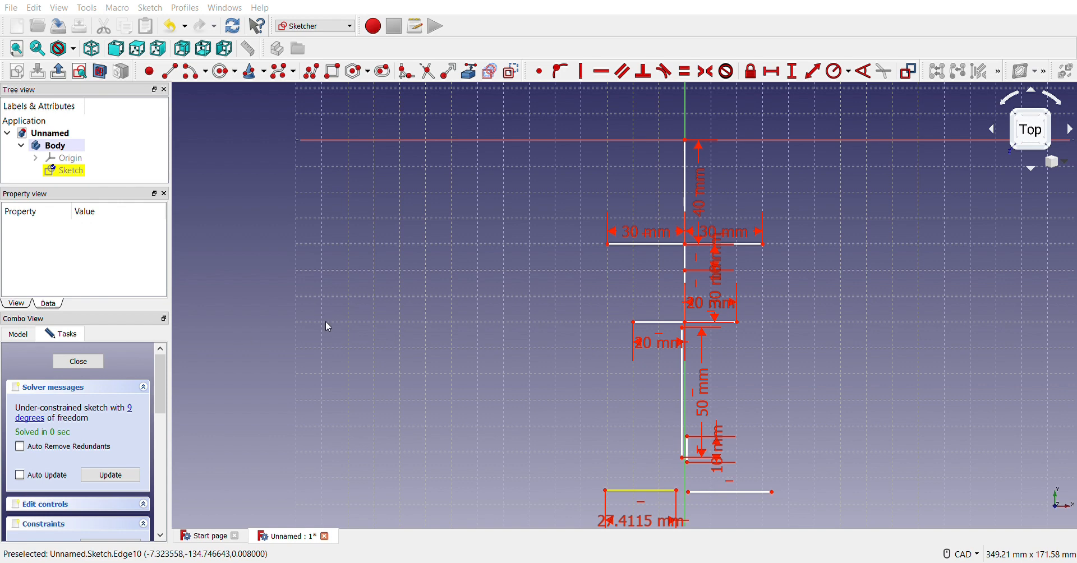
pyautogui.click(556, 308)
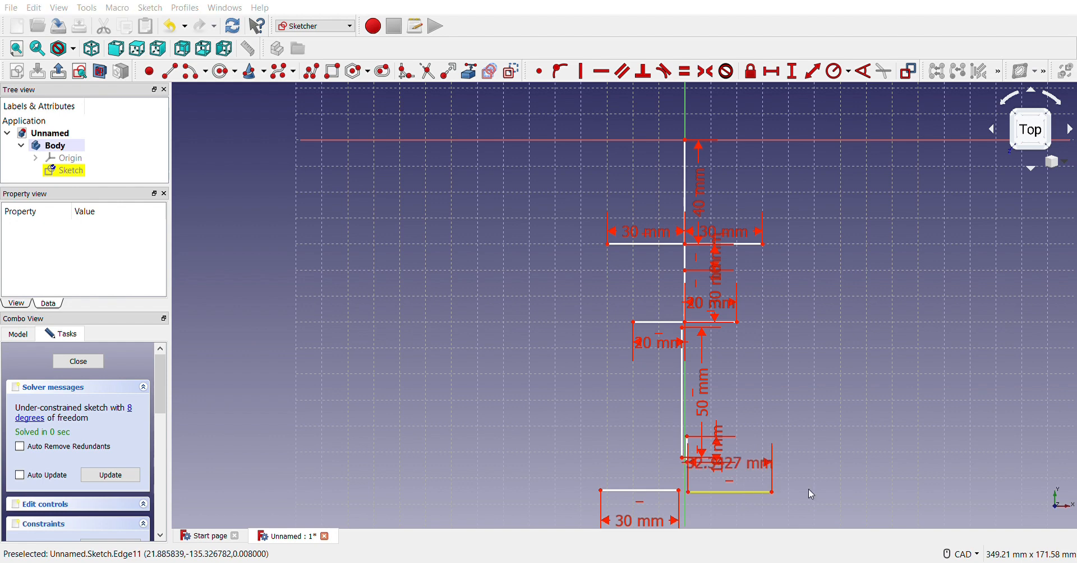
pyautogui.press('Return')
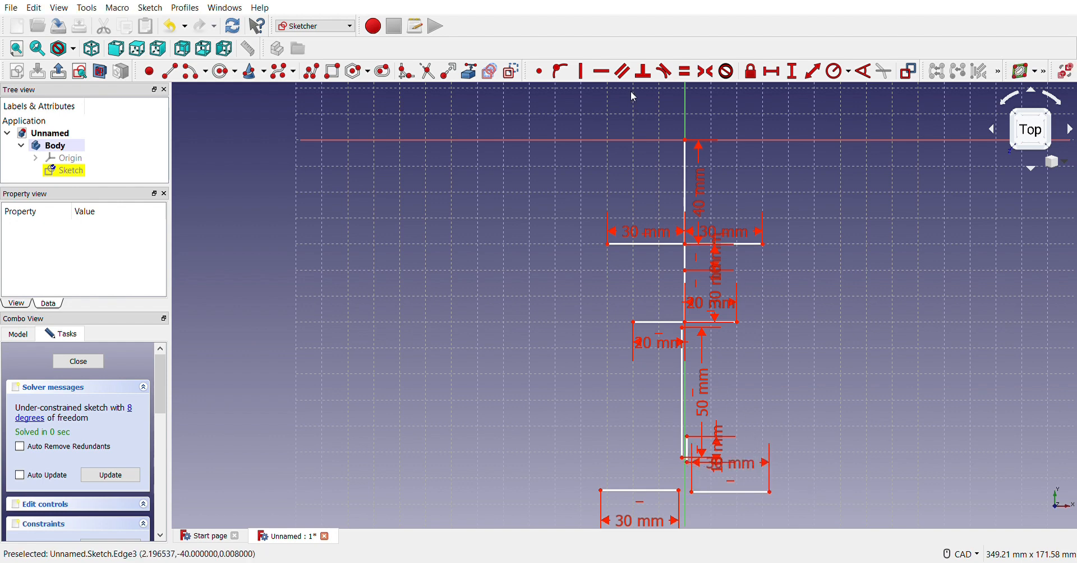
# - Join the 50 mm vertical line's upper end to the shared inner point of the two 20 mm horizontal lines with a coincident constraint
pyautogui.scroll(5, 723, 324)
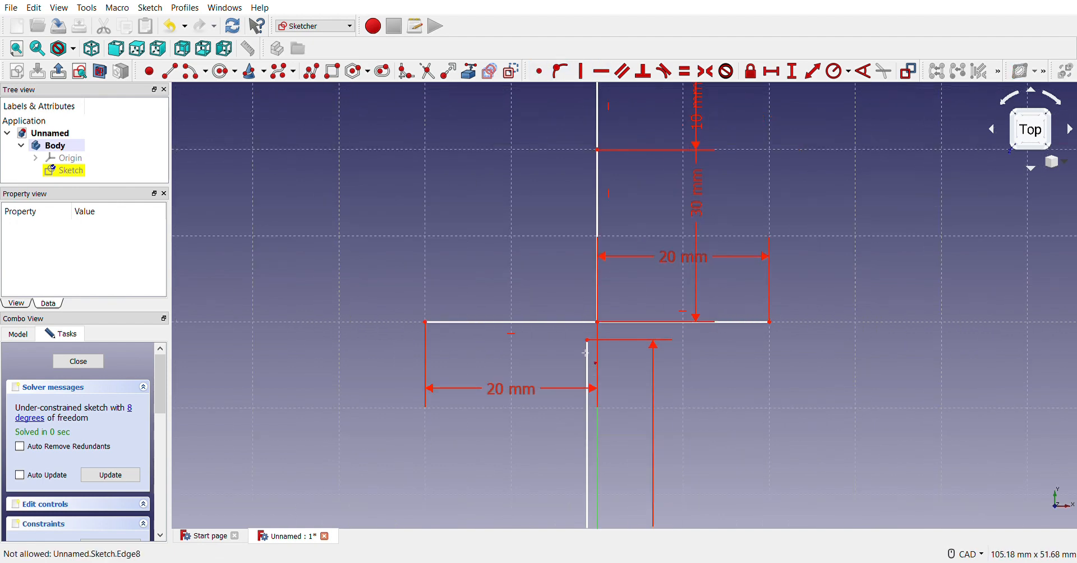
pyautogui.click(588, 340)
pyautogui.scroll(-10, 670, 481)
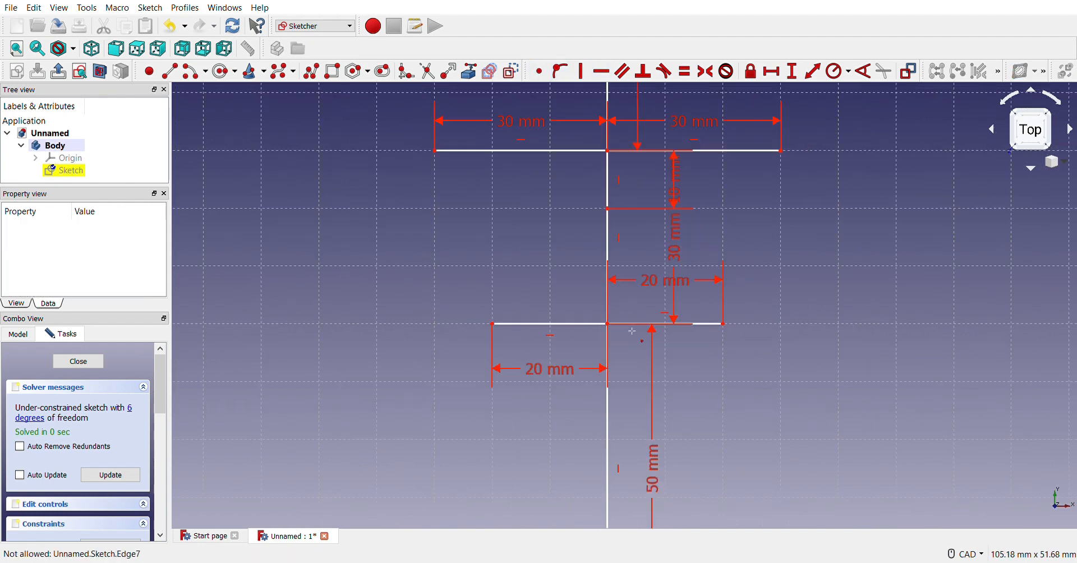
# - Move the lowest 10 mm vertical line clear and make its upper end coincident with the 50 mm line's lower end
pyautogui.scroll(10, 671, 482)
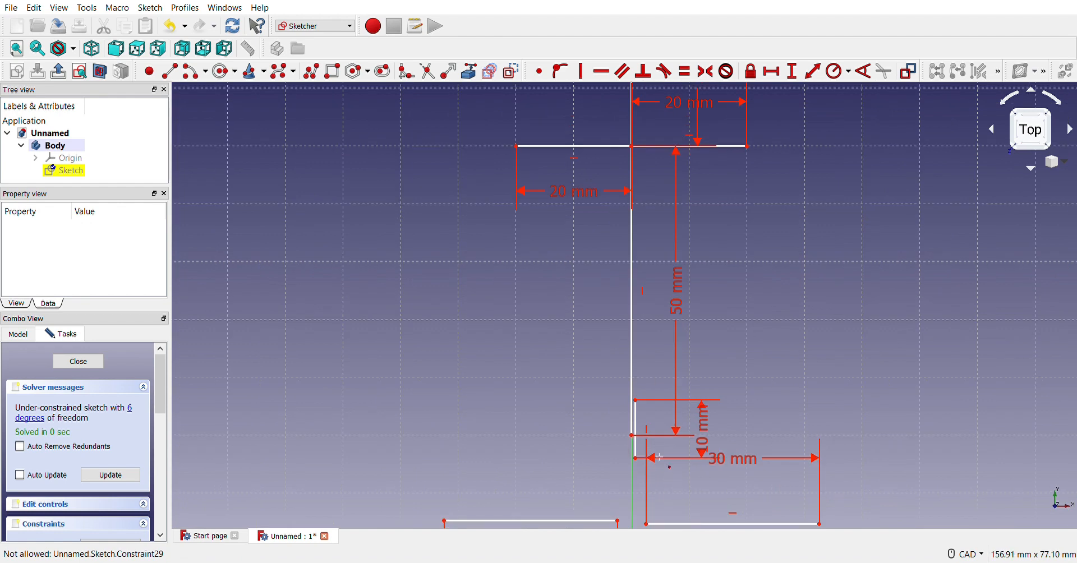
pyautogui.scroll(-2, 648, 480)
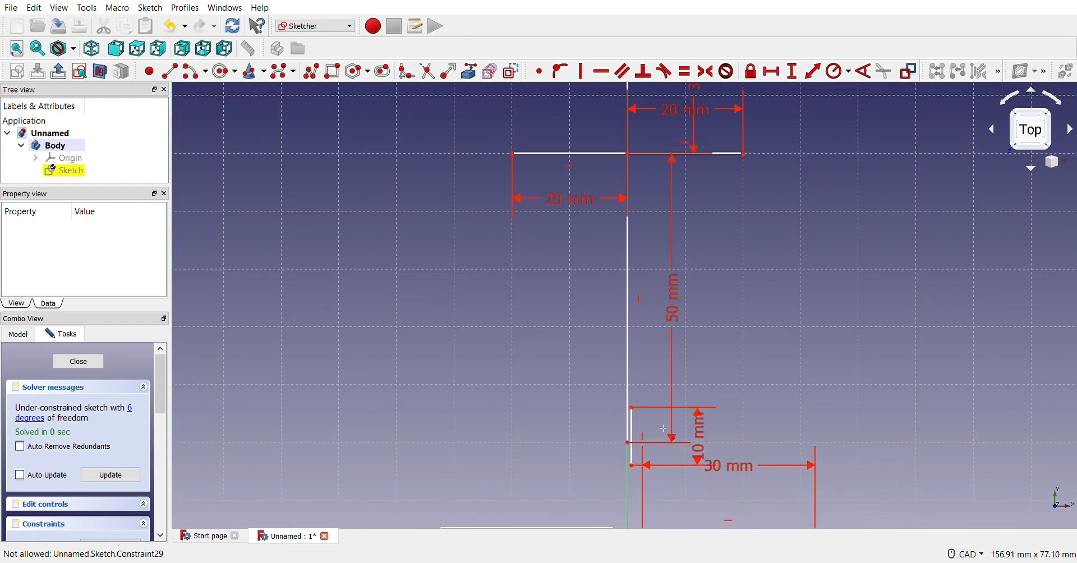
pyautogui.moveTo(641, 435); pyautogui.dragTo(640, 485)
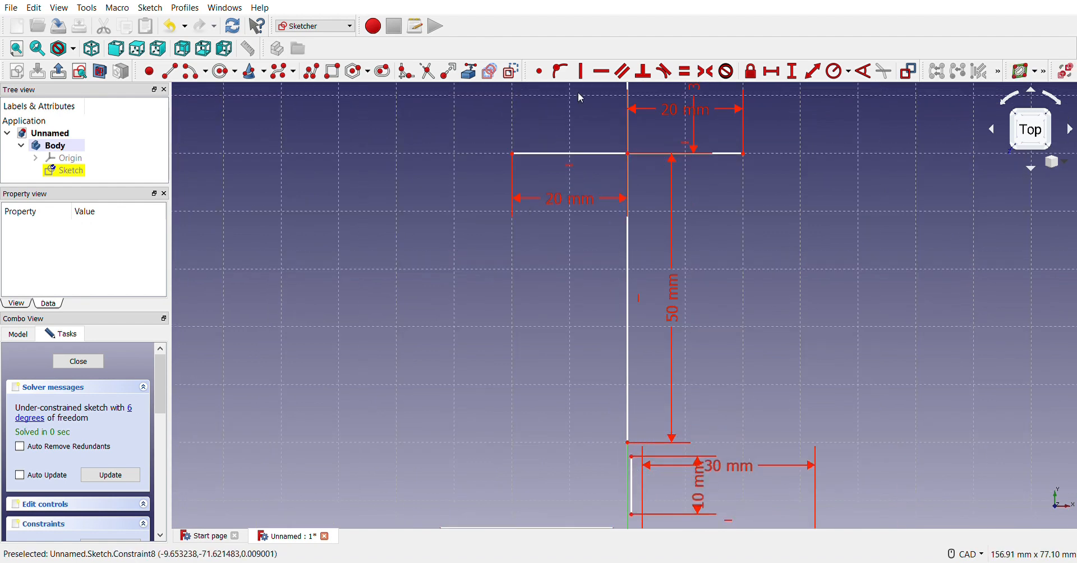
pyautogui.click(541, 71)
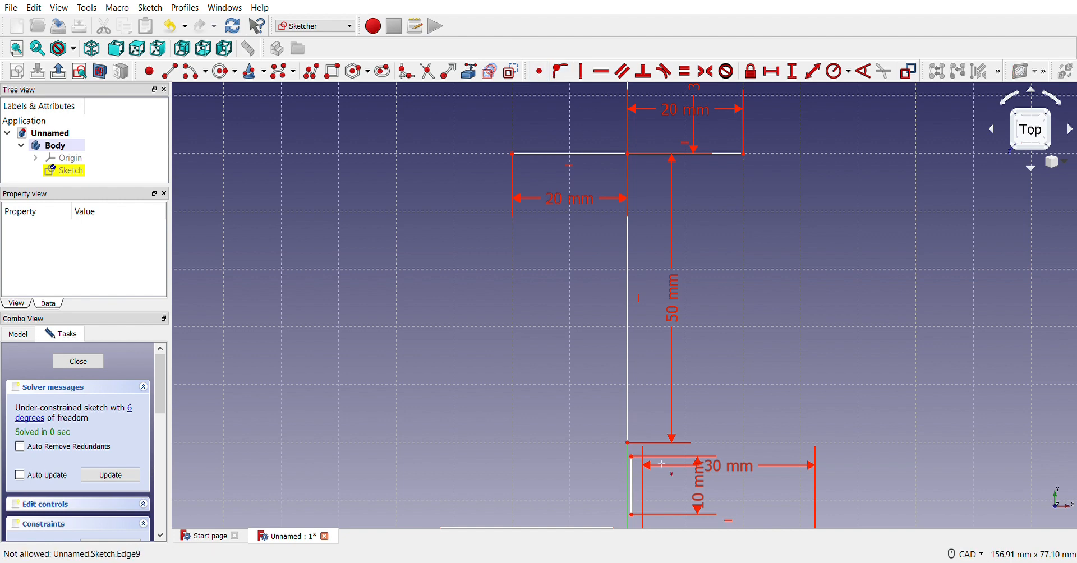
pyautogui.click(637, 452)
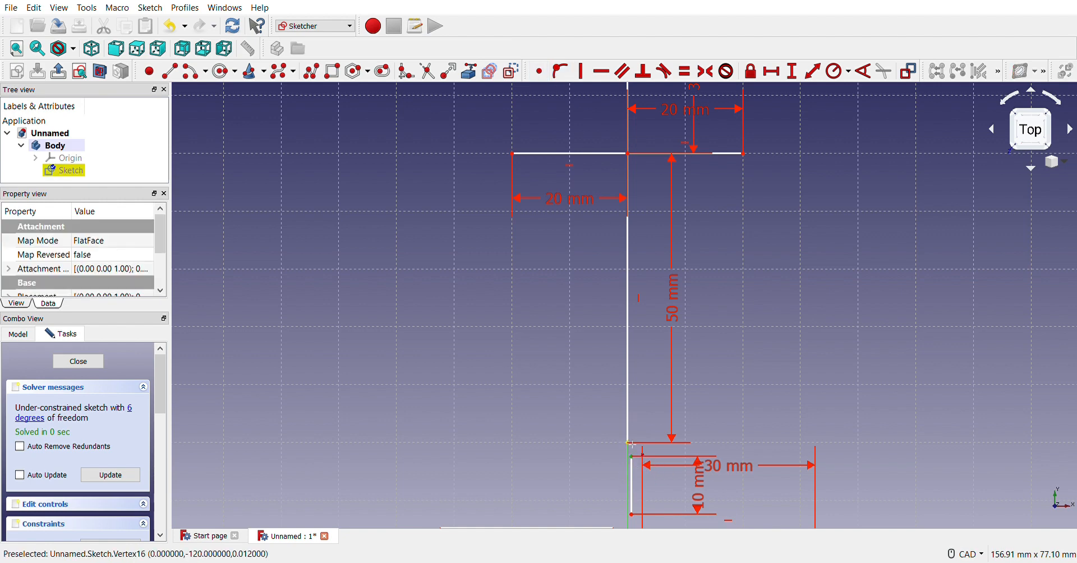
pyautogui.click(632, 443)
# - Make the inner ends of both bottom 30 mm horizontal lines coincident with the lower end of the lowest vertical line
pyautogui.scroll(-7, 668, 477)
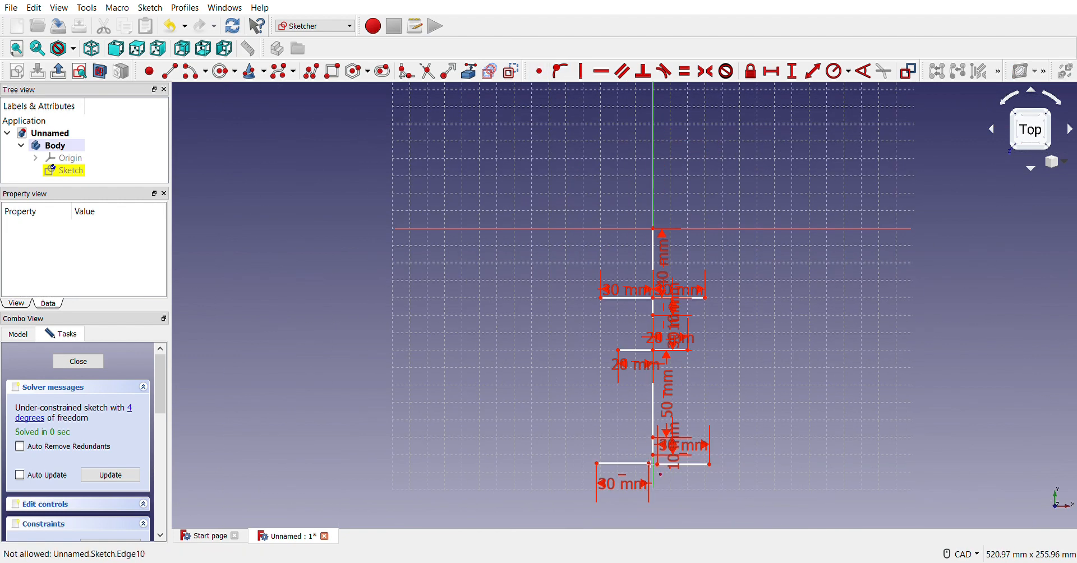
pyautogui.click(649, 463)
pyautogui.click(654, 455)
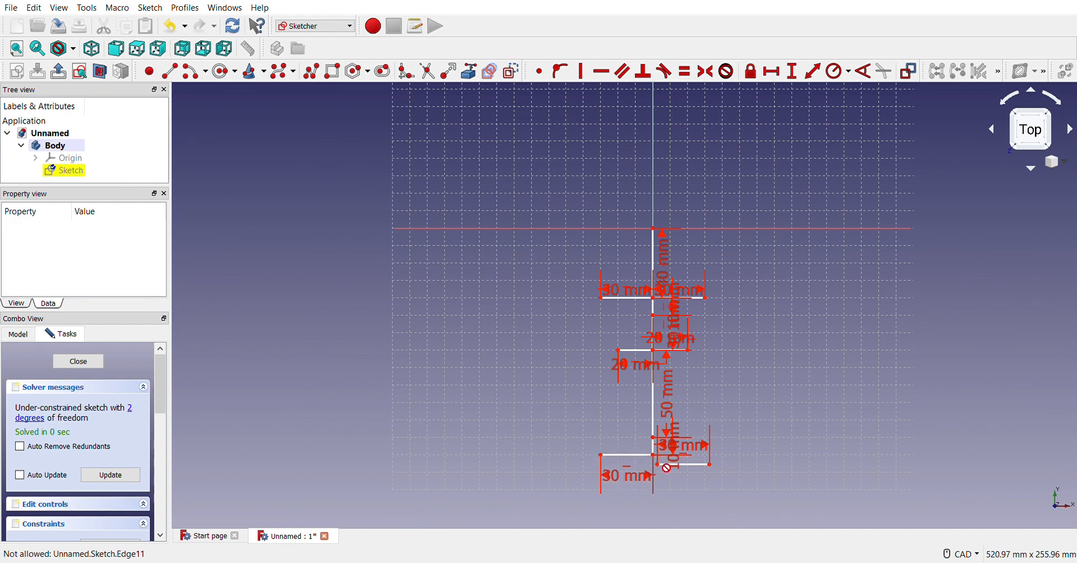
pyautogui.scroll(10, 666, 468)
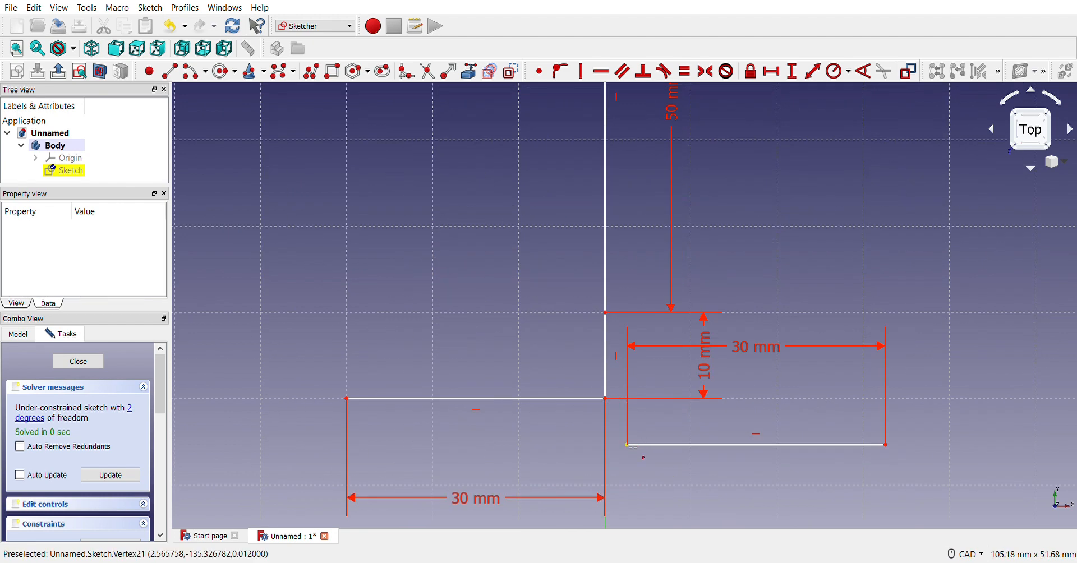
pyautogui.click(627, 445)
pyautogui.click(606, 399)
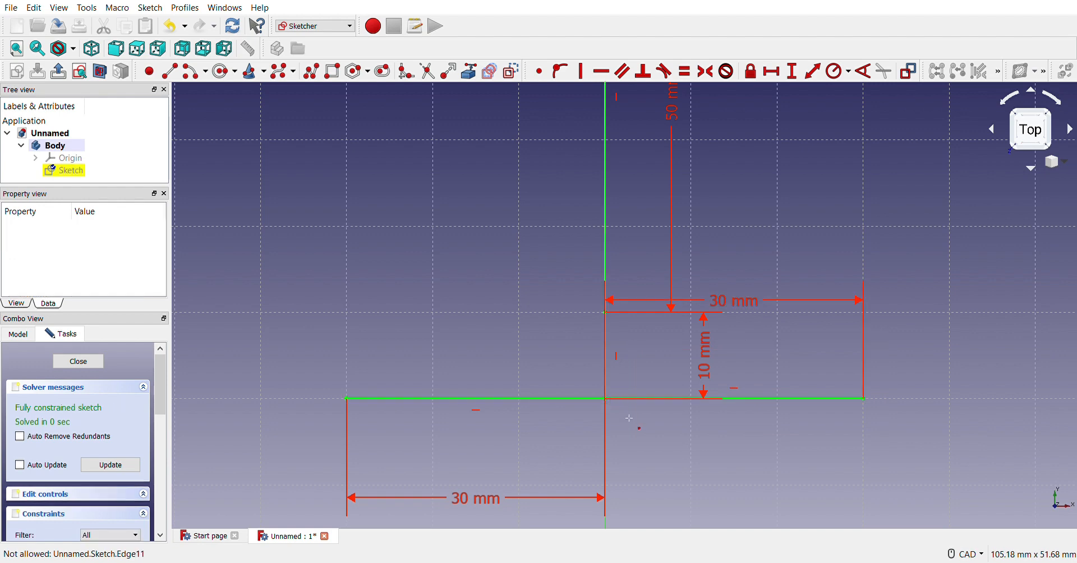
# - Set the length of the topmost vertical line, starting at the origin, to 50 mm
pyautogui.scroll(-5, 630, 419)
pyautogui.scroll(-4, 690, 352)
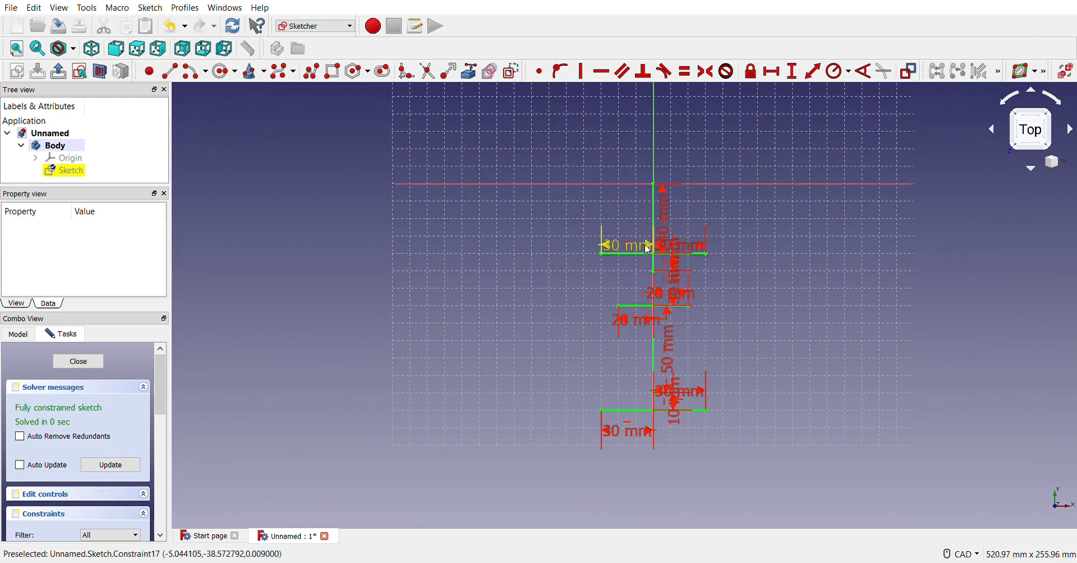
pyautogui.click(653, 218)
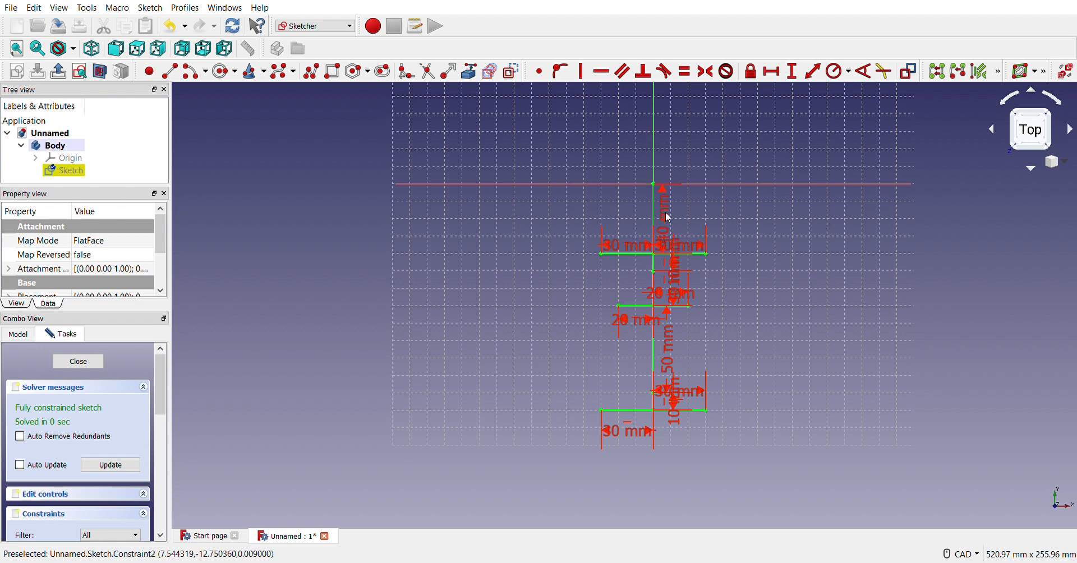
pyautogui.click(769, 233)
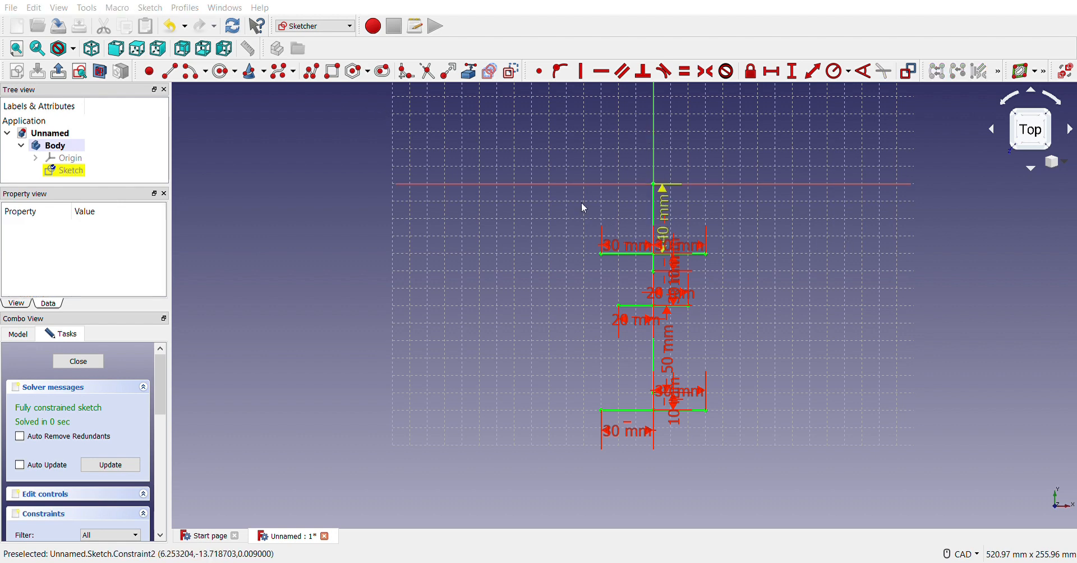
pyautogui.press('Return')
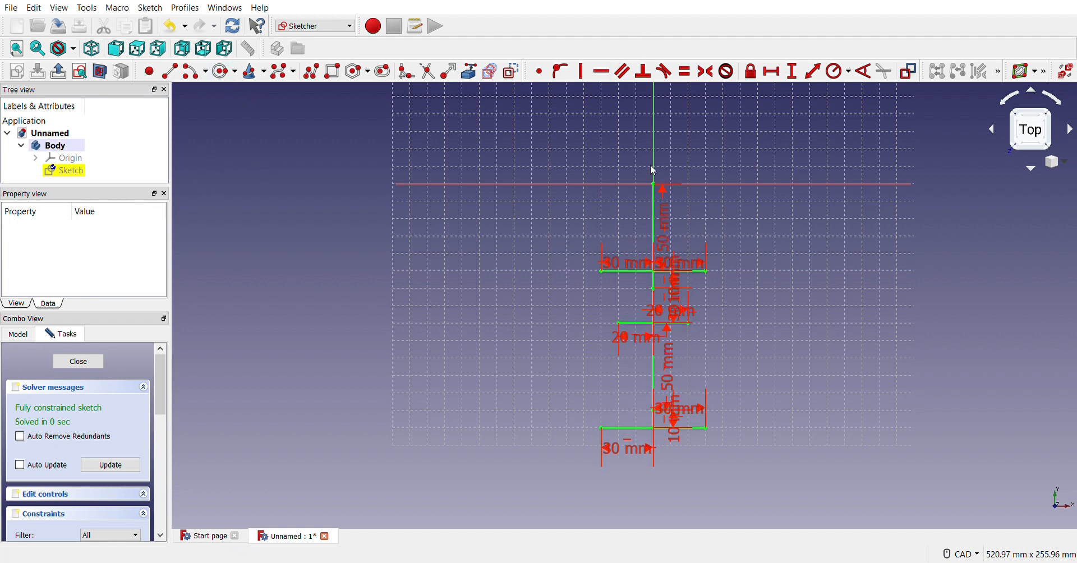
# - Convert the topmost vertical line and the upper pair of 30 mm horizontal lines to construction geometry
pyautogui.click(655, 205)
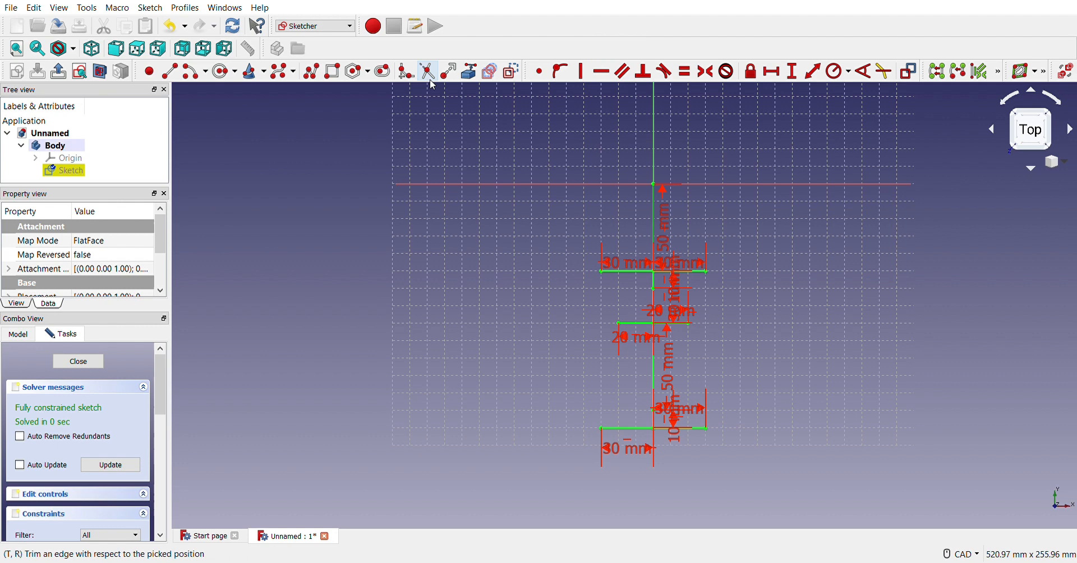
pyautogui.click(510, 77)
pyautogui.click(644, 272)
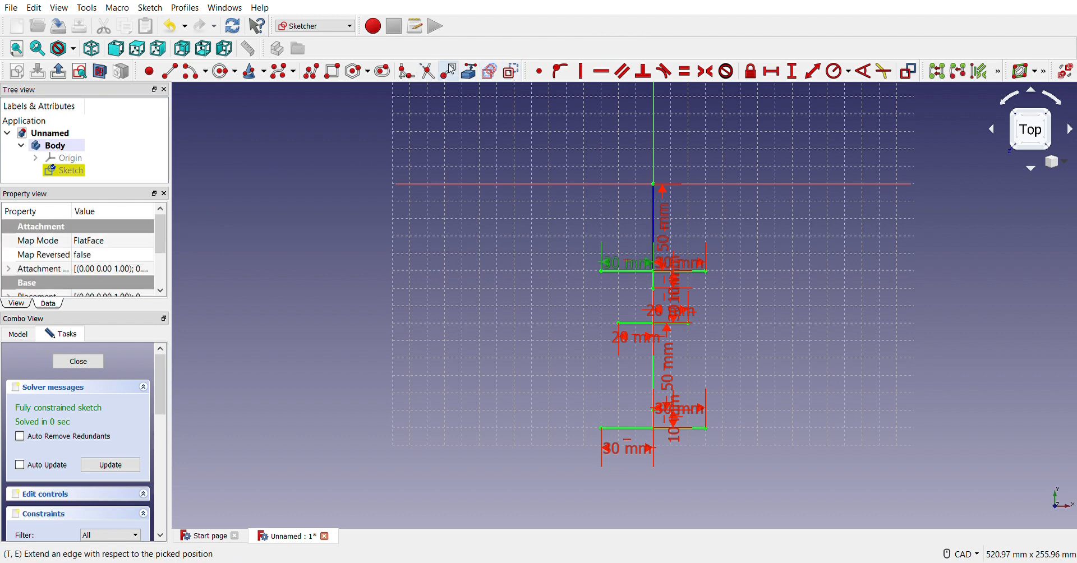
pyautogui.click(512, 79)
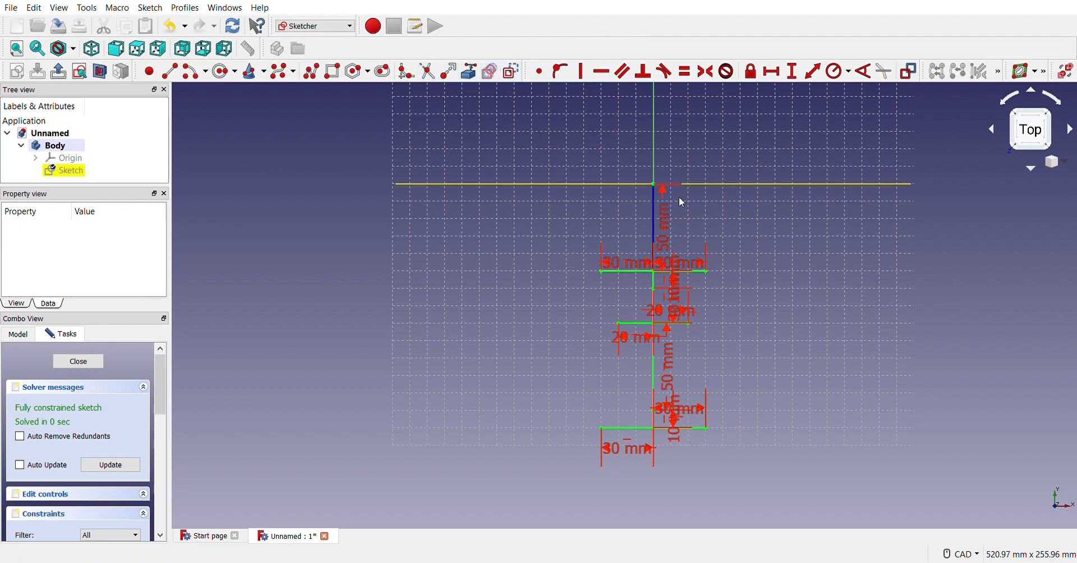
pyautogui.click(627, 277)
pyautogui.click(511, 71)
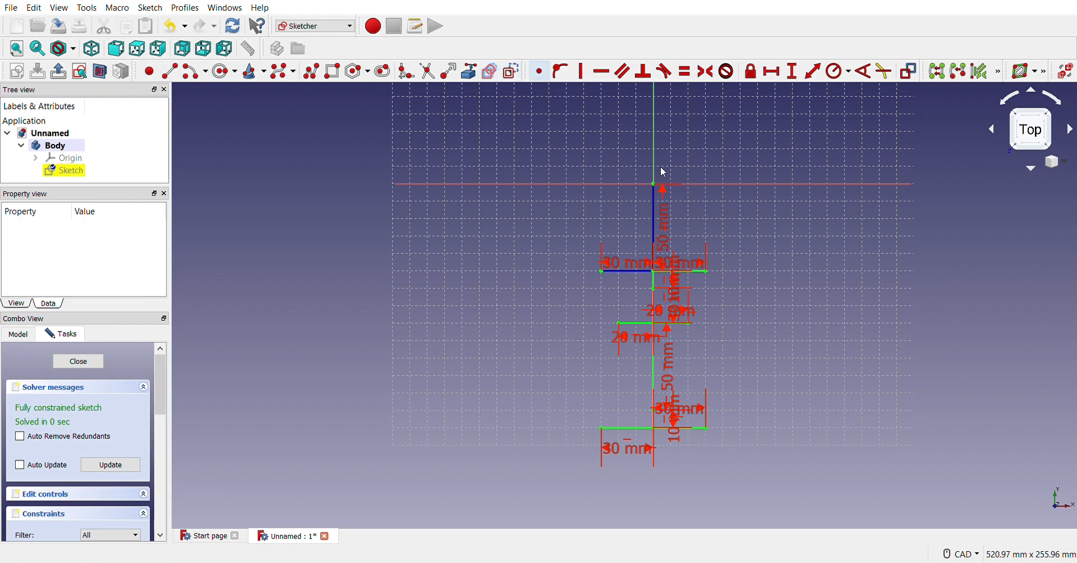
pyautogui.scroll(5, 716, 276)
pyautogui.scroll(2, 716, 276)
pyautogui.click(621, 279)
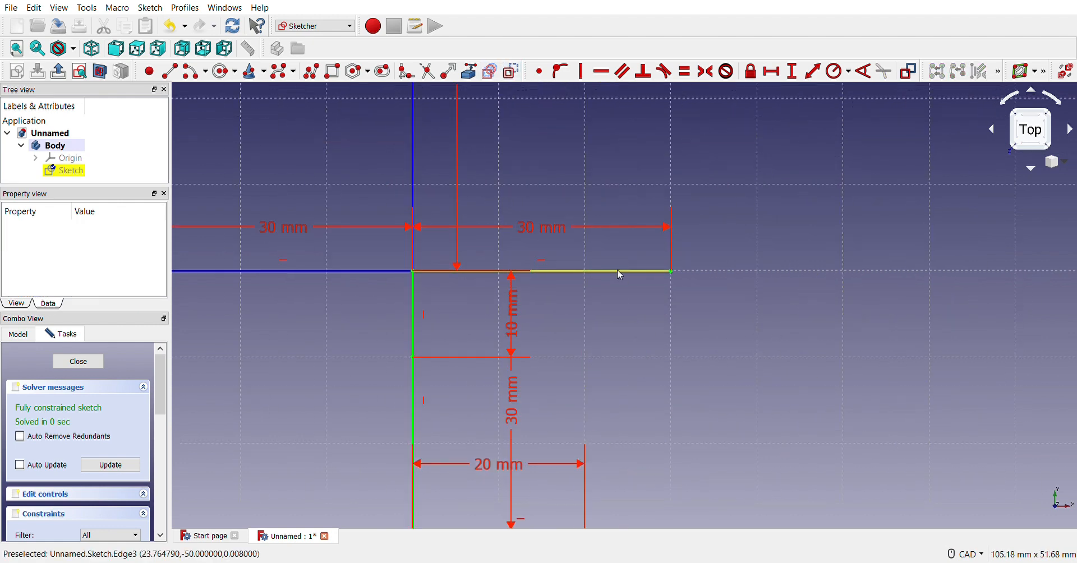
pyautogui.click(521, 77)
# - Convert the 30 mm and 10 mm vertical lines between the upper and middle horizontal pairs to construction geometry
pyautogui.scroll(-5, 627, 294)
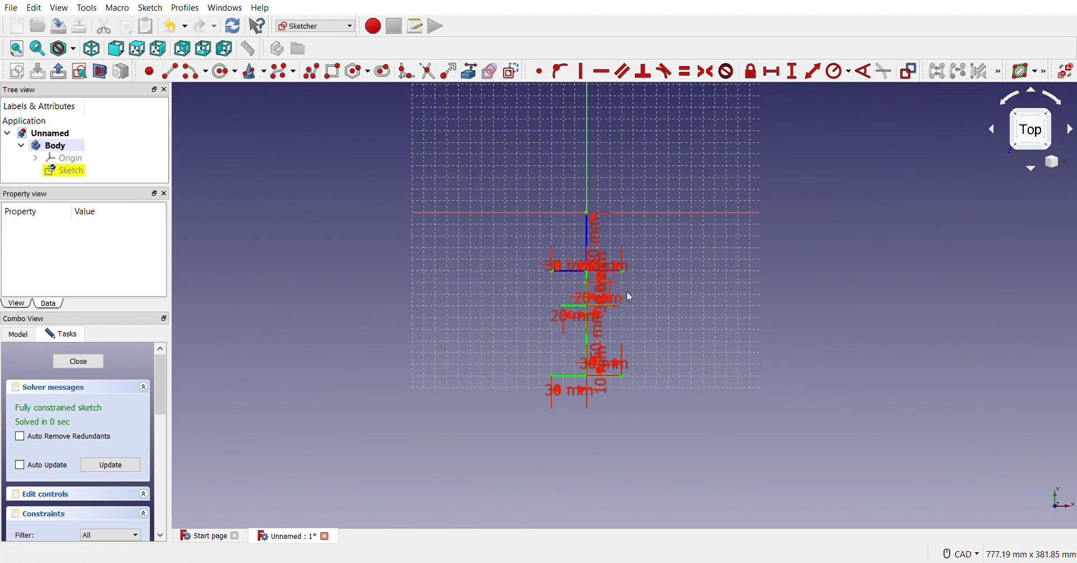
pyautogui.scroll(4, 577, 289)
pyautogui.click(566, 293)
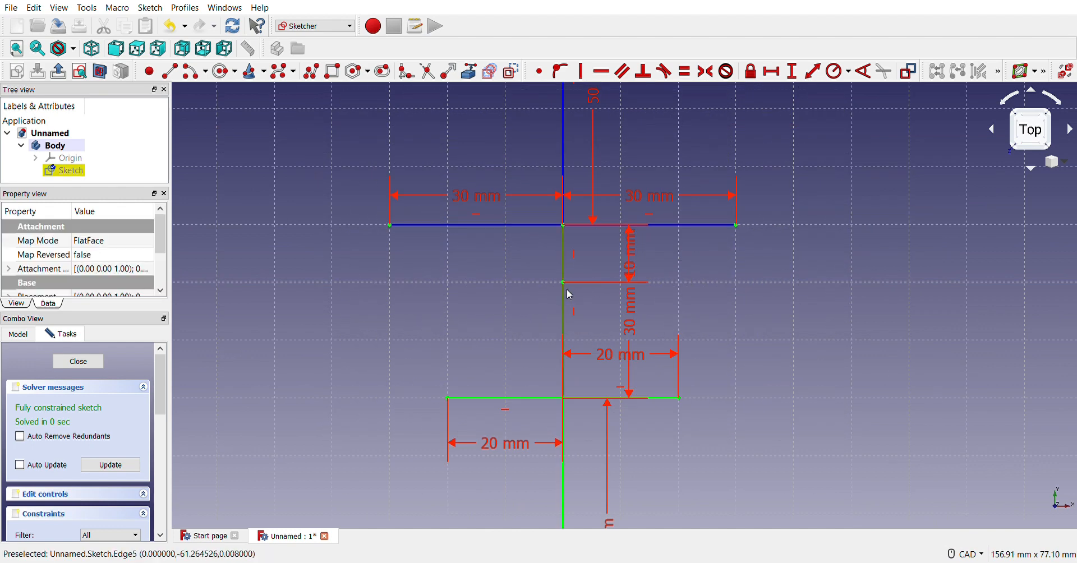
pyautogui.click(512, 71)
pyautogui.scroll(-2, 582, 214)
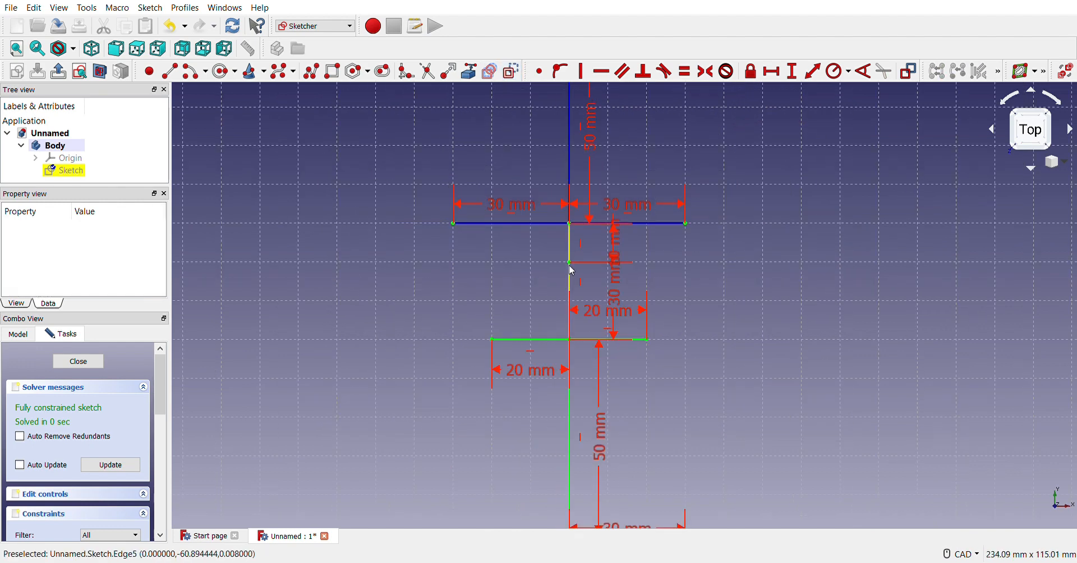
pyautogui.click(570, 245)
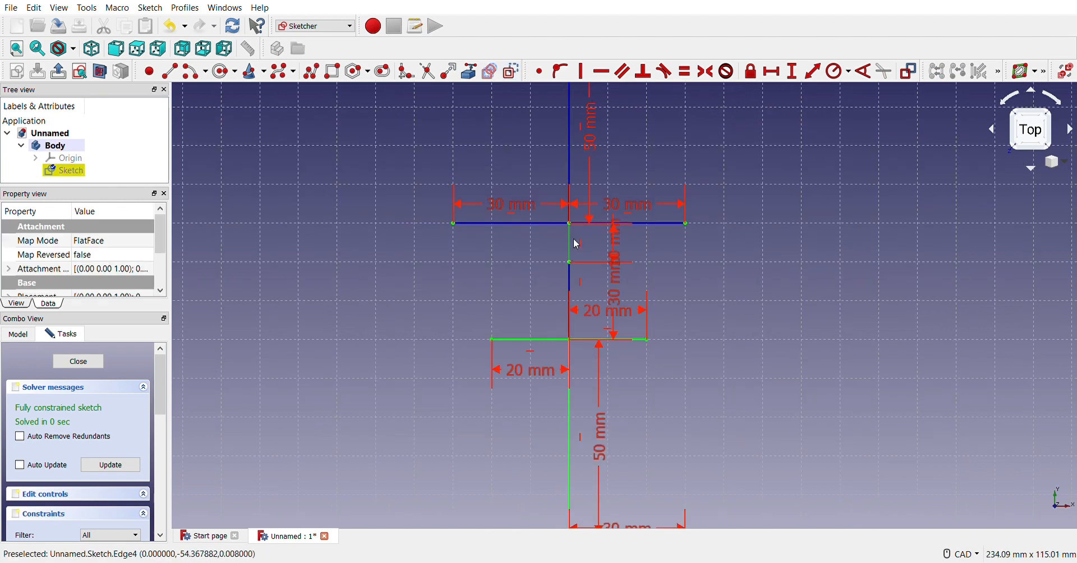
pyautogui.click(512, 71)
# - Convert the left and right 20 mm horizontal lines to construction geometry
pyautogui.click(554, 340)
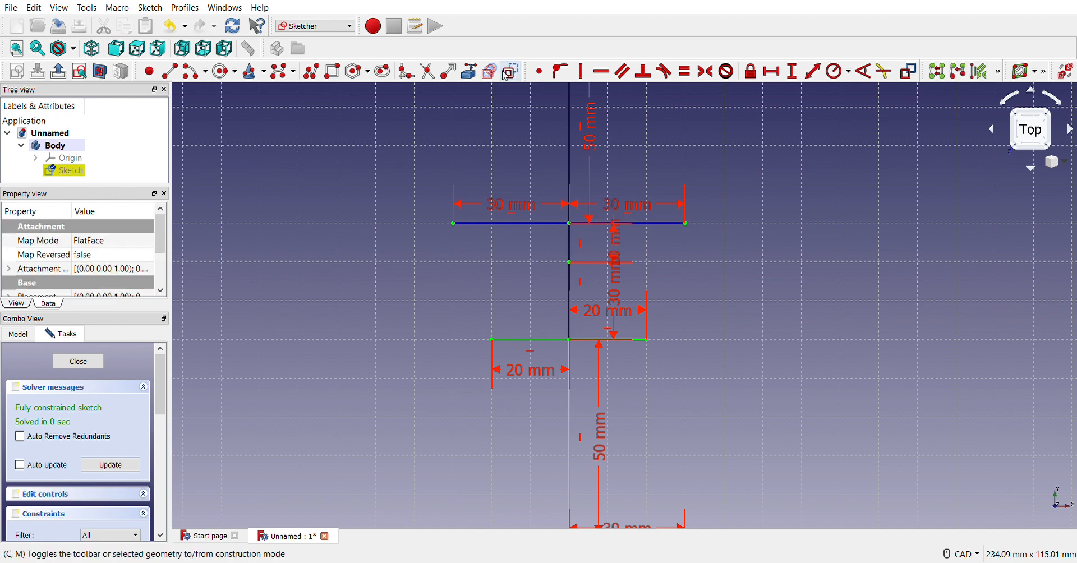
pyautogui.click(511, 72)
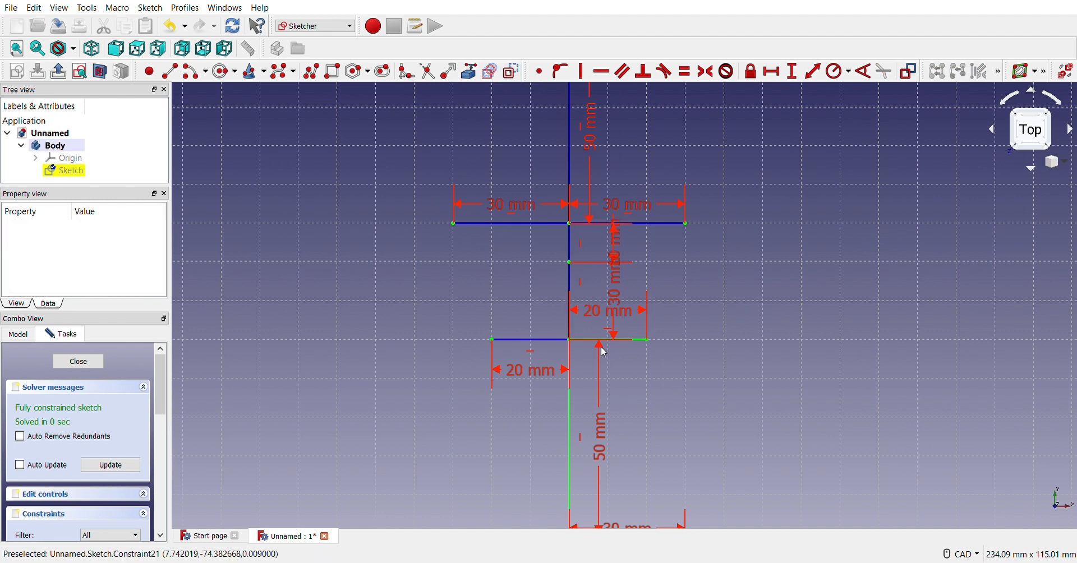
pyautogui.click(645, 341)
pyautogui.click(512, 71)
# - Convert the 50 mm vertical line below the 20 mm horizontal pair to construction geometry
pyautogui.scroll(-5, 657, 361)
pyautogui.scroll(3, 662, 386)
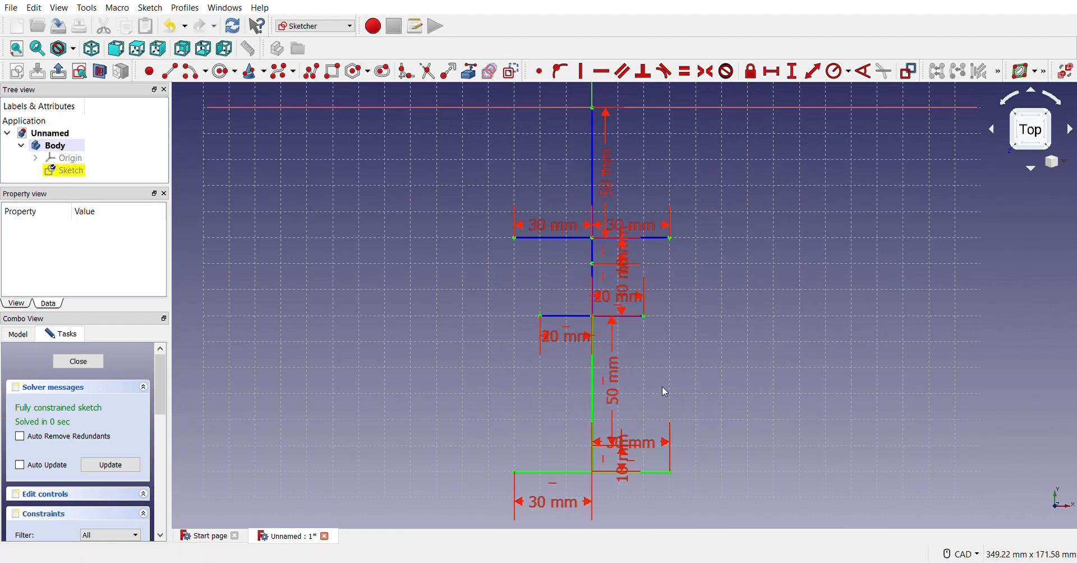
pyautogui.scroll(3, 664, 390)
pyautogui.click(560, 397)
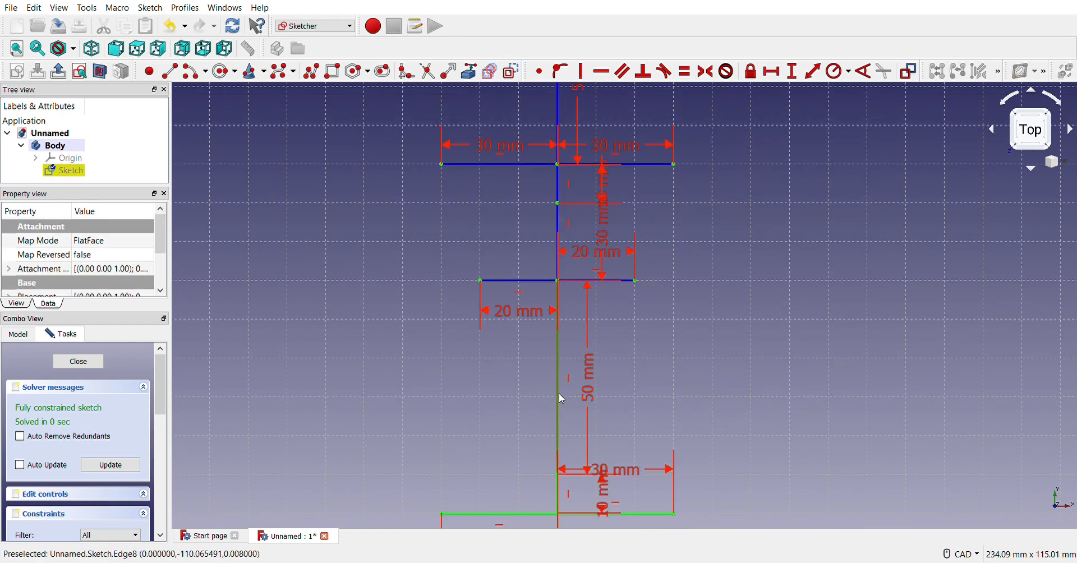
pyautogui.click(512, 72)
# - Convert the right and left 30 mm horizontal lines at the bottom of the sketch to construction geometry
pyautogui.scroll(-5, 778, 346)
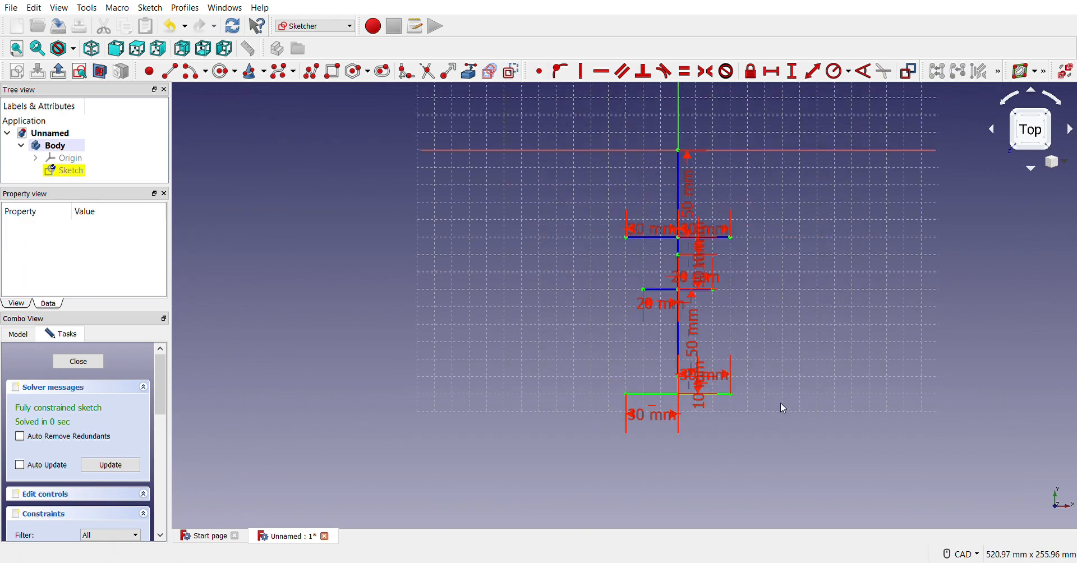
pyautogui.scroll(5, 783, 408)
pyautogui.click(541, 371)
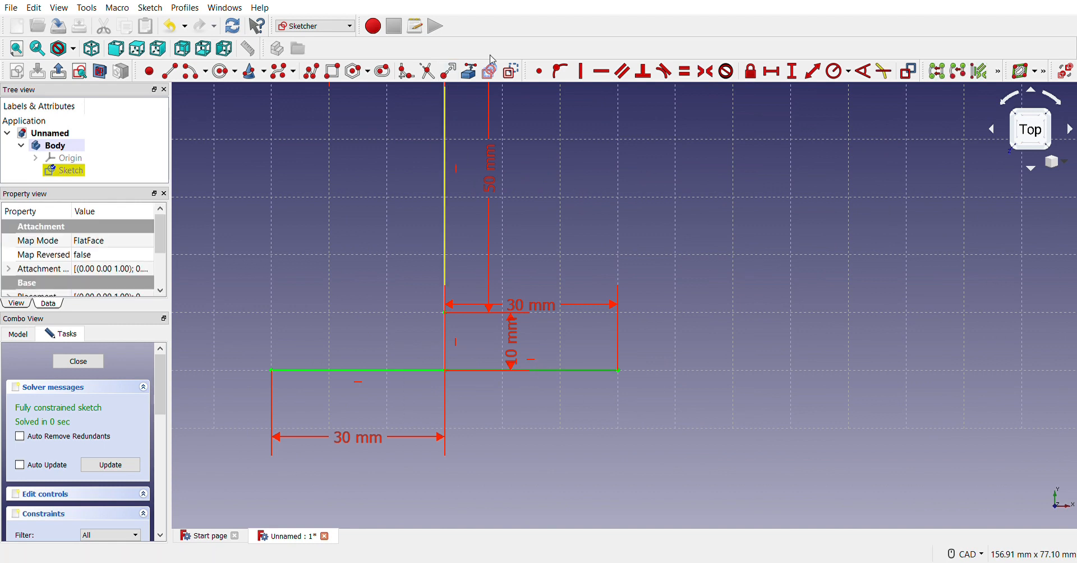
pyautogui.click(512, 71)
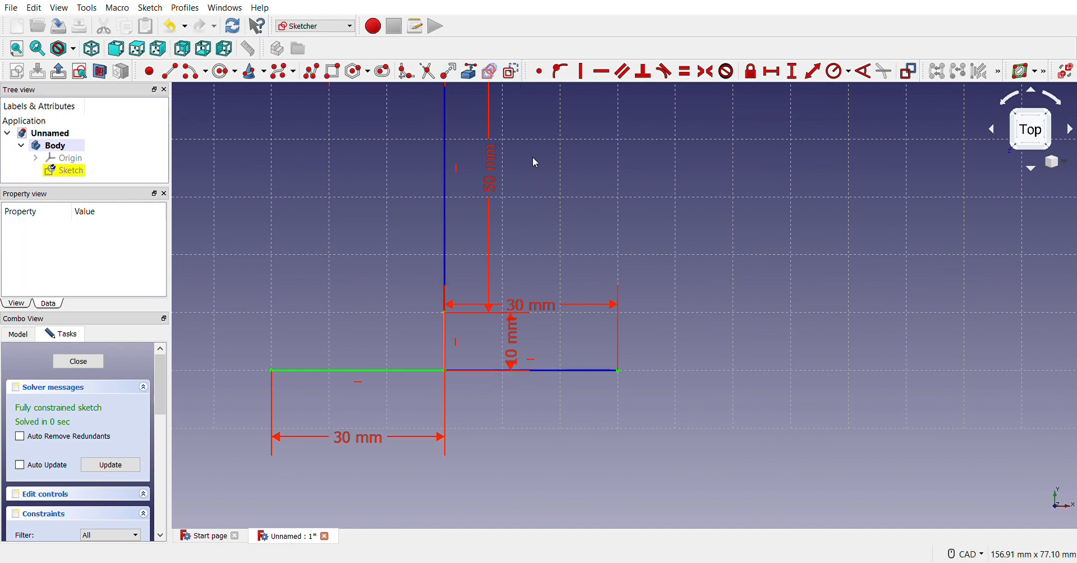
pyautogui.click(392, 370)
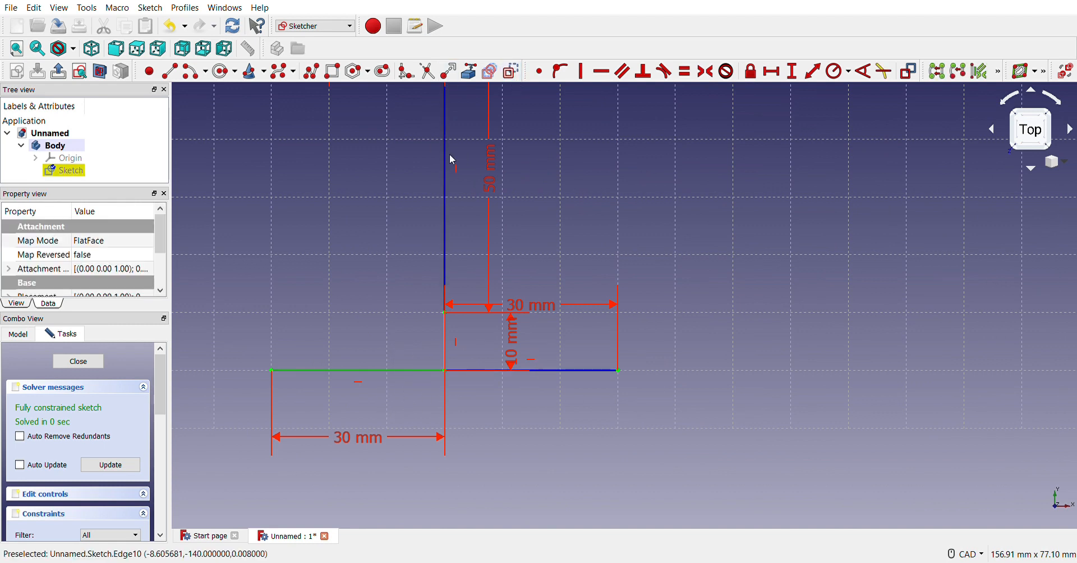
pyautogui.click(512, 71)
# - Convert the lowest 10 mm vertical line to construction geometry
pyautogui.scroll(-4, 555, 299)
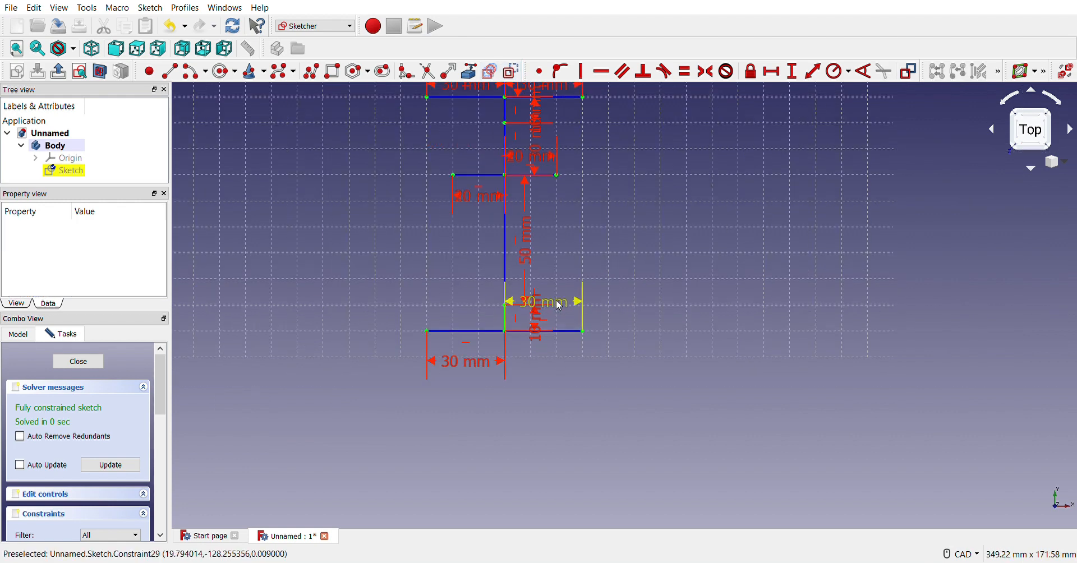
pyautogui.click(509, 325)
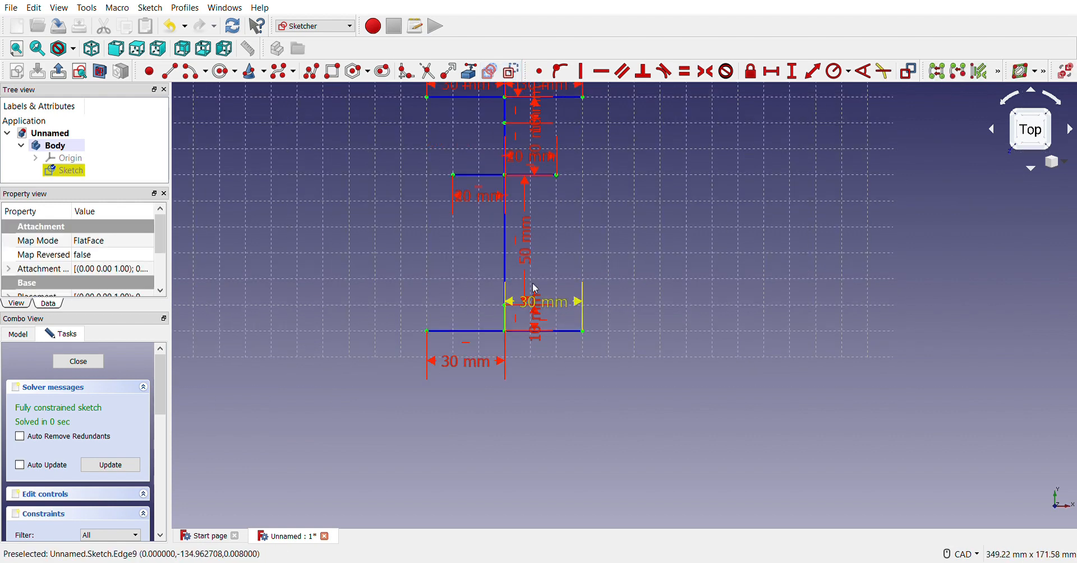
pyautogui.click(512, 71)
pyautogui.scroll(-3, 503, 112)
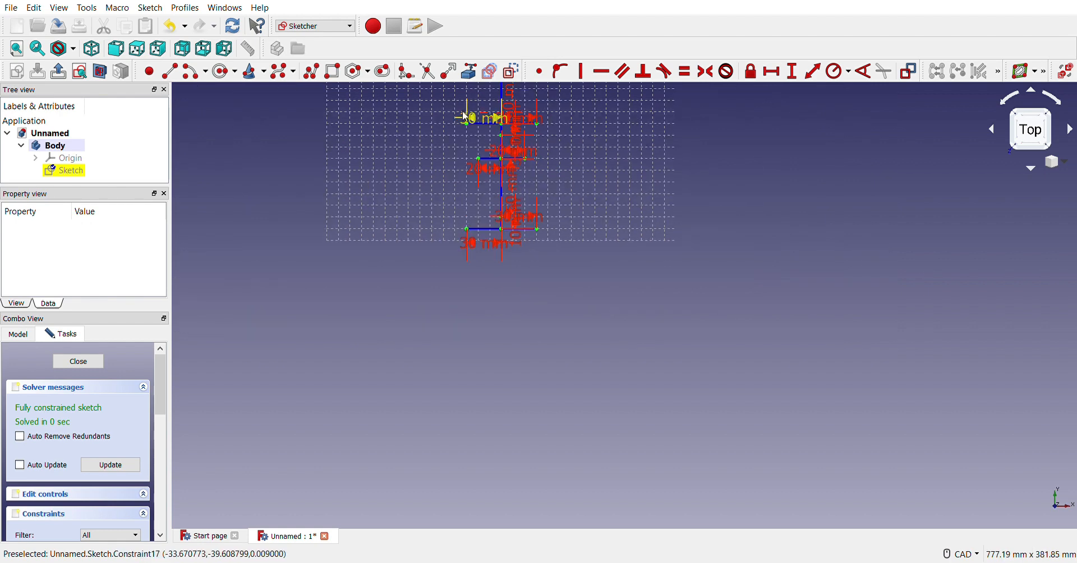
# - Draw a B-spline from the left end of the 20 mm line, through two control points near the left end of the upper 30 mm line, to the centreline's 10/30 mm junction
pyautogui.scroll(-3, 466, 115)
pyautogui.scroll(6, 467, 115)
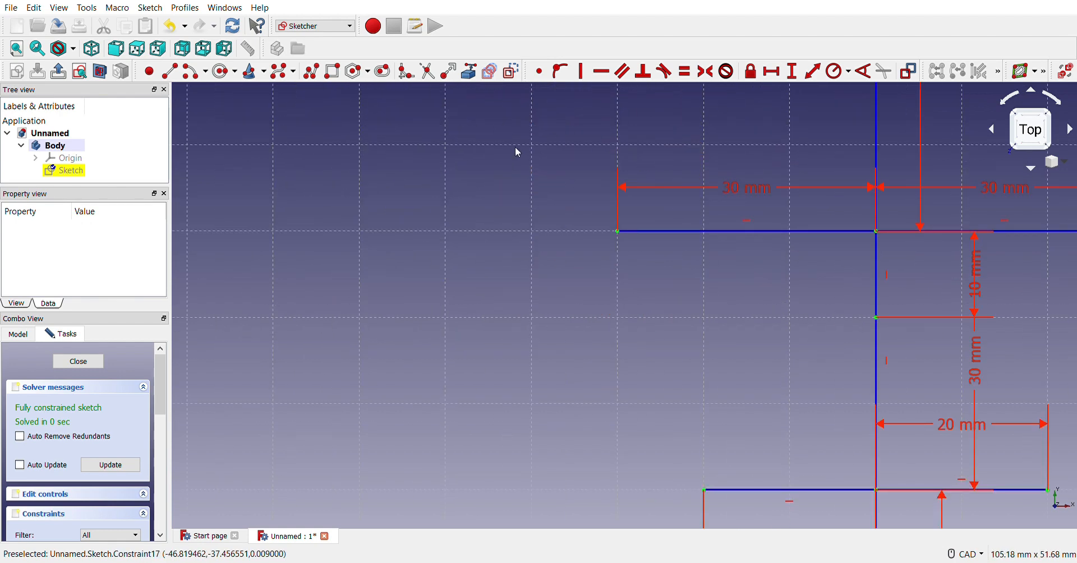
pyautogui.moveTo(601, 149)
pyautogui.mouseDown(button='middle')
pyautogui.moveTo(414, 144)
pyautogui.moveTo(361, 303)
pyautogui.moveTo(362, 499)
pyautogui.moveTo(389, 230)
pyautogui.moveTo(356, 125)
pyautogui.moveTo(308, 77)
pyautogui.mouseUp(button='middle')
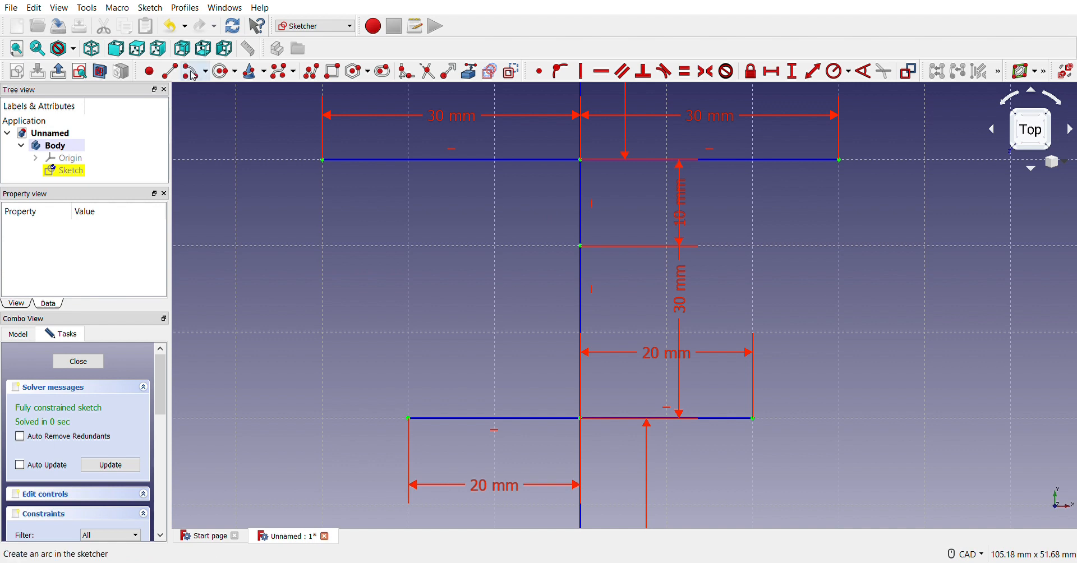
pyautogui.click(287, 80)
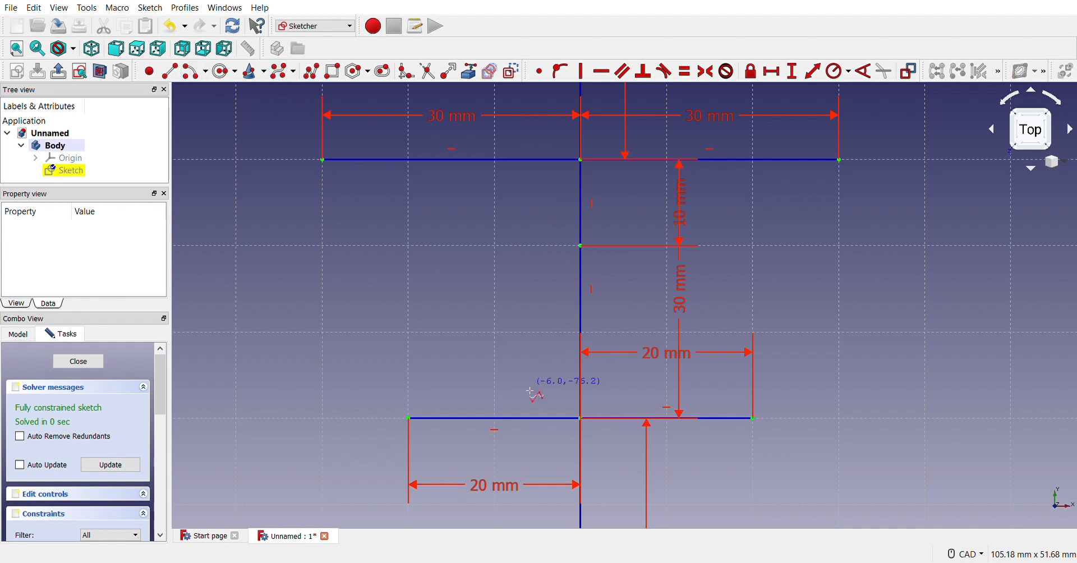
pyautogui.click(408, 418)
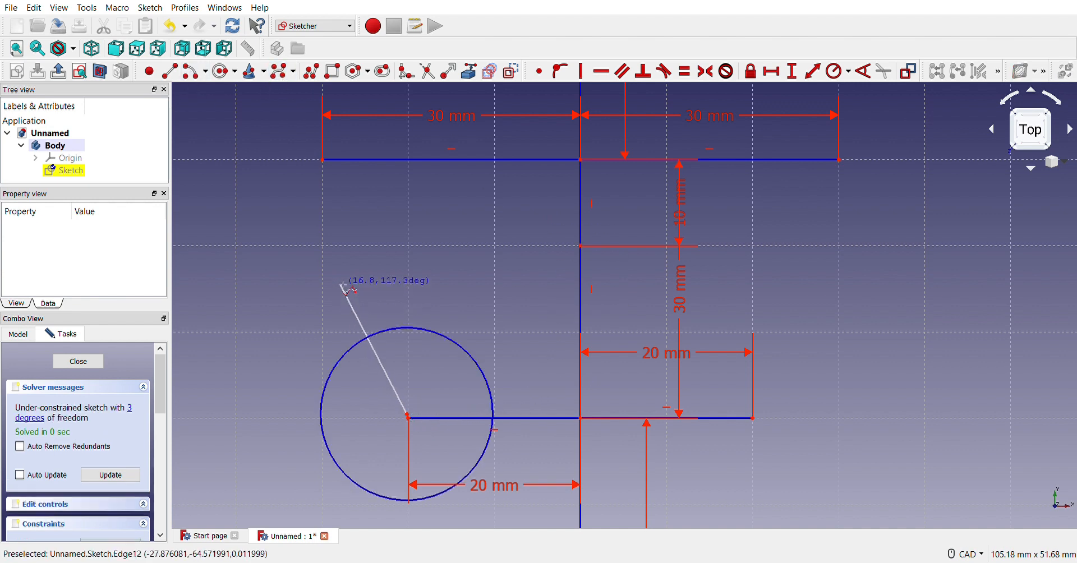
pyautogui.click(302, 200)
pyautogui.click(334, 169)
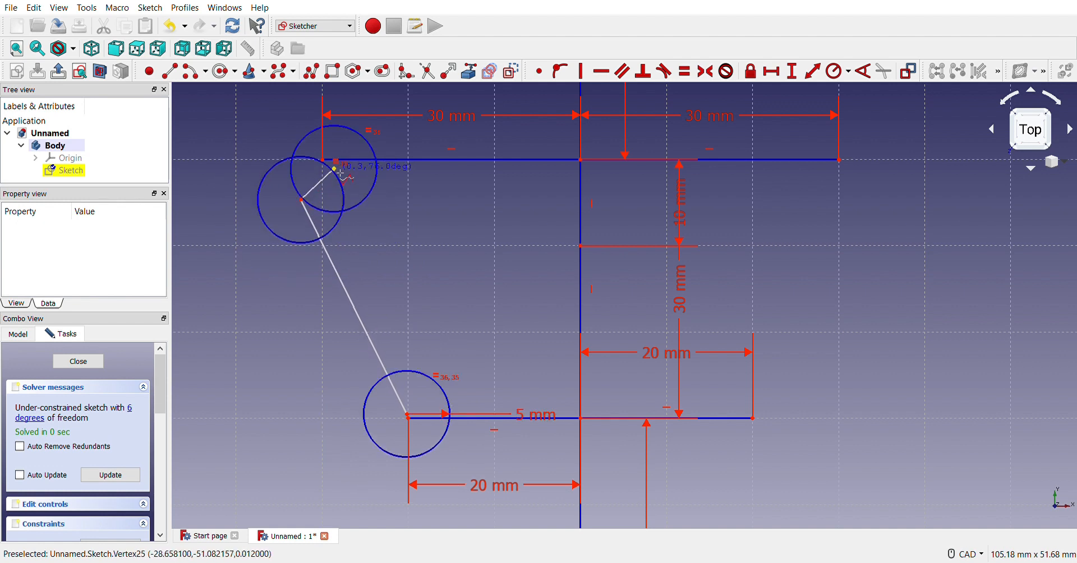
pyautogui.click(576, 247)
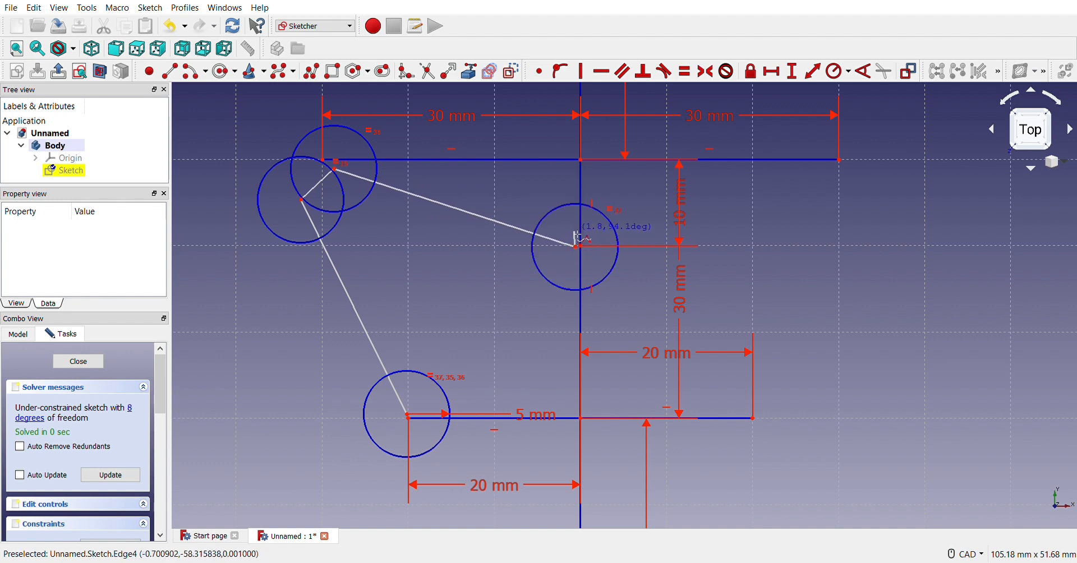
pyautogui.rightClick(577, 247)
pyautogui.rightClick(239, 264)
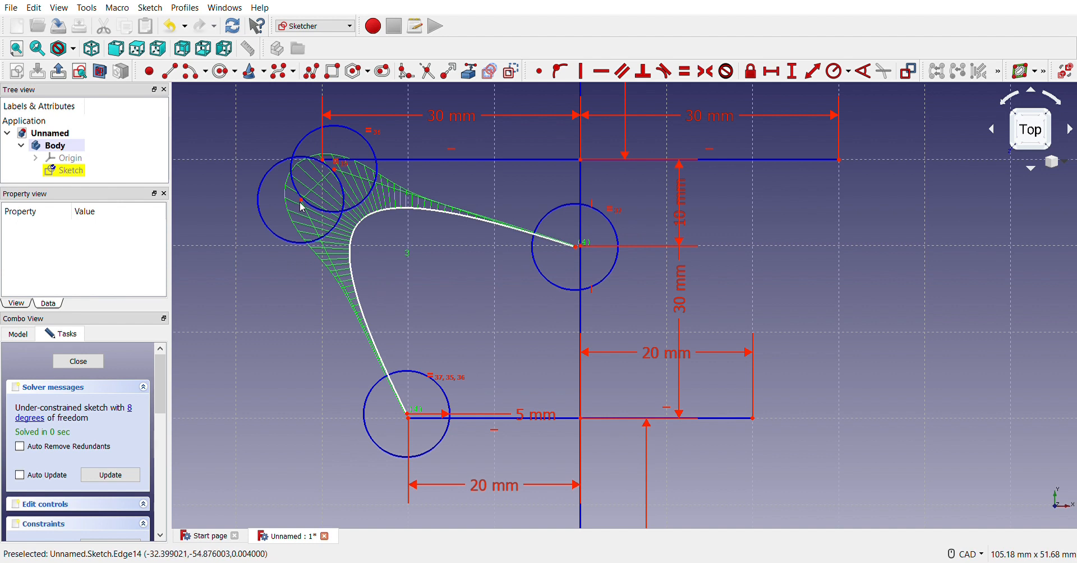
# - Make the left B-spline's two upper control points coincident and move them up and outward so the curve reaches the 30 mm line's left end
pyautogui.click(539, 71)
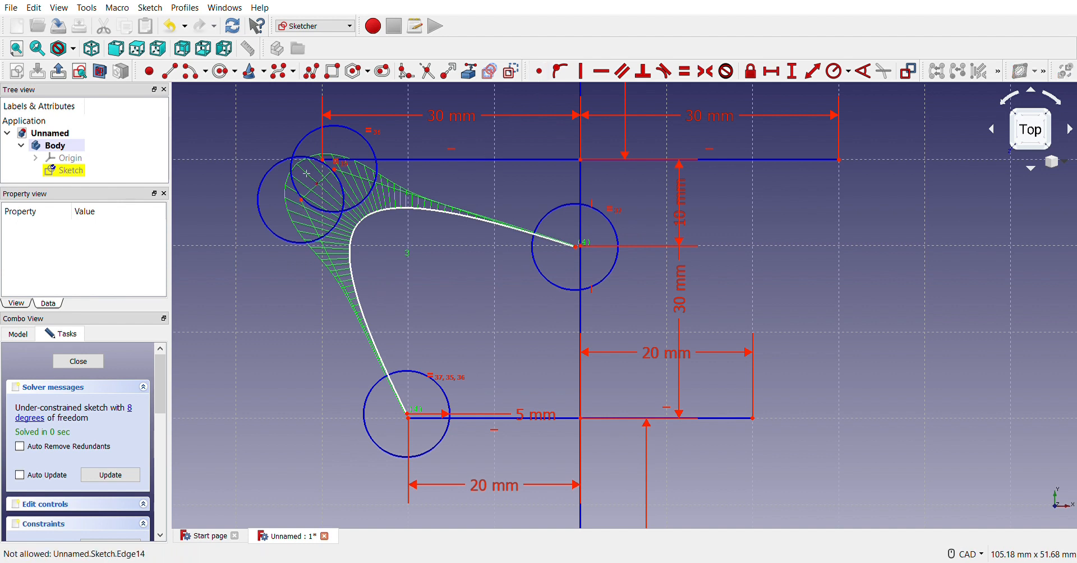
pyautogui.click(335, 169)
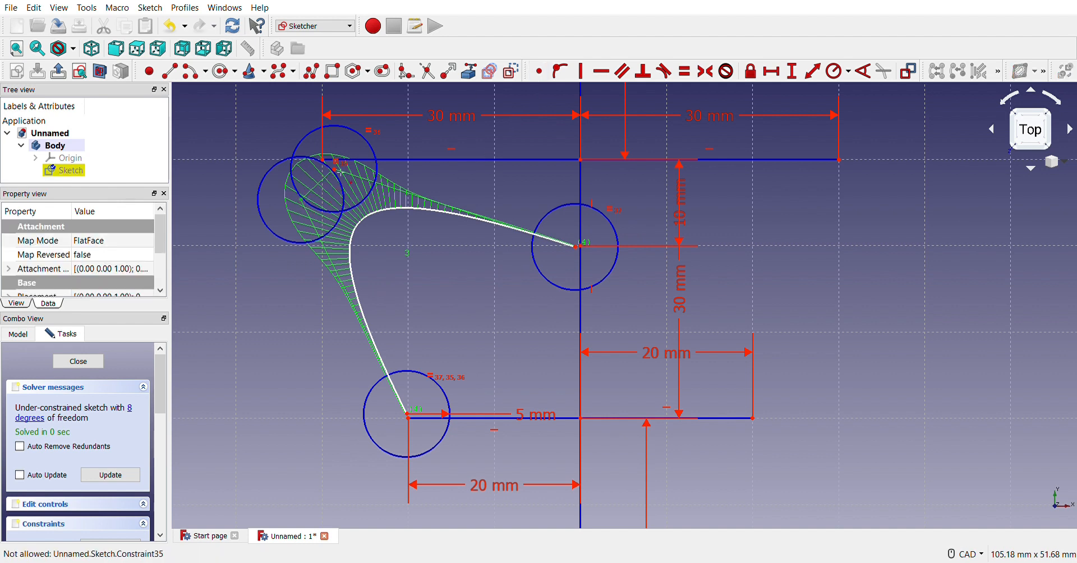
pyautogui.click(339, 176)
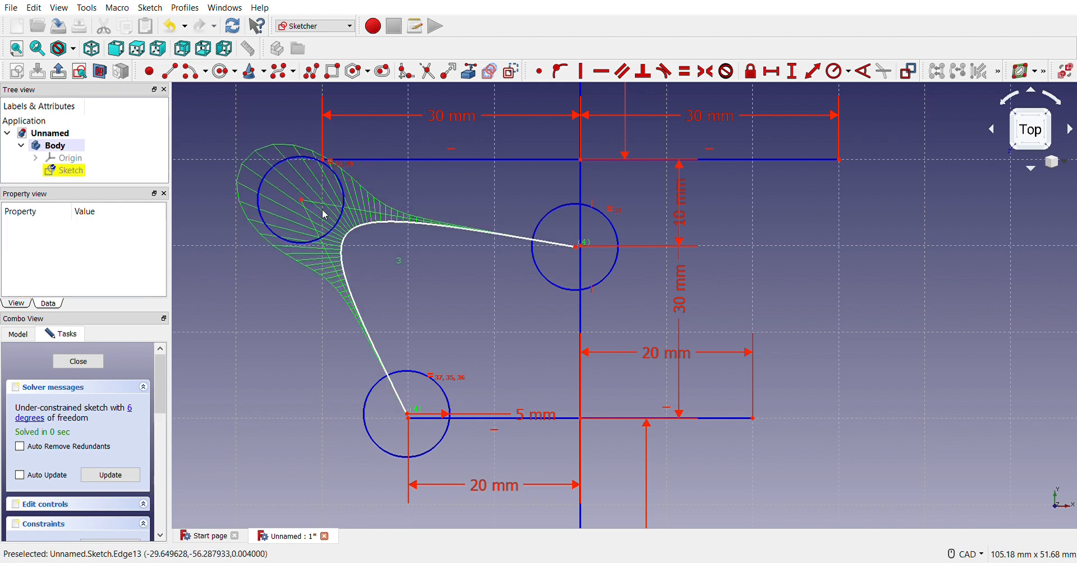
pyautogui.moveTo(308, 206); pyautogui.dragTo(274, 118)
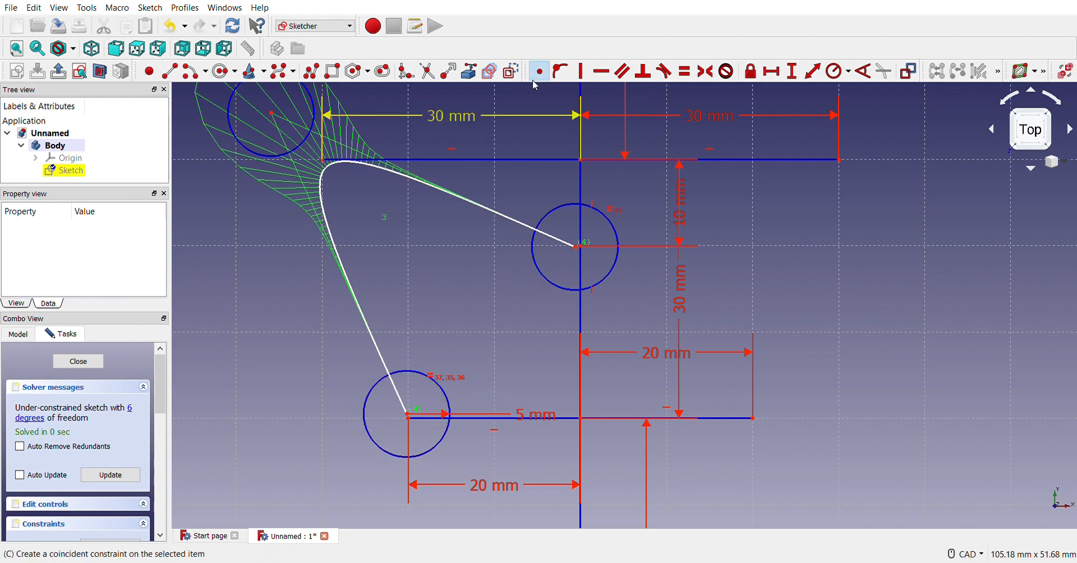
# - Make the left B-spline's ends coincident with the 20 mm line's left end and the centreline's 10/30 mm junction, and nudge its upper control point slightly outward
pyautogui.scroll(4, 410, 422)
pyautogui.click(413, 416)
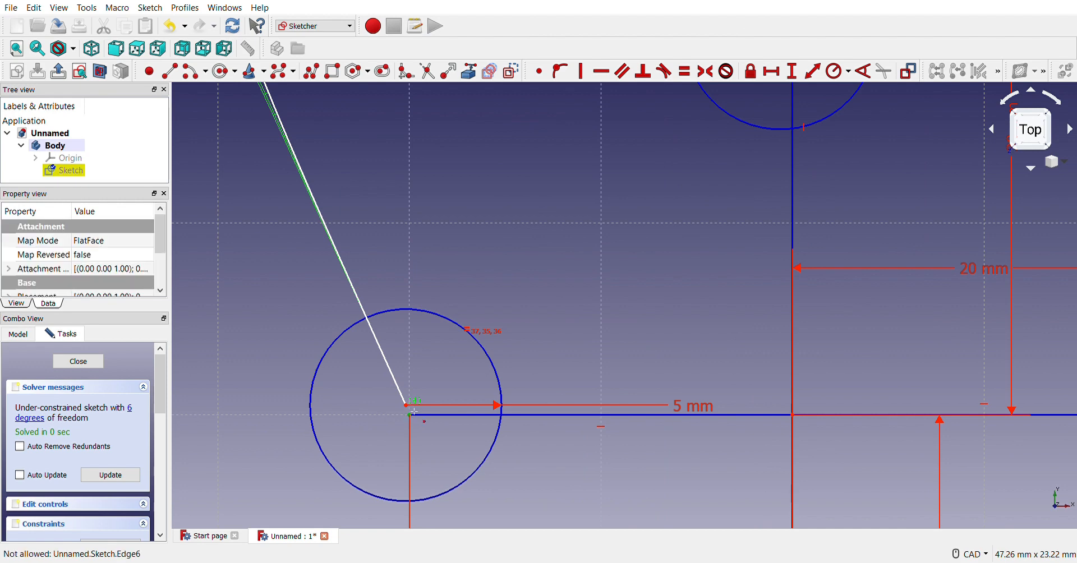
pyautogui.click(407, 406)
pyautogui.scroll(-4, 516, 327)
pyautogui.scroll(2, 646, 194)
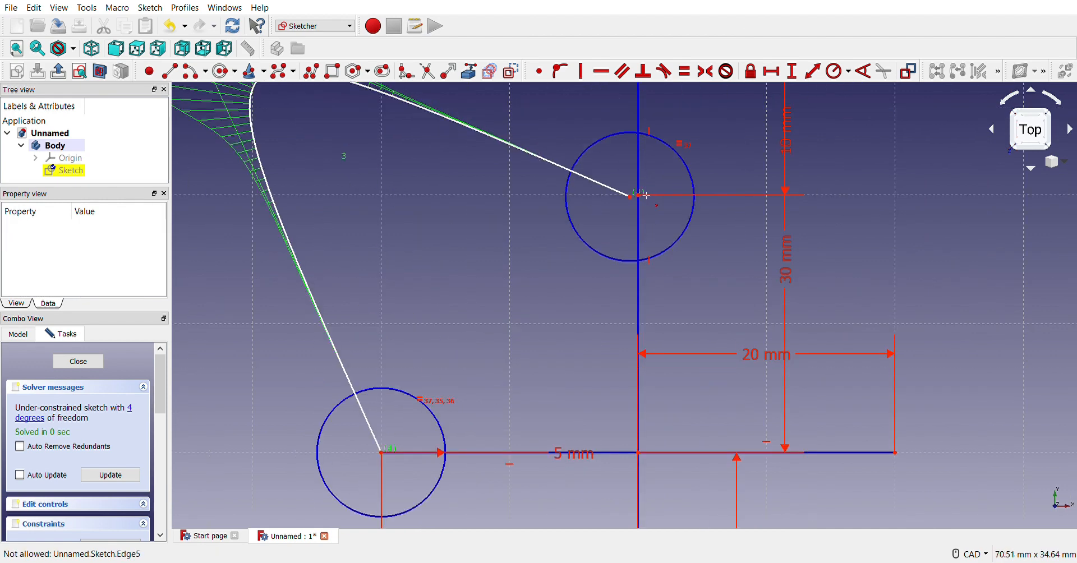
pyautogui.click(633, 195)
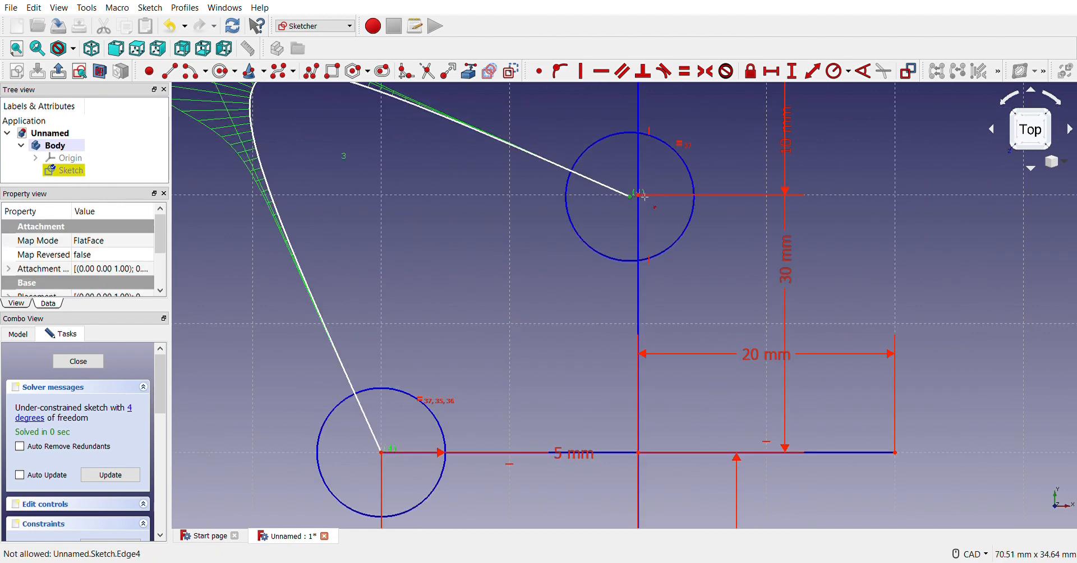
pyautogui.click(640, 196)
pyautogui.scroll(-4, 649, 226)
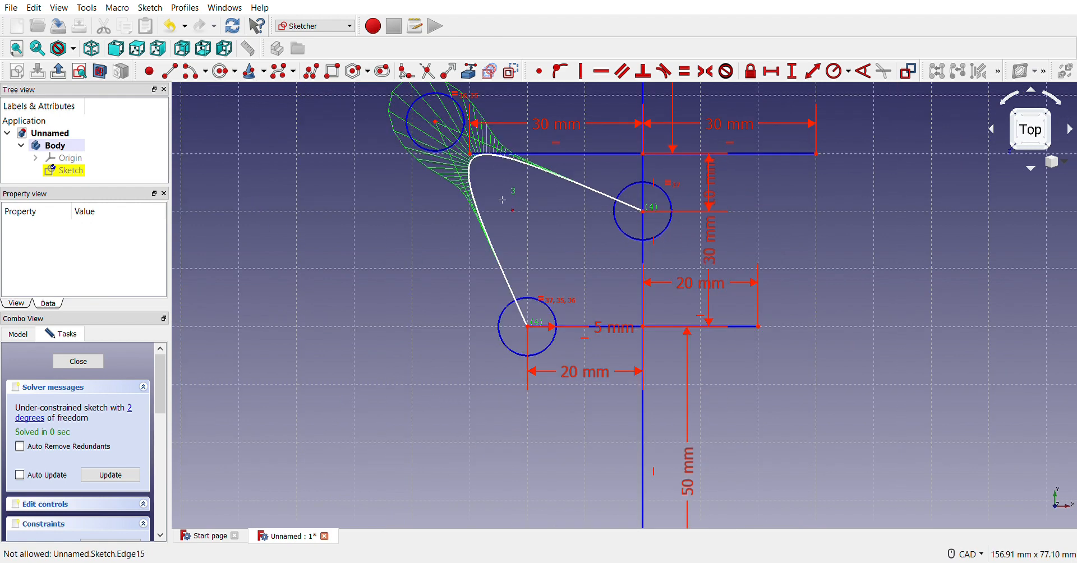
pyautogui.press('Escape')
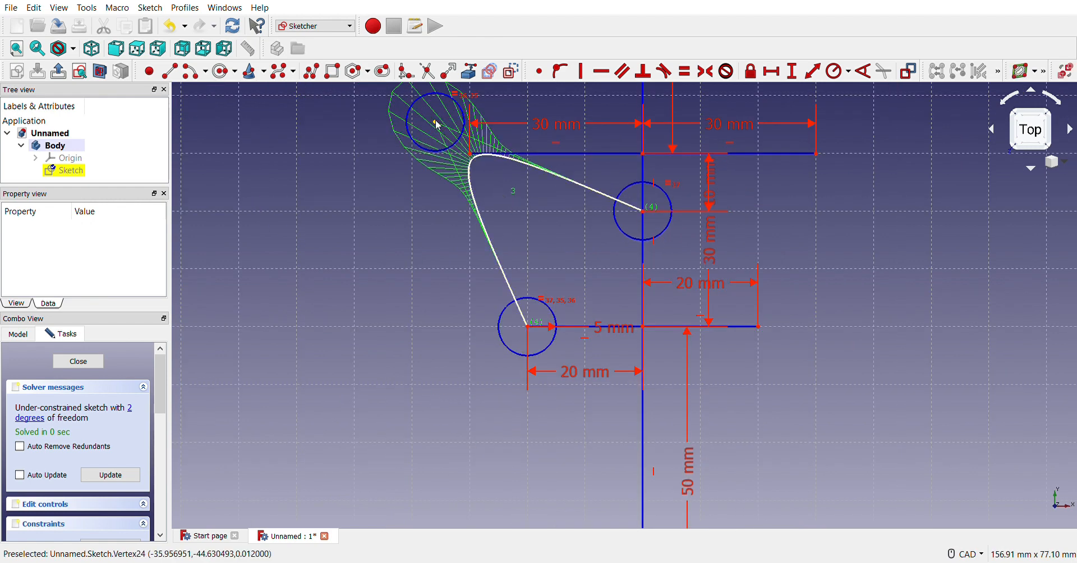
pyautogui.moveTo(436, 122); pyautogui.dragTo(434, 119)
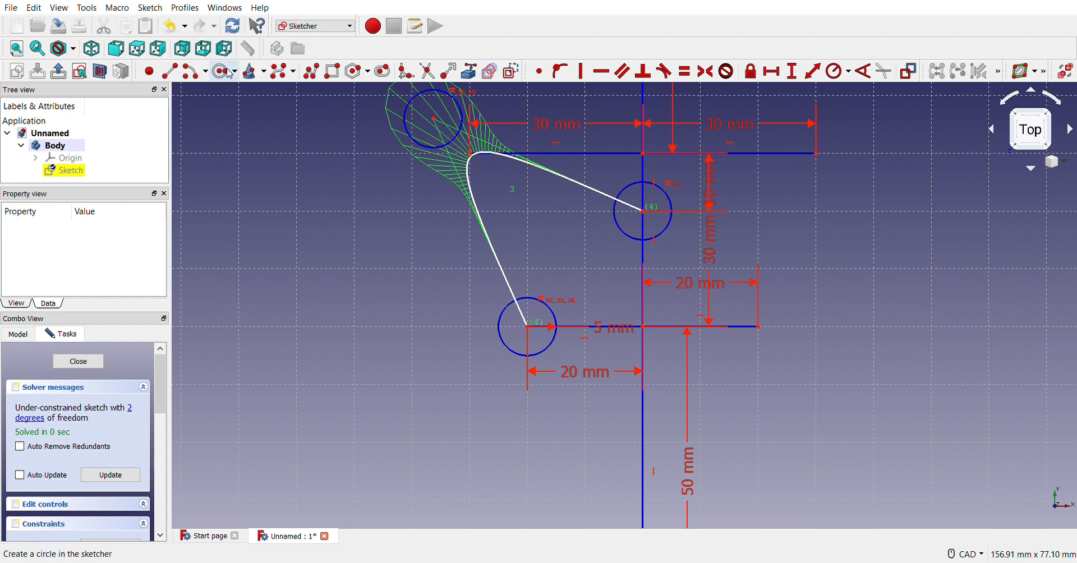
pyautogui.click(284, 74)
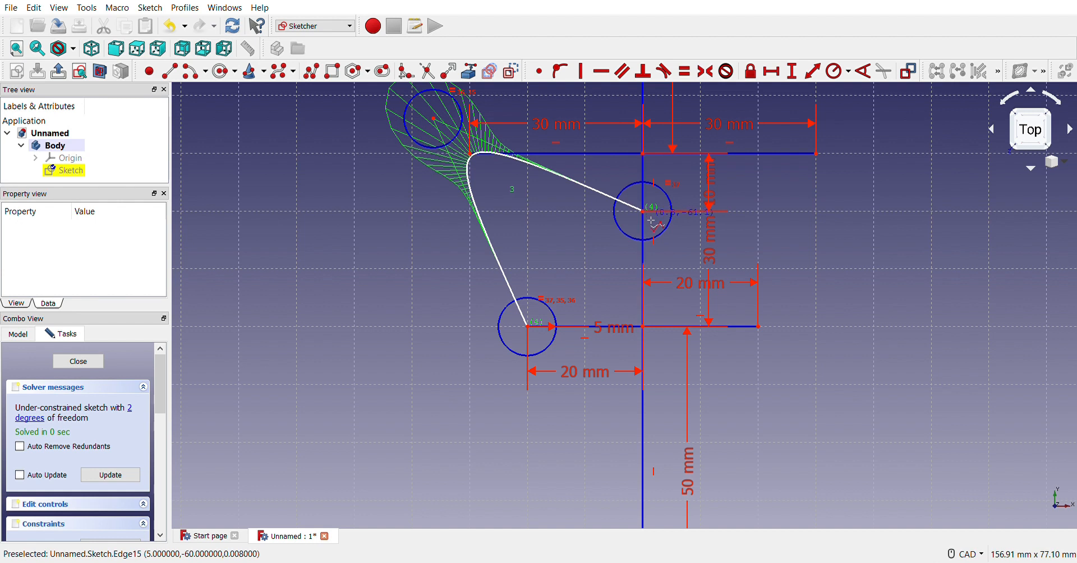
pyautogui.click(769, 320)
pyautogui.click(829, 168)
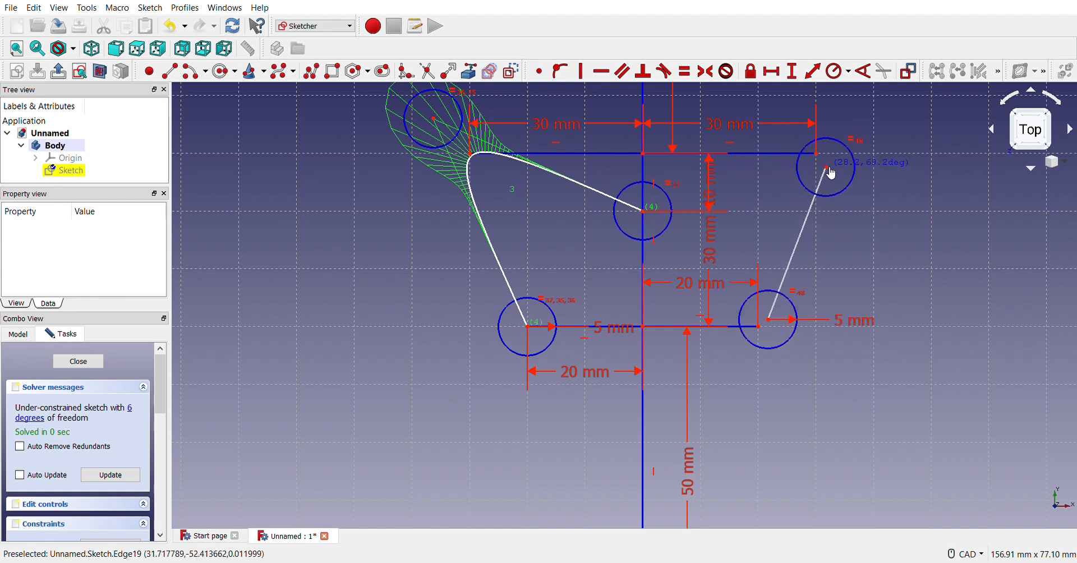
pyautogui.rightClick(809, 164)
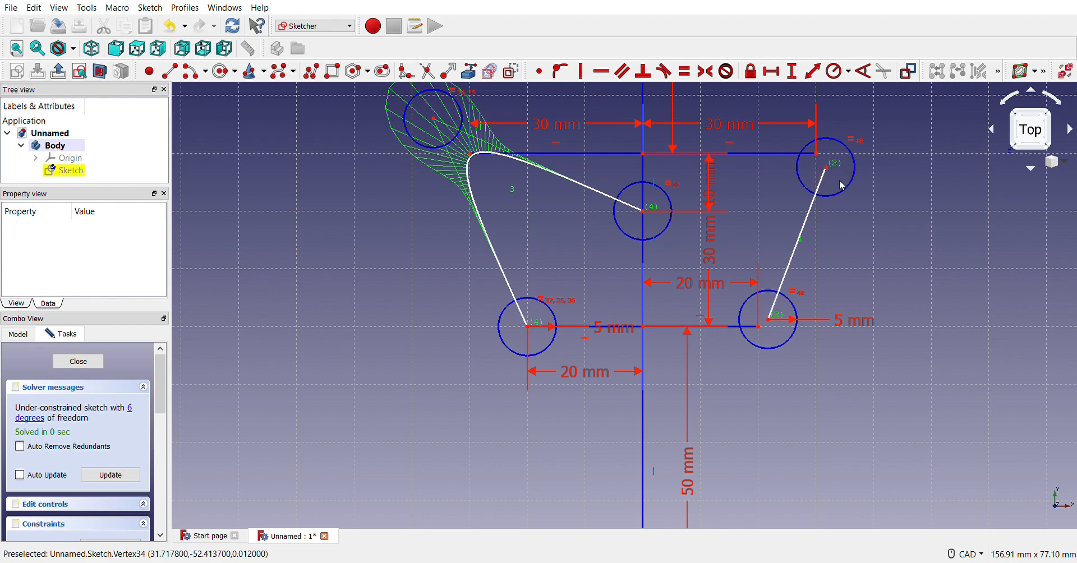
pyautogui.hotkey('ctrl', 'z')
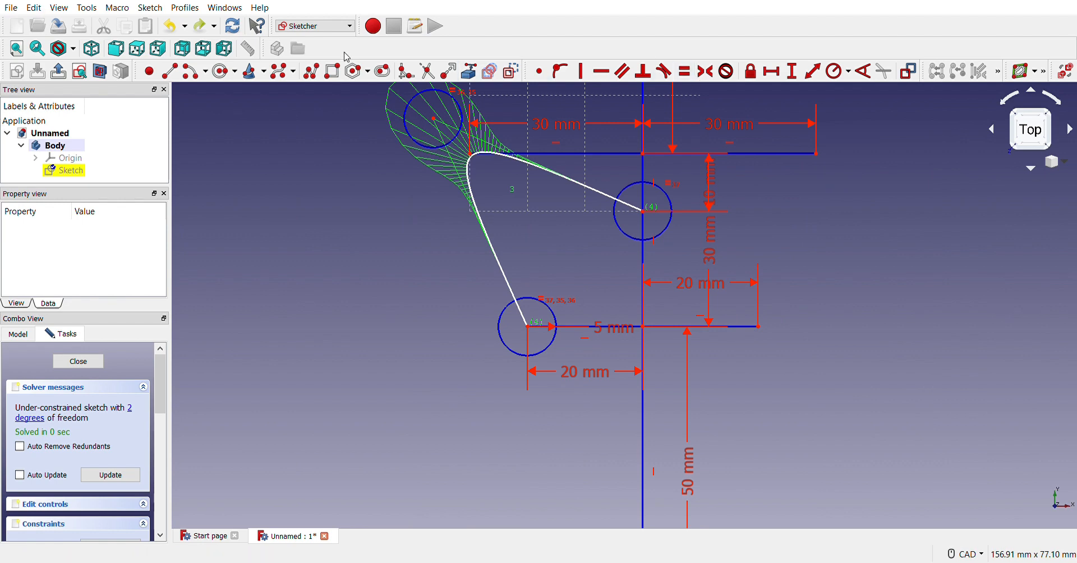
# - Draw a B-spline from near the 20 mm line's right end, through two control points near the upper 30 mm line's right end, to near the centreline's 10/30 mm junction
pyautogui.click(283, 71)
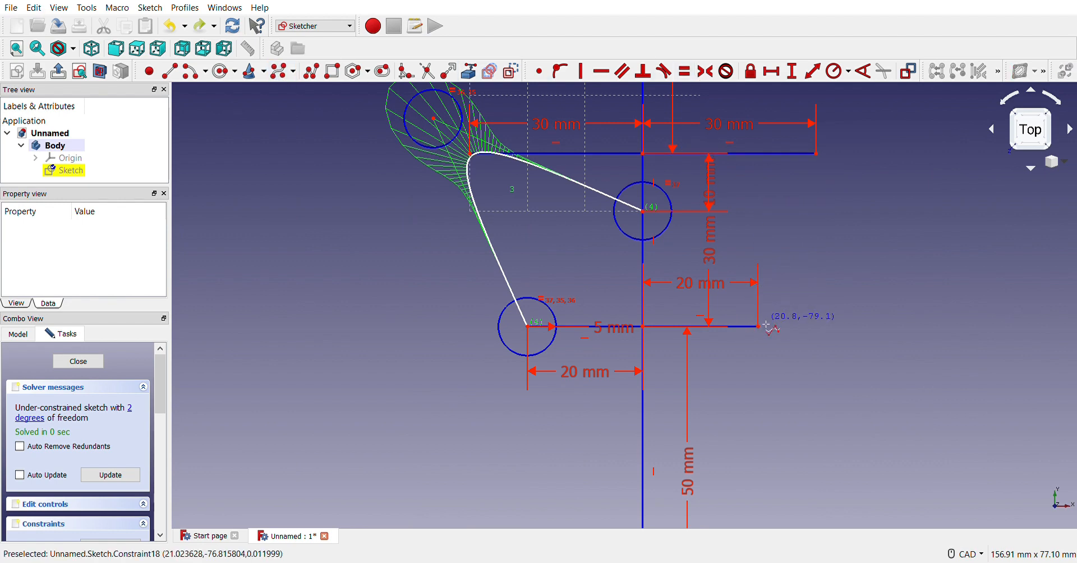
pyautogui.click(837, 184)
pyautogui.click(804, 167)
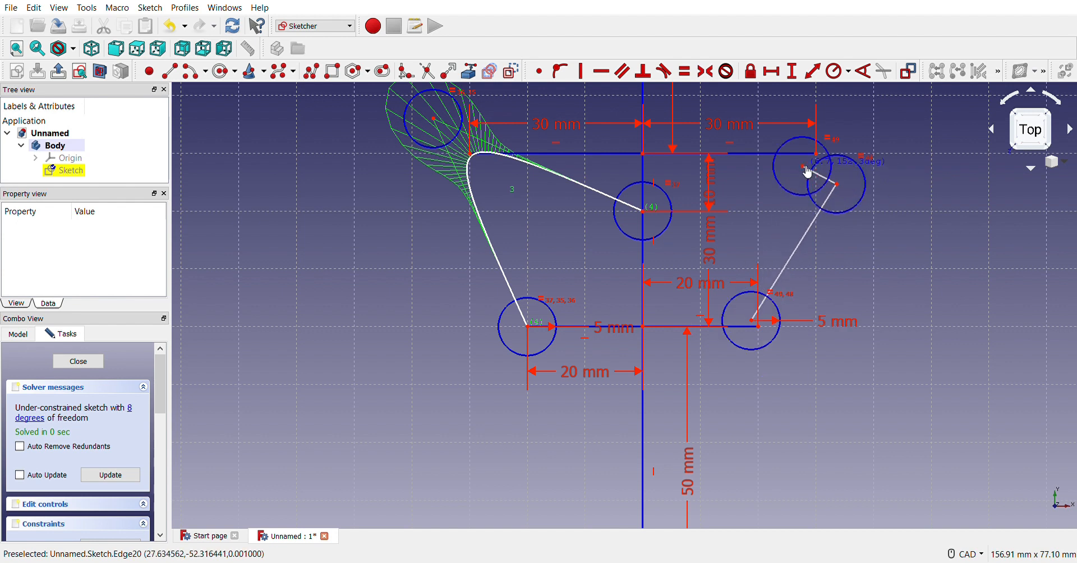
pyautogui.click(659, 211)
pyautogui.rightClick(660, 212)
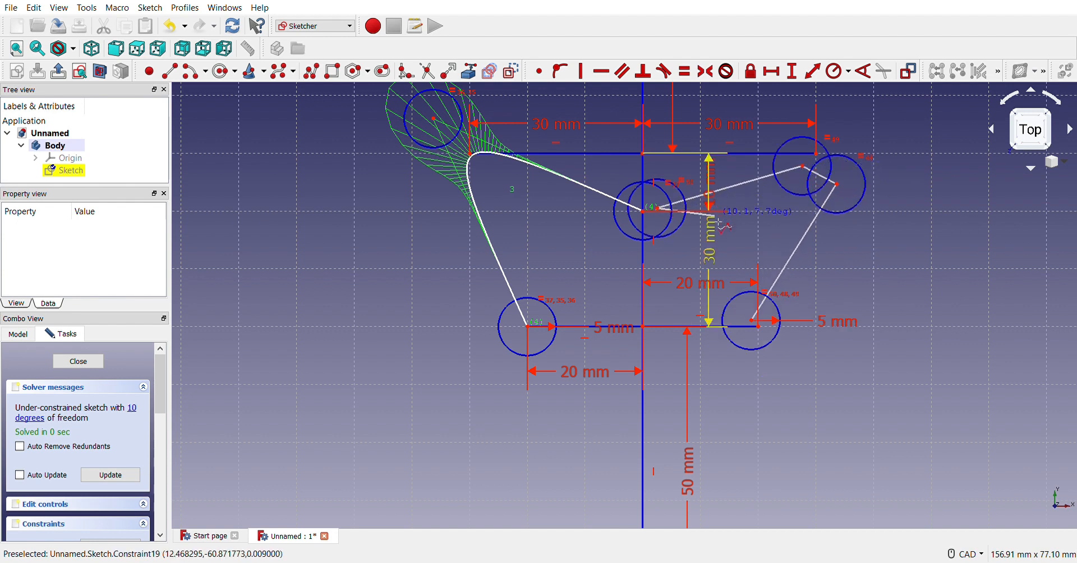
pyautogui.rightClick(838, 240)
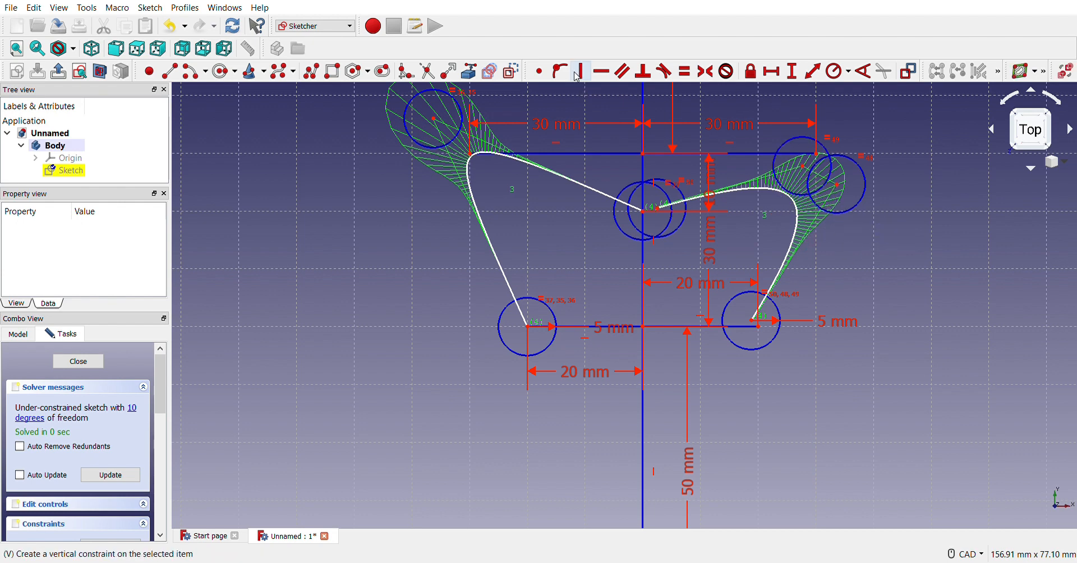
# - Make the right B-spline's two upper control points coincident and move them up and outward to mirror the left curve's shape
pyautogui.click(601, 70)
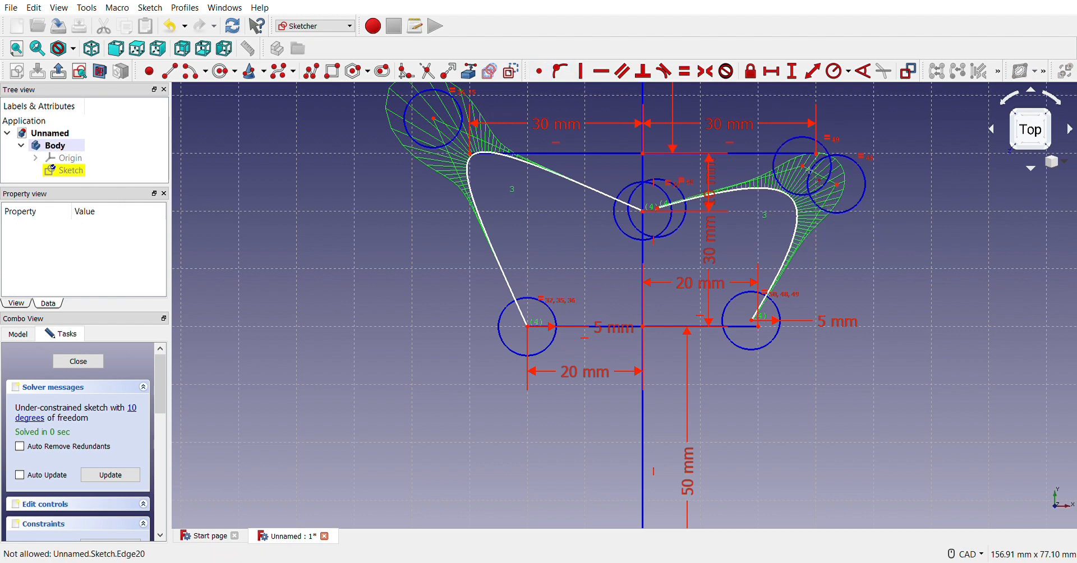
pyautogui.click(804, 166)
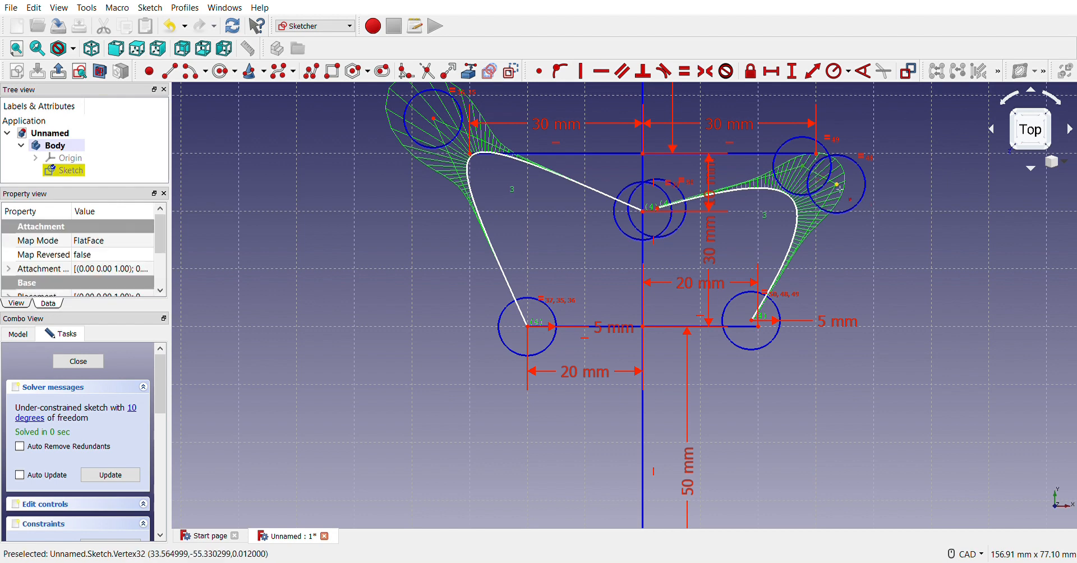
pyautogui.click(838, 185)
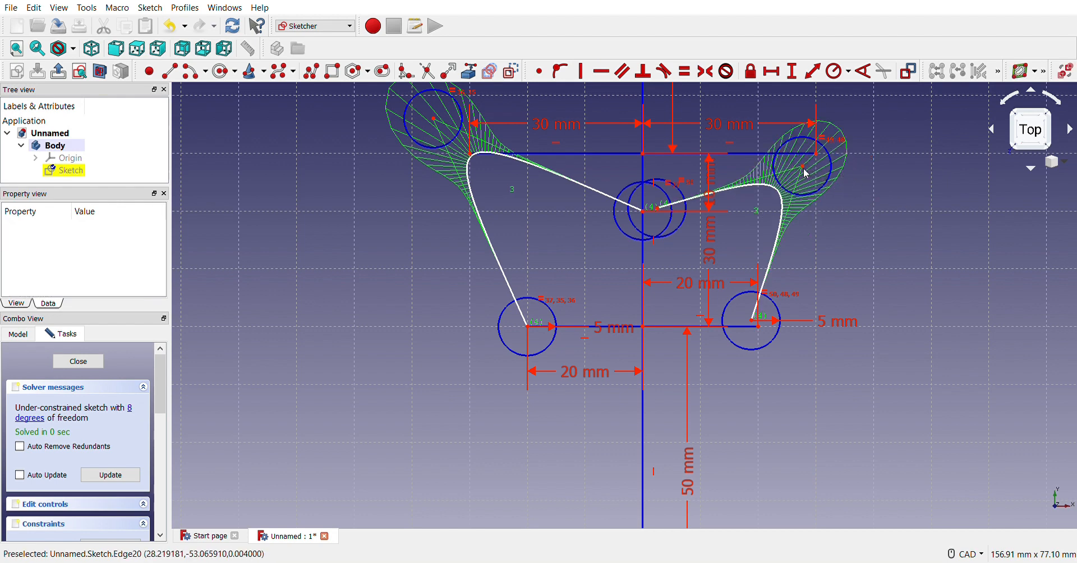
pyautogui.moveTo(804, 166); pyautogui.dragTo(862, 129)
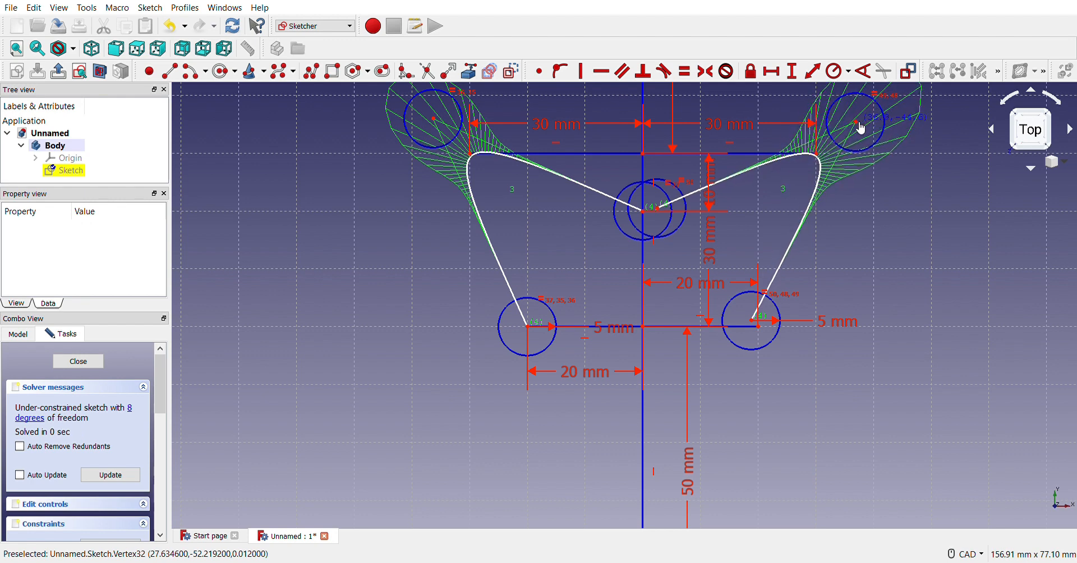
# - Make the right B-spline's ends coincident with the centreline's 10/30 mm junction and the right end of the 20 mm line
pyautogui.click(653, 212)
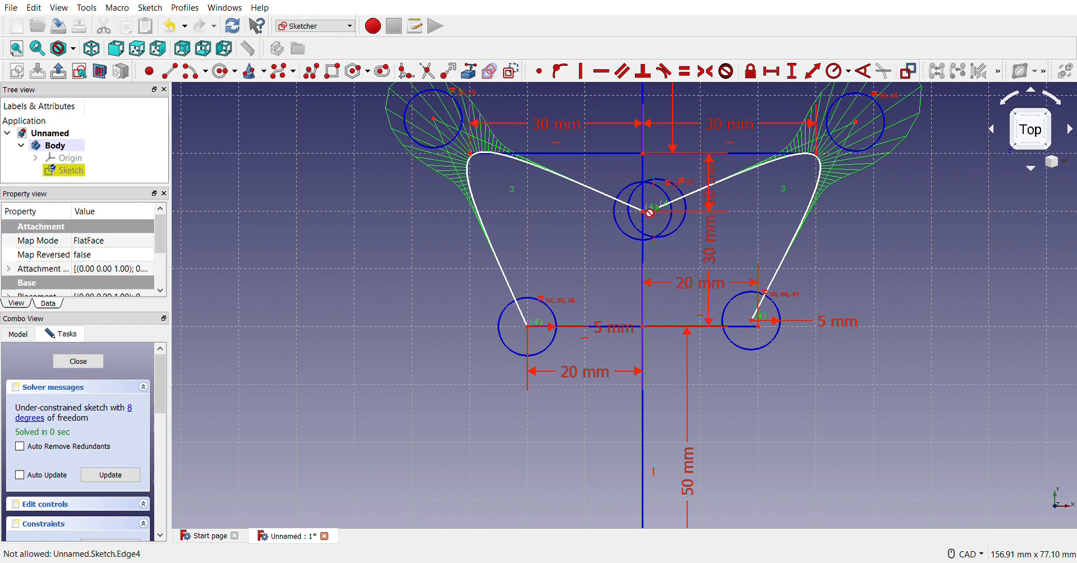
pyautogui.scroll(5, 757, 331)
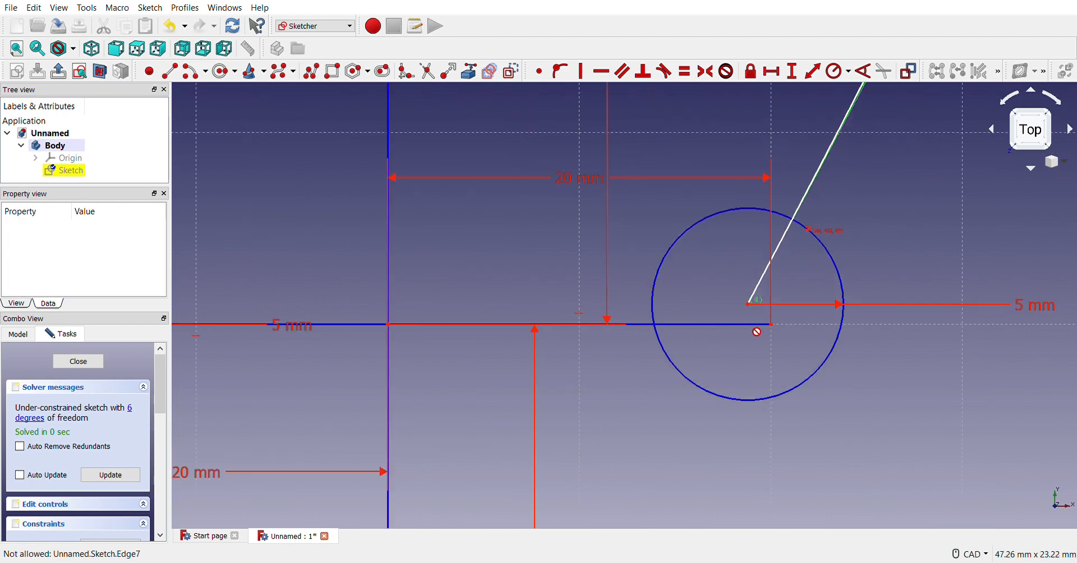
pyautogui.click(752, 311)
pyautogui.scroll(-5, 778, 331)
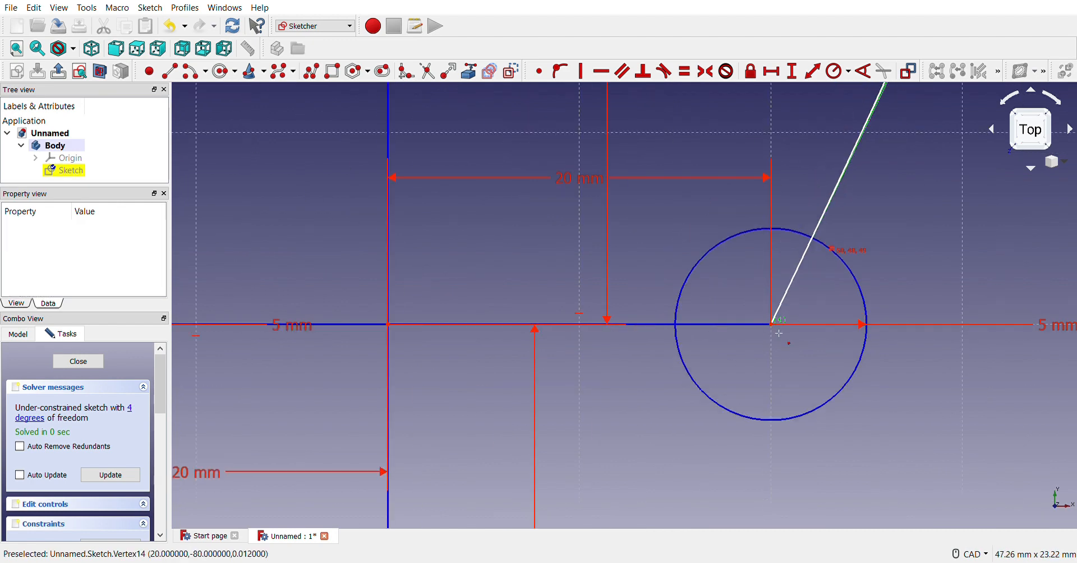
pyautogui.scroll(-2, 779, 333)
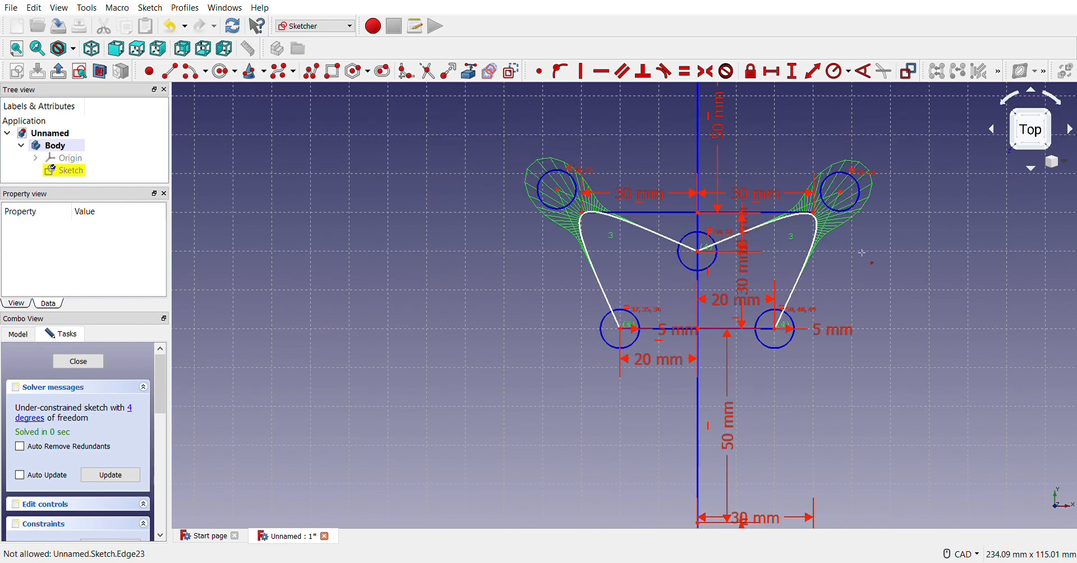
pyautogui.scroll(-4, 794, 384)
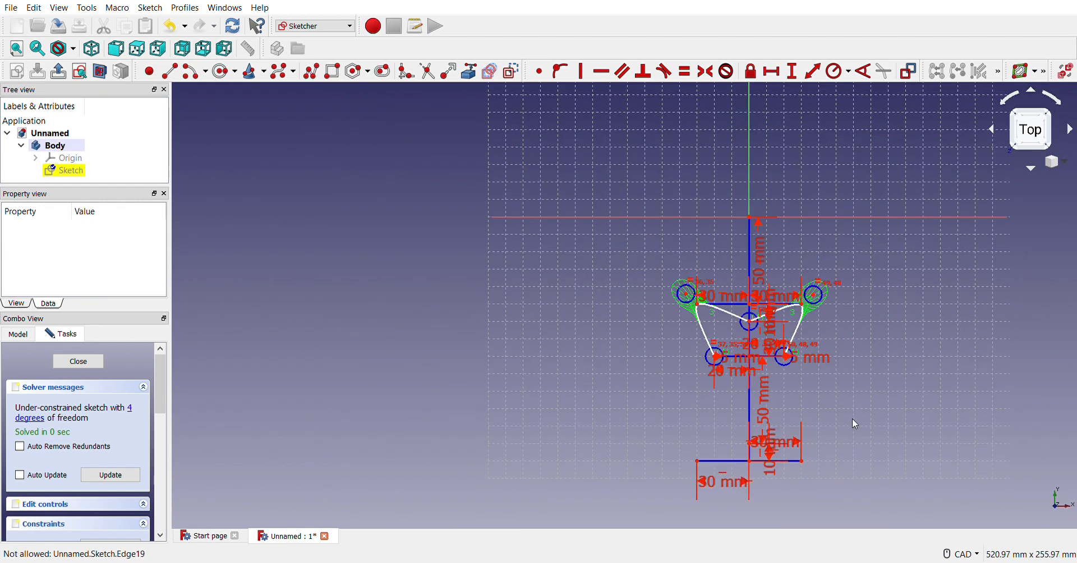
pyautogui.scroll(4, 863, 449)
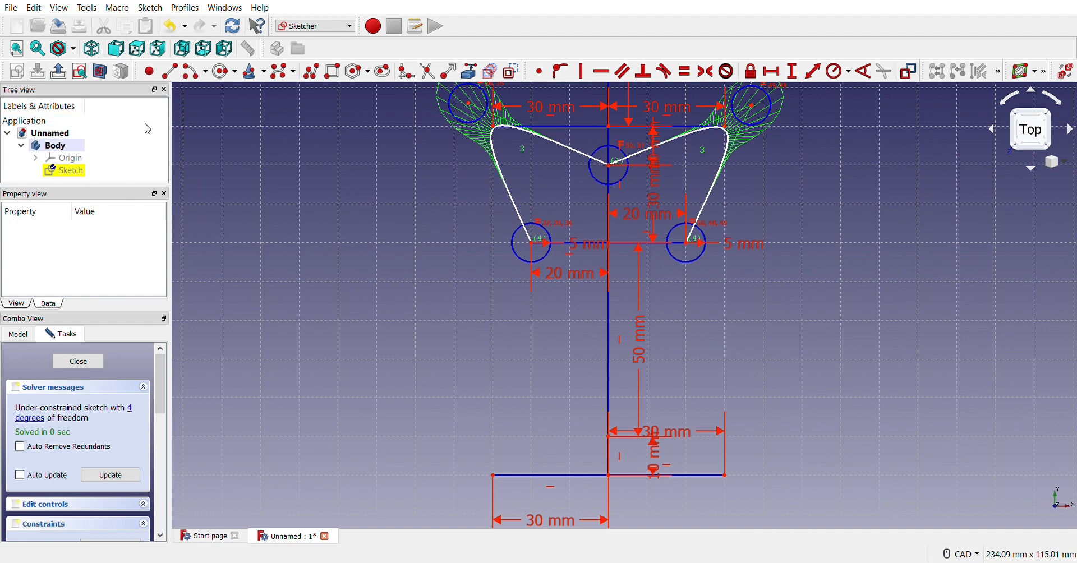
# - Draw a B-spline from near the 20 mm line's left end, through three control points curving outward and down, to near the centreline's 50/10 mm junction
pyautogui.click(281, 71)
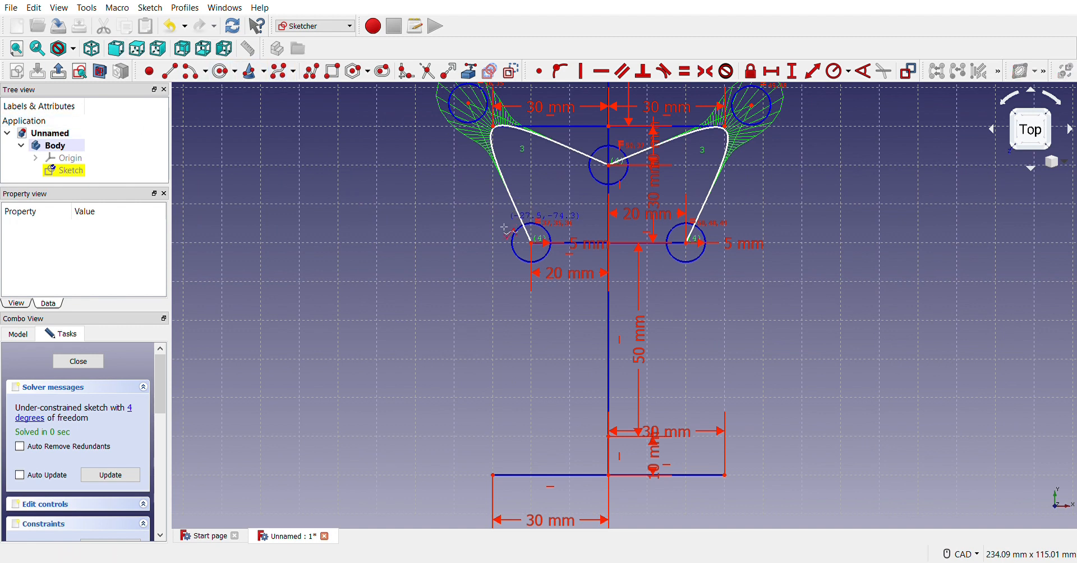
pyautogui.click(538, 252)
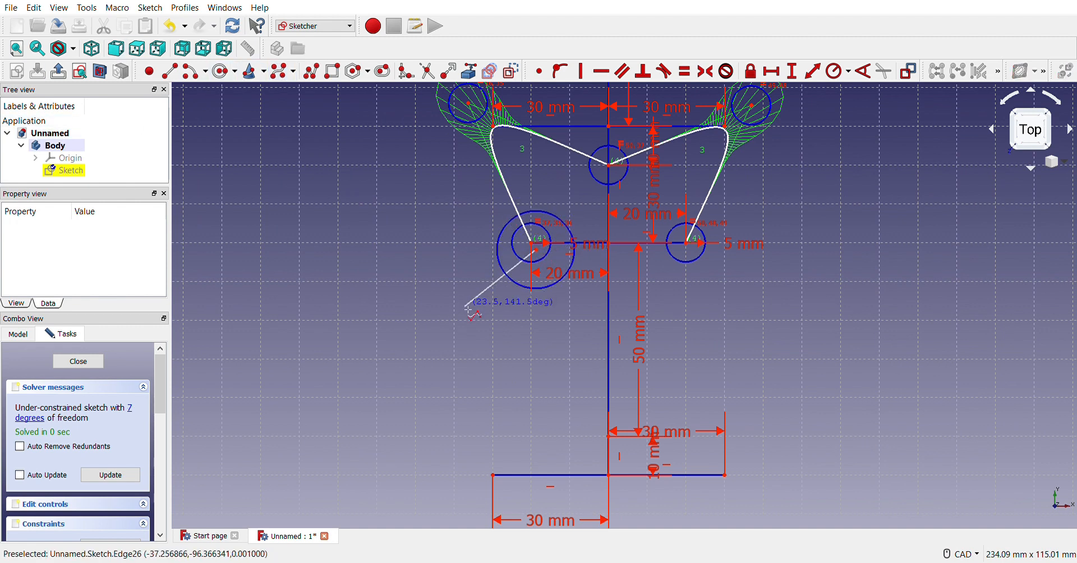
pyautogui.click(445, 318)
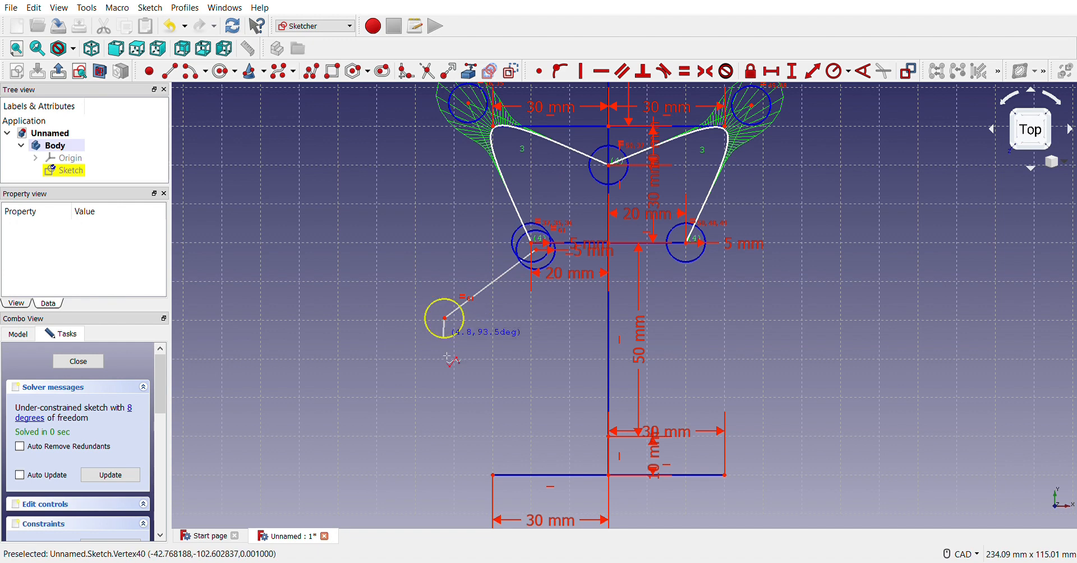
pyautogui.click(447, 426)
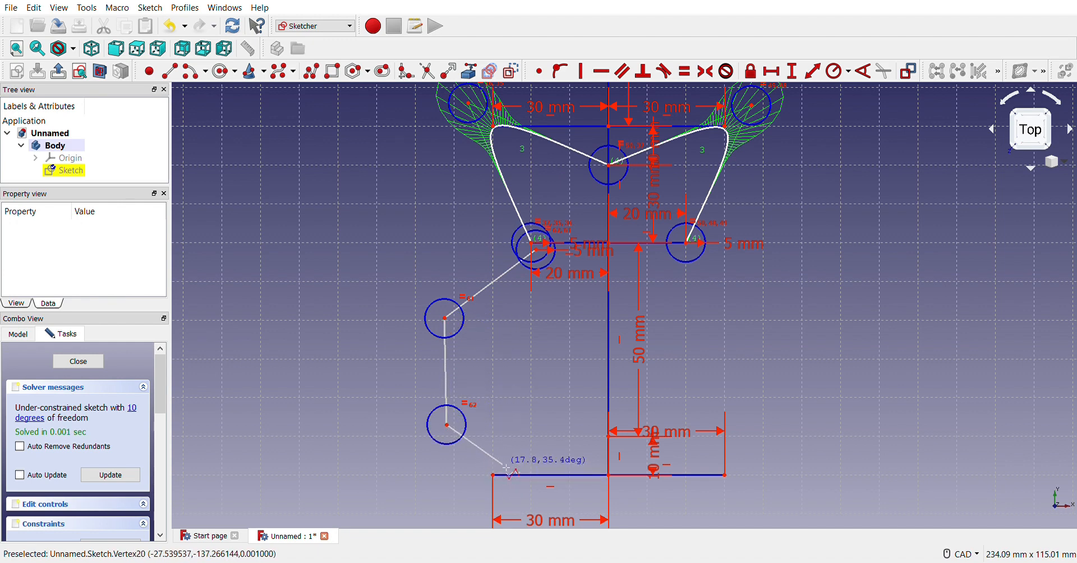
pyautogui.click(504, 465)
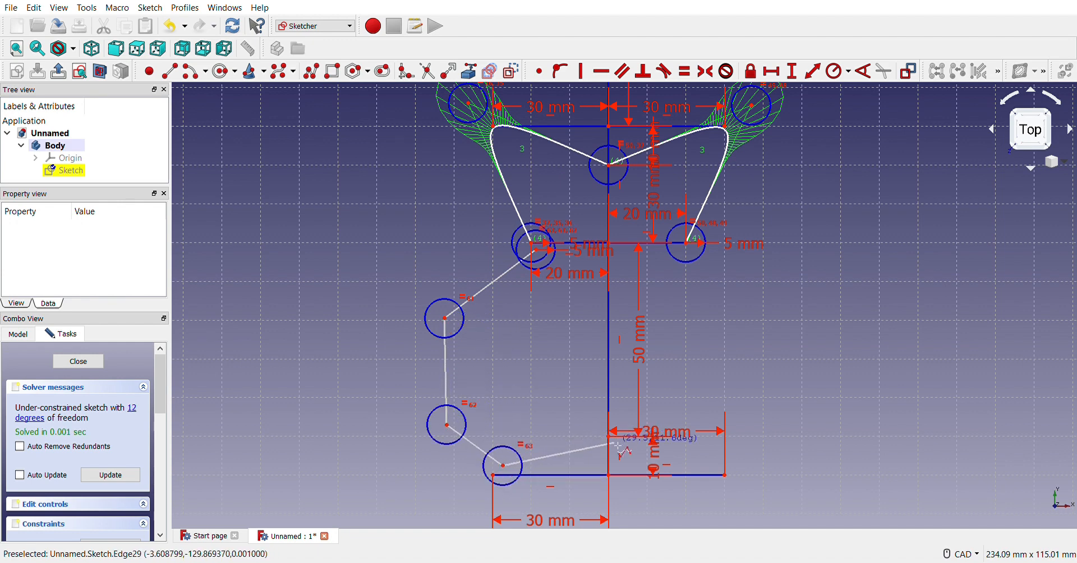
pyautogui.scroll(4, 617, 446)
pyautogui.click(596, 436)
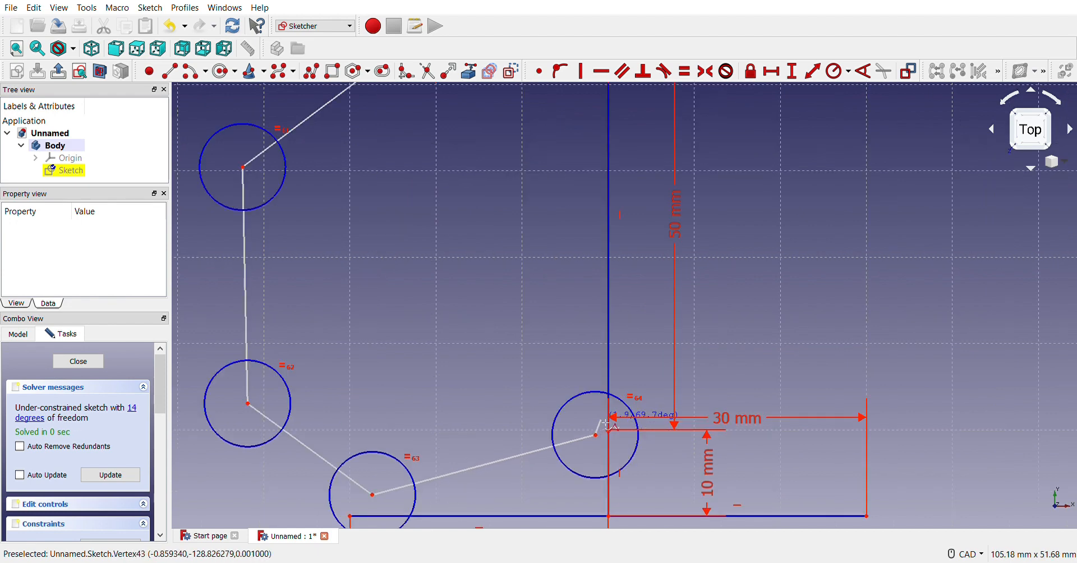
pyautogui.rightClick(611, 426)
pyautogui.scroll(-4, 597, 348)
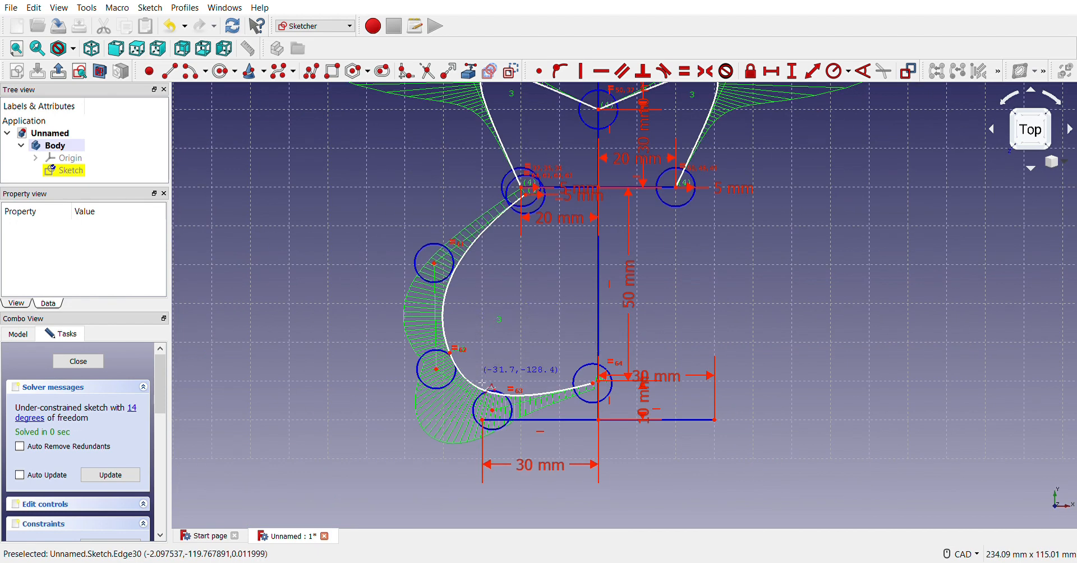
pyautogui.rightClick(508, 330)
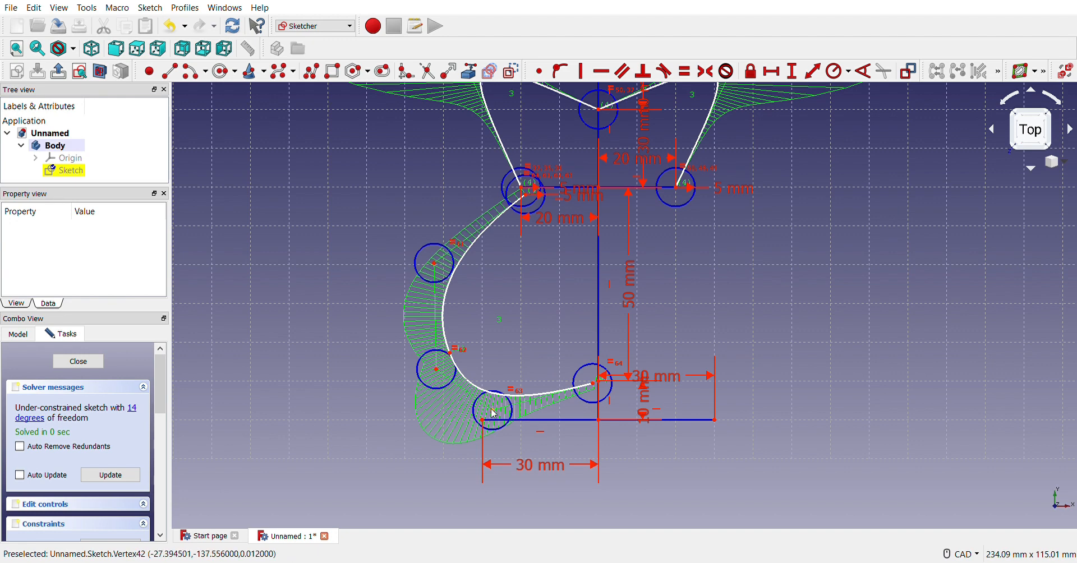
# - Reshape the lower-left B-spline by moving its lowest control point below the bottom line and its two side control points inward
pyautogui.moveTo(494, 414); pyautogui.dragTo(495, 450)
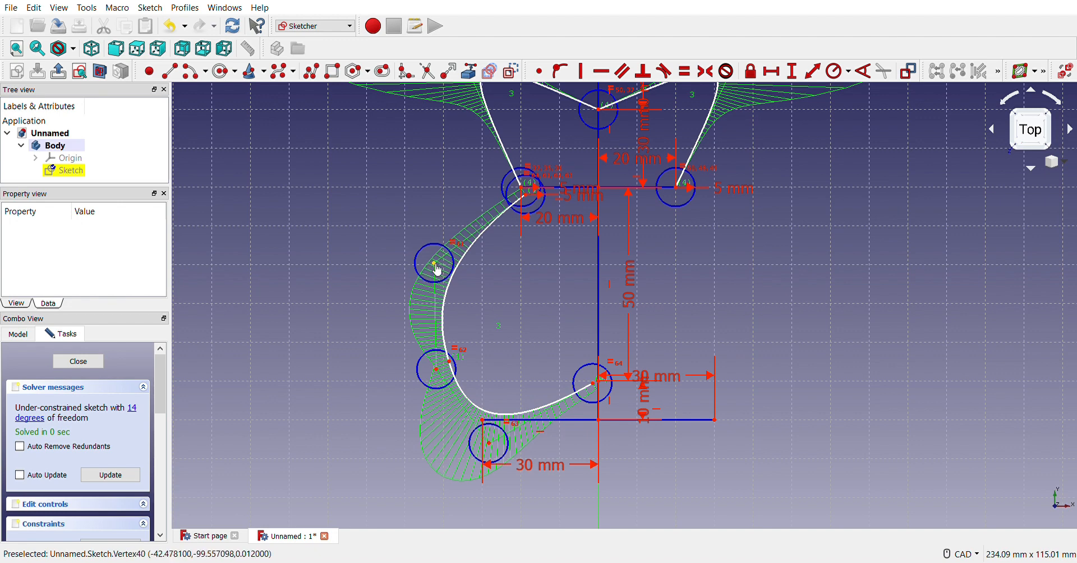
pyautogui.moveTo(437, 264); pyautogui.dragTo(492, 241)
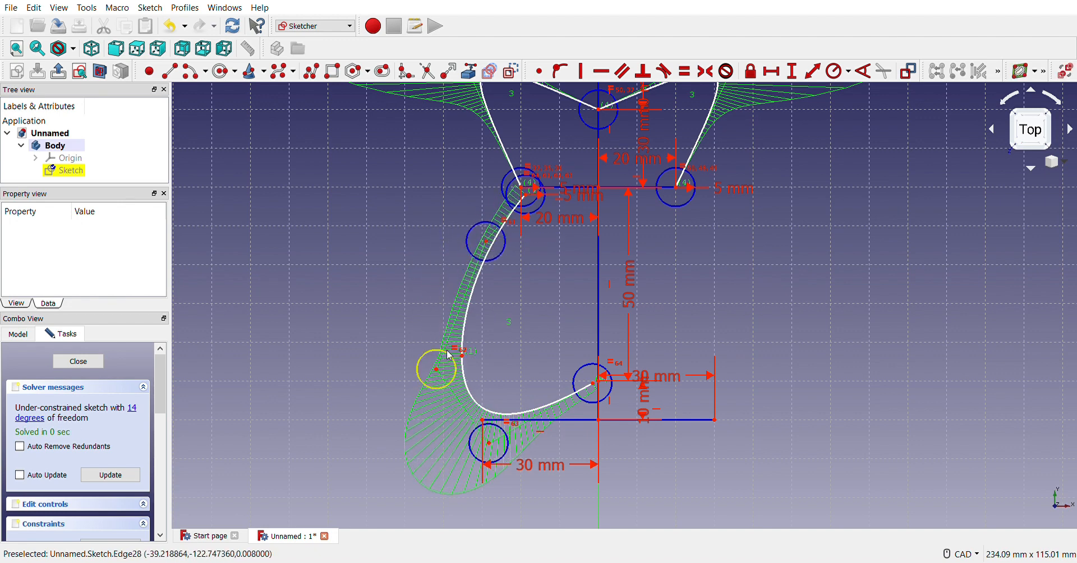
pyautogui.moveTo(440, 373); pyautogui.dragTo(449, 371)
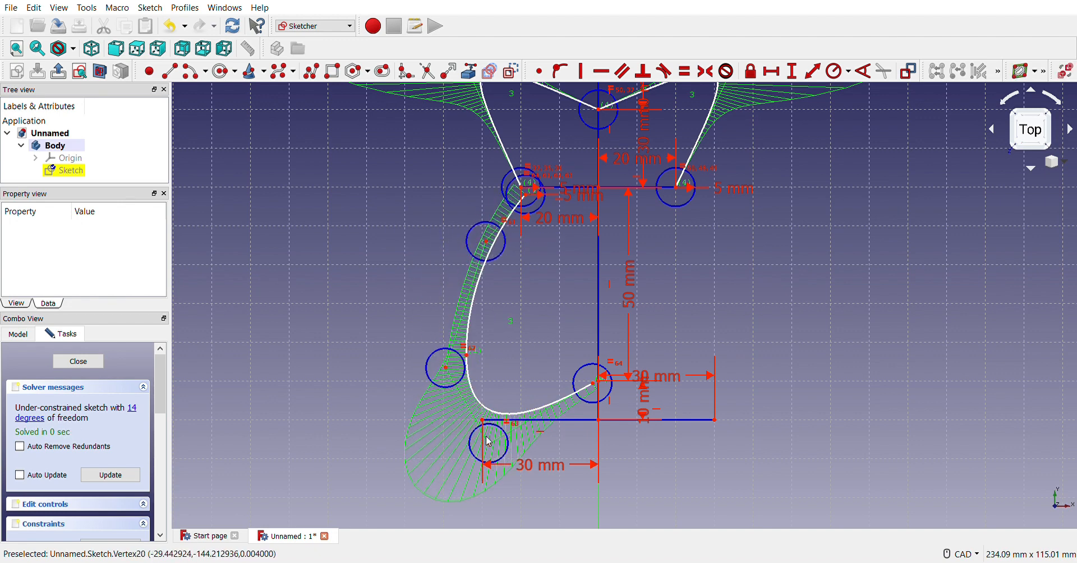
pyautogui.moveTo(497, 450); pyautogui.dragTo(491, 456)
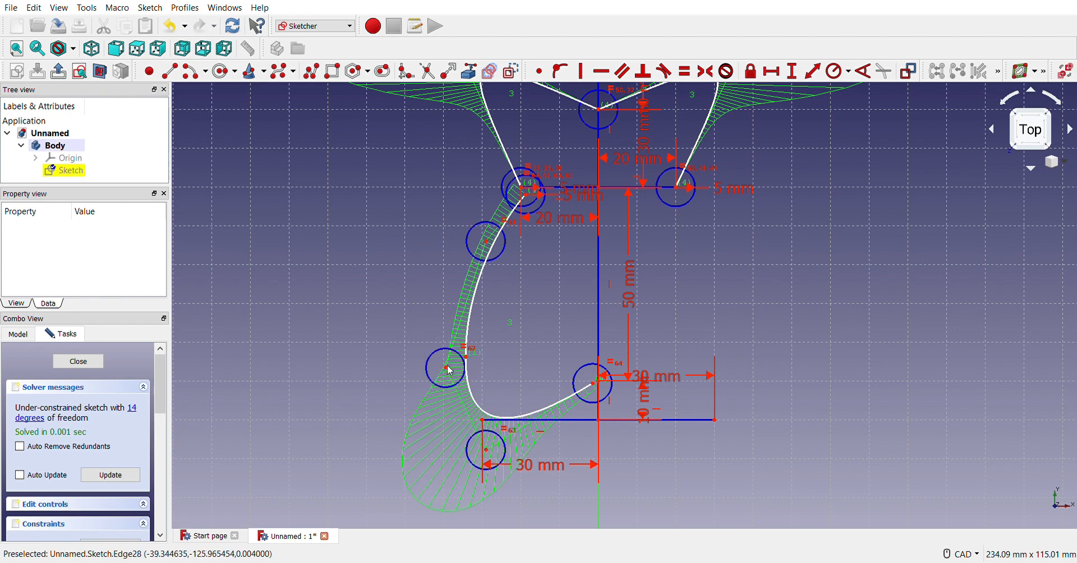
pyautogui.moveTo(451, 371); pyautogui.dragTo(449, 373)
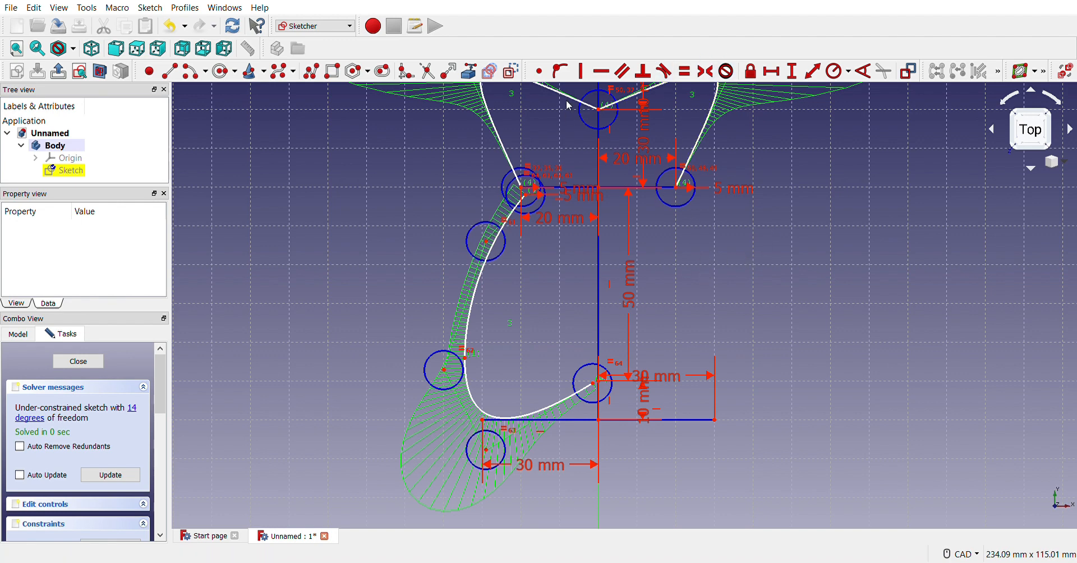
# - Make the lower-left B-spline's ends coincident with the 20 mm line's left end and the centreline's 50/10 mm junction
pyautogui.scroll(4, 542, 193)
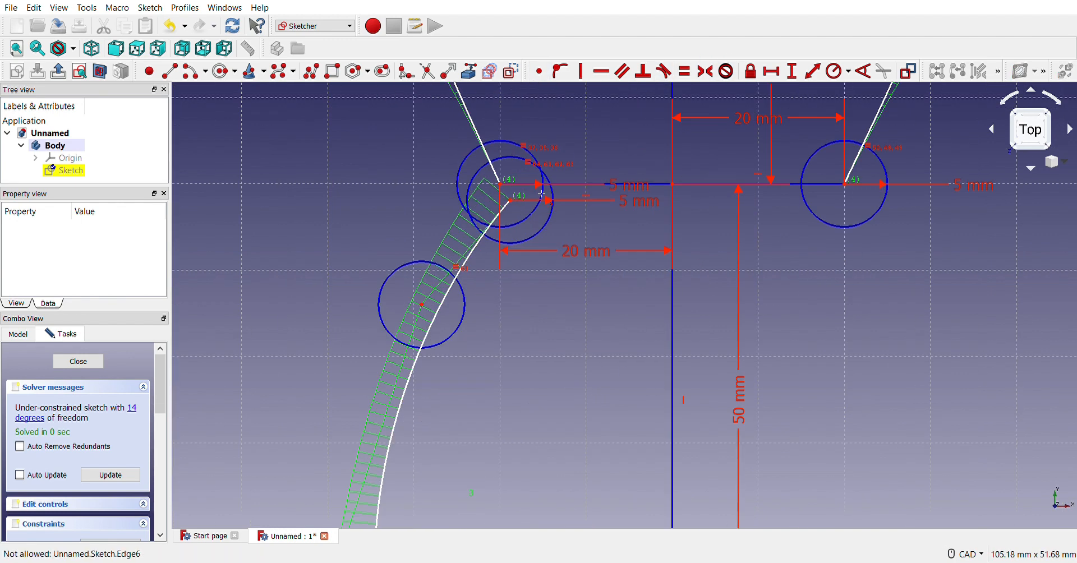
pyautogui.click(511, 201)
pyautogui.click(501, 185)
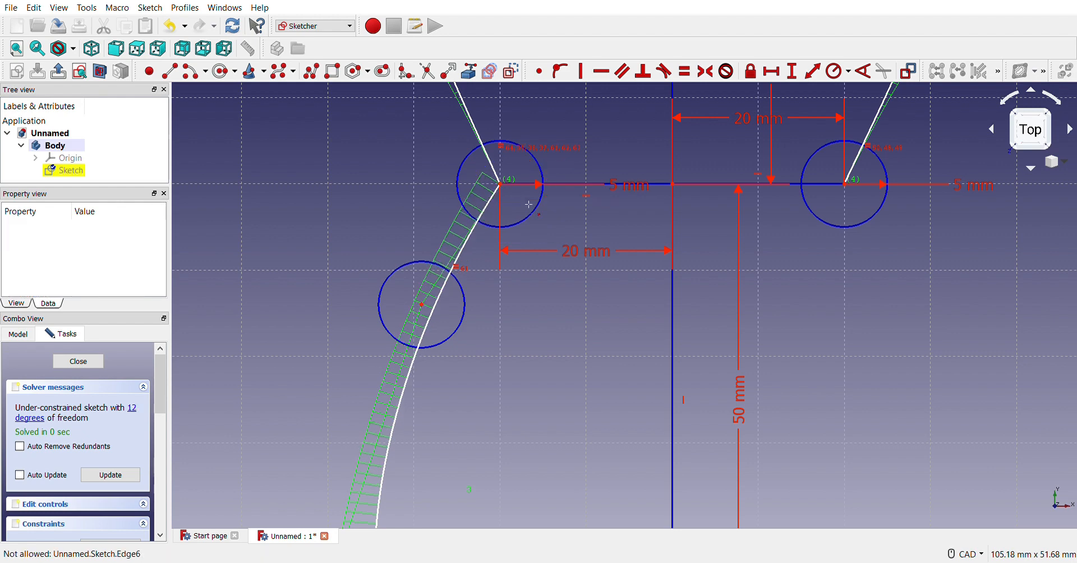
pyautogui.scroll(-5, 530, 206)
pyautogui.scroll(3, 606, 411)
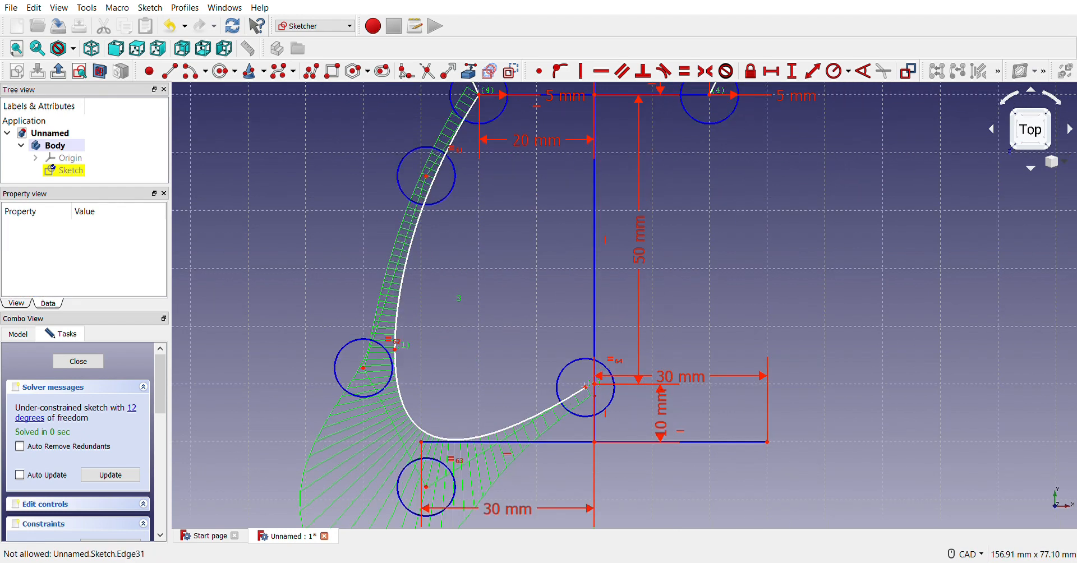
pyautogui.click(589, 388)
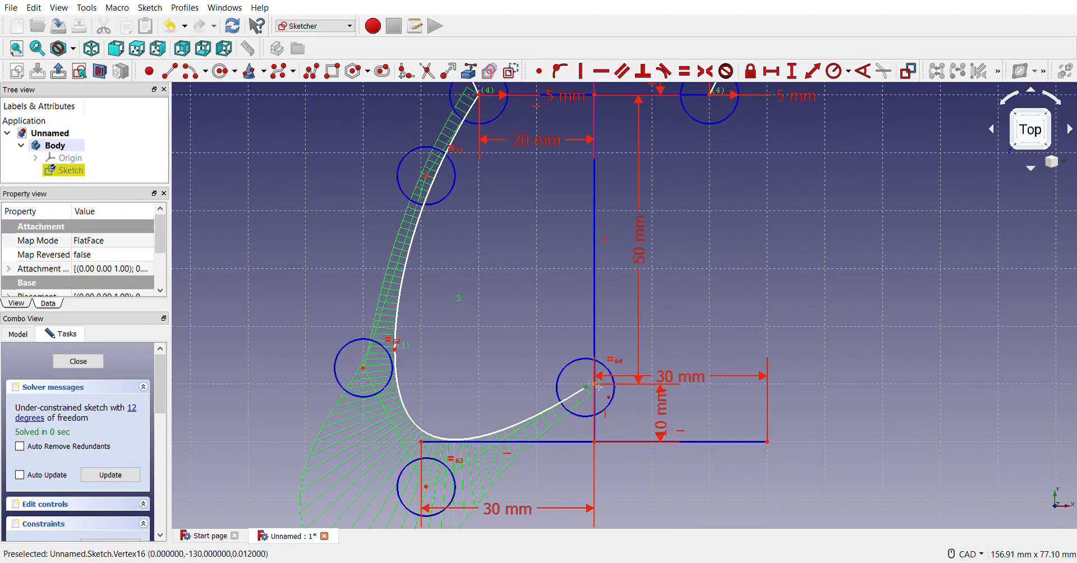
pyautogui.click(596, 384)
pyautogui.scroll(-6, 649, 340)
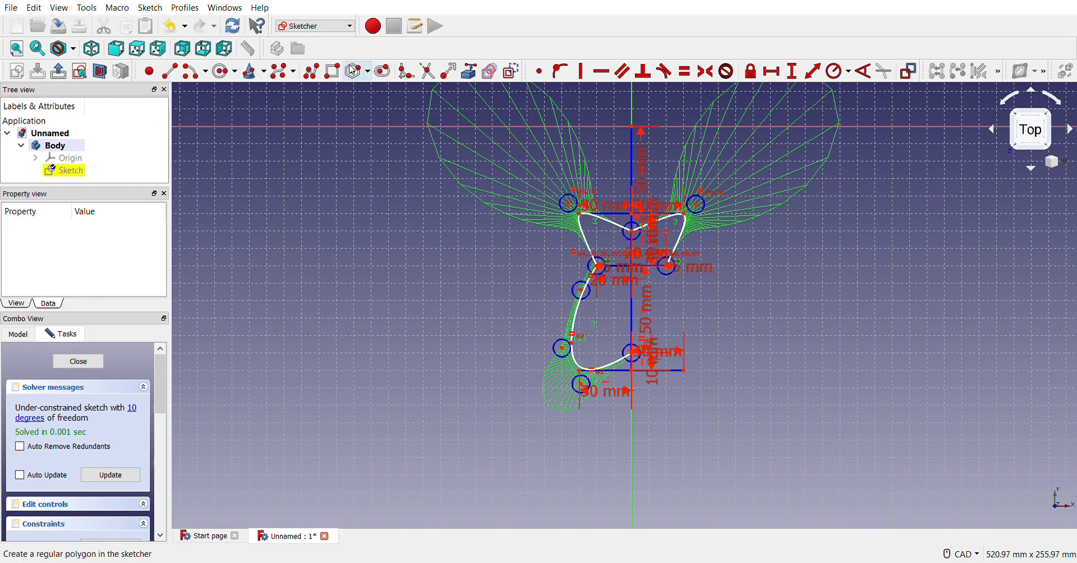
# - Draw a mirrored lower-right B-spline from near the 20 mm line's right end, through three outer control points, to near the centreline's 50/10 mm junction
pyautogui.click(279, 71)
pyautogui.scroll(5, 763, 266)
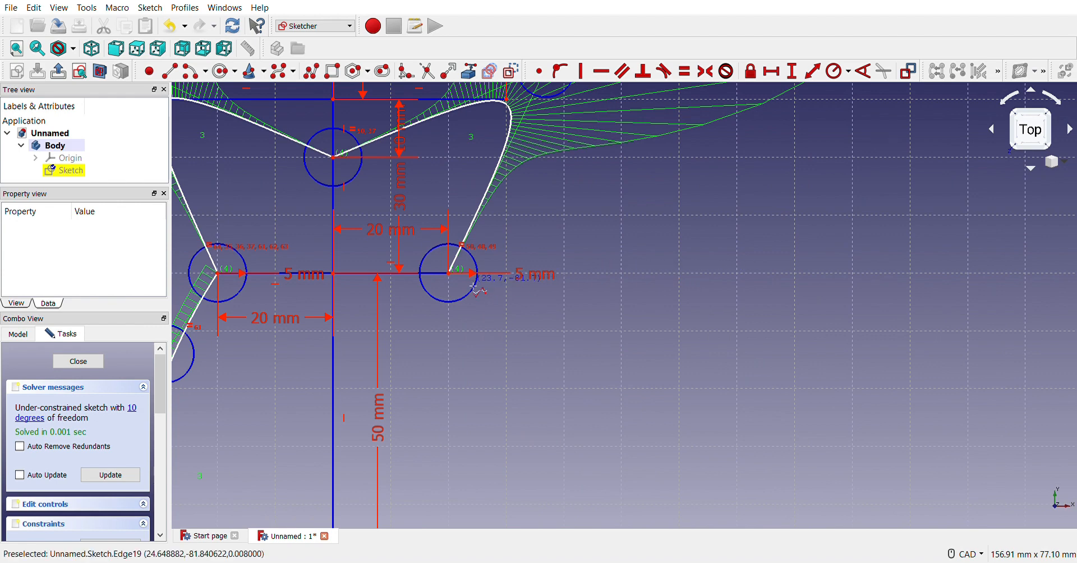
pyautogui.scroll(-5, 471, 285)
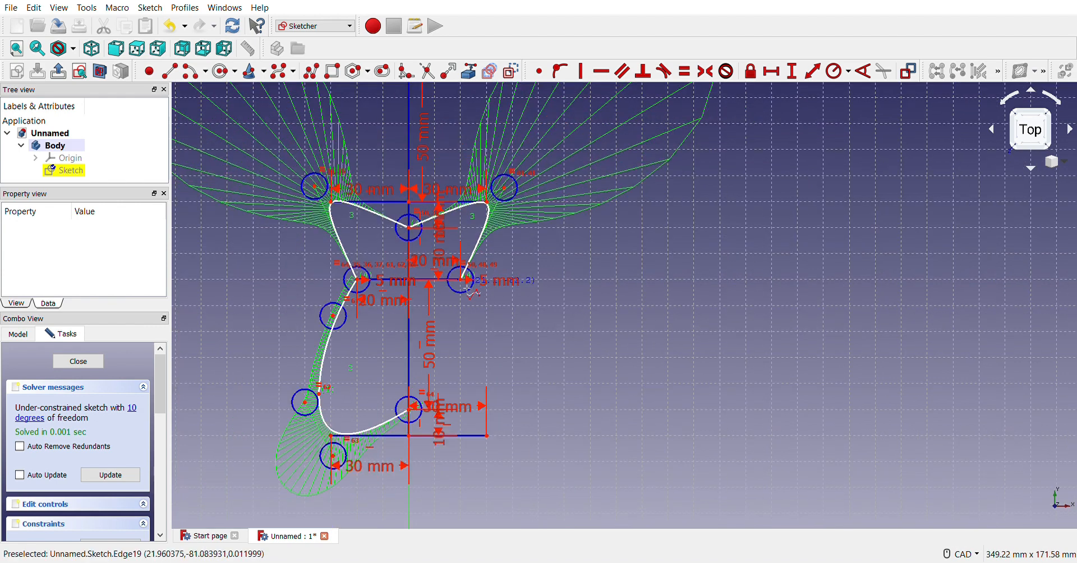
pyautogui.click(465, 287)
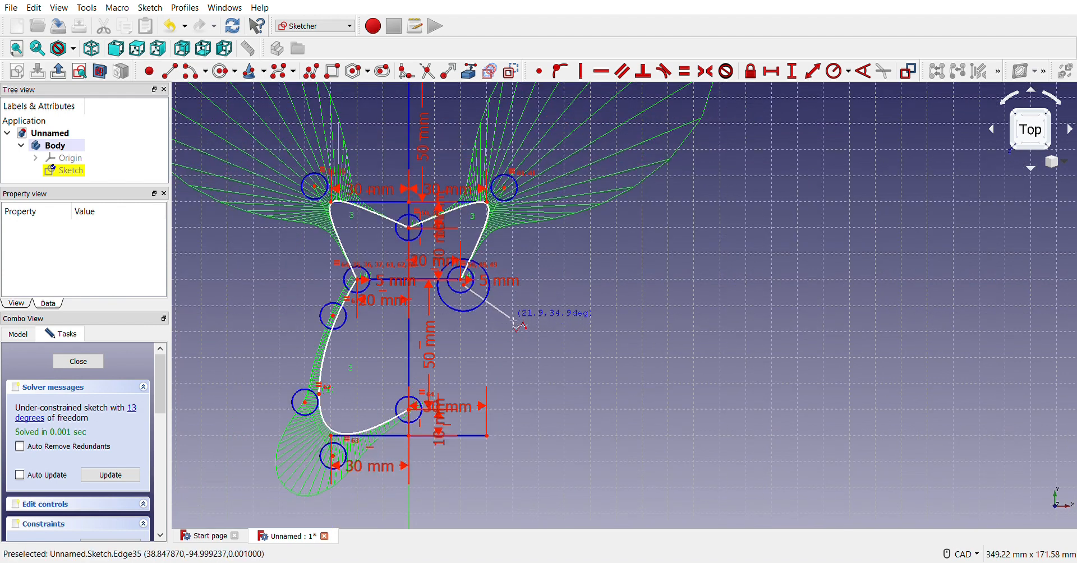
pyautogui.click(510, 318)
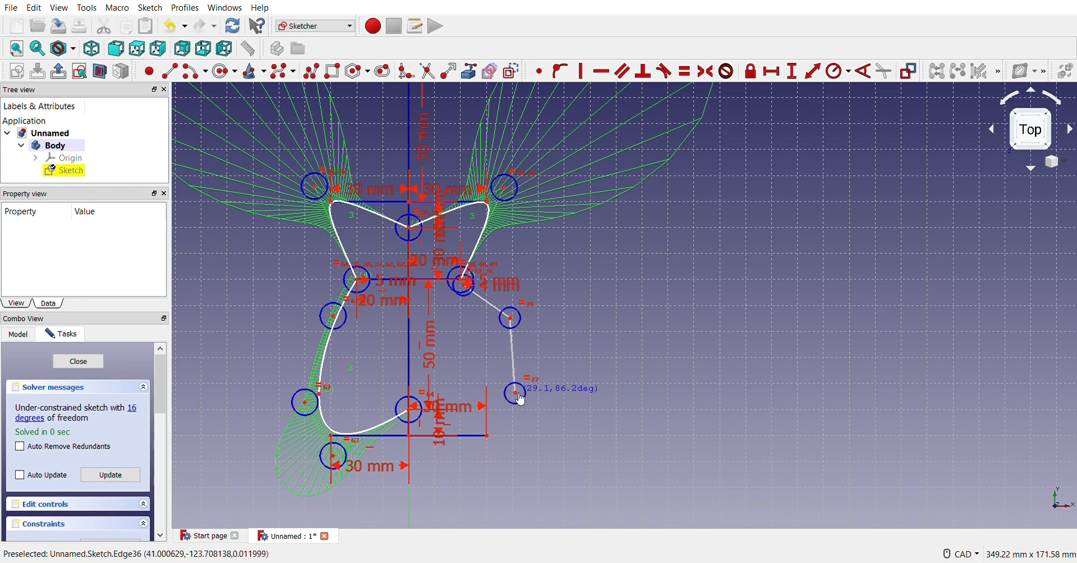
pyautogui.click(486, 431)
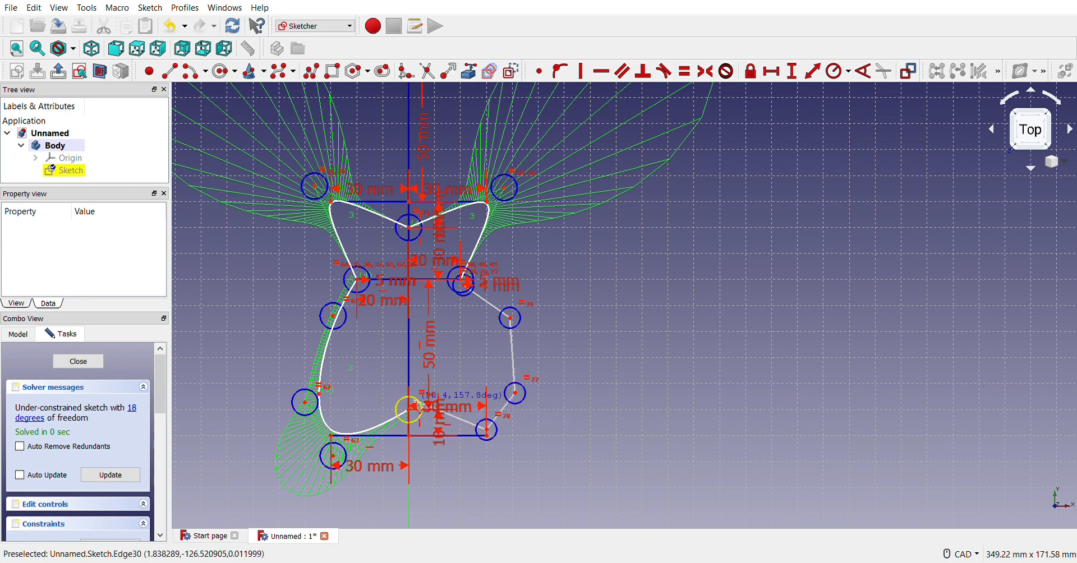
pyautogui.click(414, 396)
pyautogui.rightClick(414, 396)
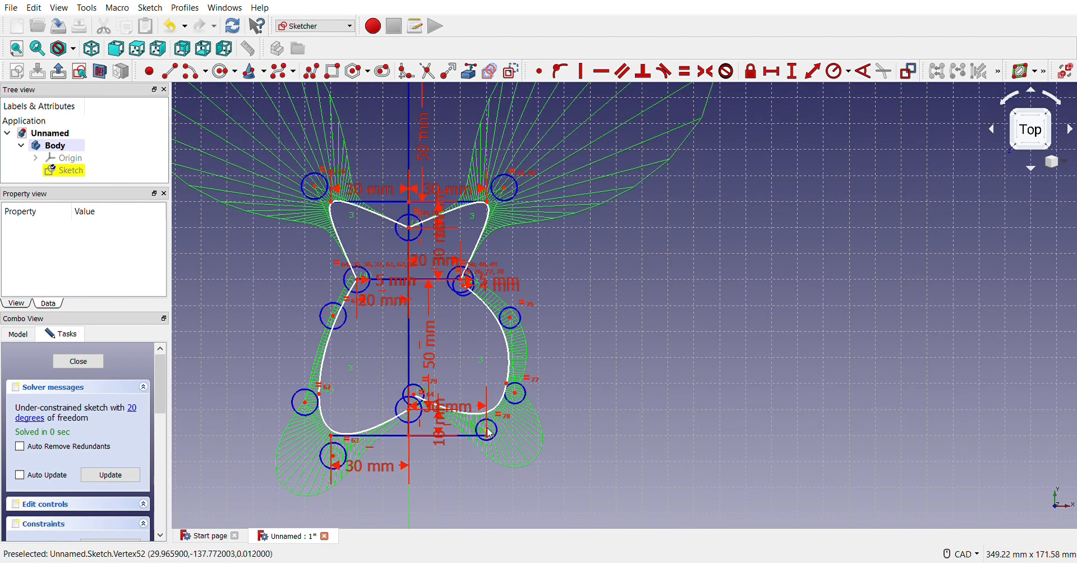
# - Move the lower-right B-spline's lowest control point below the bottom line, its upper one inward and its middle one slightly outward
pyautogui.moveTo(492, 433); pyautogui.dragTo(494, 464)
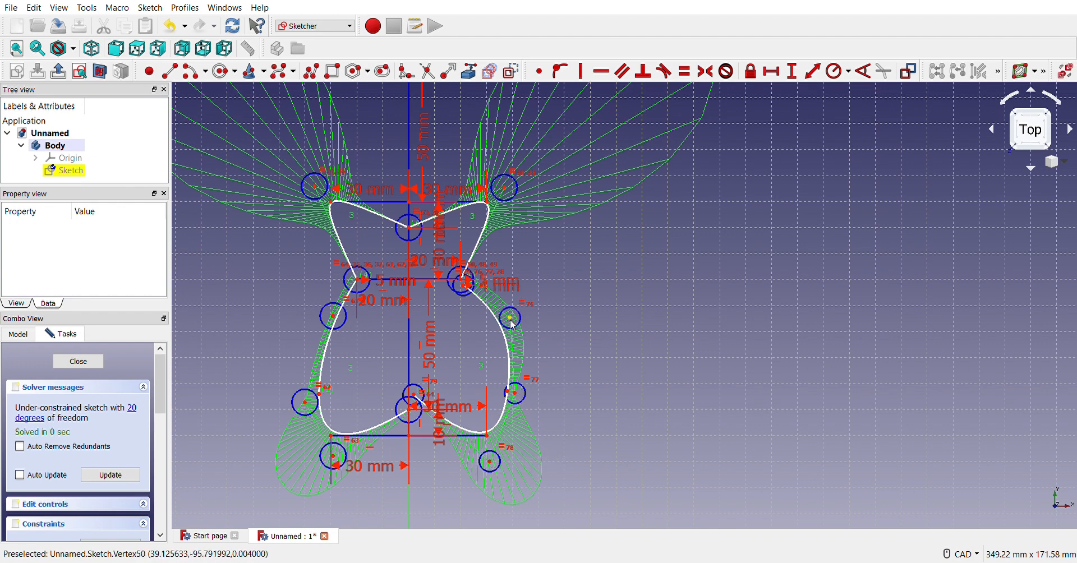
pyautogui.moveTo(511, 318); pyautogui.dragTo(501, 322)
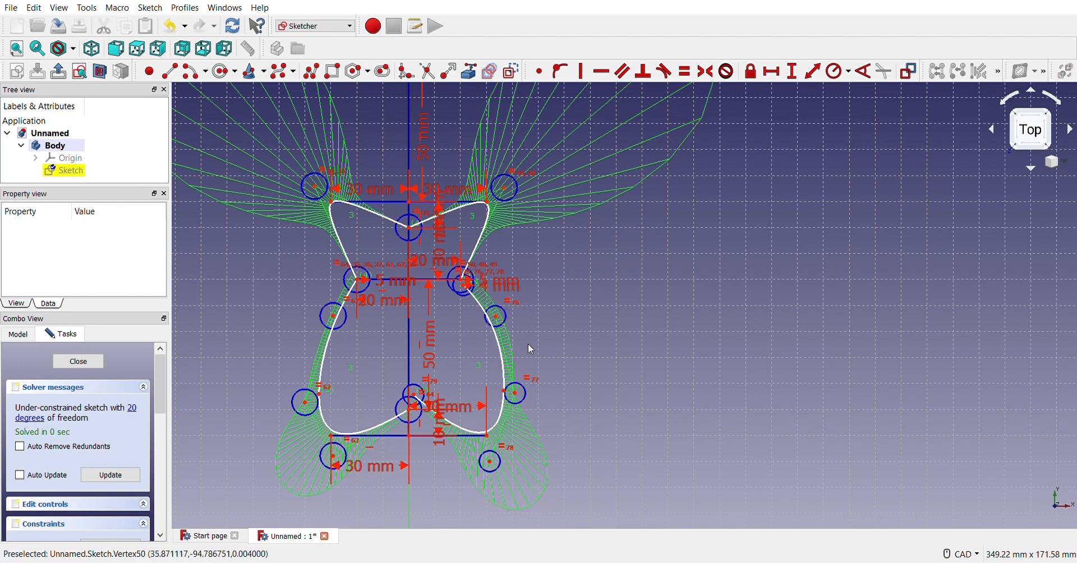
pyautogui.moveTo(516, 398); pyautogui.dragTo(523, 396)
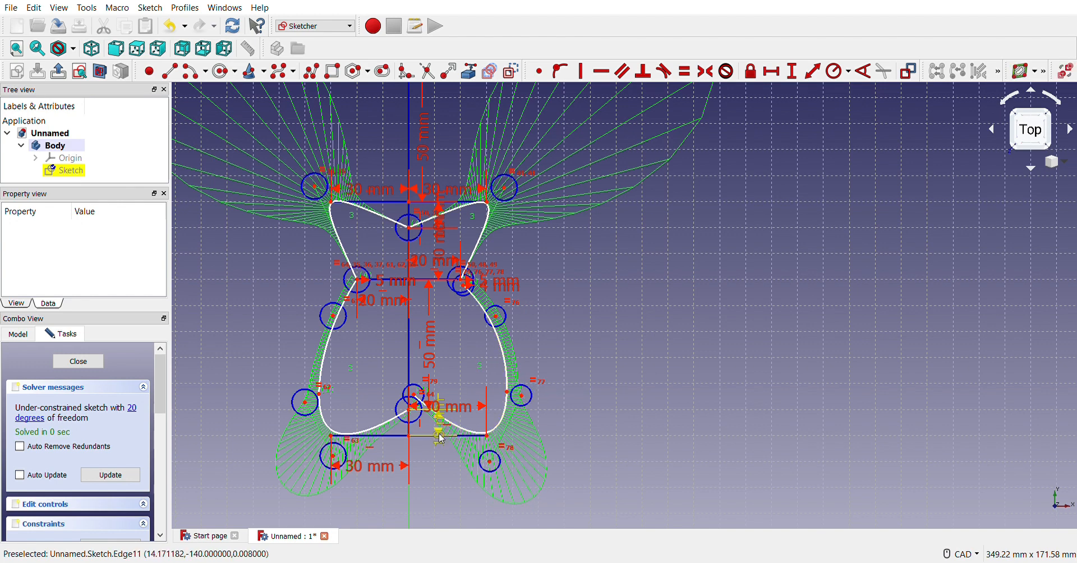
# - Make the lower-right B-spline's ends coincident with the centreline's 50/10 mm junction and the right end of the 20 mm line
pyautogui.click(539, 71)
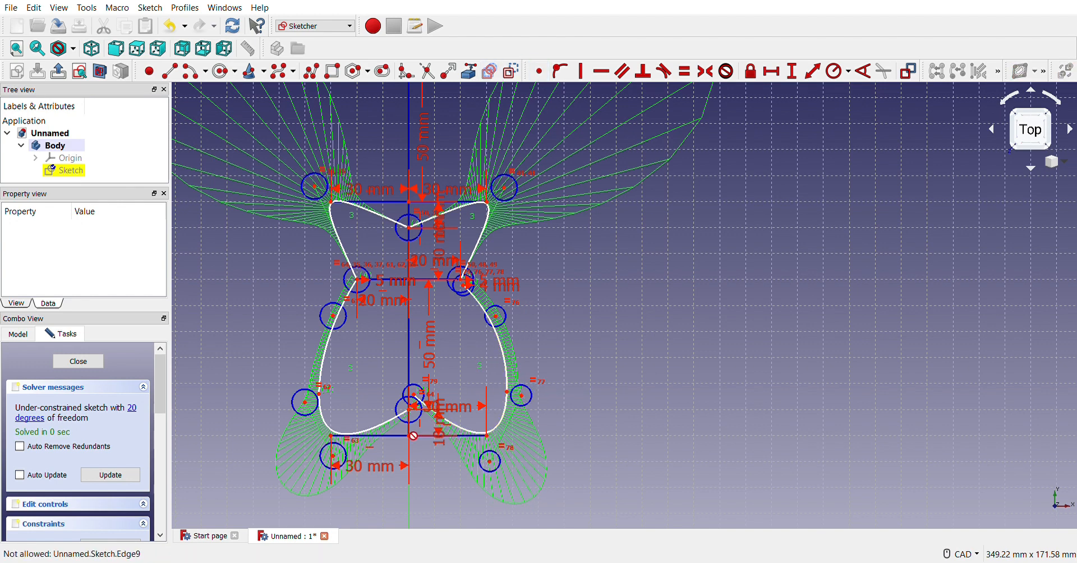
pyautogui.scroll(2, 413, 395)
pyautogui.click(416, 382)
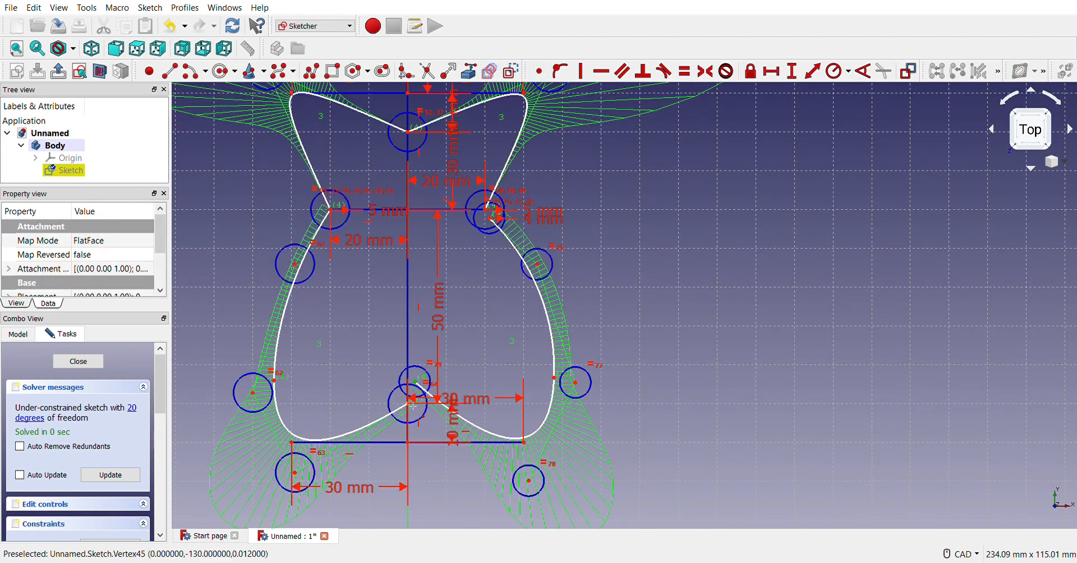
pyautogui.click(408, 404)
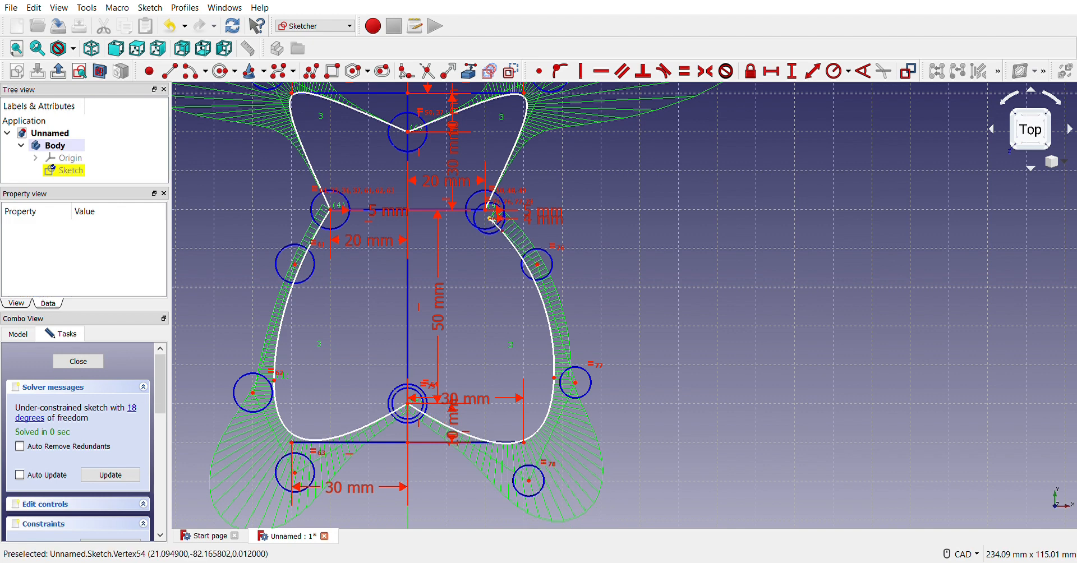
pyautogui.click(491, 219)
pyautogui.click(487, 216)
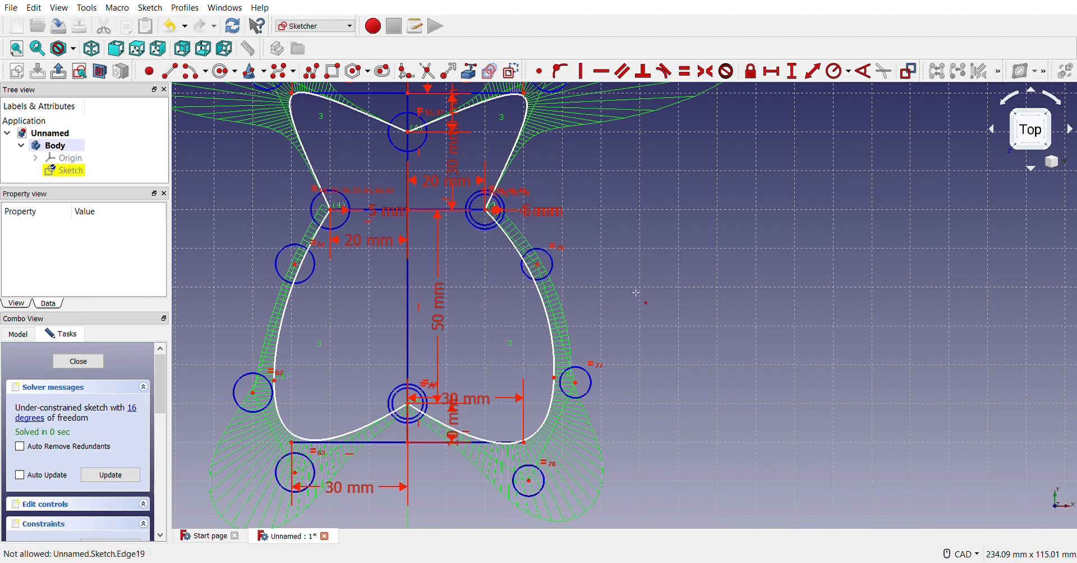
# - Nudge the lower-right B-spline's lowest control point up and its middle one inward to match the left side, and close the sketch
pyautogui.scroll(-2, 636, 293)
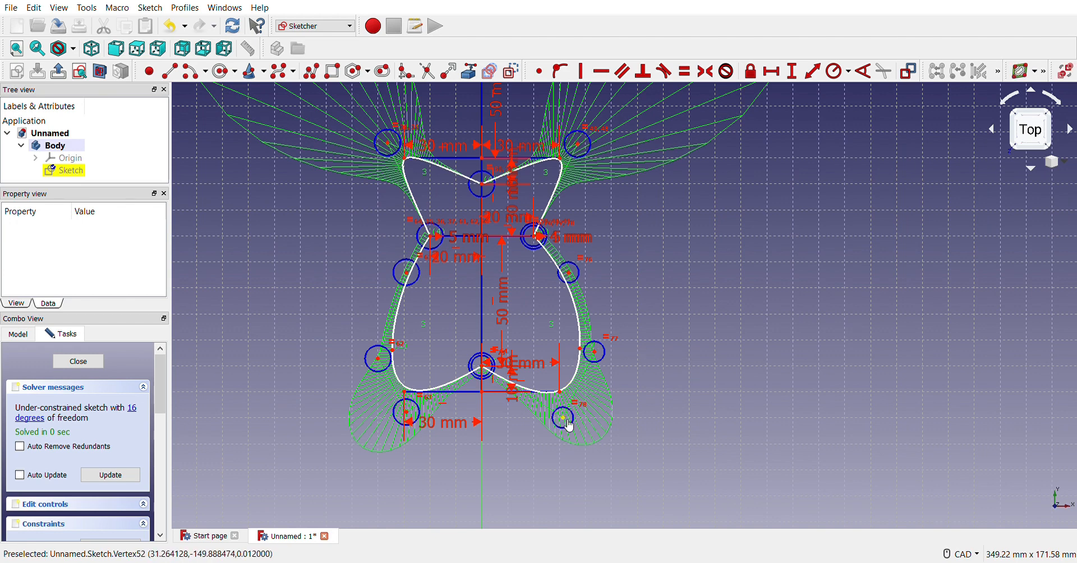
pyautogui.moveTo(569, 424); pyautogui.dragTo(569, 418)
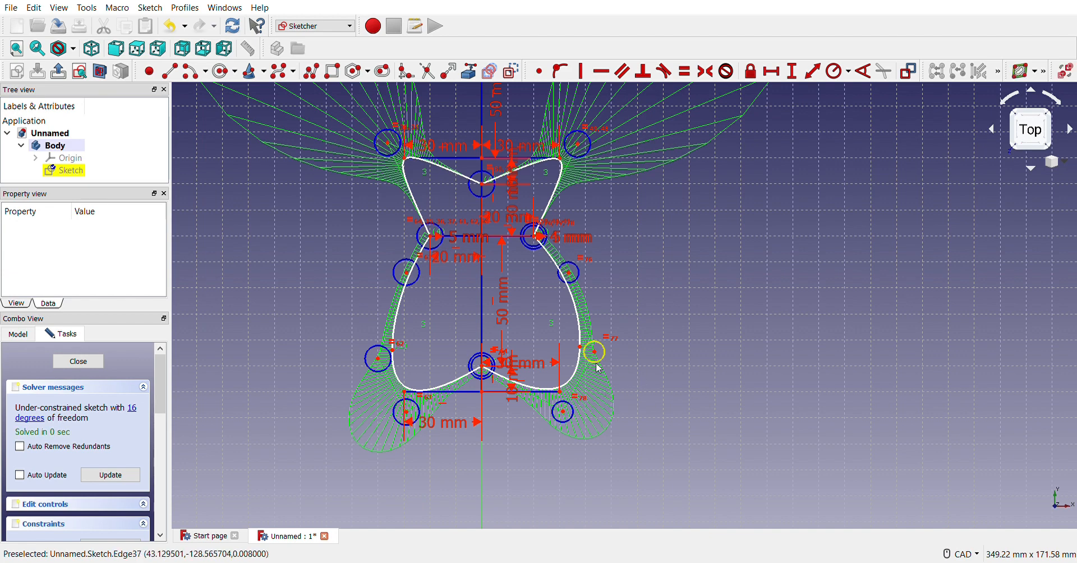
pyautogui.moveTo(596, 351); pyautogui.dragTo(593, 357)
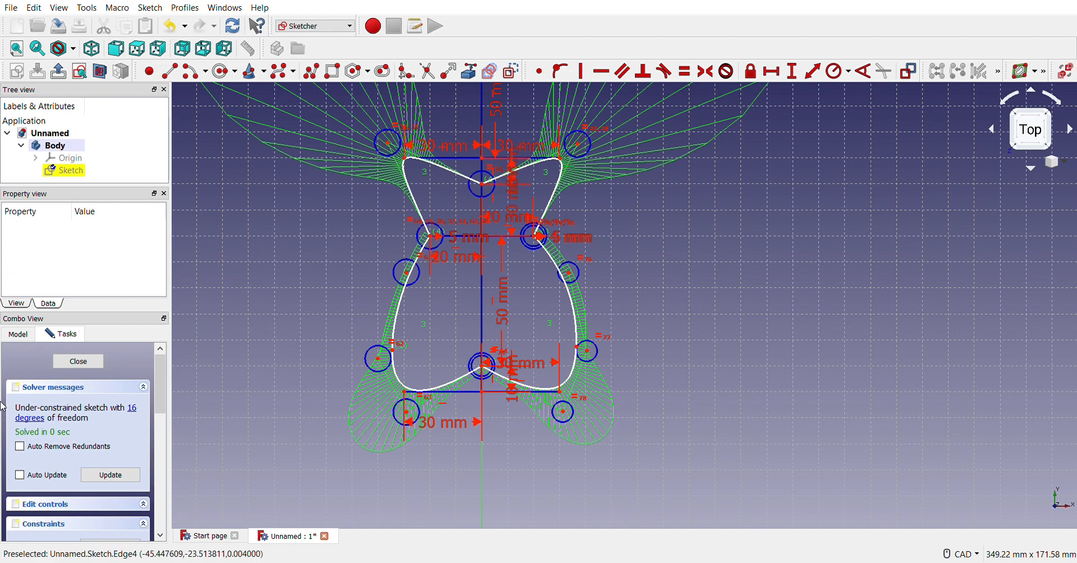
pyautogui.click(79, 362)
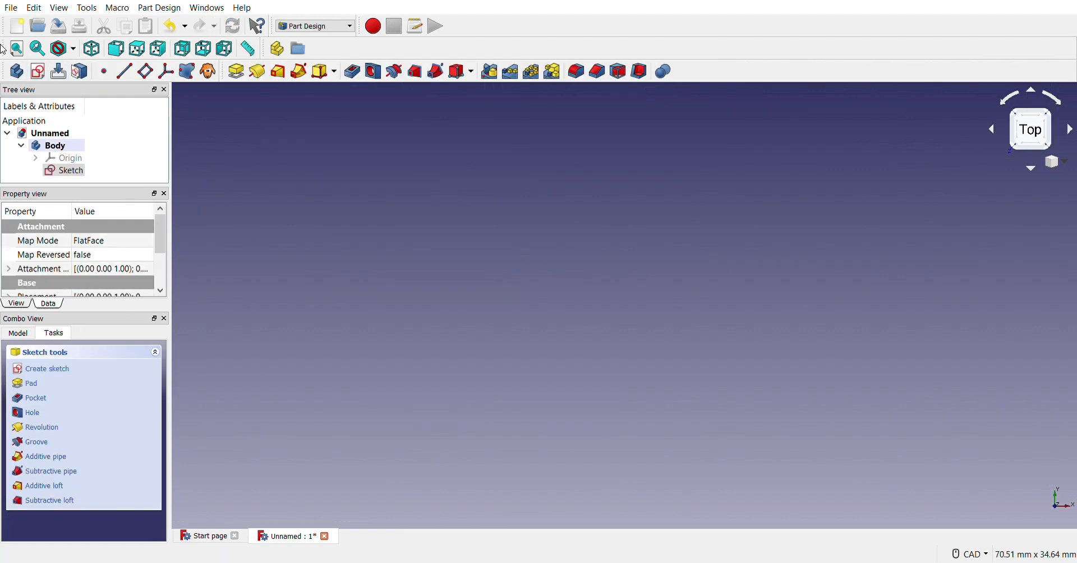
# - Create a second body in the document beside the body holding the finished profile sketch
pyautogui.click(17, 50)
pyautogui.scroll(-4, 561, 194)
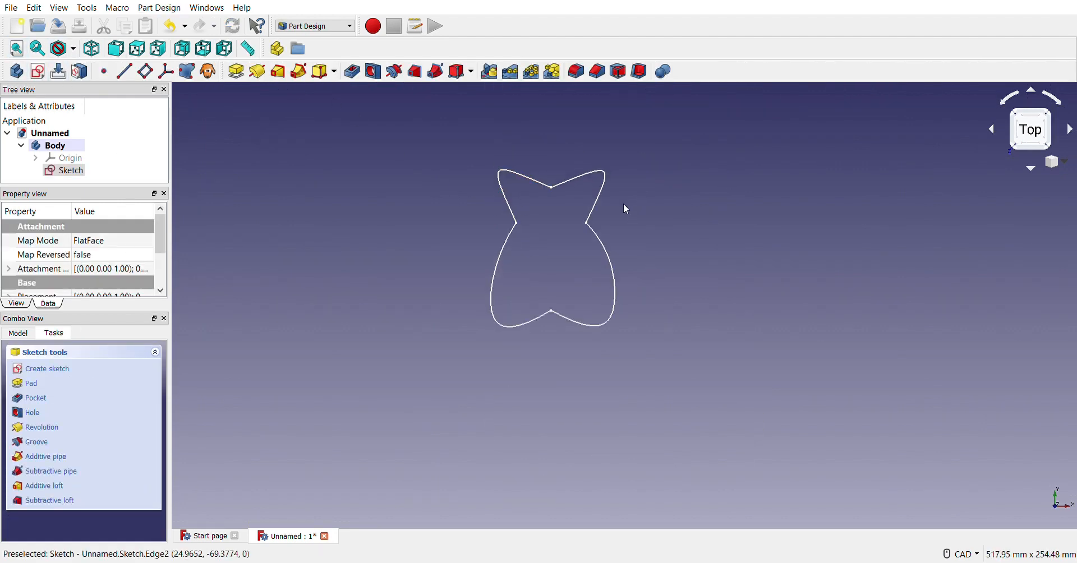
pyautogui.click(101, 158)
pyautogui.click(24, 76)
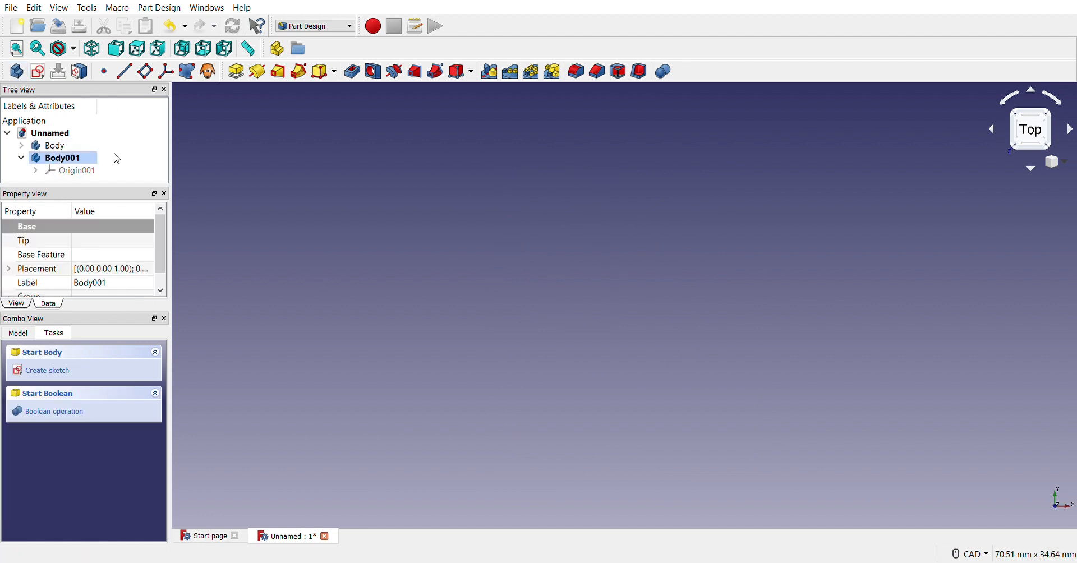
# - Duplicate the profile sketch of the first body and move the copy into the second body
pyautogui.doubleClick(70, 146)
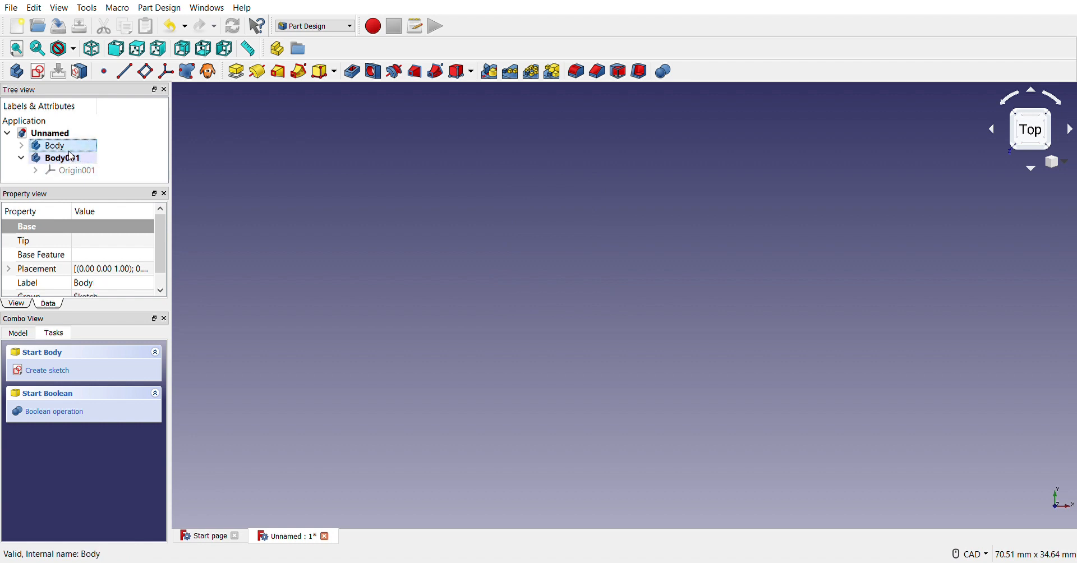
pyautogui.click(71, 171)
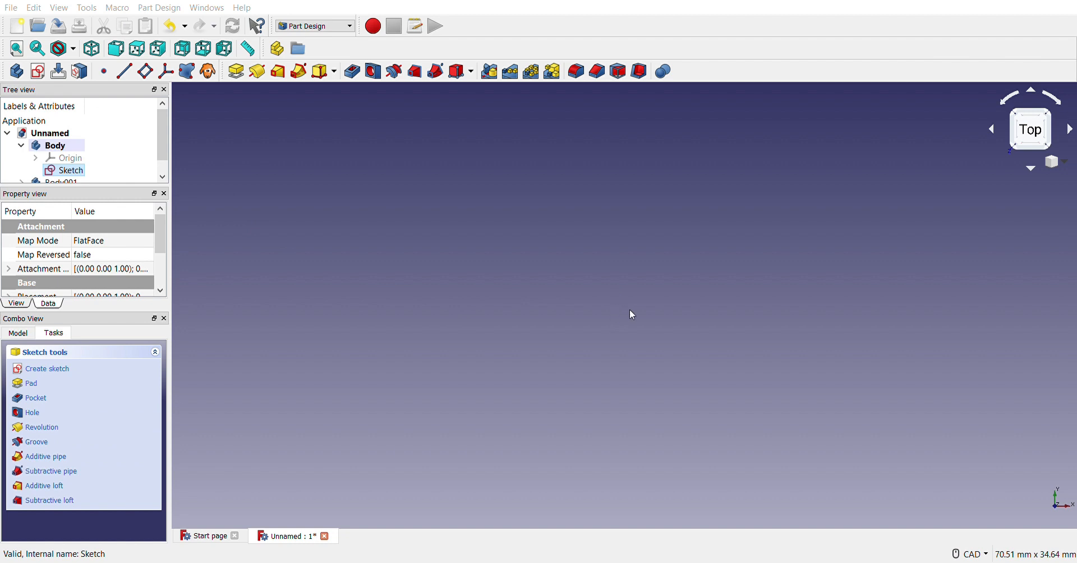
pyautogui.scroll(-1, 137, 144)
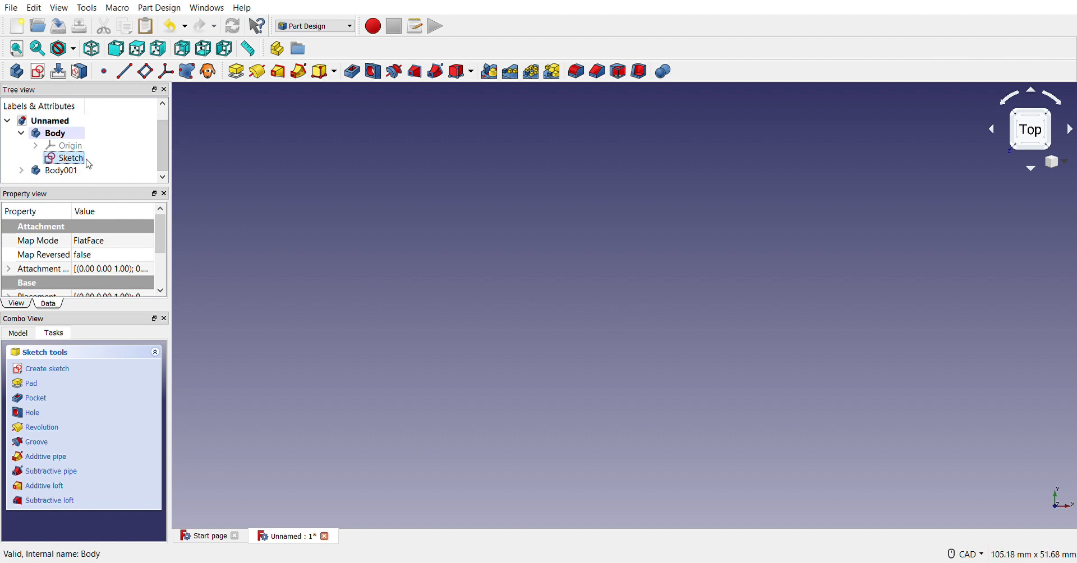
pyautogui.click(62, 172)
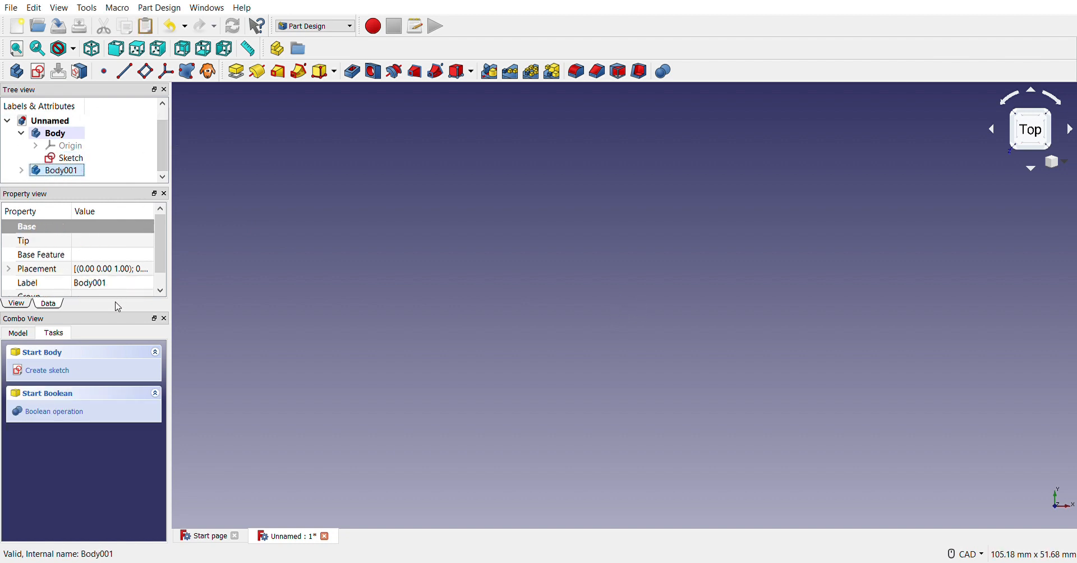
pyautogui.scroll(-1, 73, 146)
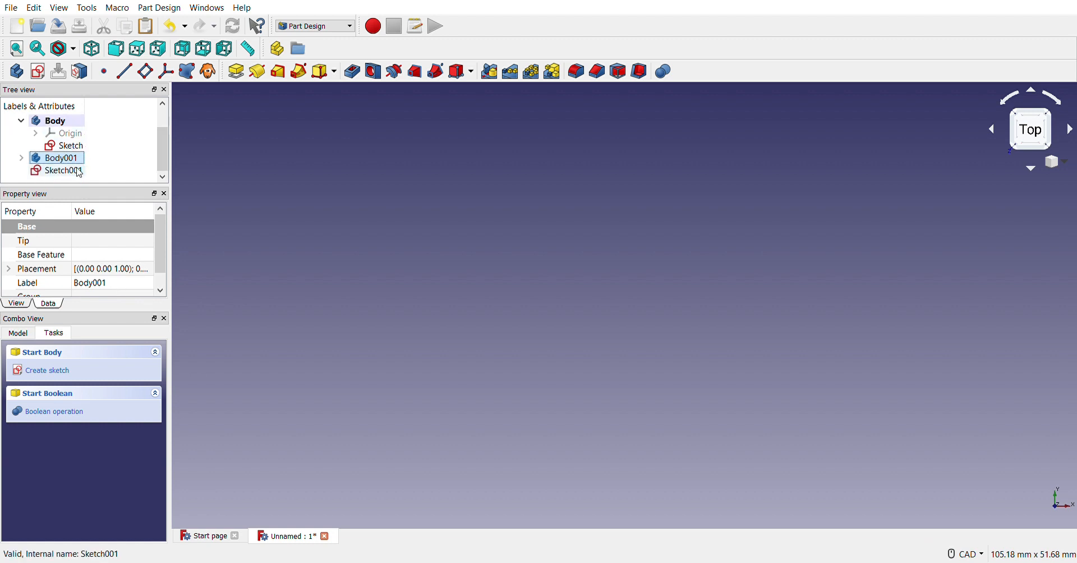
pyautogui.moveTo(77, 170)
pyautogui.mouseDown()
pyautogui.moveTo(127, 164)
pyautogui.moveTo(103, 155)
pyautogui.mouseUp()
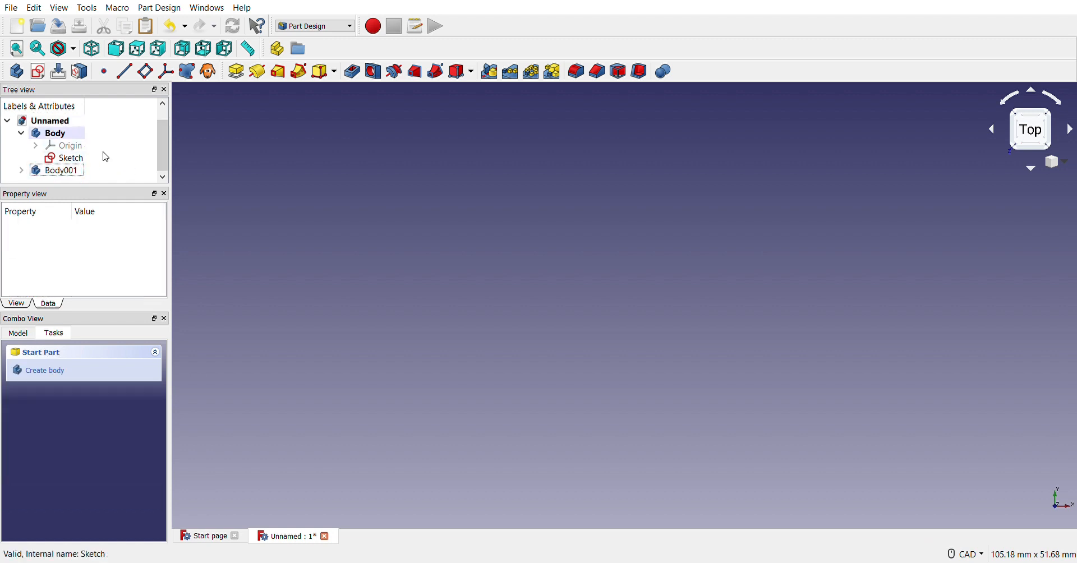
# - Activate the second body and expand the X, Y and Z position values of the copied sketch's attachment offset
pyautogui.doubleClick(55, 176)
pyautogui.click(90, 178)
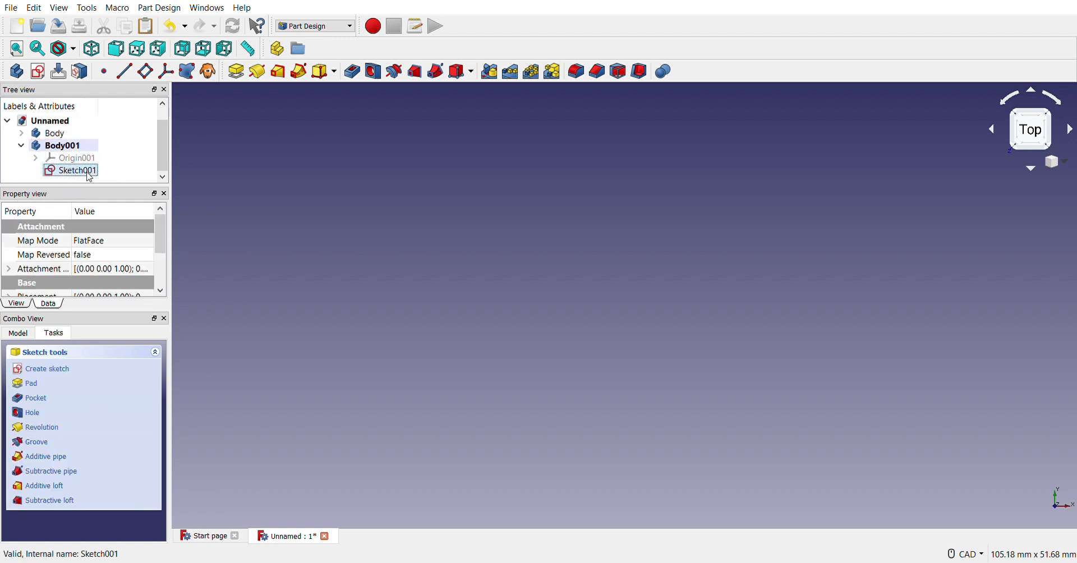
pyautogui.doubleClick(24, 271)
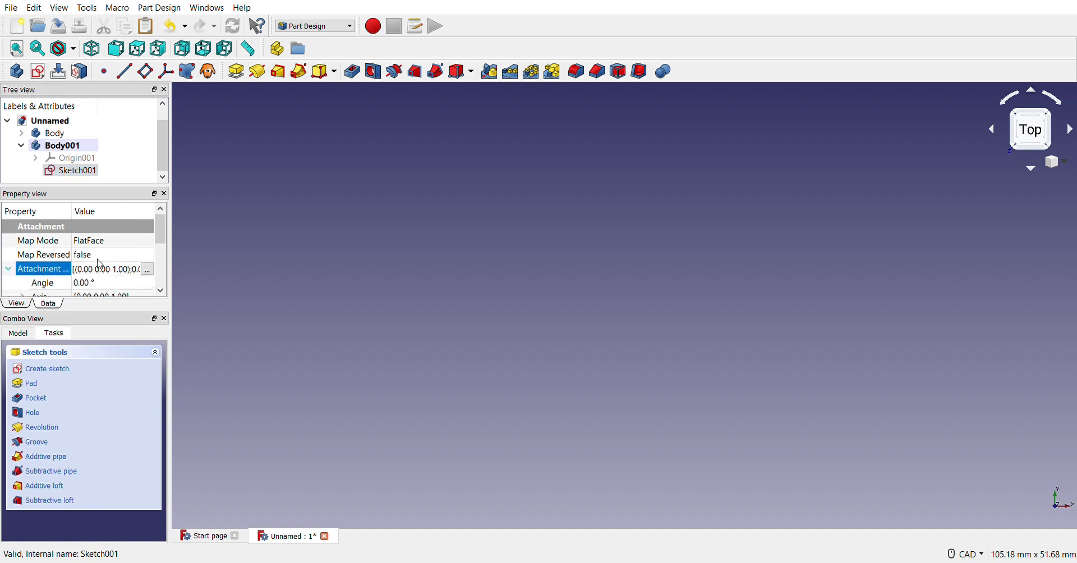
pyautogui.click(24, 50)
pyautogui.scroll(-1, 95, 284)
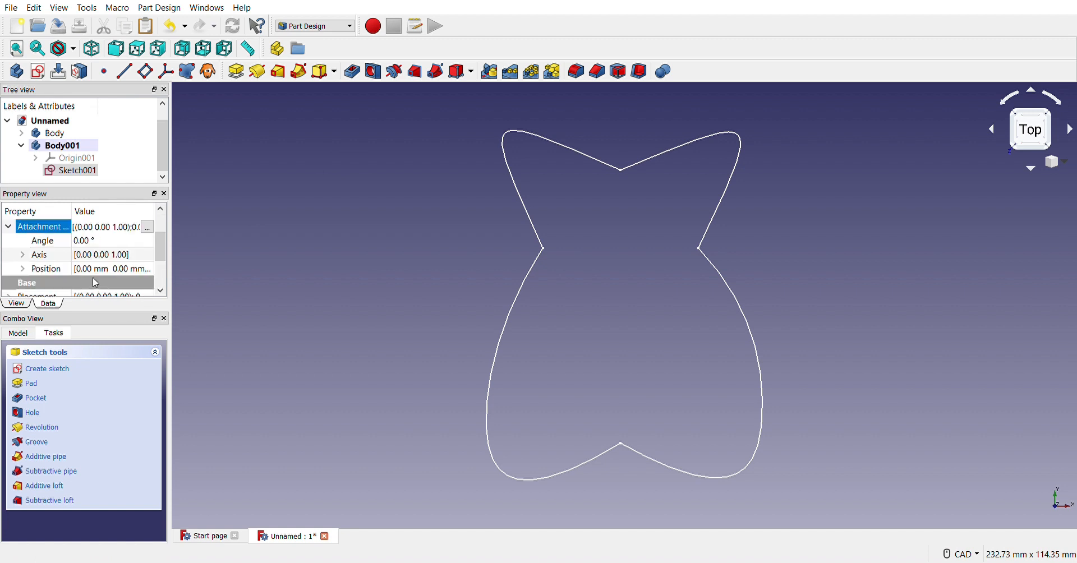
pyautogui.doubleClick(65, 273)
pyautogui.scroll(-1, 96, 273)
pyautogui.scroll(1, 98, 274)
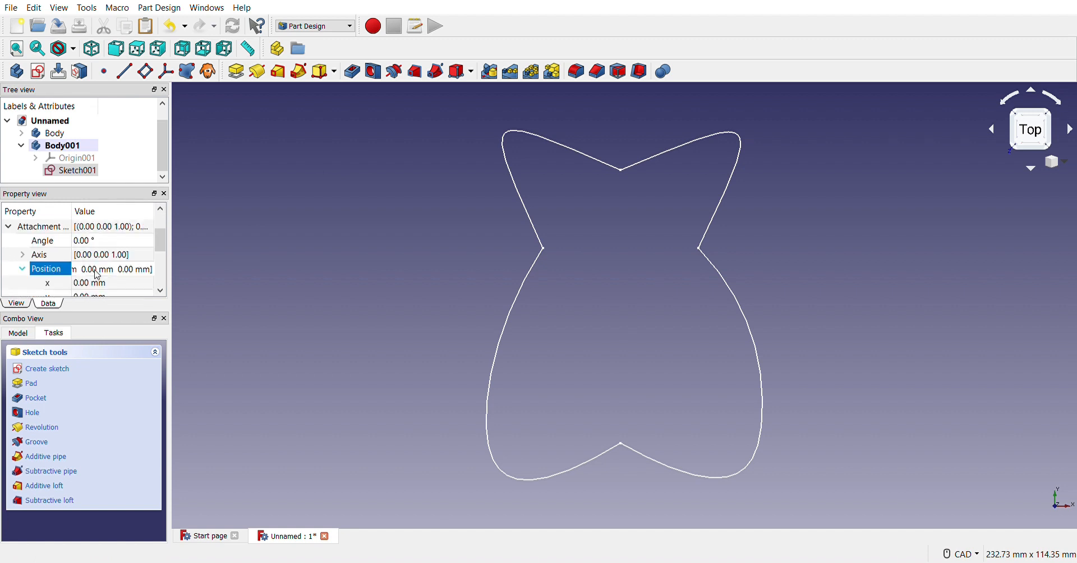
pyautogui.doubleClick(48, 227)
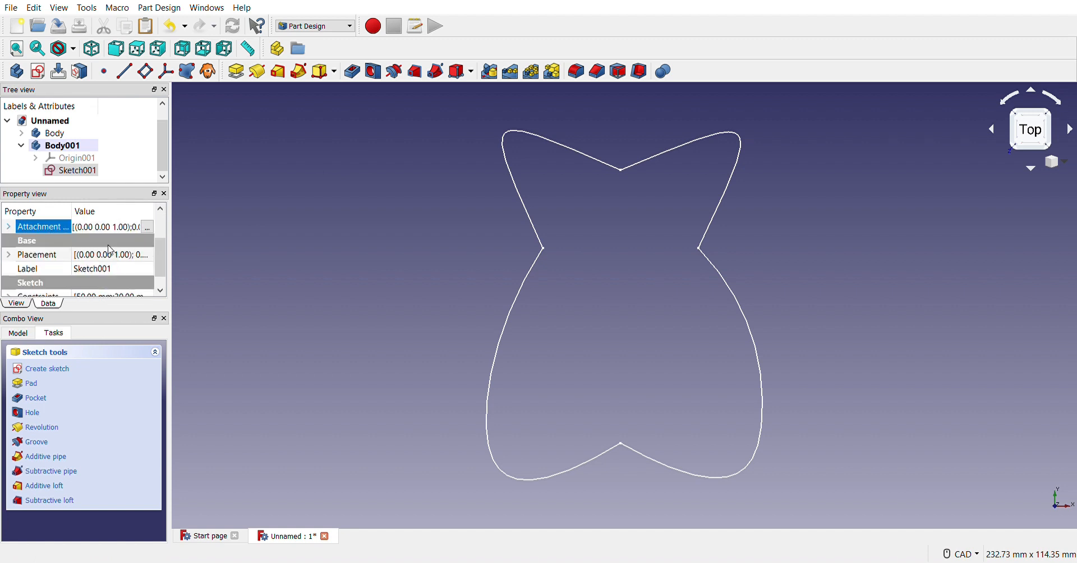
pyautogui.doubleClick(59, 226)
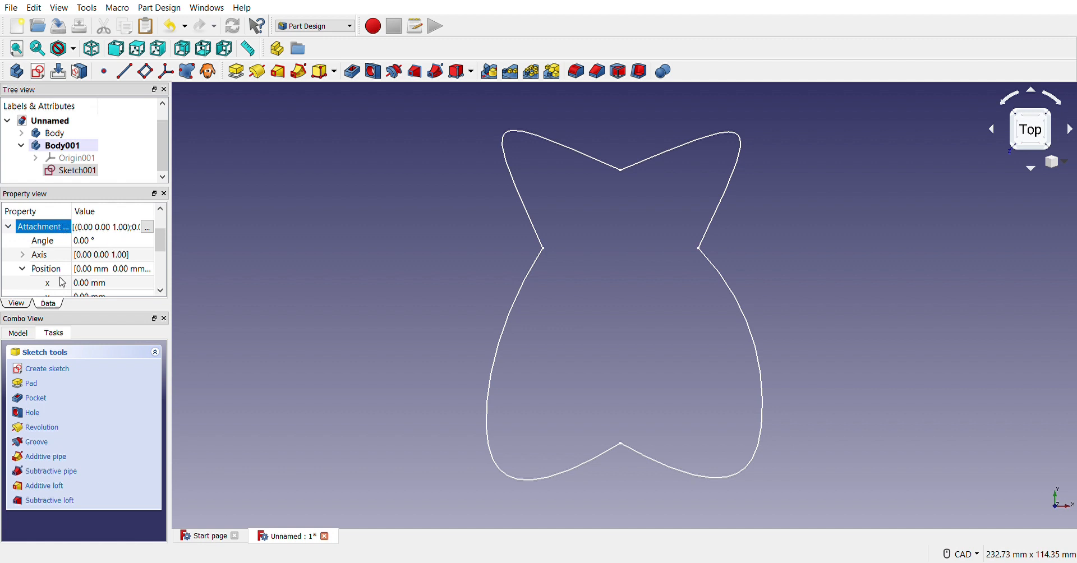
pyautogui.scroll(-1, 62, 279)
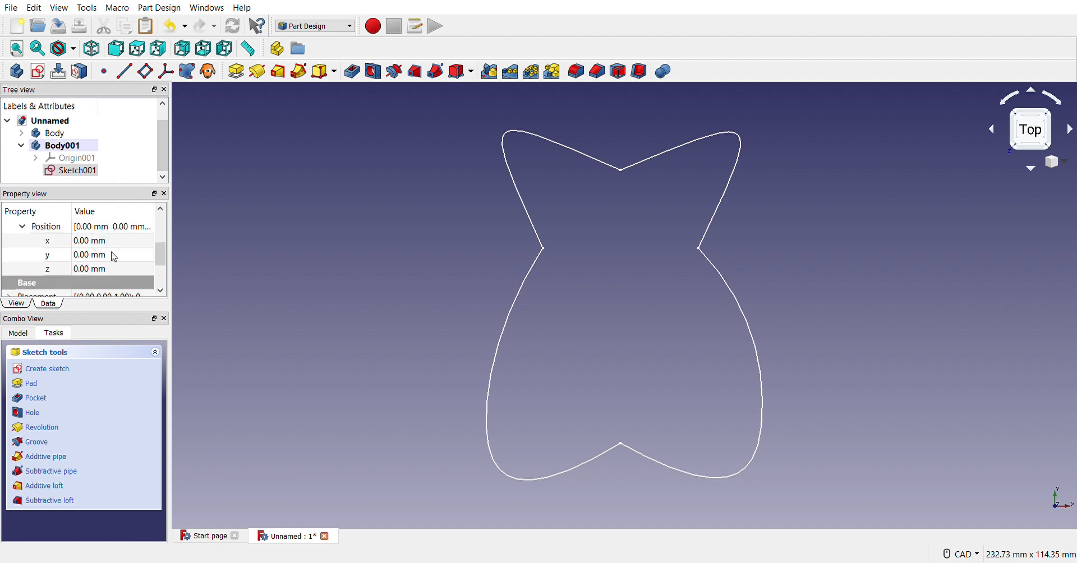
pyautogui.click(114, 256)
pyautogui.write('1')
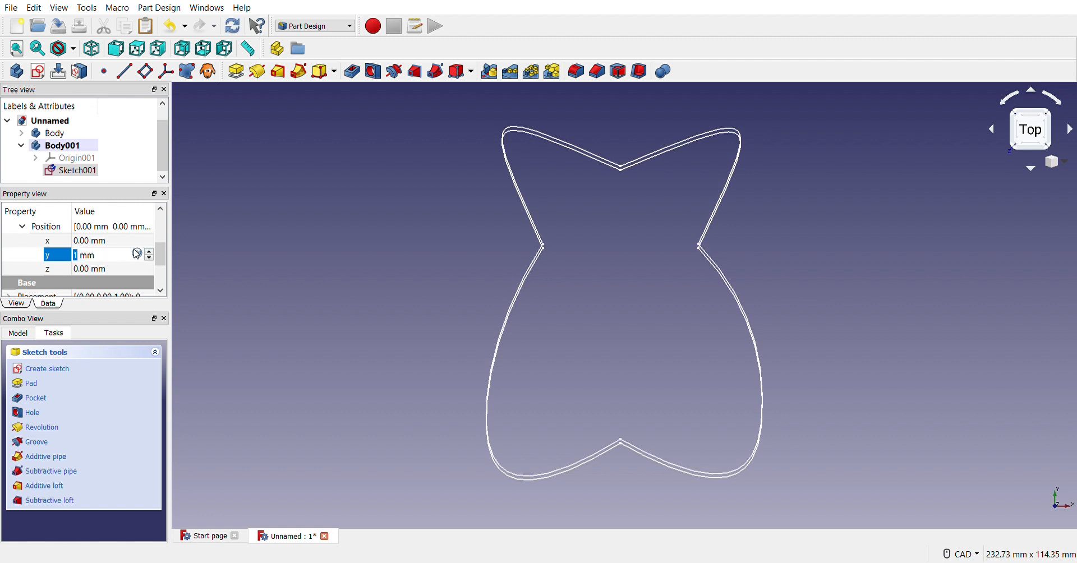
pyautogui.scroll(-1, 137, 255)
pyautogui.click(132, 275)
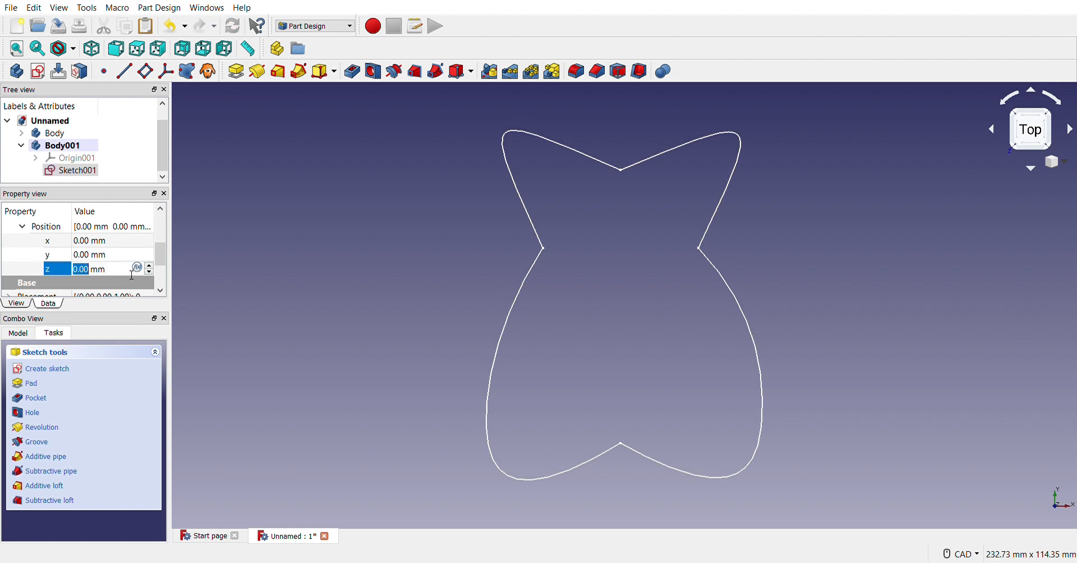
# - Set the X position of the copied sketch's attachment offset to 85 mm, placing it beside the original profile
pyautogui.click(126, 247)
pyautogui.scroll(15, 128, 246)
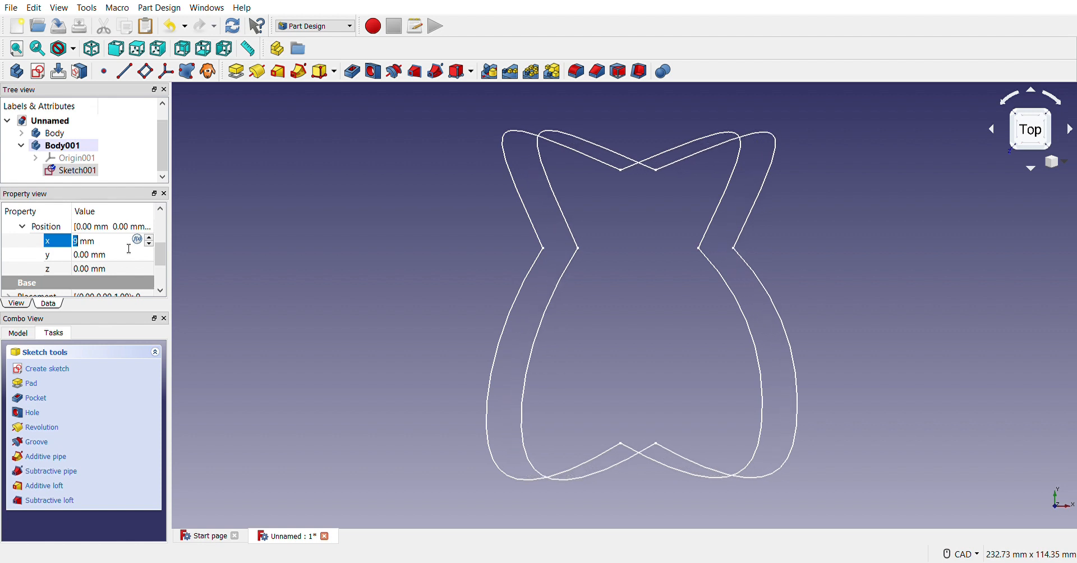
pyautogui.scroll(20, 129, 249)
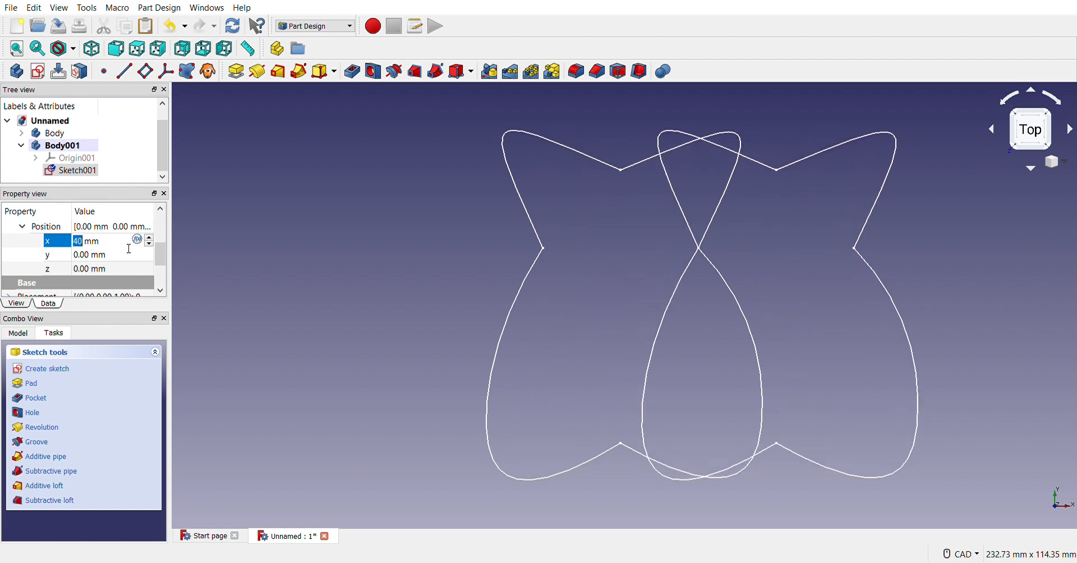
pyautogui.scroll(20, 129, 248)
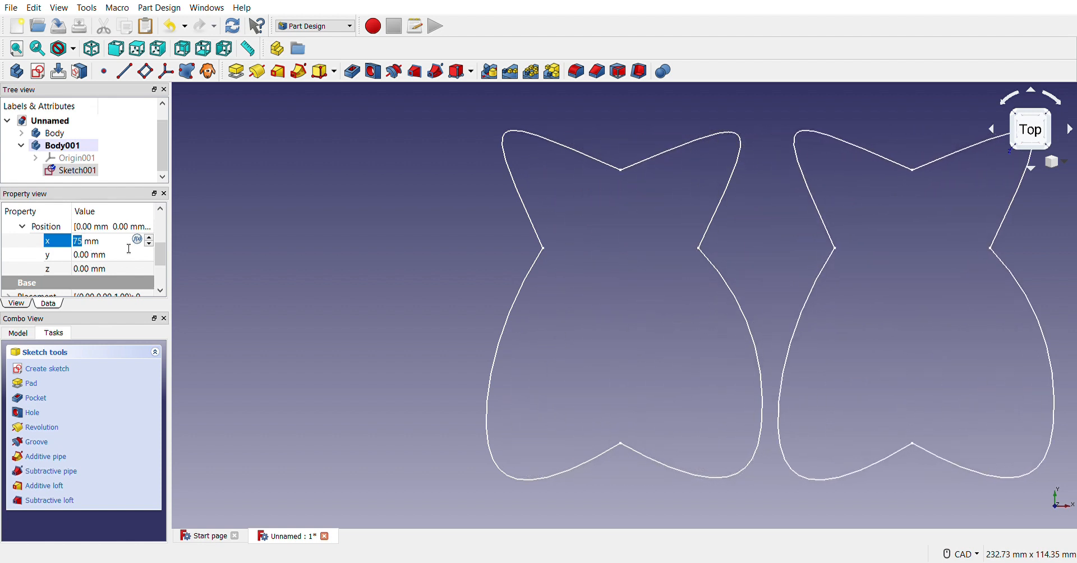
pyautogui.scroll(4, 129, 248)
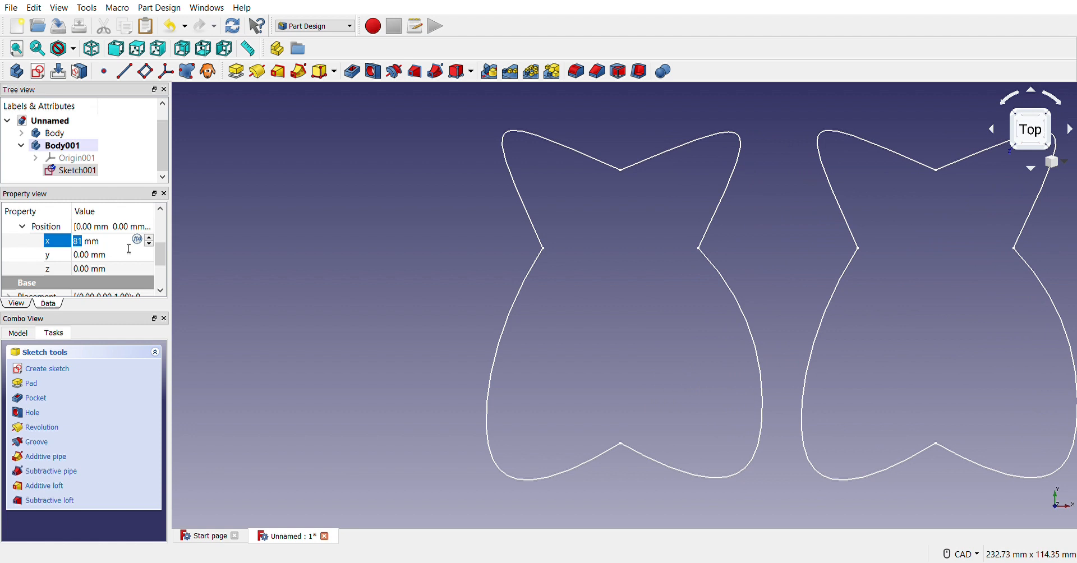
pyautogui.click(18, 53)
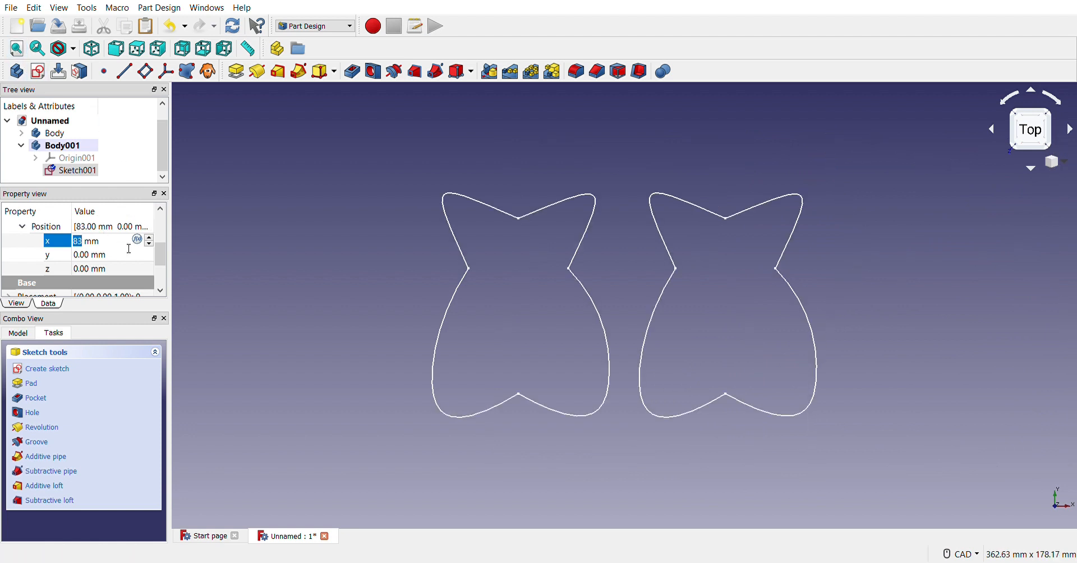
pyautogui.scroll(1, 130, 265)
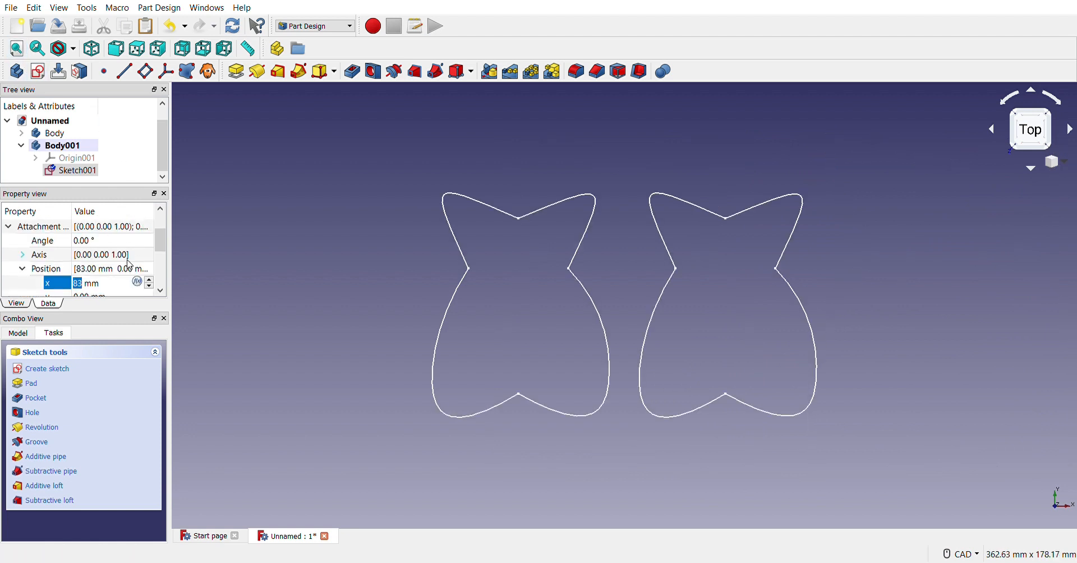
pyautogui.scroll(-1, 128, 259)
pyautogui.scroll(2, 122, 244)
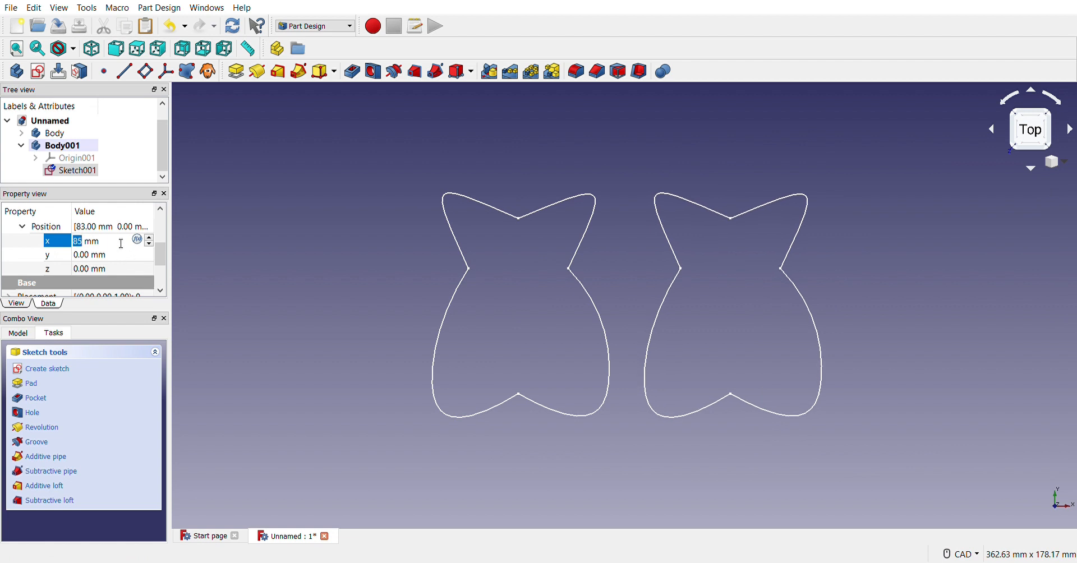
pyautogui.click(211, 262)
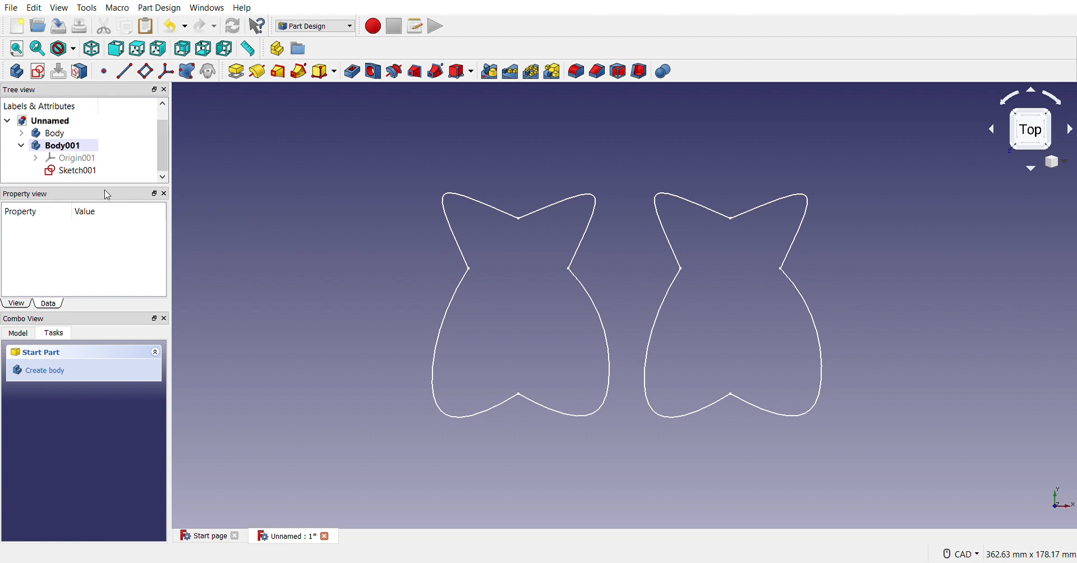
# - Pad the copied sketch in the second body with a length of 20 mm
pyautogui.click(84, 135)
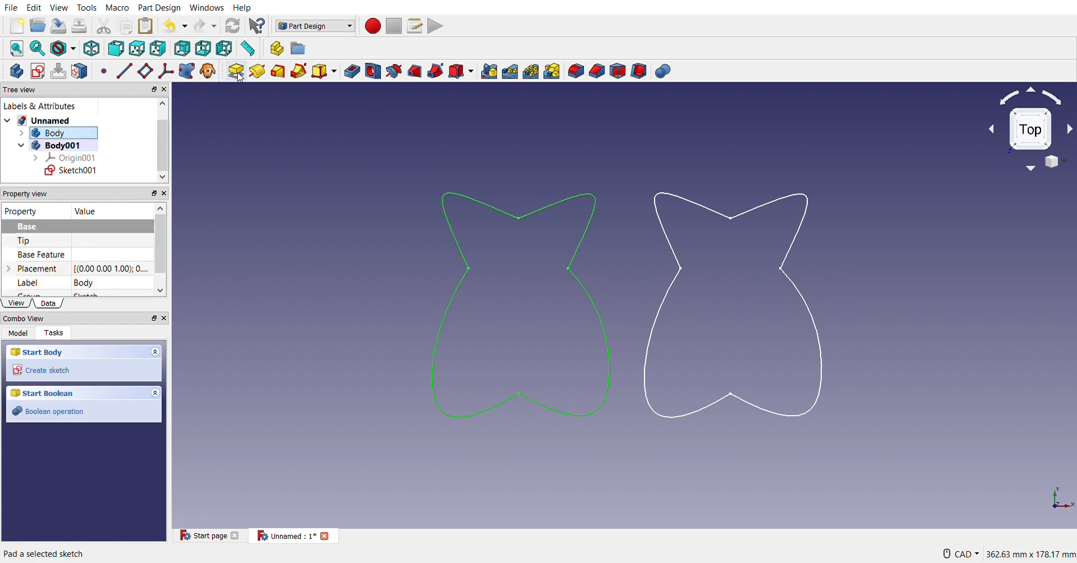
pyautogui.click(239, 76)
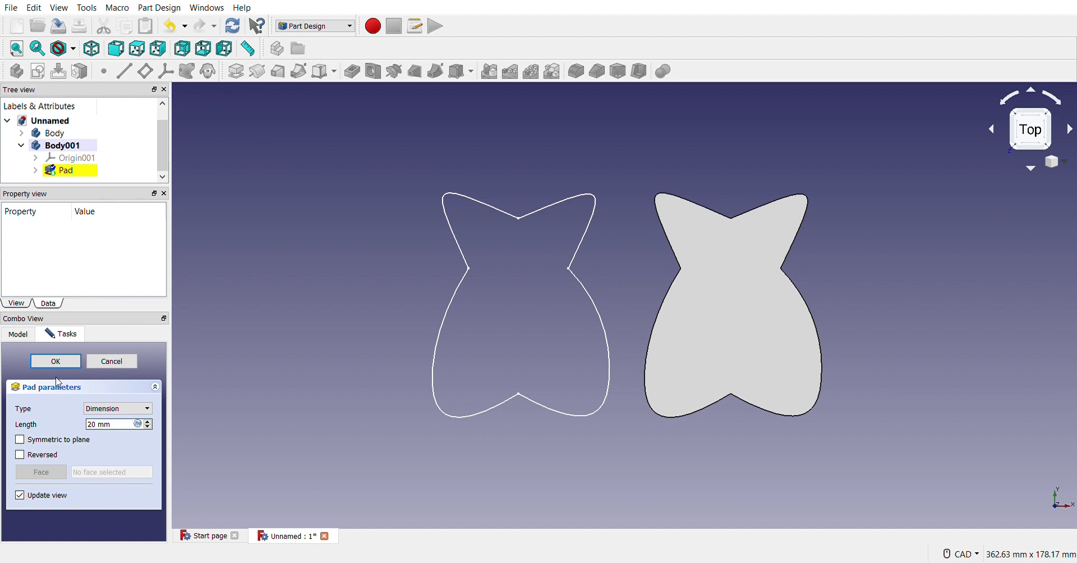
pyautogui.click(56, 362)
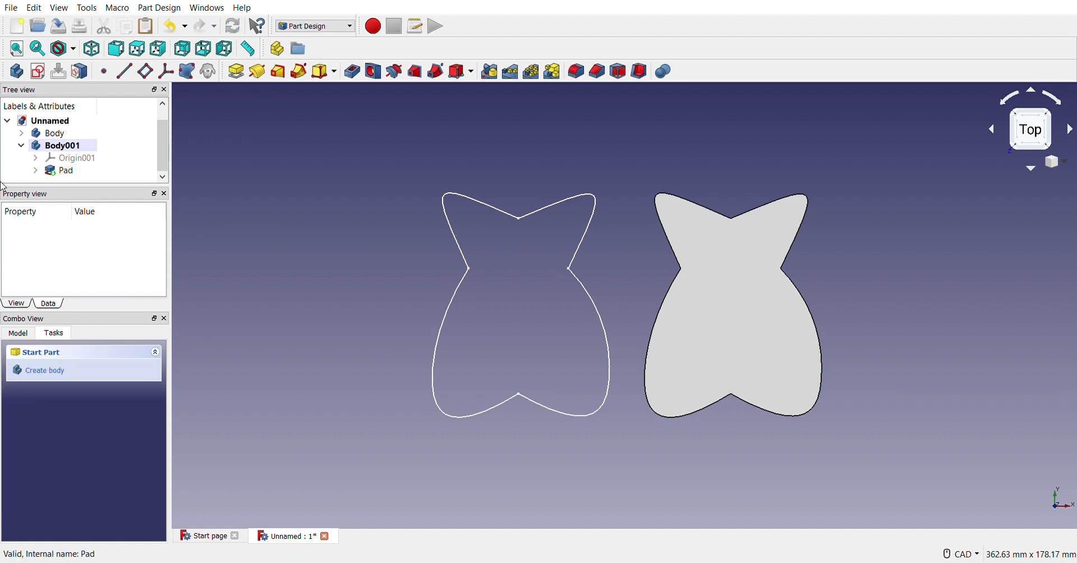
# - Activate the first body and pad its original profile sketch with a length of 20 mm
pyautogui.click(68, 136)
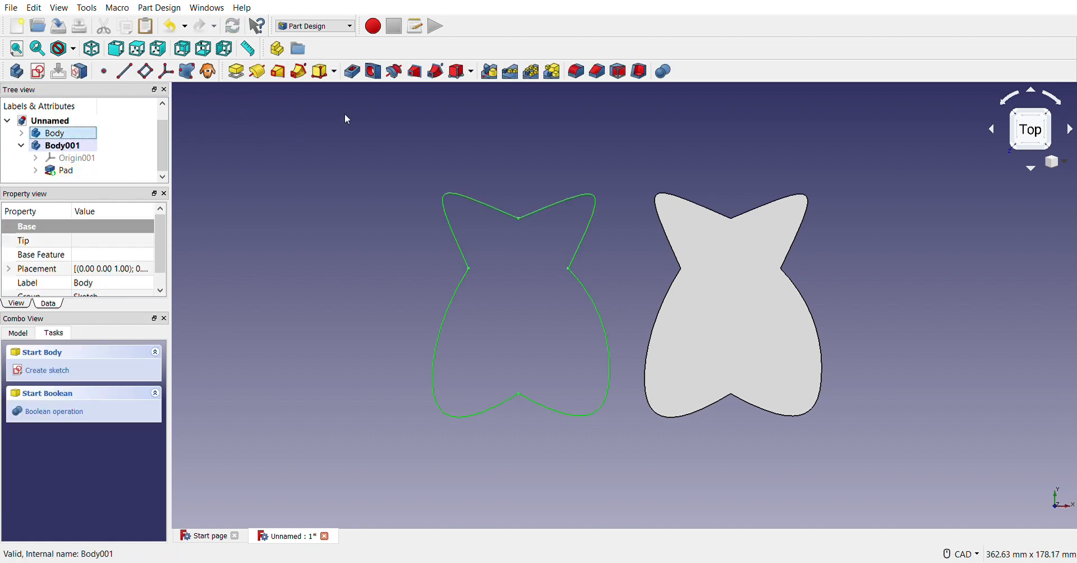
pyautogui.click(237, 74)
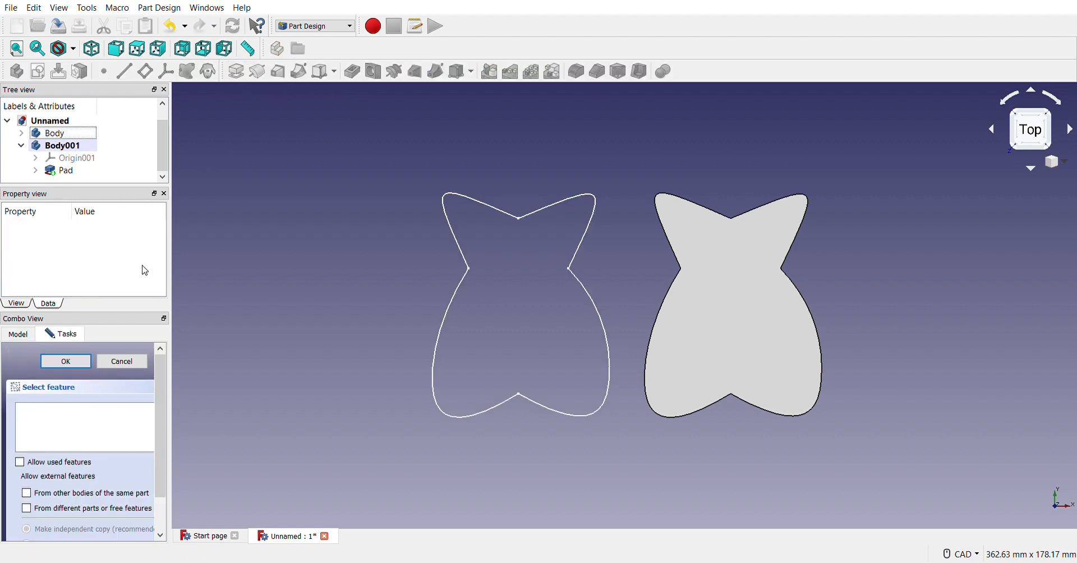
pyautogui.click(87, 134)
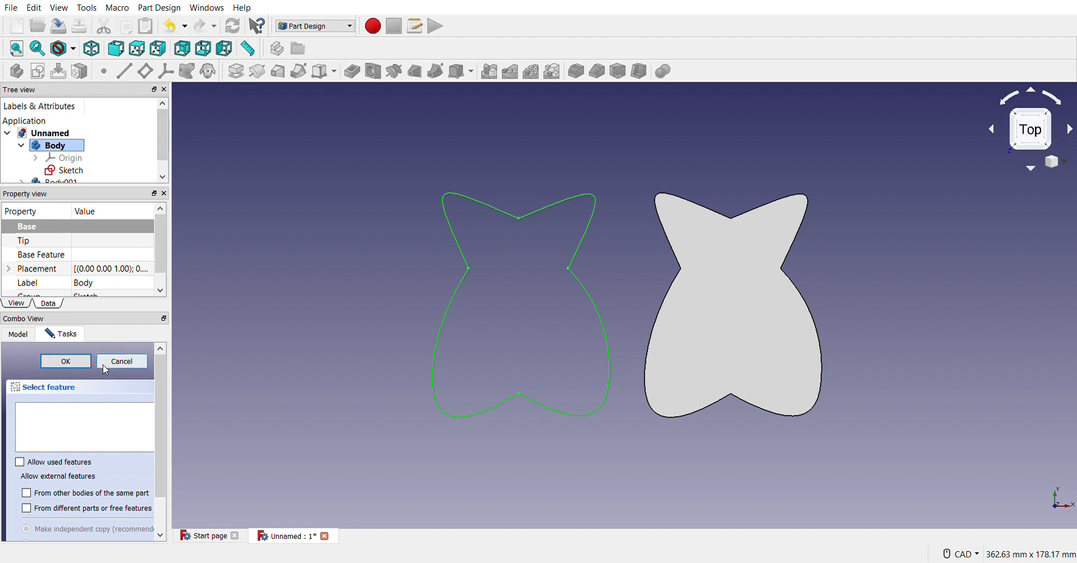
pyautogui.click(122, 362)
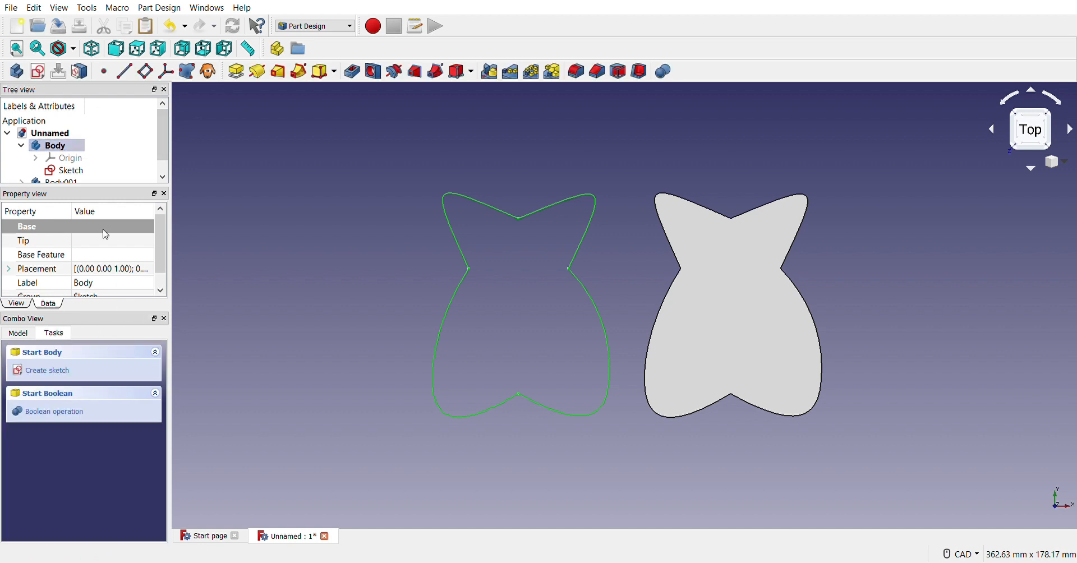
pyautogui.click(246, 74)
pyautogui.write('20')
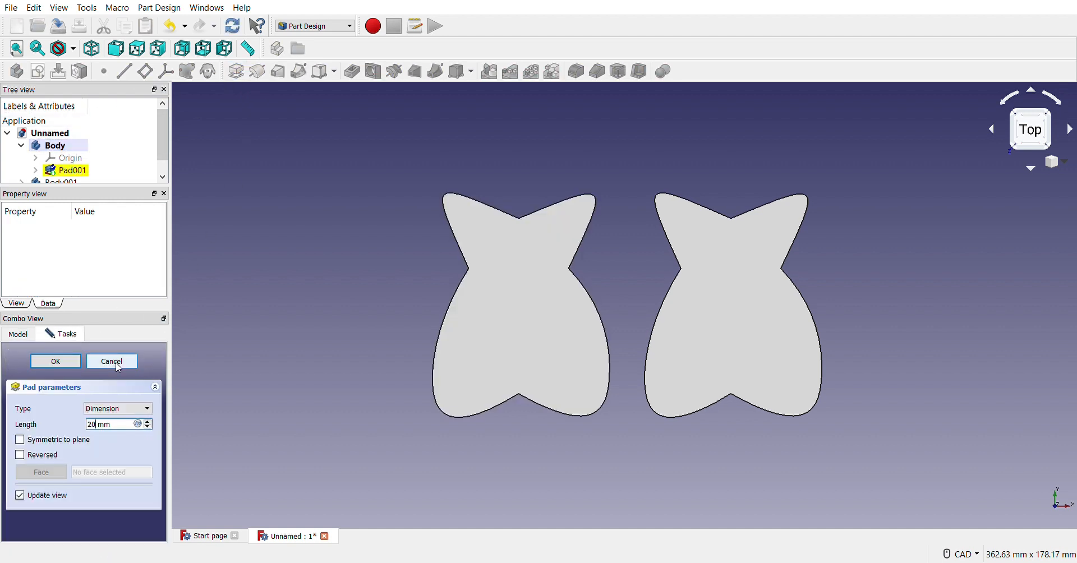
pyautogui.click(73, 362)
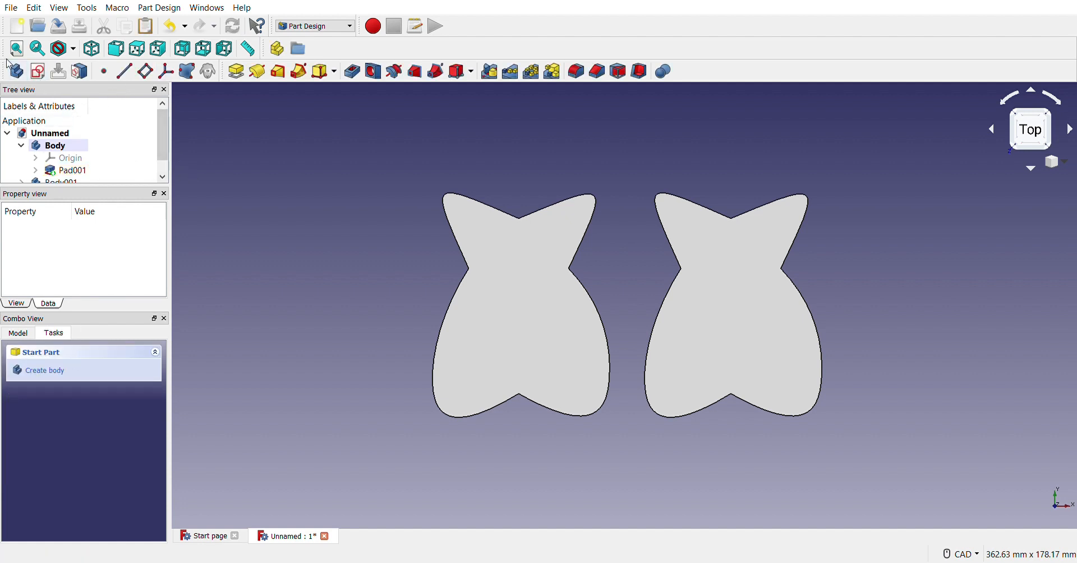
# - Show both padded bodies in the isometric view and inspect them
pyautogui.click(95, 50)
pyautogui.scroll(-2, 433, 200)
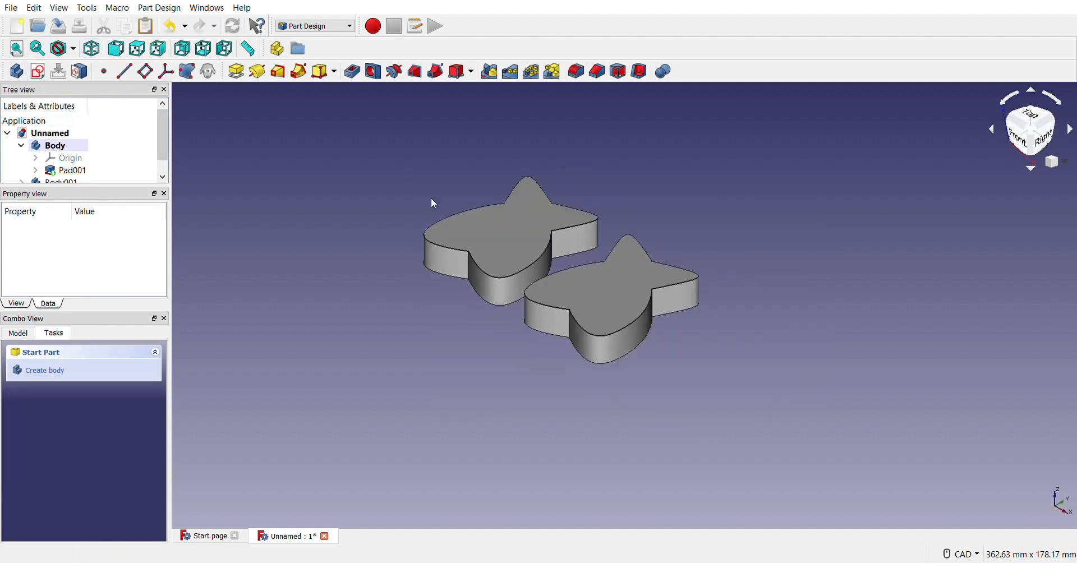
pyautogui.scroll(5, 484, 224)
pyautogui.scroll(-5, 487, 224)
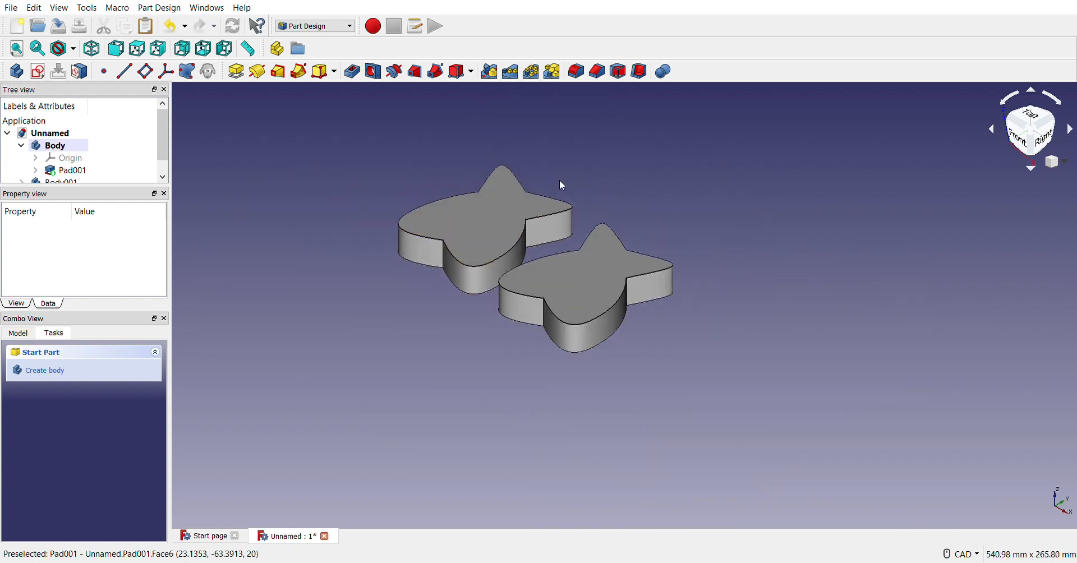
# - Create a new body and start a sketch on its XZ plane
pyautogui.scroll(2, 367, 162)
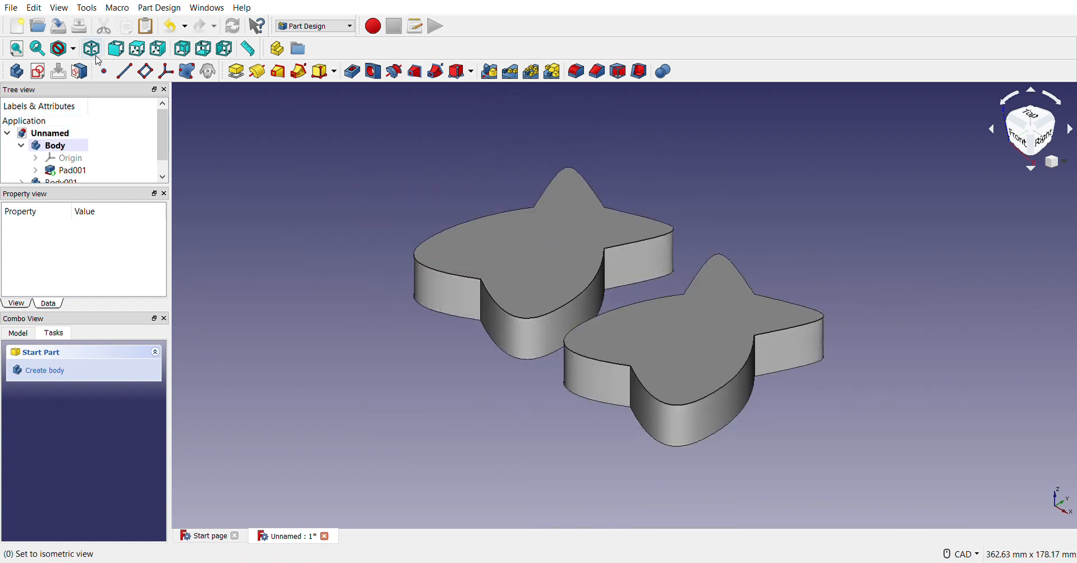
pyautogui.click(137, 49)
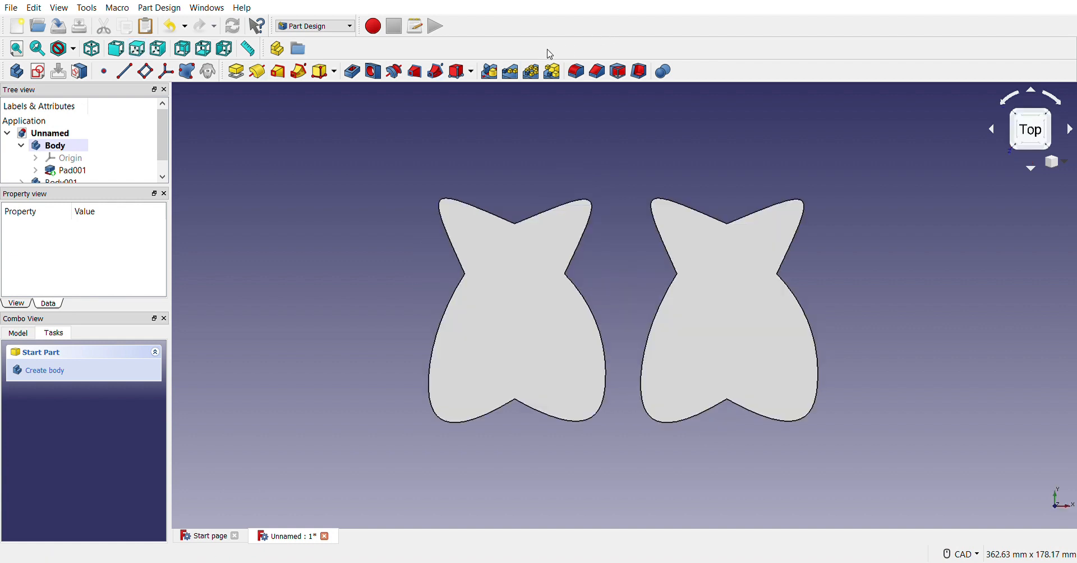
pyautogui.click(16, 71)
pyautogui.click(49, 68)
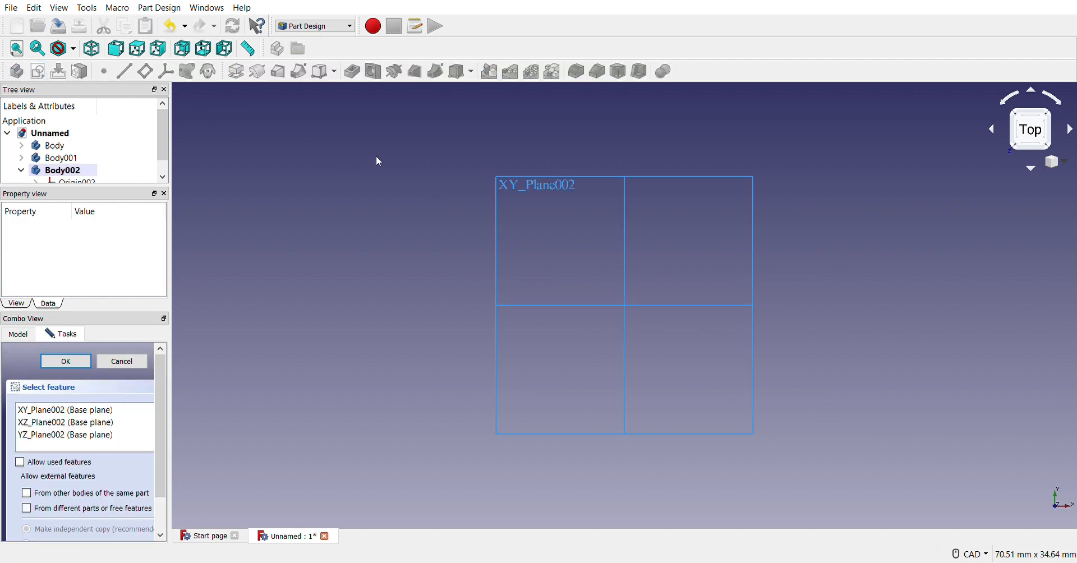
pyautogui.scroll(-4, 376, 224)
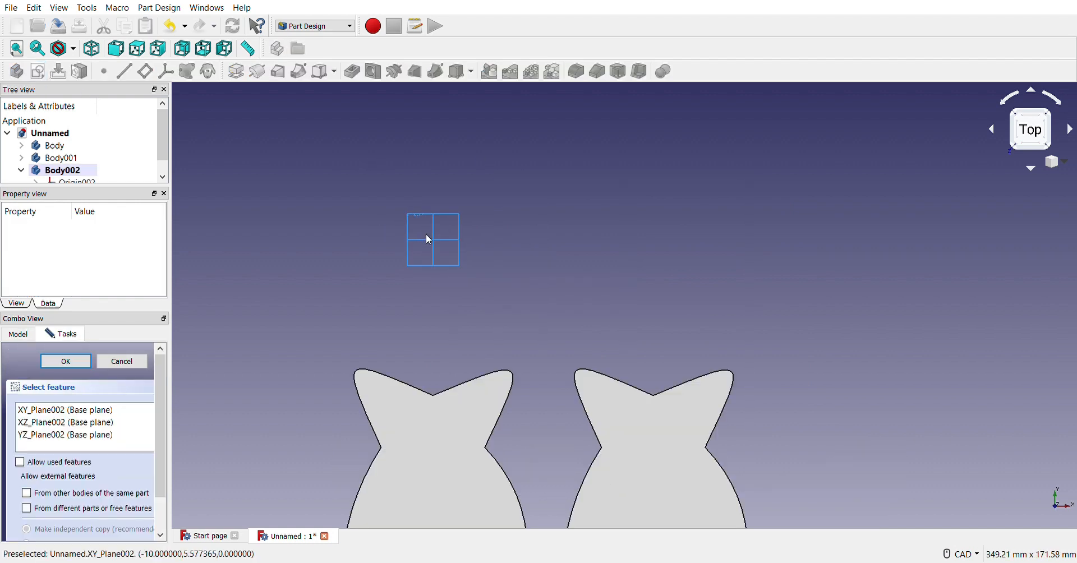
pyautogui.click(445, 241)
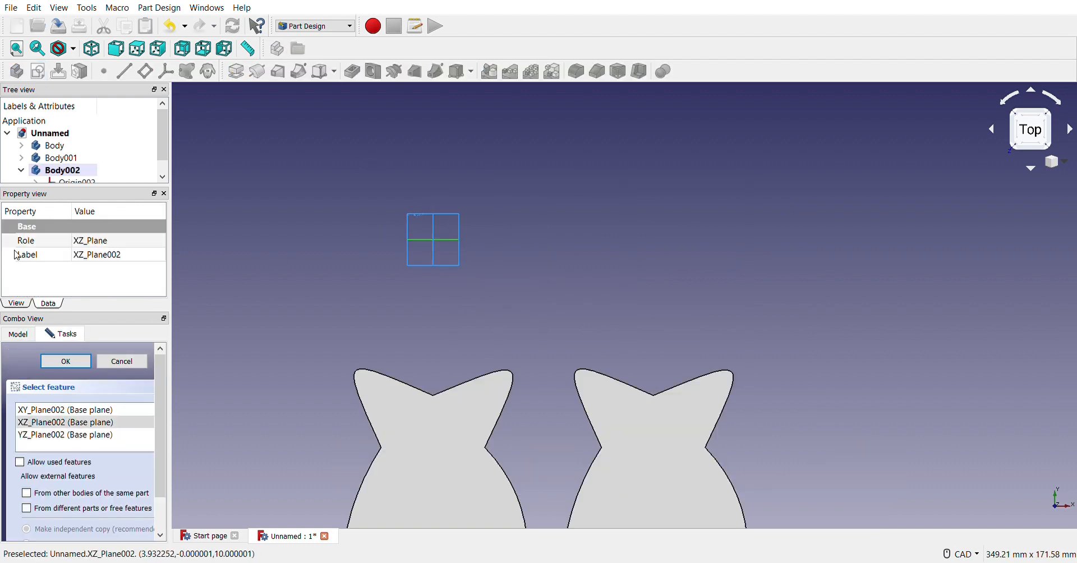
pyautogui.click(66, 361)
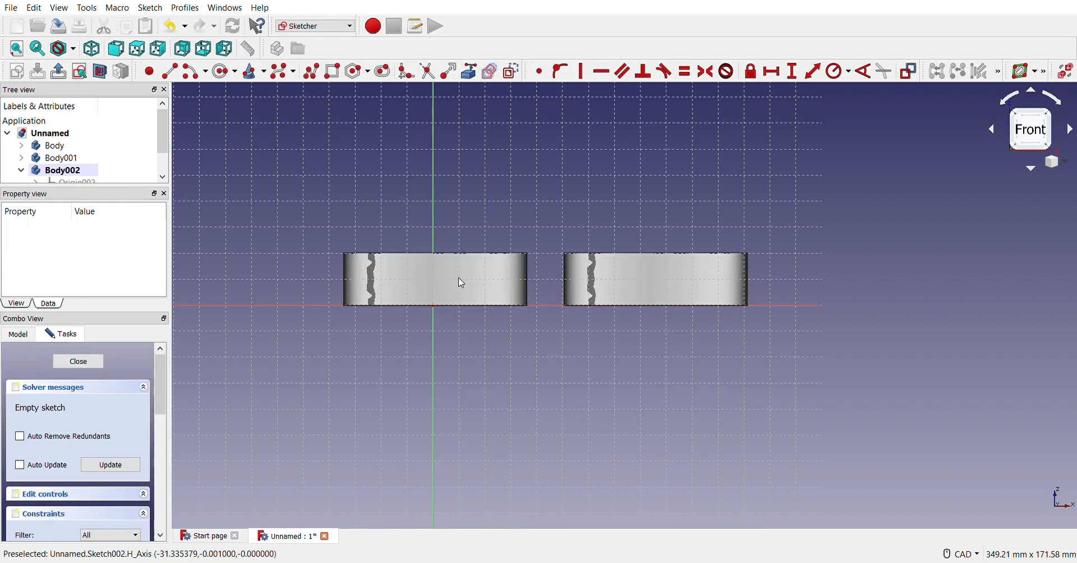
# - Sketch a circle of about 111 mm radius centred below the two fish-shaped pads, its upper arc crossing above them
pyautogui.scroll(-2, 464, 305)
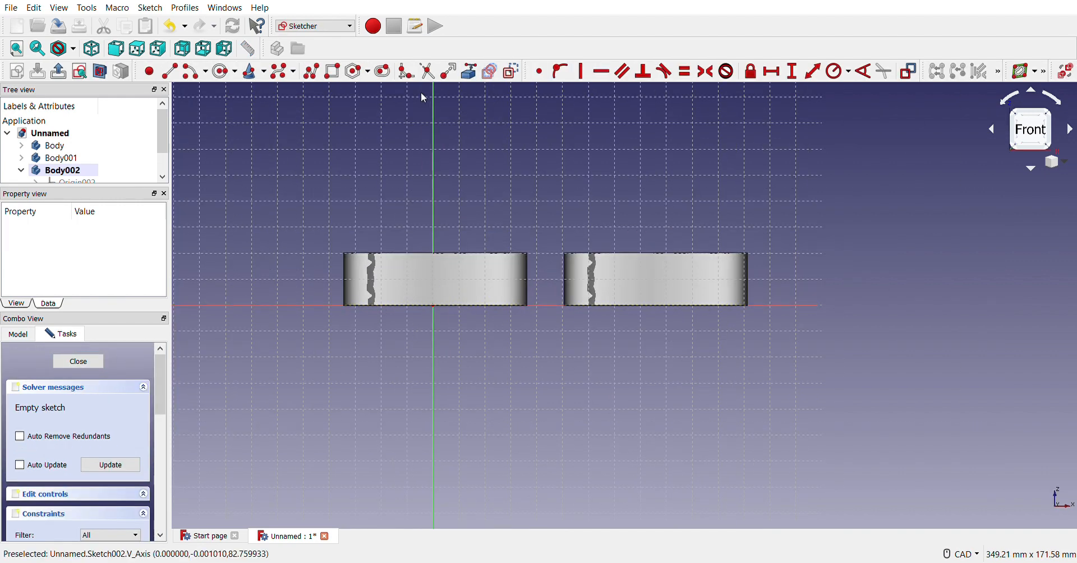
pyautogui.click(224, 71)
pyautogui.click(570, 502)
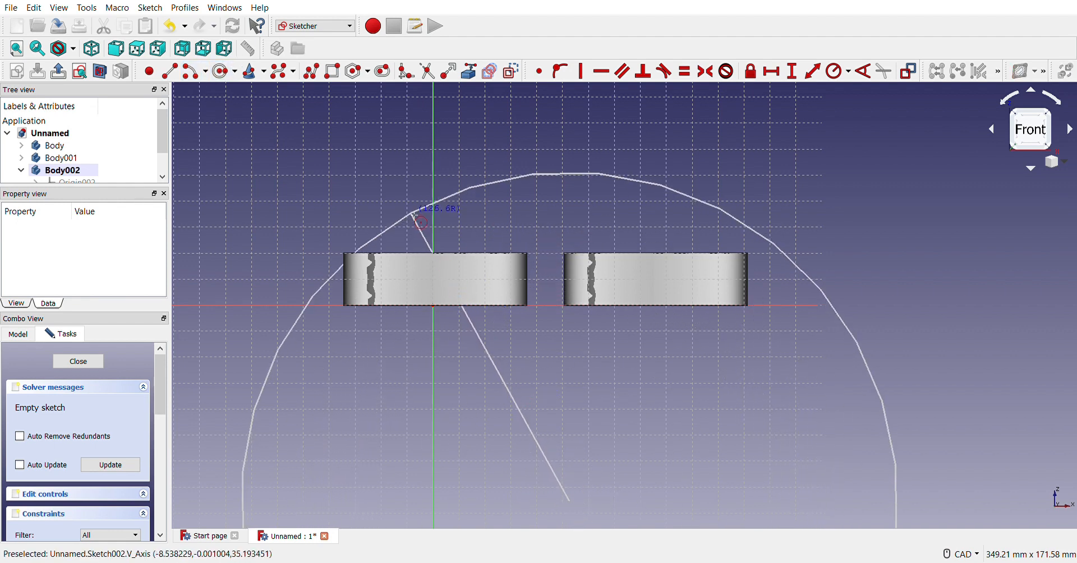
pyautogui.click(435, 253)
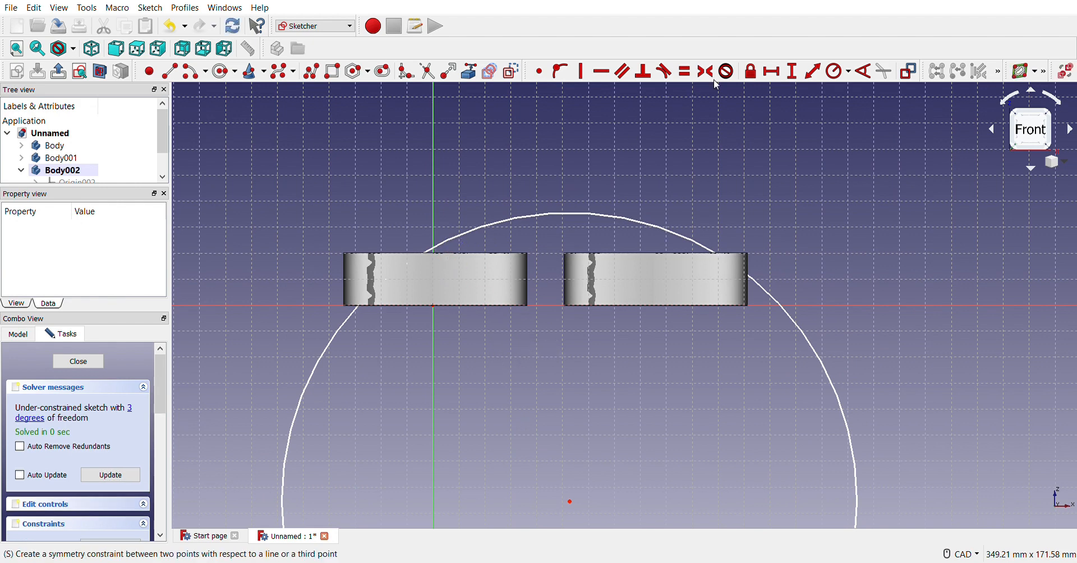
pyautogui.click(835, 71)
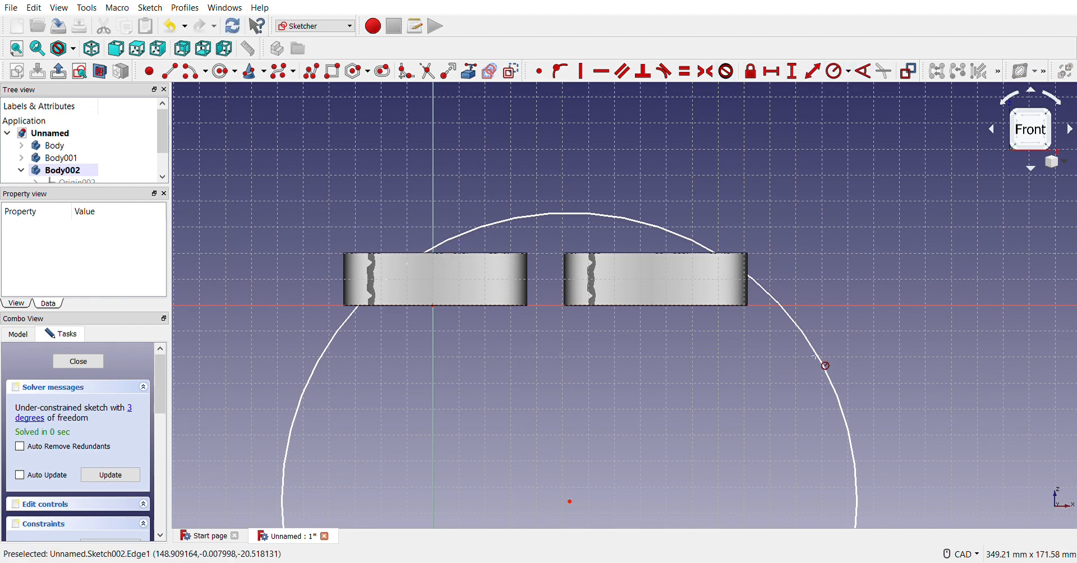
pyautogui.click(819, 356)
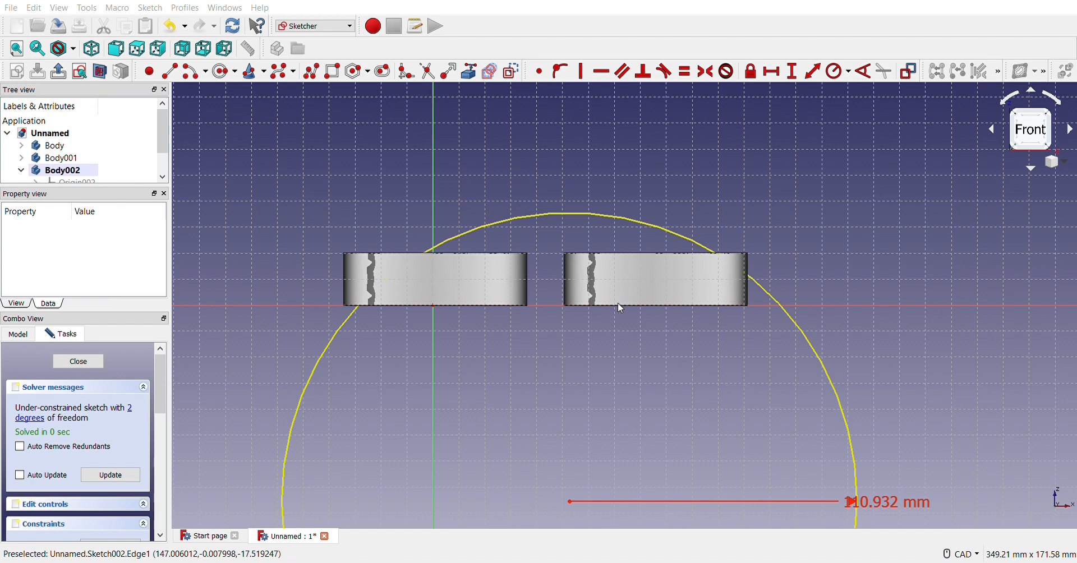
pyautogui.hotkey('ctrl', 'z')
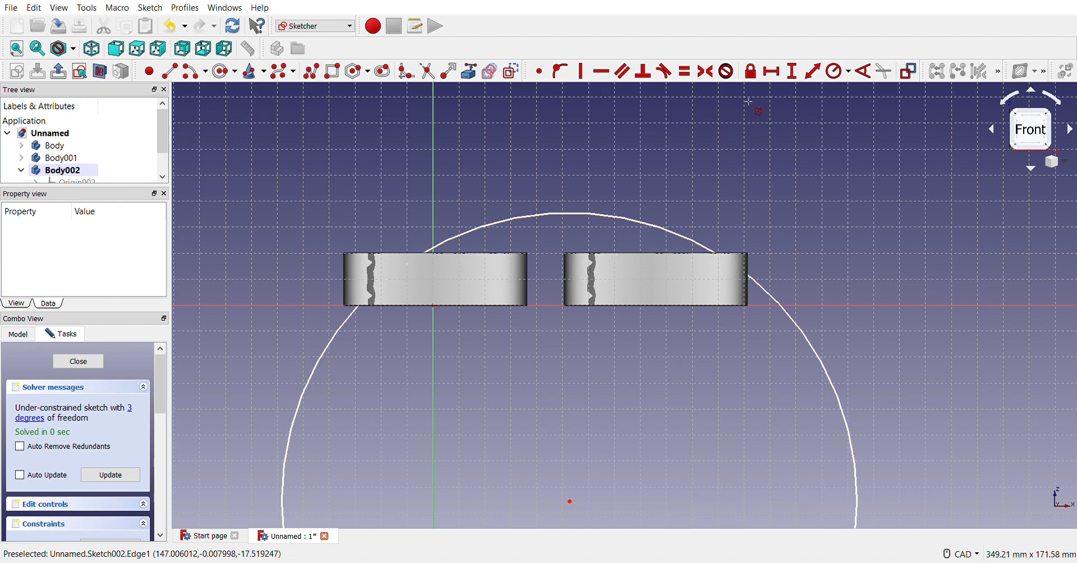
# - Constrain the circle's diameter to 220 mm
pyautogui.click(840, 72)
pyautogui.click(854, 432)
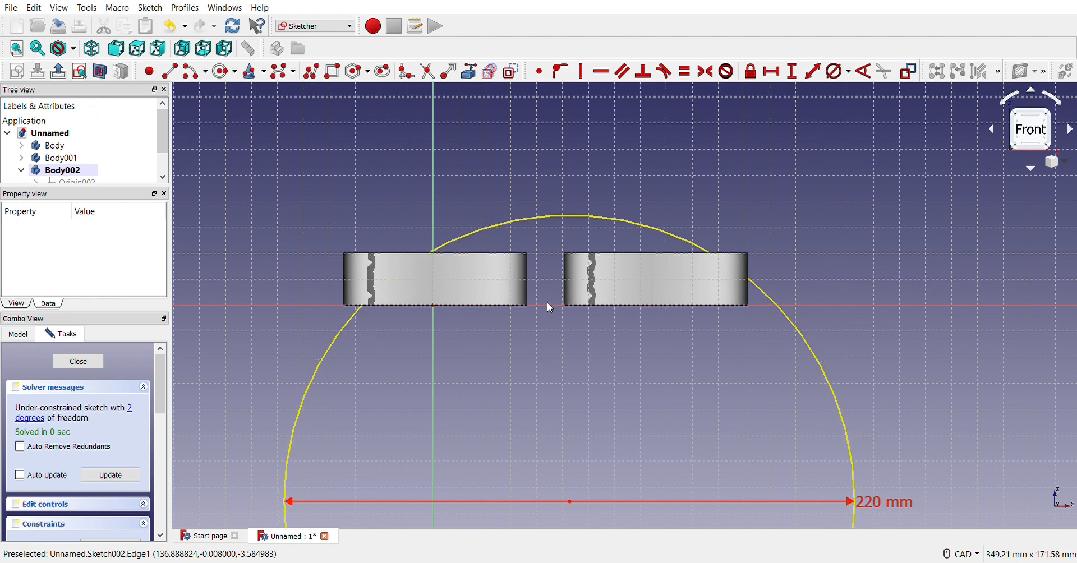
pyautogui.rightClick(562, 381)
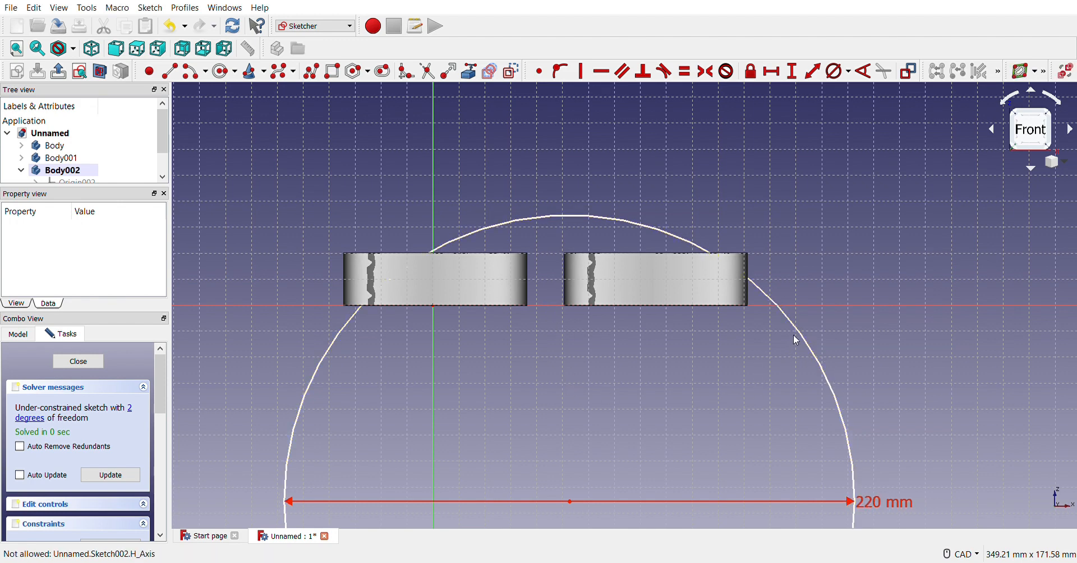
# - Move the circle's centre upward so its arc rises higher above the two pads
pyautogui.moveTo(803, 335); pyautogui.dragTo(825, 457)
pyautogui.scroll(-5, 697, 399)
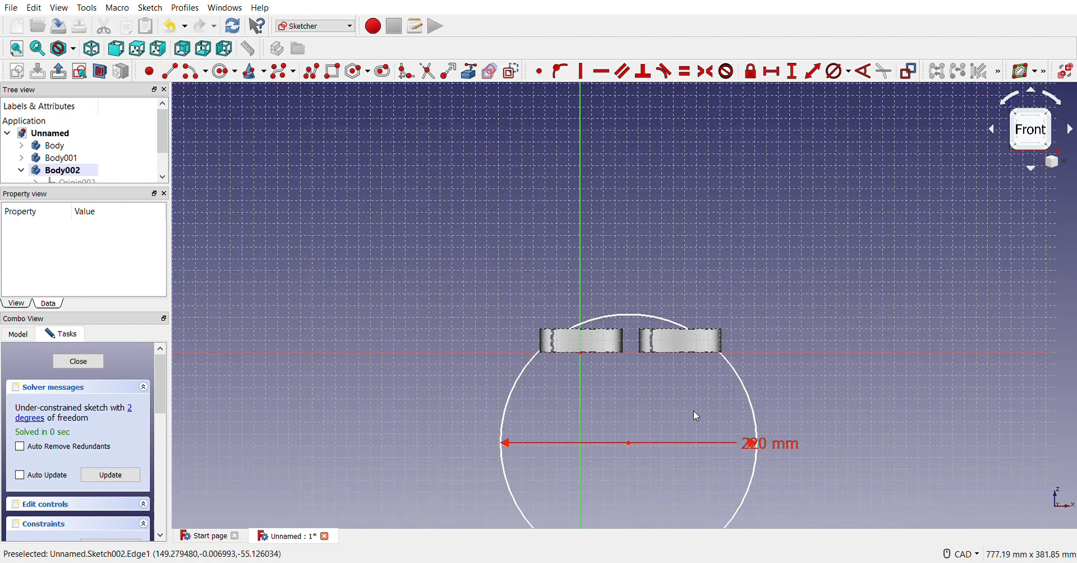
pyautogui.scroll(3, 693, 411)
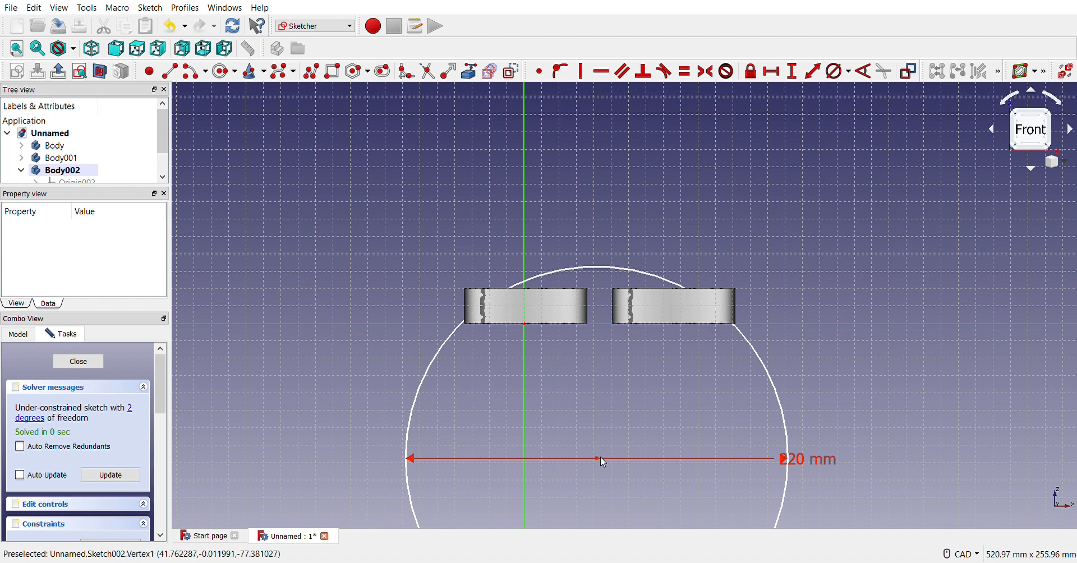
pyautogui.moveTo(597, 459)
pyautogui.mouseDown()
pyautogui.moveTo(602, 471)
pyautogui.moveTo(605, 447)
pyautogui.mouseUp()
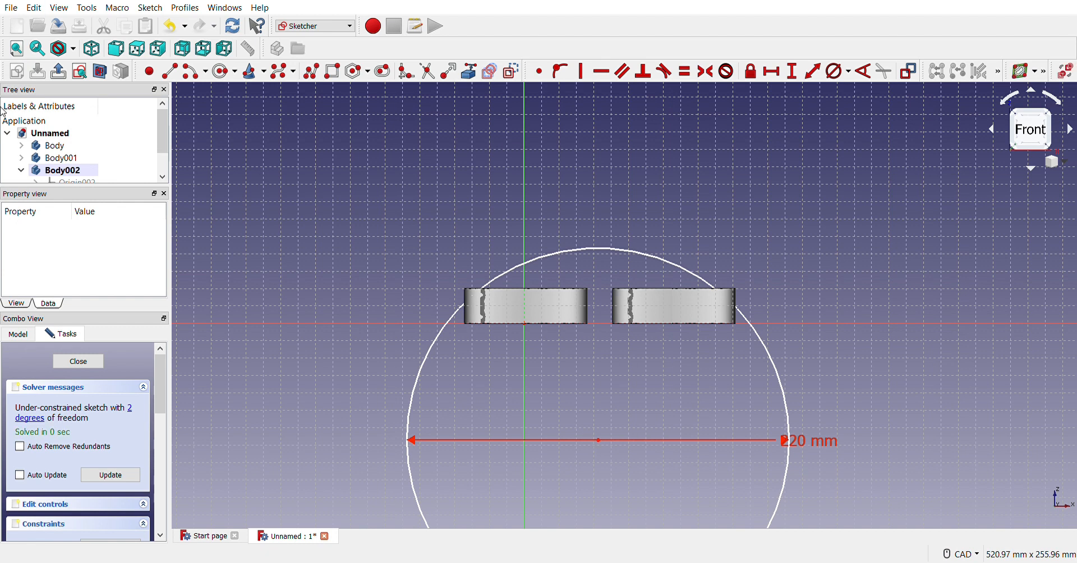
# - Leave the circle sketch, activate Body001 and open its Pad for editing
pyautogui.doubleClick(54, 146)
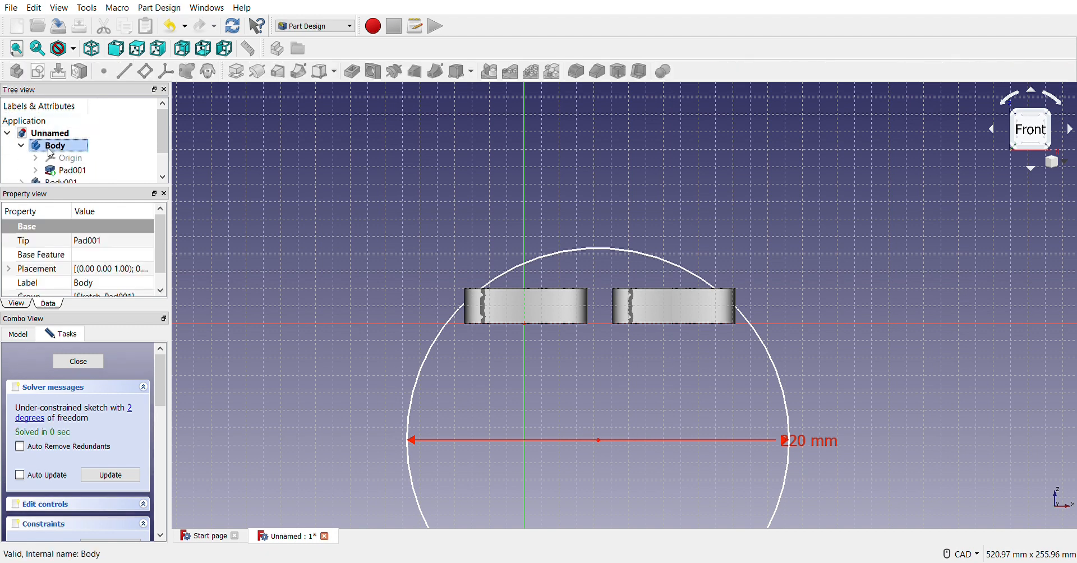
pyautogui.doubleClick(64, 181)
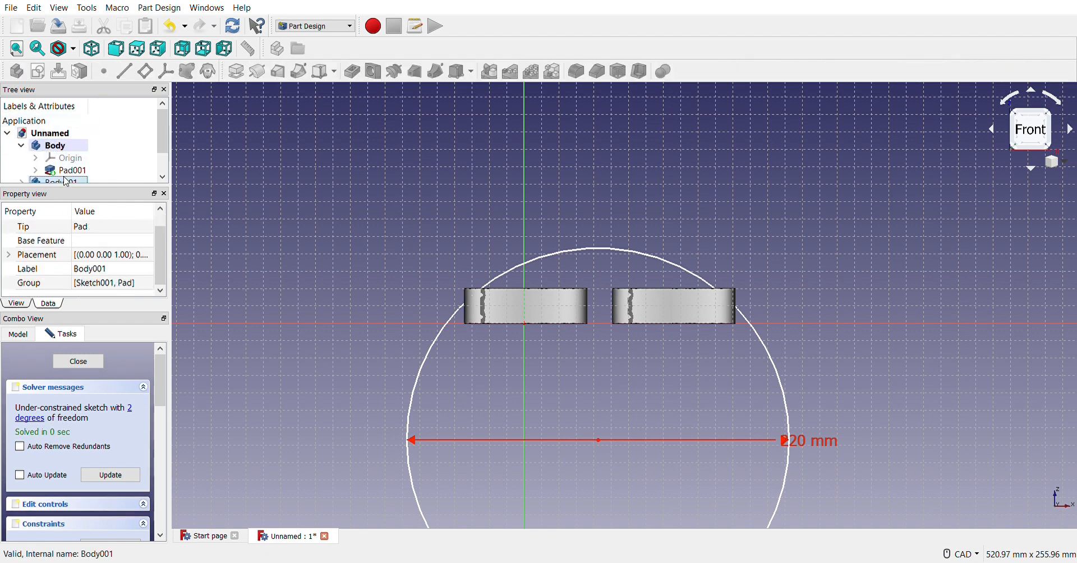
pyautogui.scroll(-1, 73, 163)
pyautogui.doubleClick(63, 158)
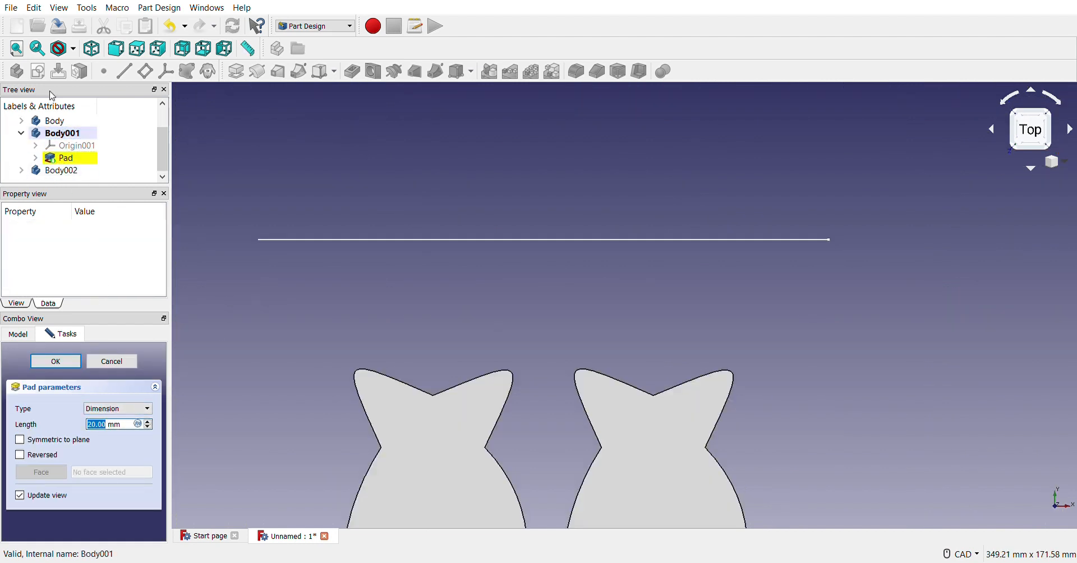
# - Set the length of Body001's Pad to 50 mm, comparing its height with the circle in front view
pyautogui.click(91, 49)
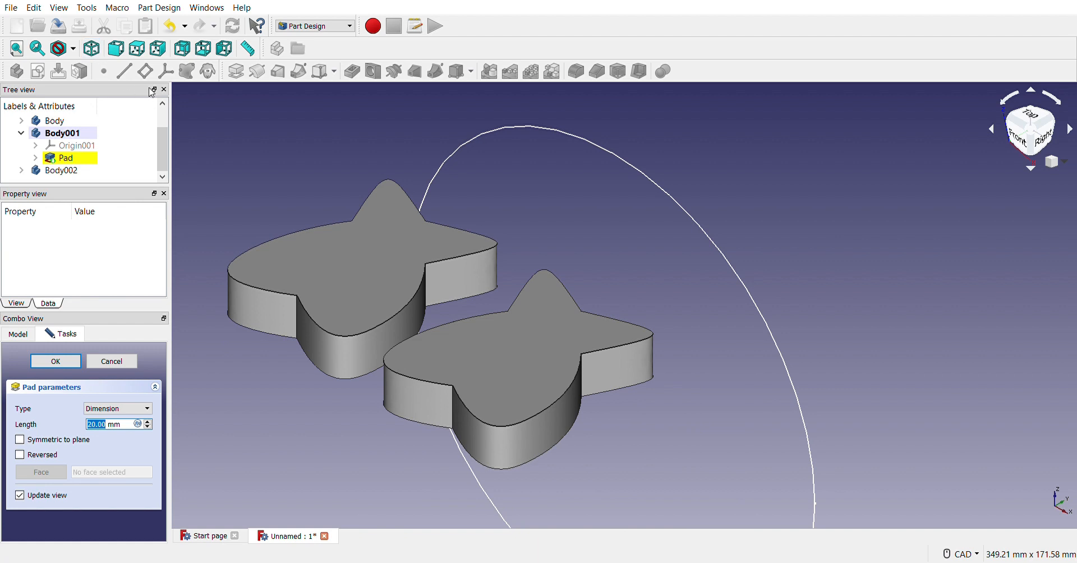
pyautogui.click(145, 52)
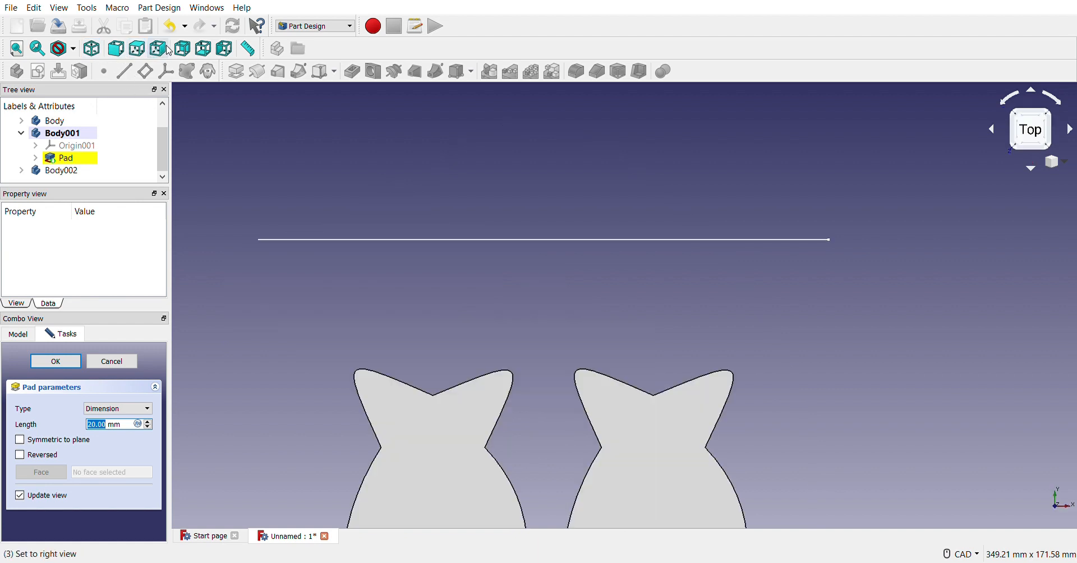
pyautogui.click(181, 49)
pyautogui.click(158, 50)
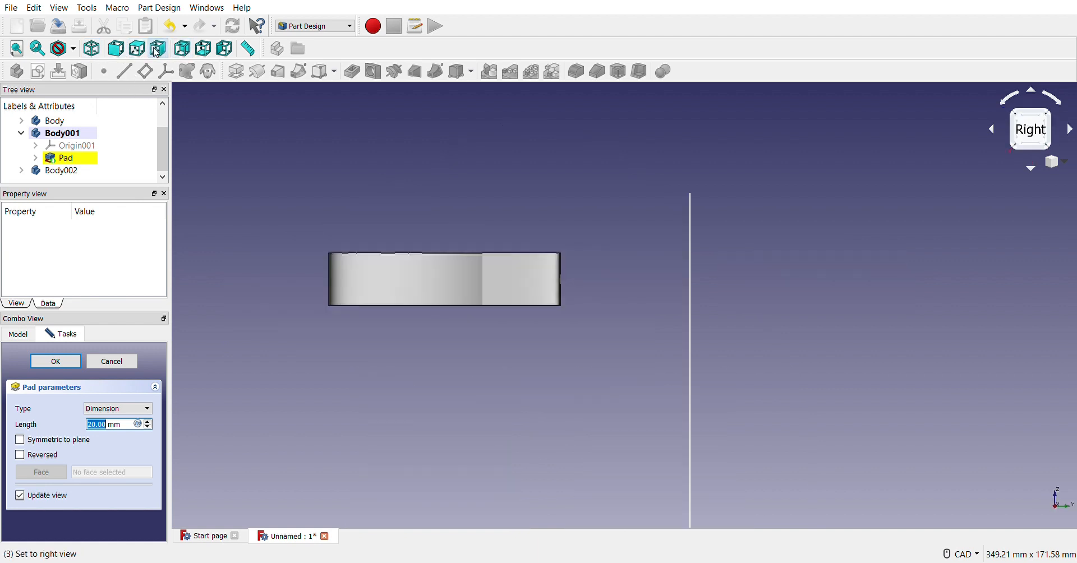
pyautogui.click(202, 50)
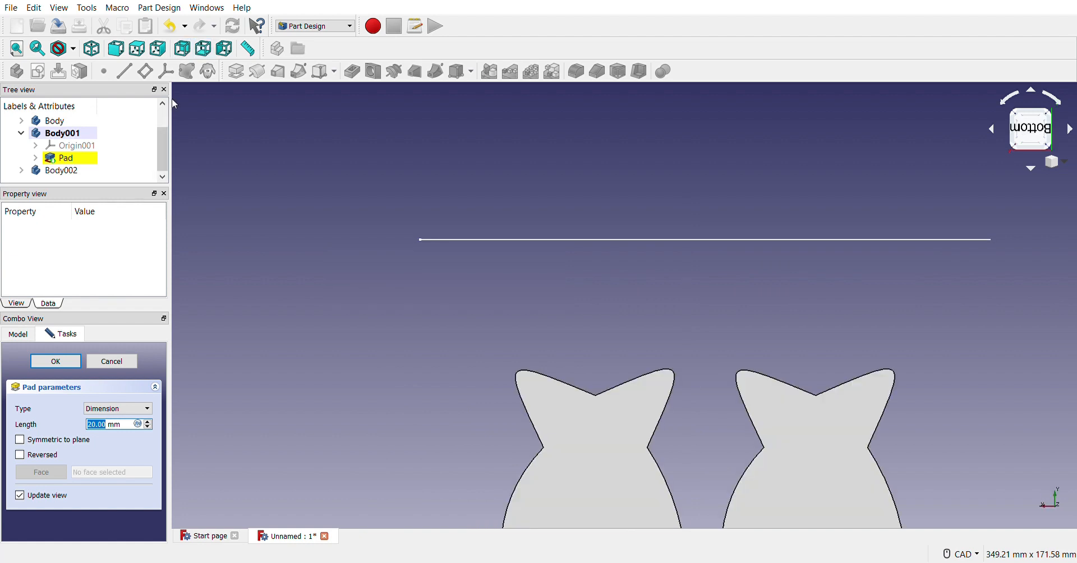
pyautogui.click(224, 50)
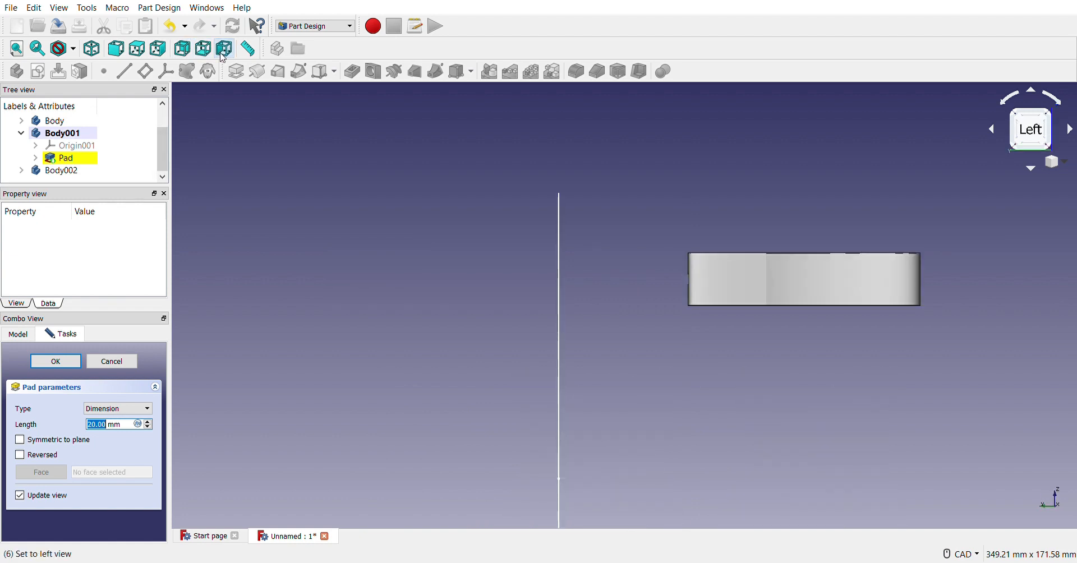
pyautogui.click(116, 49)
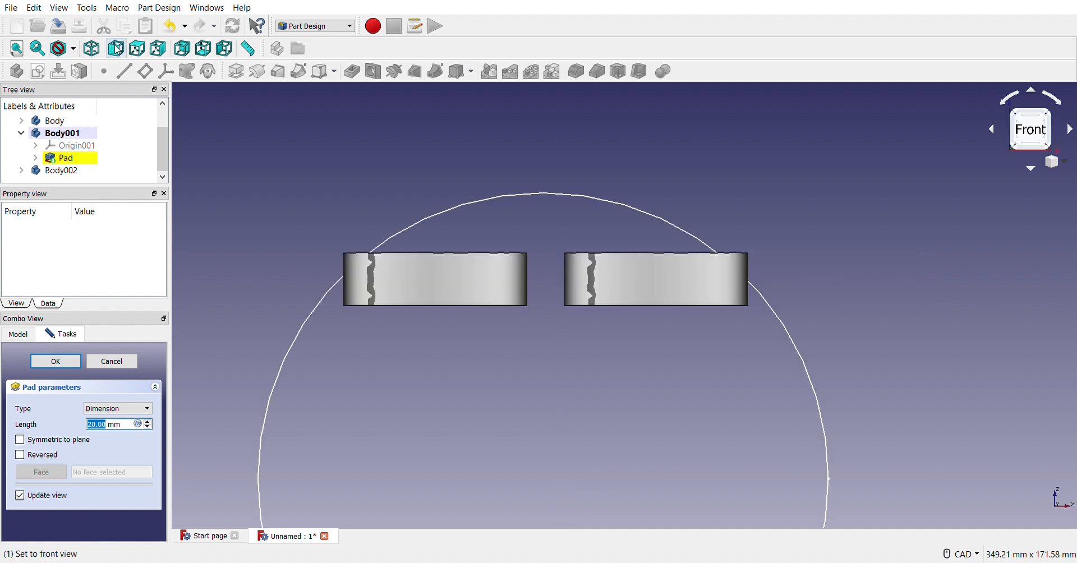
pyautogui.scroll(5, 112, 427)
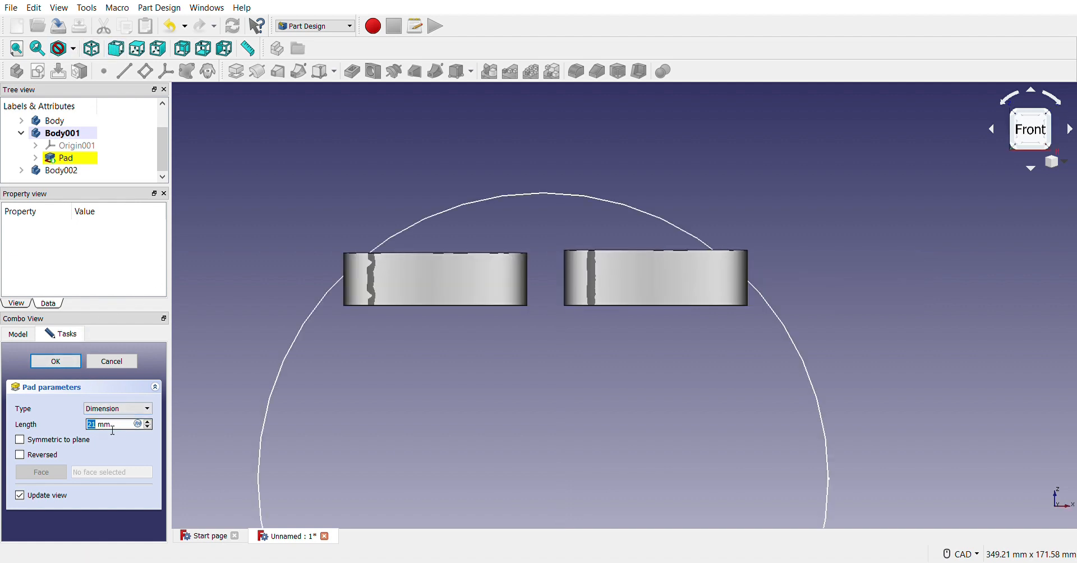
pyautogui.scroll(17, 113, 432)
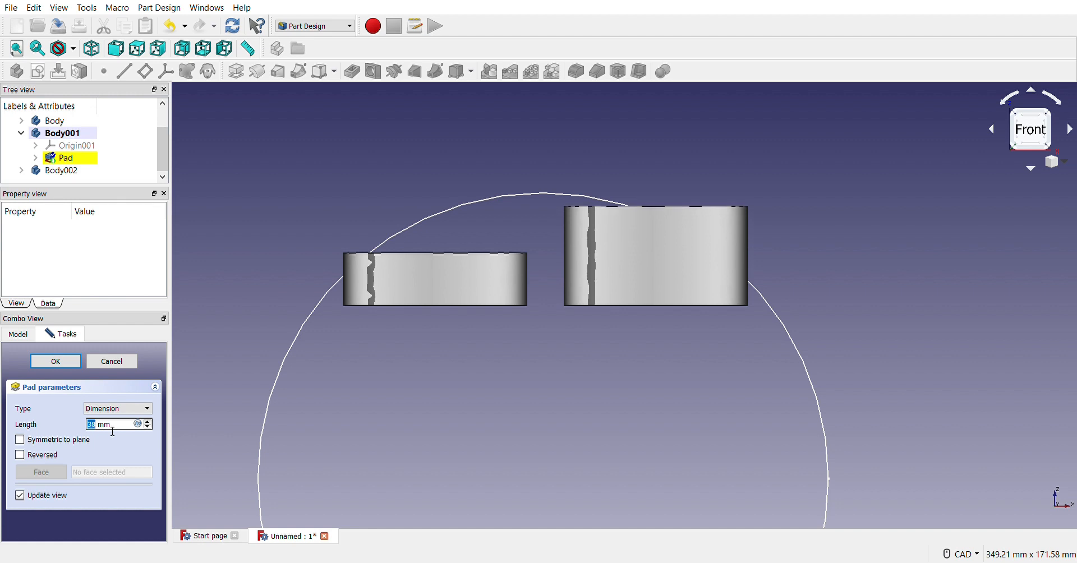
pyautogui.scroll(3, 113, 432)
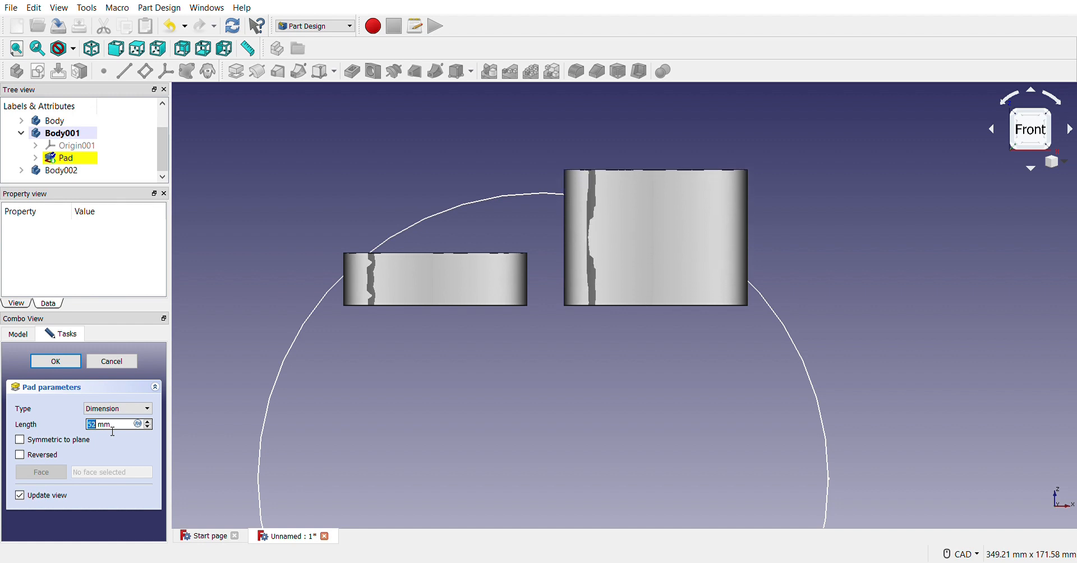
pyautogui.scroll(-2, 113, 432)
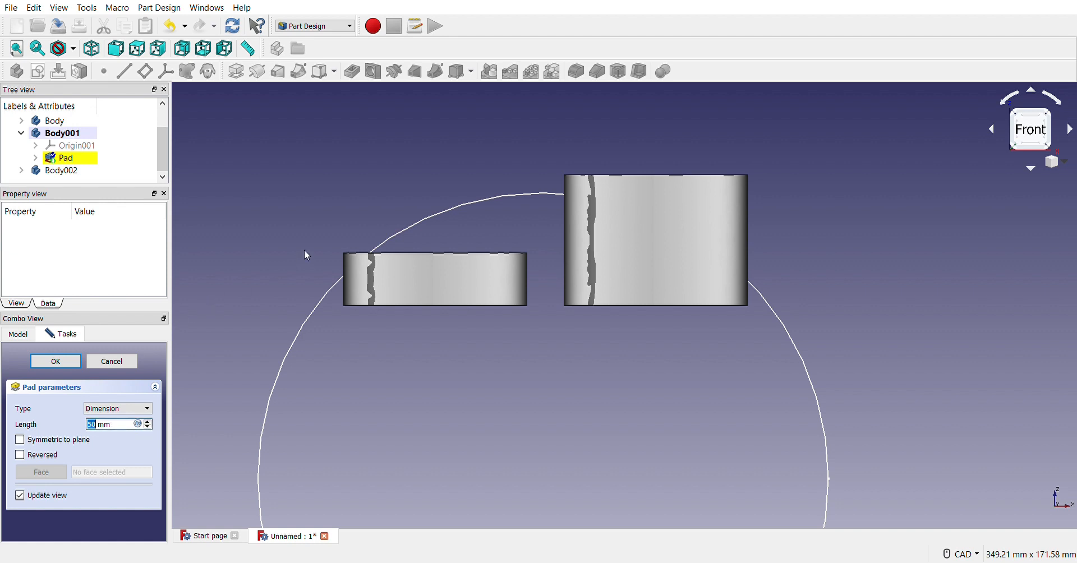
# - Try to edit the length of Pad001 in the first body, and make Body001 active again
pyautogui.scroll(1, 66, 136)
pyautogui.doubleClick(68, 145)
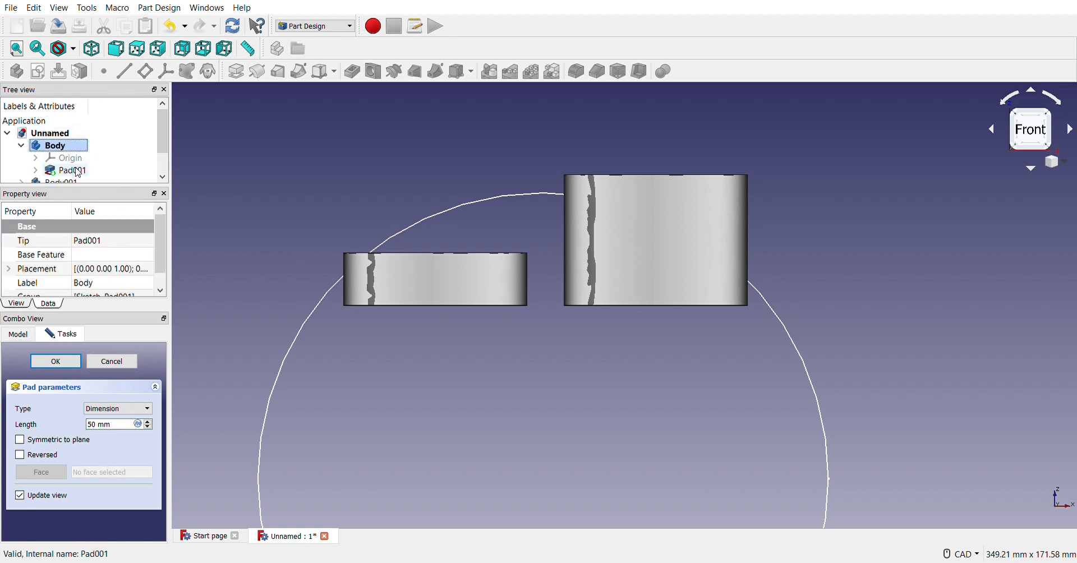
pyautogui.click(78, 172)
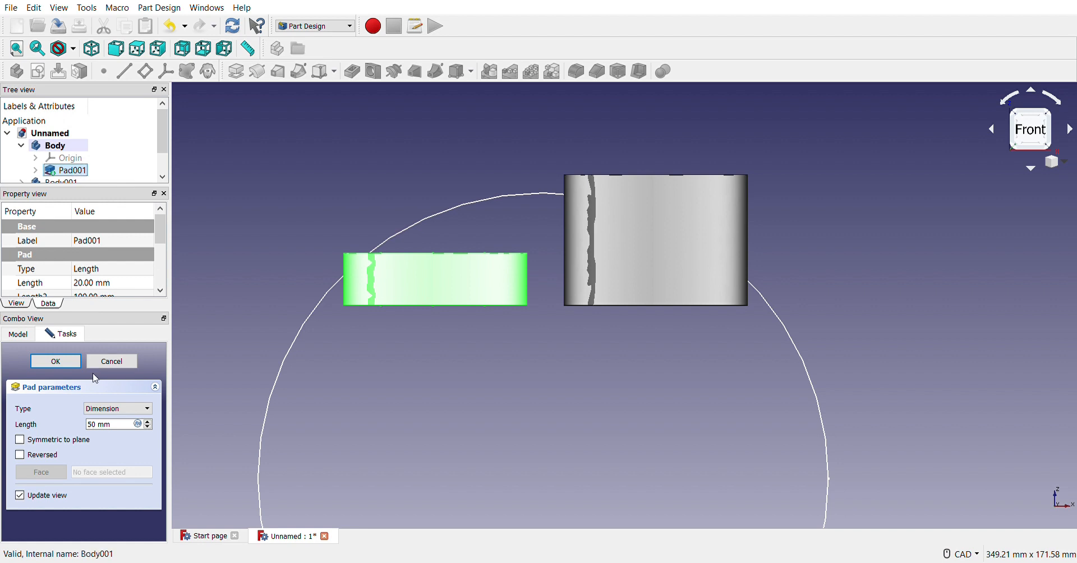
pyautogui.scroll(2, 127, 431)
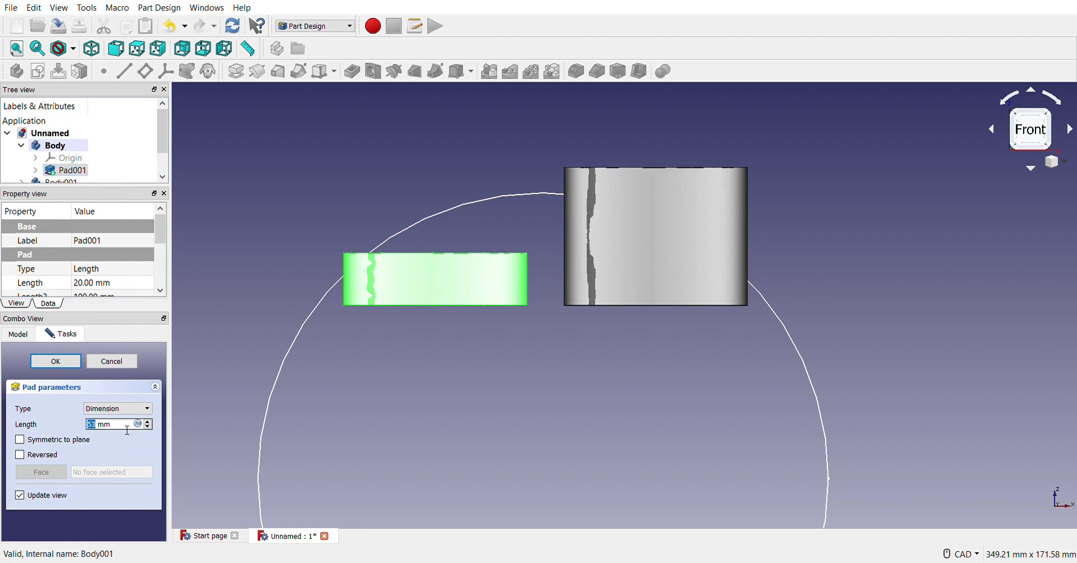
pyautogui.scroll(-2, 127, 430)
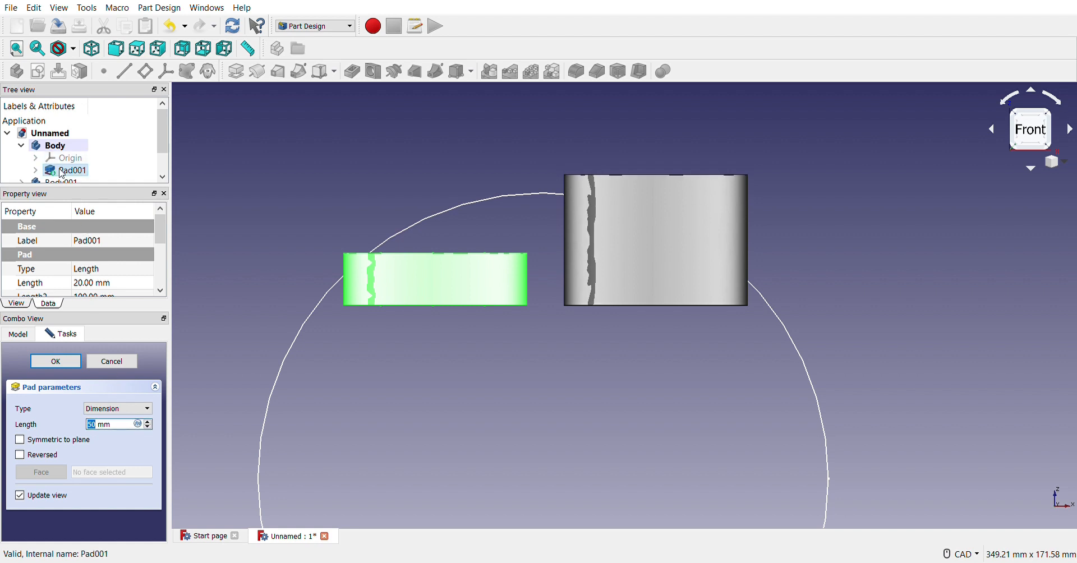
pyautogui.scroll(-1, 76, 179)
pyautogui.doubleClick(74, 159)
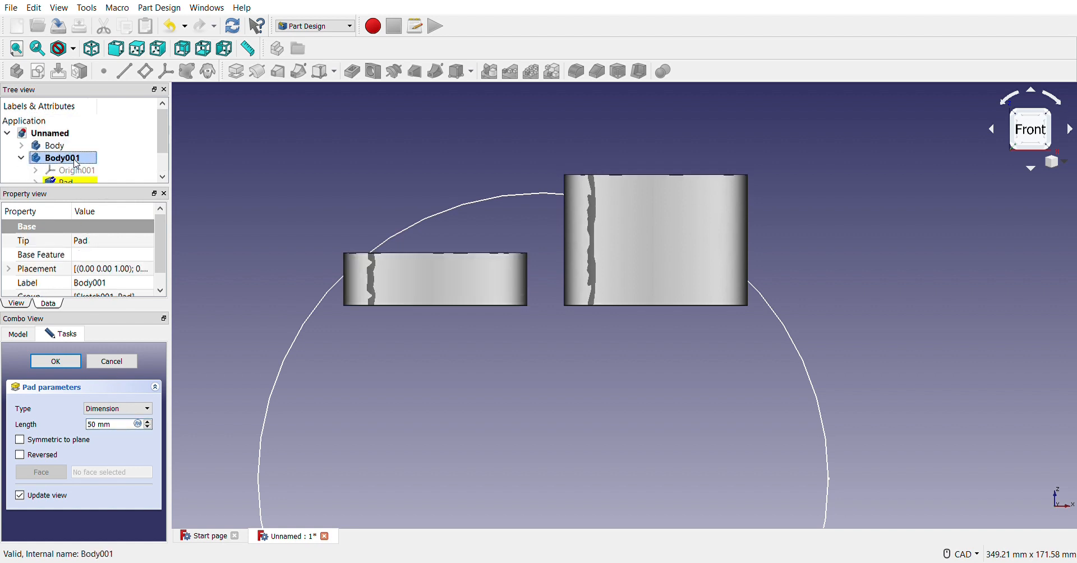
# - Set the length of the first body's Pad001 to 50 mm to match Body001's pad
pyautogui.scroll(-1, 77, 163)
pyautogui.click(116, 424)
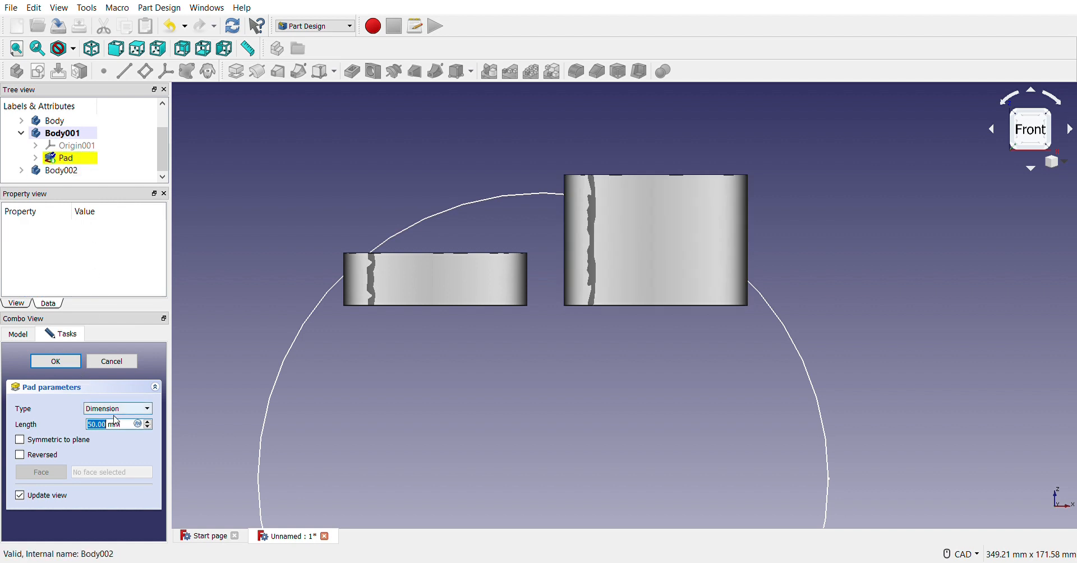
pyautogui.click(79, 163)
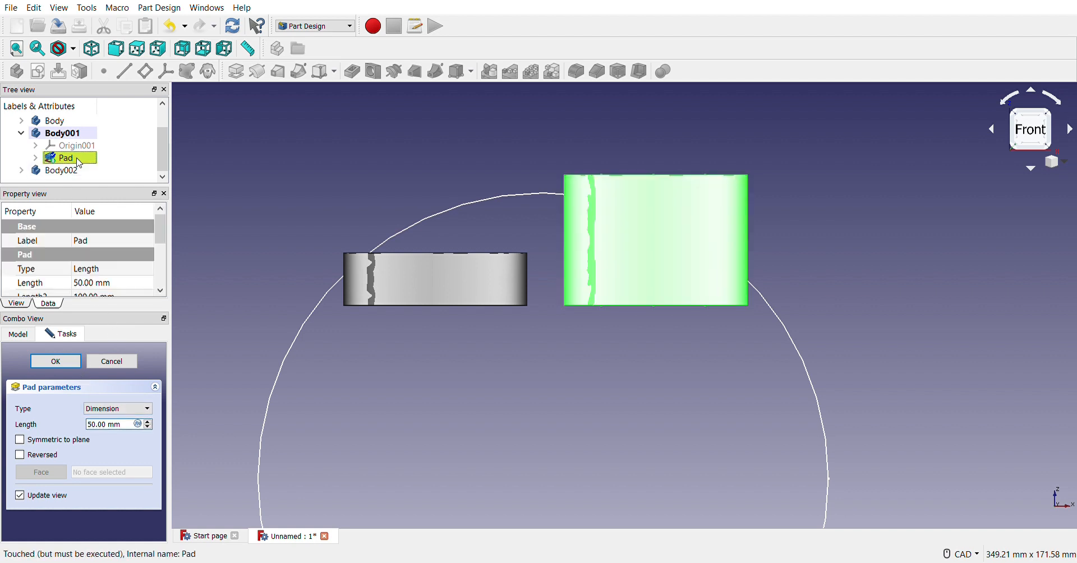
pyautogui.scroll(1, 79, 163)
pyautogui.click(83, 149)
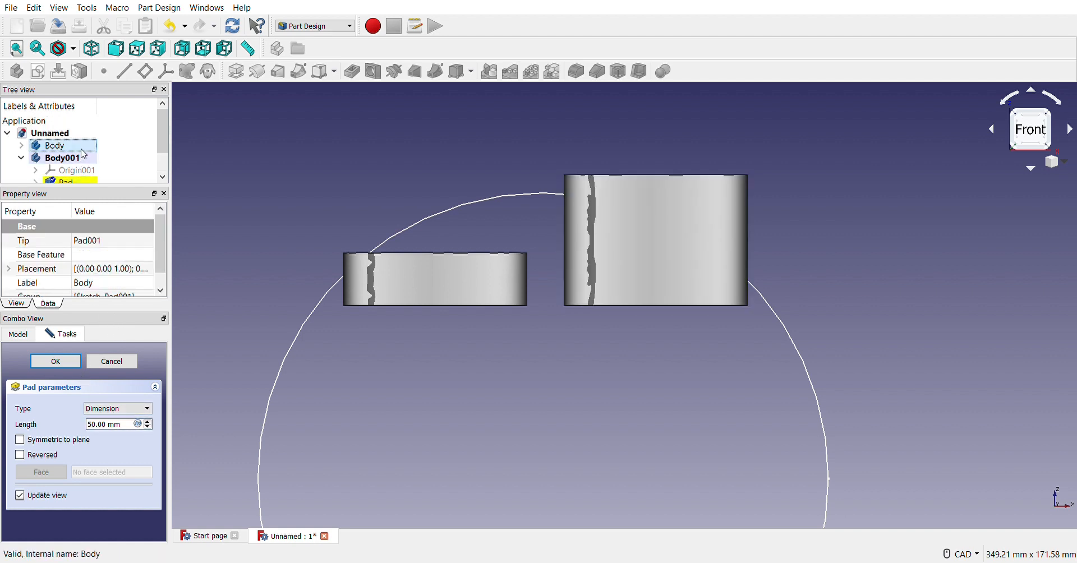
pyautogui.doubleClick(85, 171)
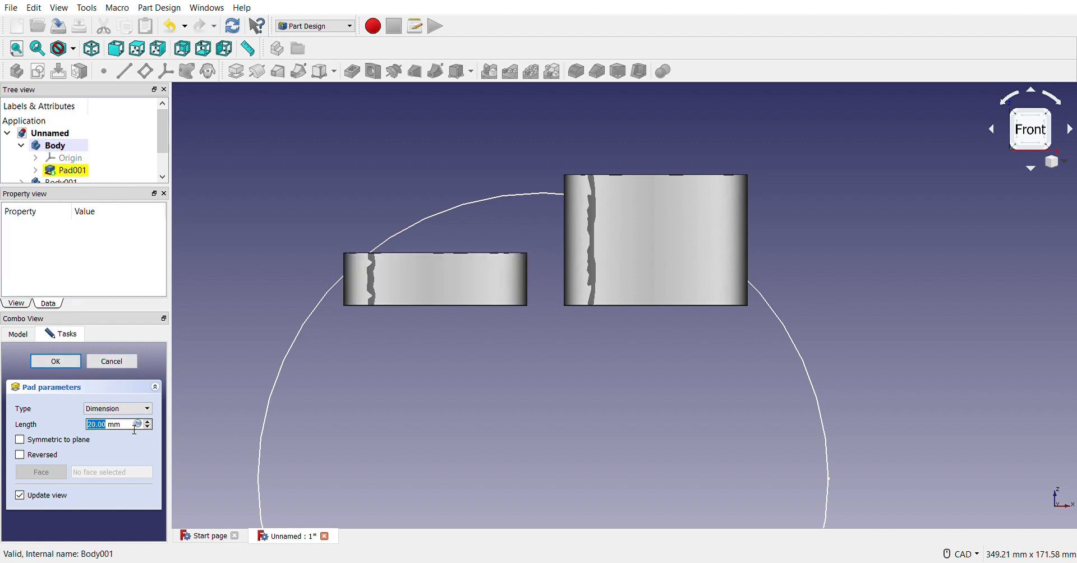
pyautogui.scroll(20, 134, 430)
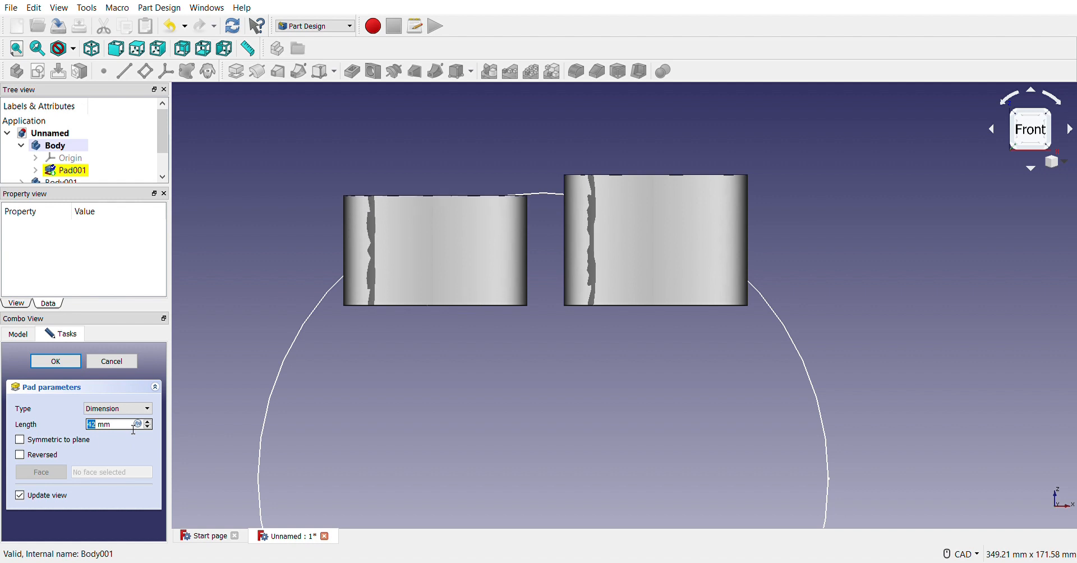
pyautogui.scroll(10, 135, 430)
pyautogui.scroll(-2, 134, 430)
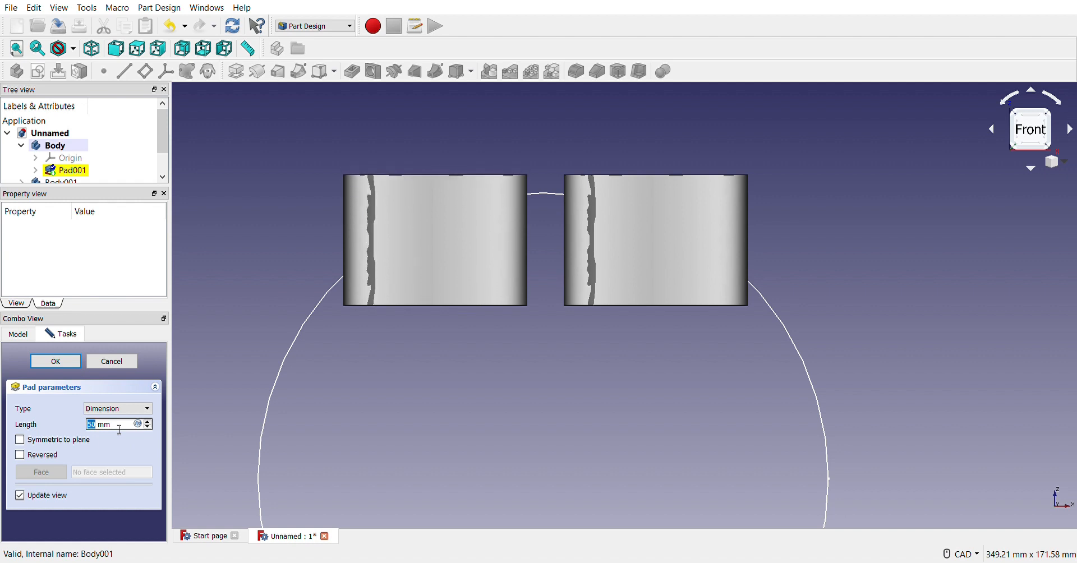
pyautogui.click(55, 364)
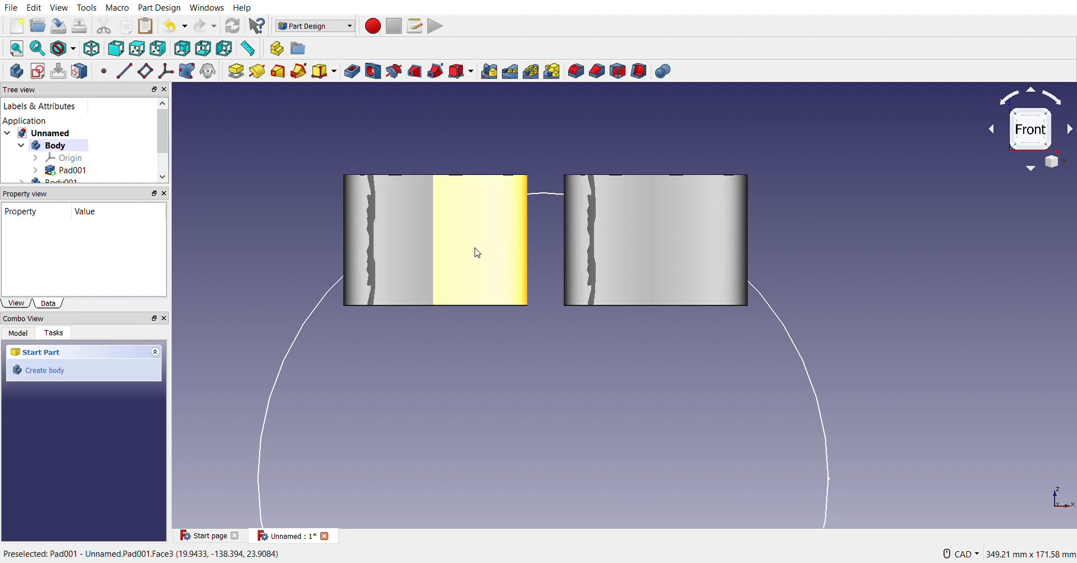
# - Activate Body002 and try padding its circle sketch to a length of 94 mm in isometric view
pyautogui.scroll(-1, 73, 163)
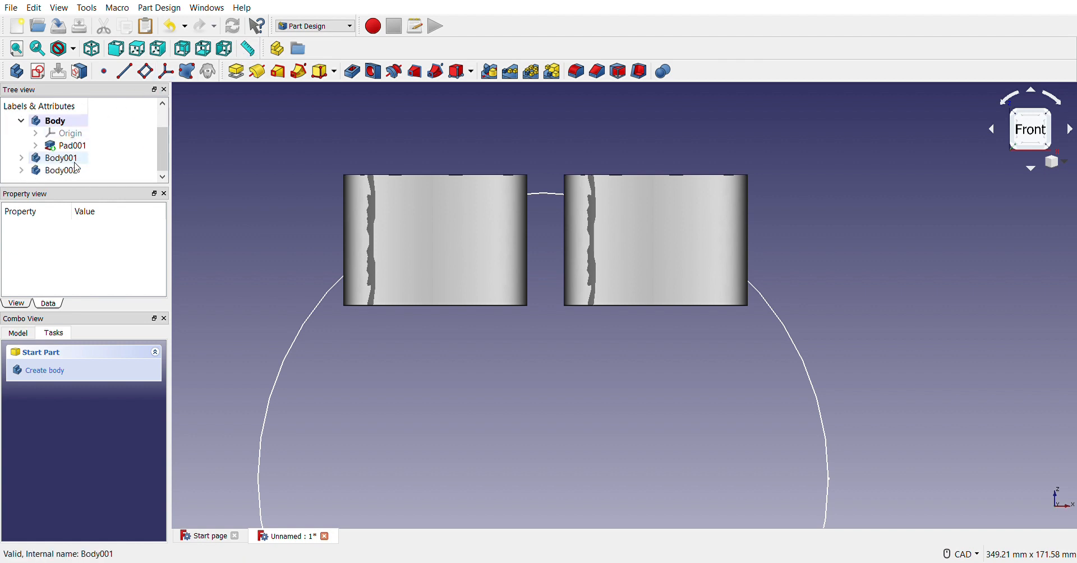
pyautogui.doubleClick(72, 172)
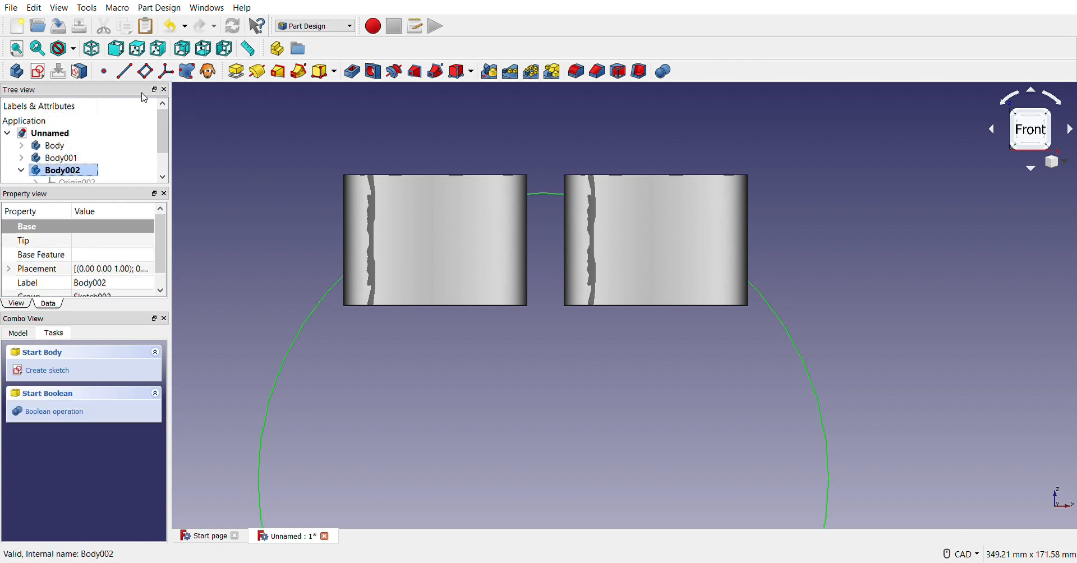
pyautogui.click(92, 49)
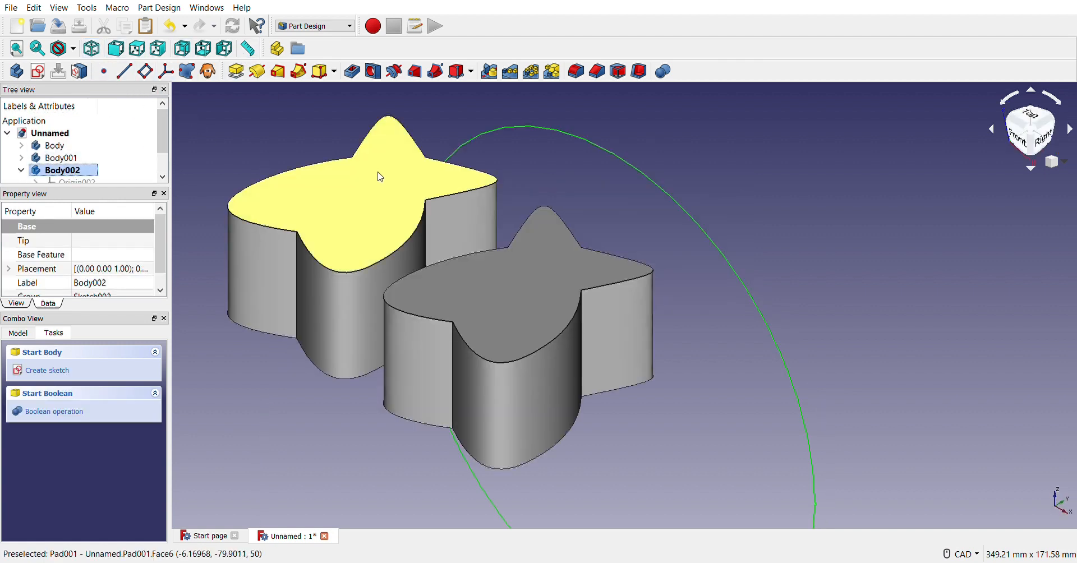
pyautogui.click(236, 71)
pyautogui.write('34')
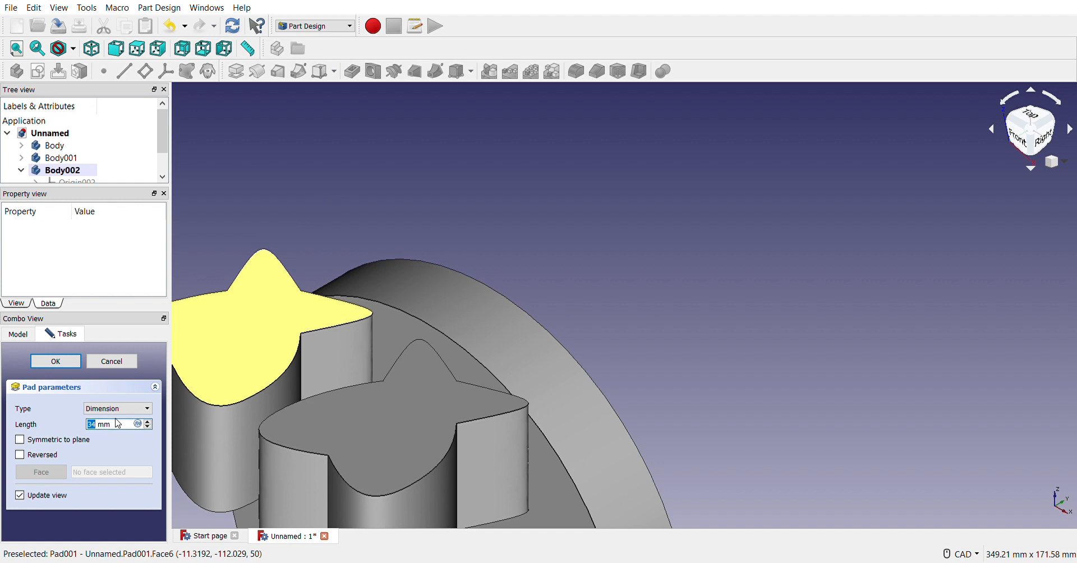
pyautogui.scroll(20, 119, 425)
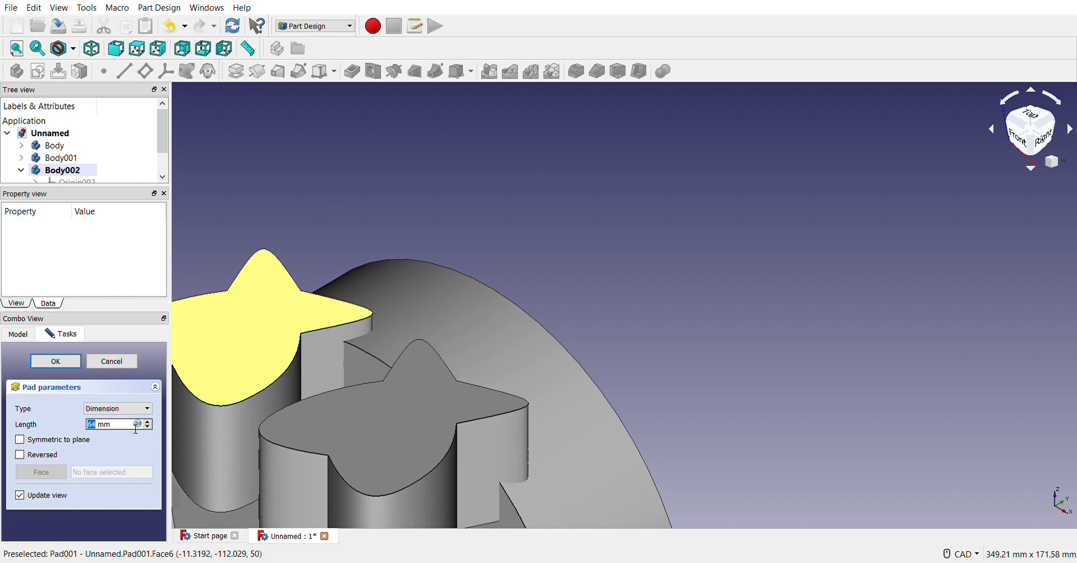
pyautogui.scroll(20, 135, 429)
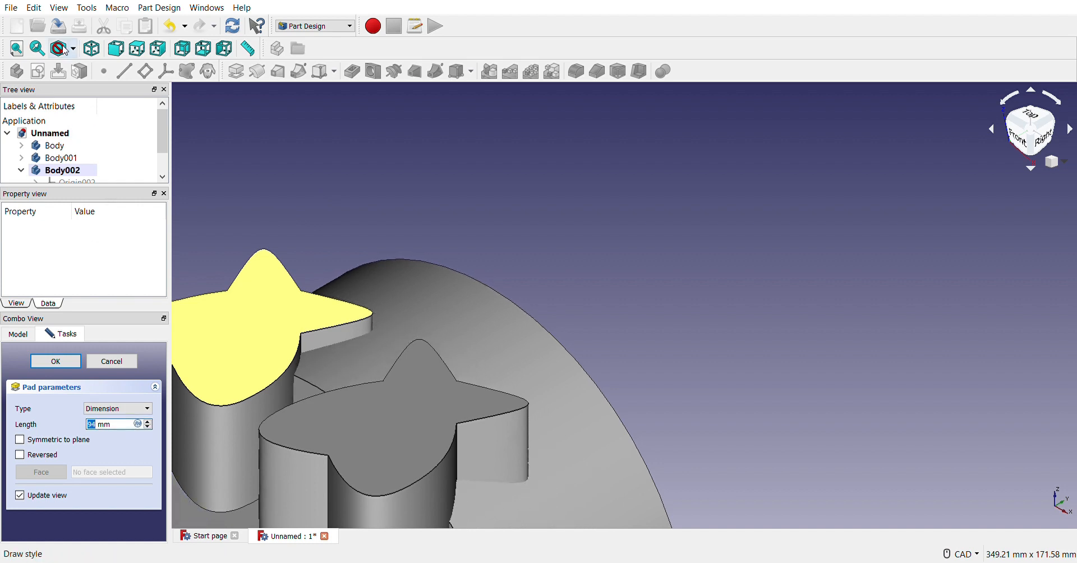
pyautogui.click(18, 51)
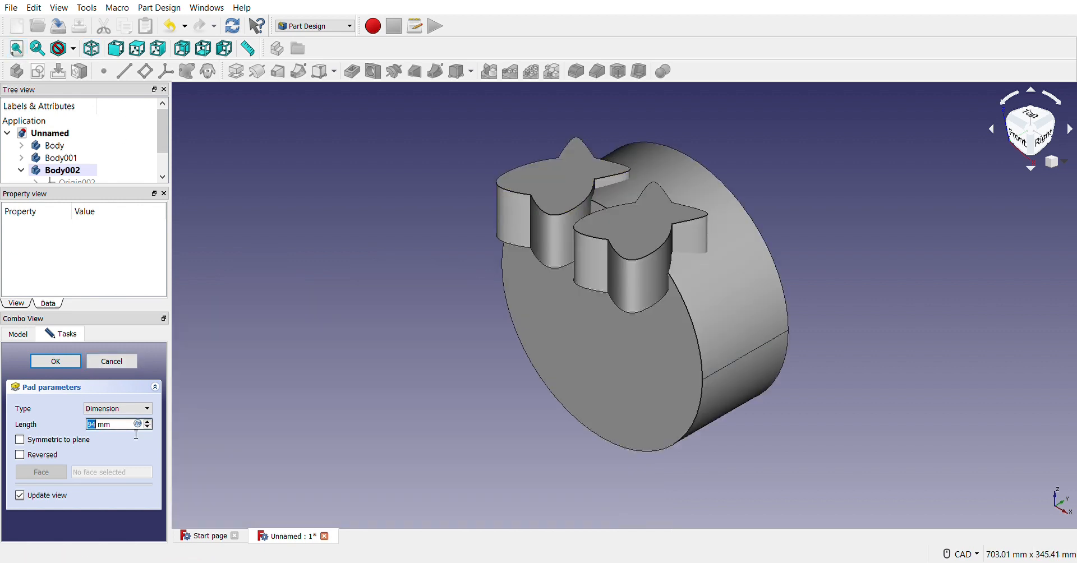
# - Try to extend the circle's pad to 229 mm so the cylinder runs past both fish-shaped pads
pyautogui.scroll(20, 136, 429)
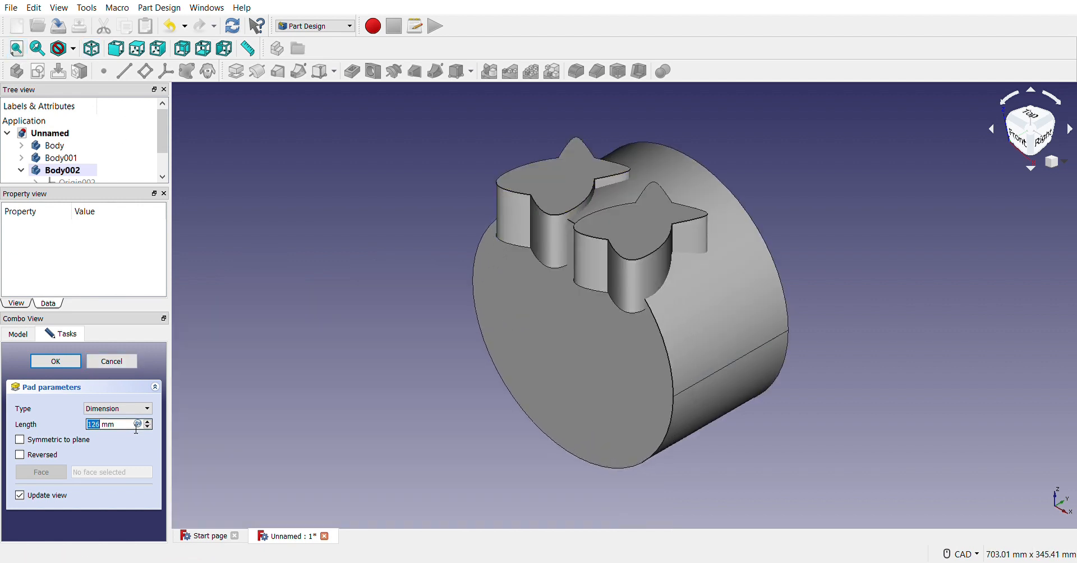
pyautogui.scroll(20, 136, 429)
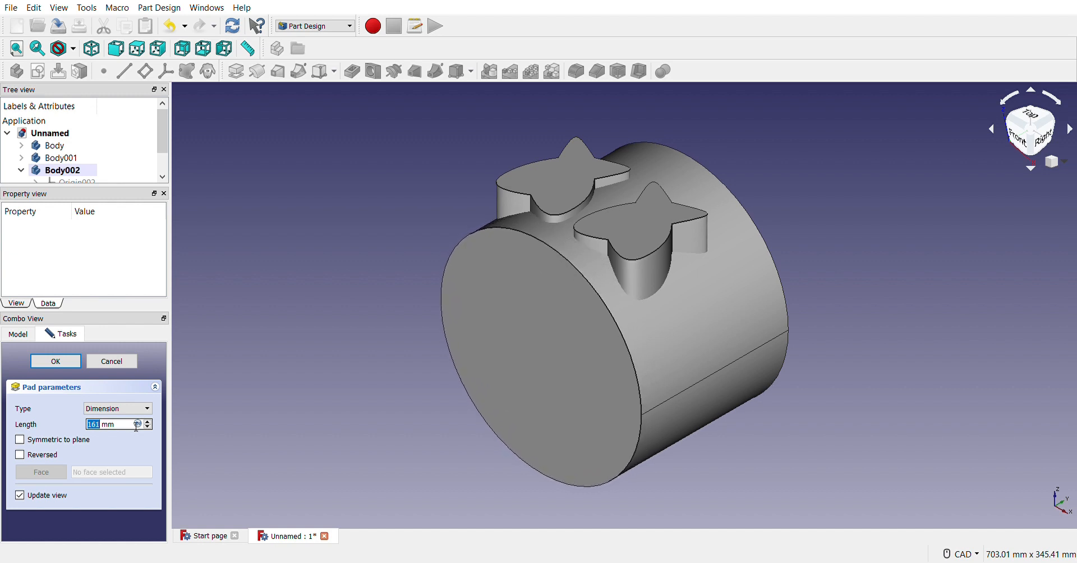
pyautogui.scroll(20, 136, 428)
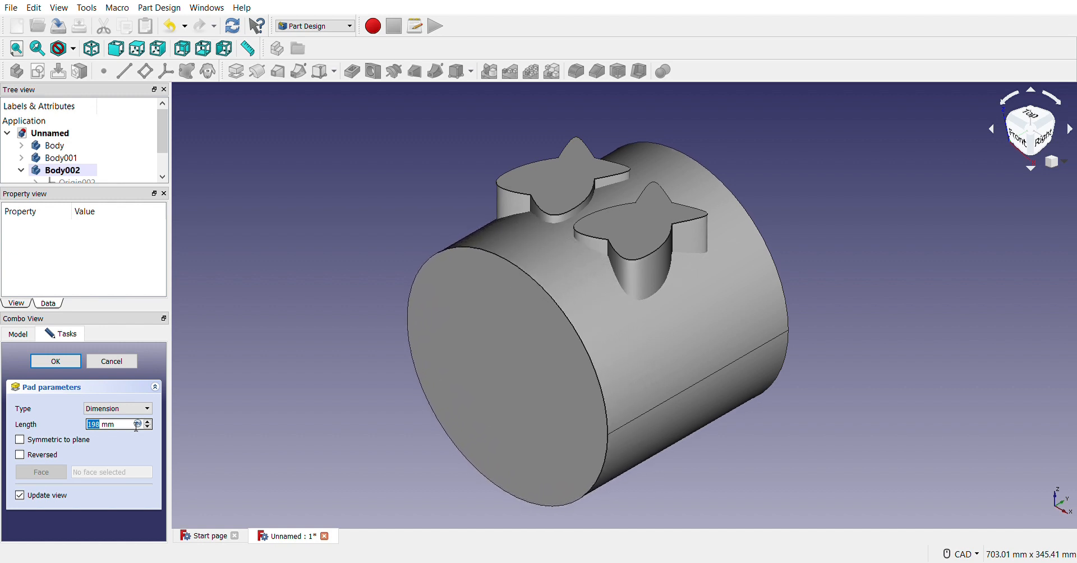
pyautogui.scroll(20, 136, 427)
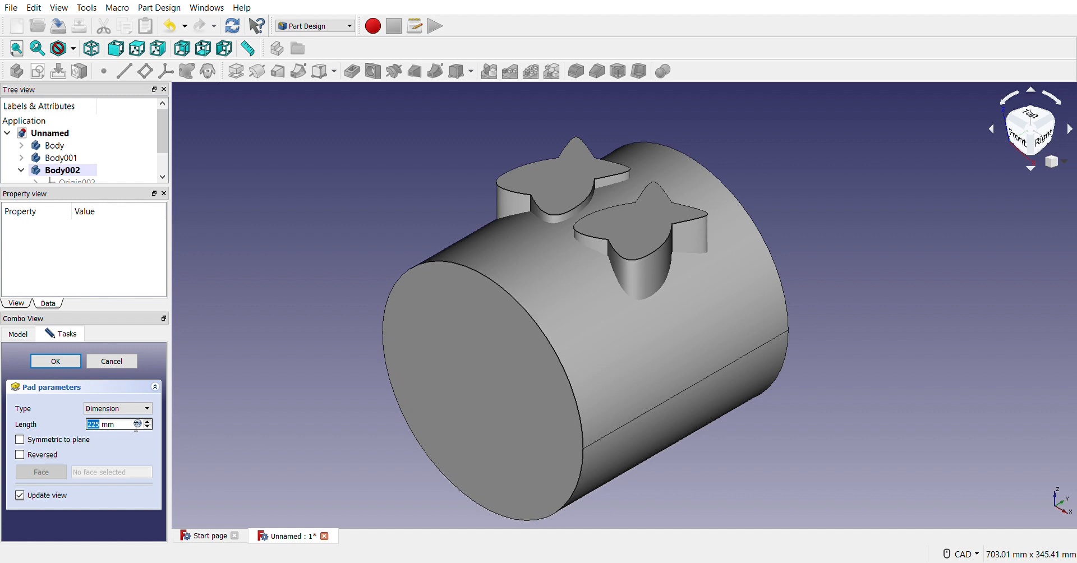
pyautogui.scroll(7, 137, 428)
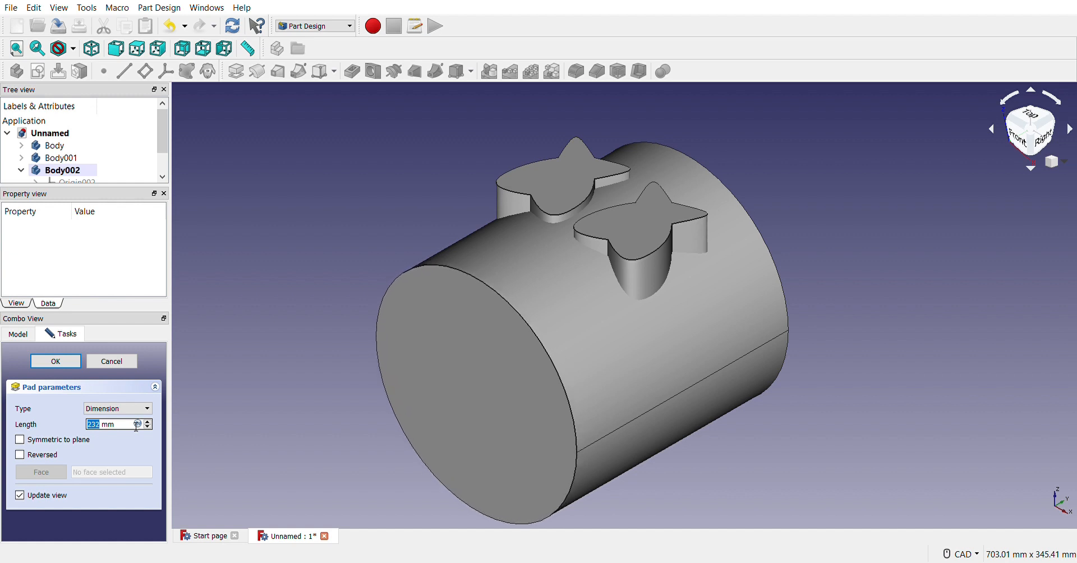
pyautogui.scroll(7, 137, 428)
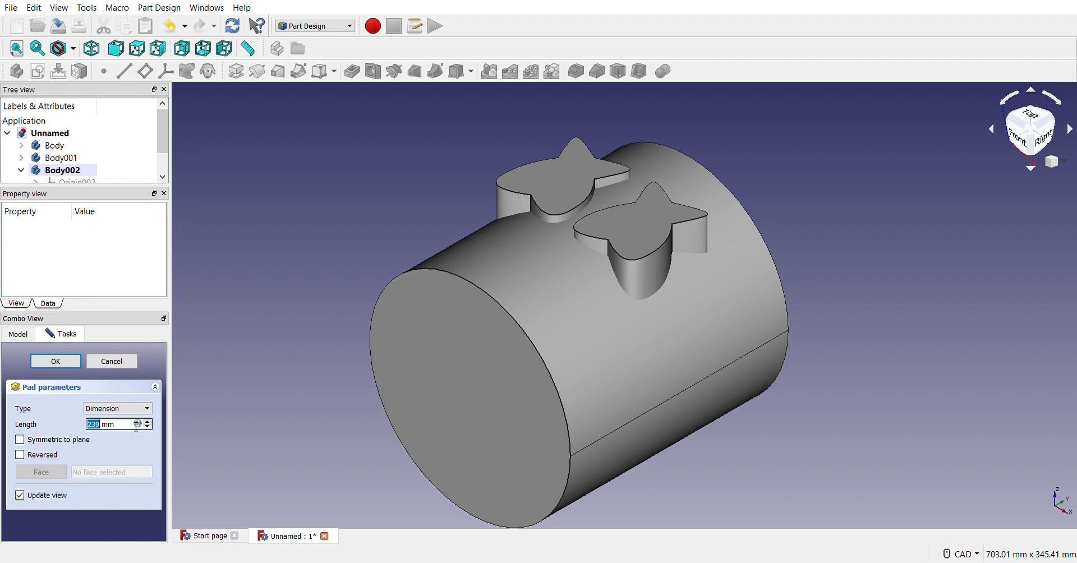
pyautogui.scroll(9, 136, 427)
pyautogui.scroll(-19, 136, 428)
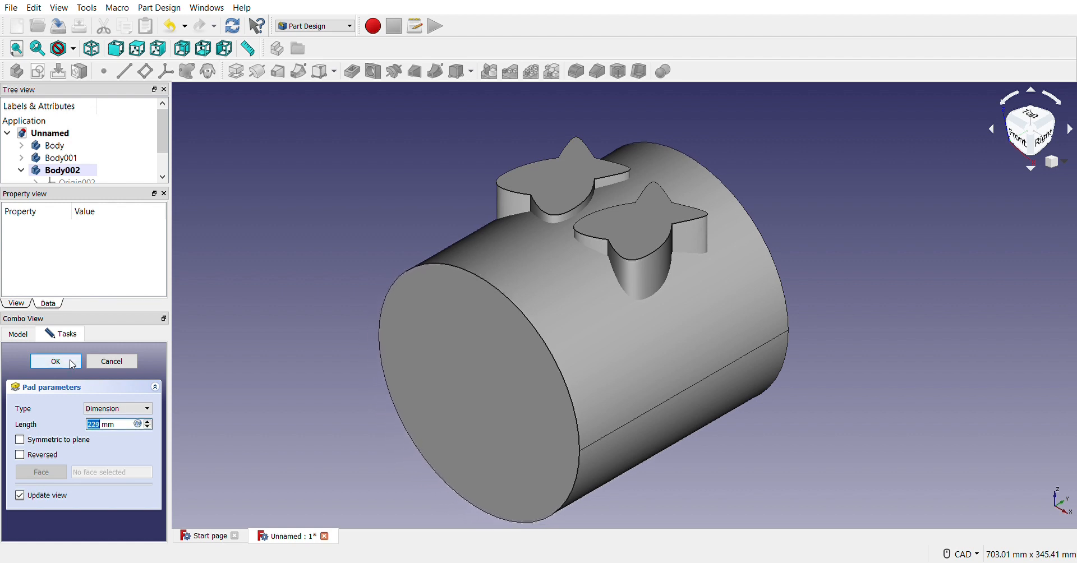
pyautogui.click(73, 361)
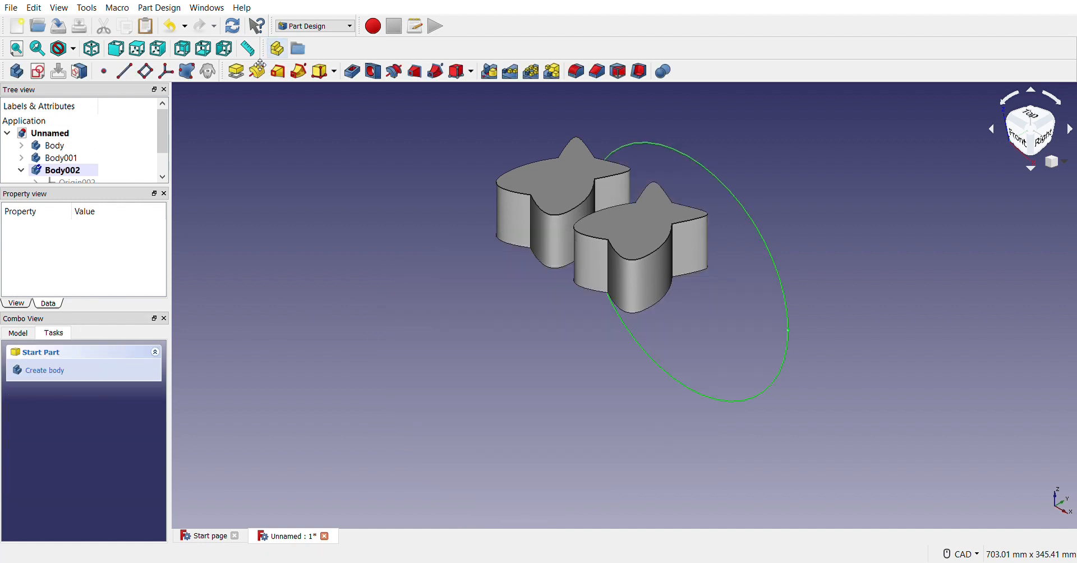
# - Create another new body and start a sketch on its XY plane
pyautogui.click(16, 72)
pyautogui.scroll(-5, 486, 145)
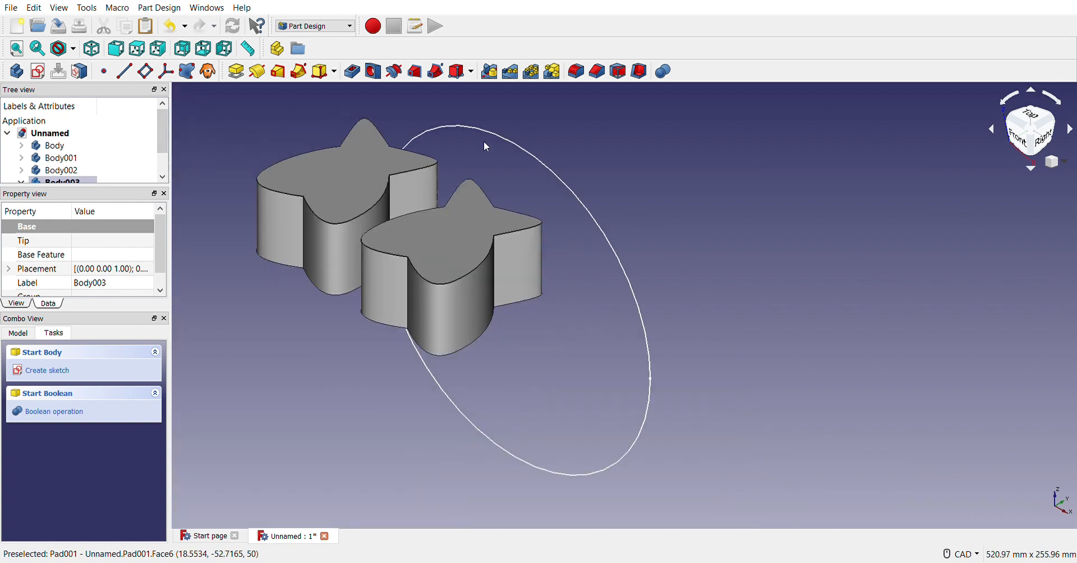
pyautogui.scroll(-1, 79, 164)
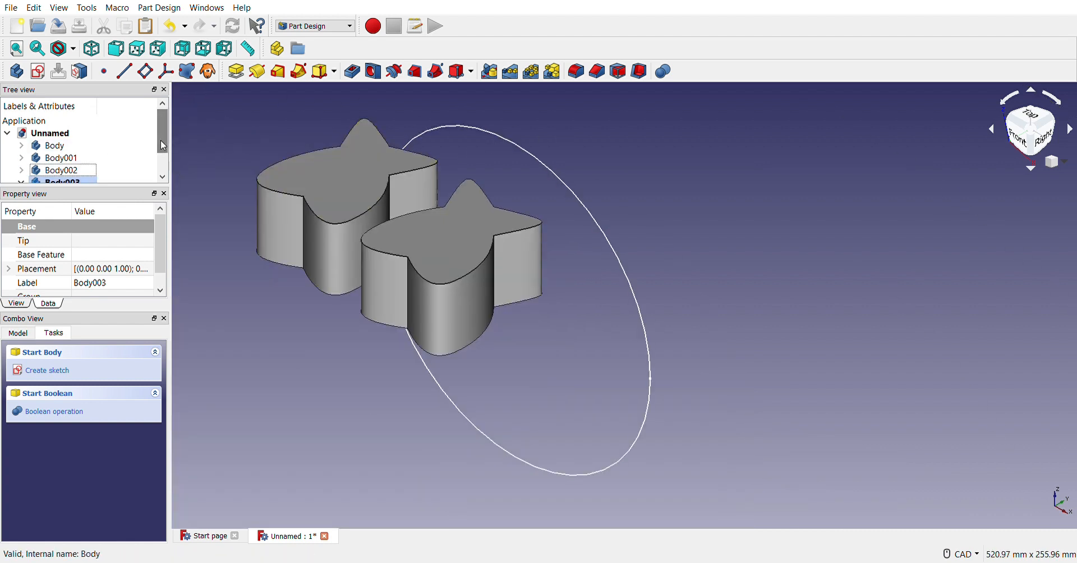
pyautogui.click(38, 72)
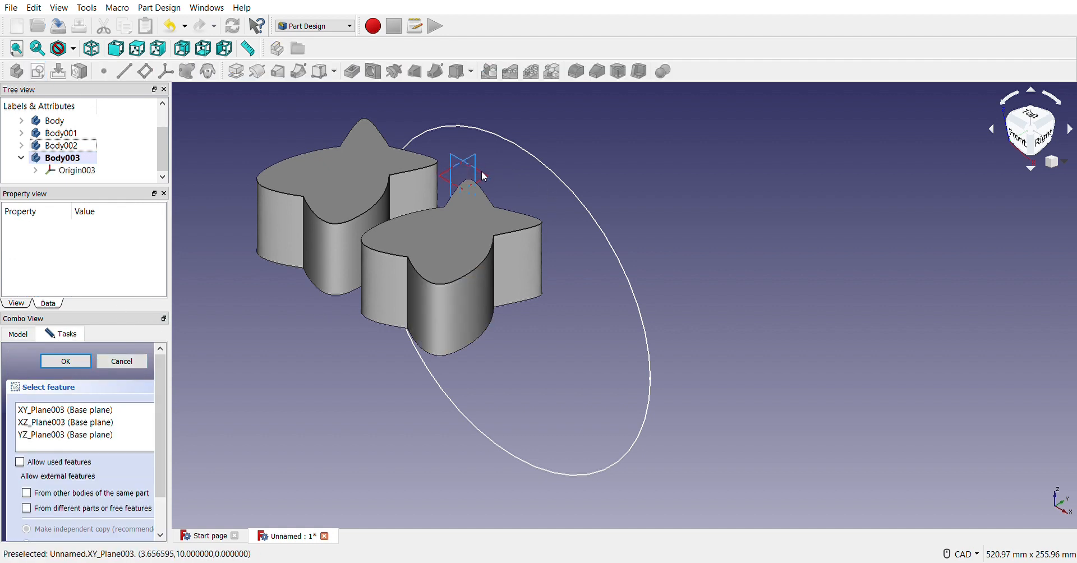
pyautogui.scroll(5, 478, 173)
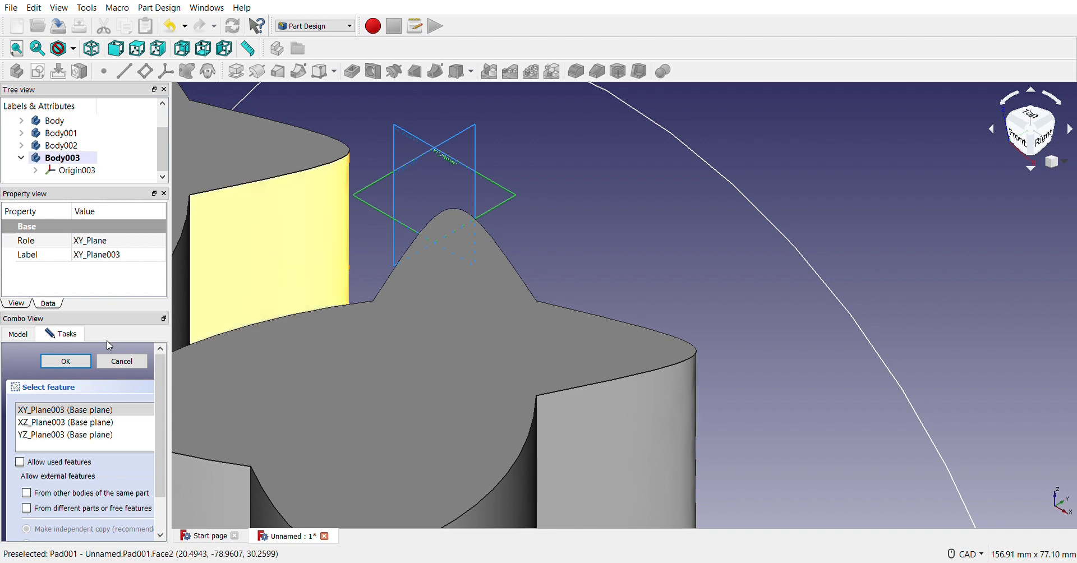
pyautogui.click(76, 362)
# - Draw a rectangle just below the two fish-shaped pads in the top view and constrain its width to 180 mm
pyautogui.scroll(-8, 464, 283)
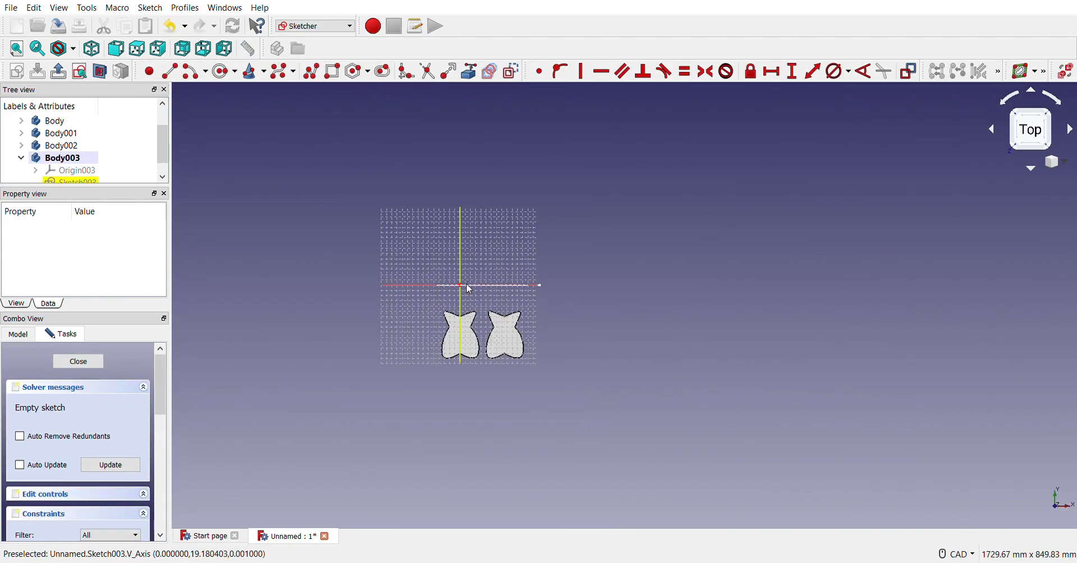
pyautogui.scroll(10, 496, 382)
pyautogui.scroll(-4, 496, 382)
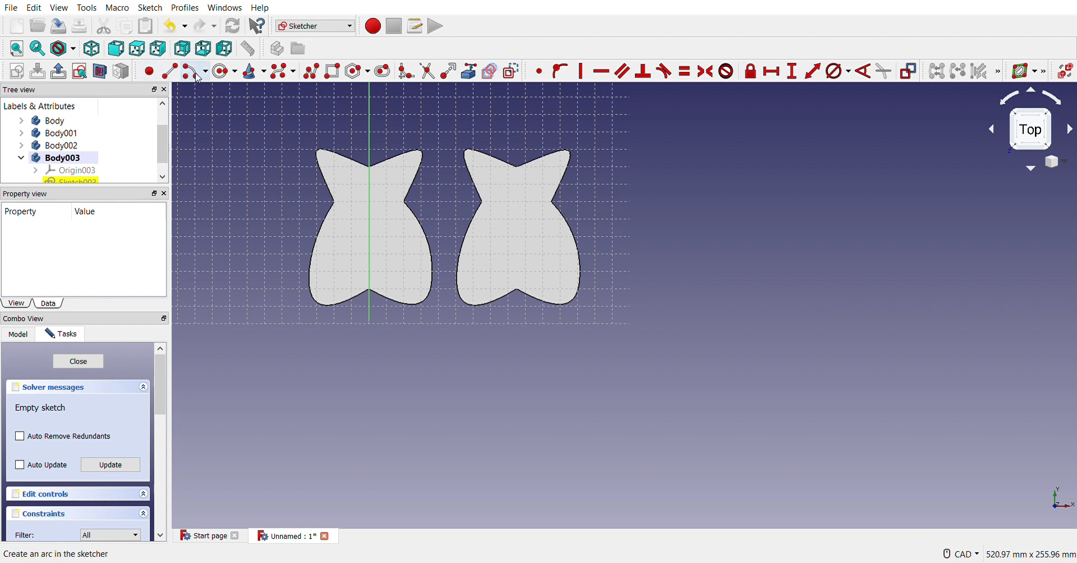
pyautogui.click(332, 76)
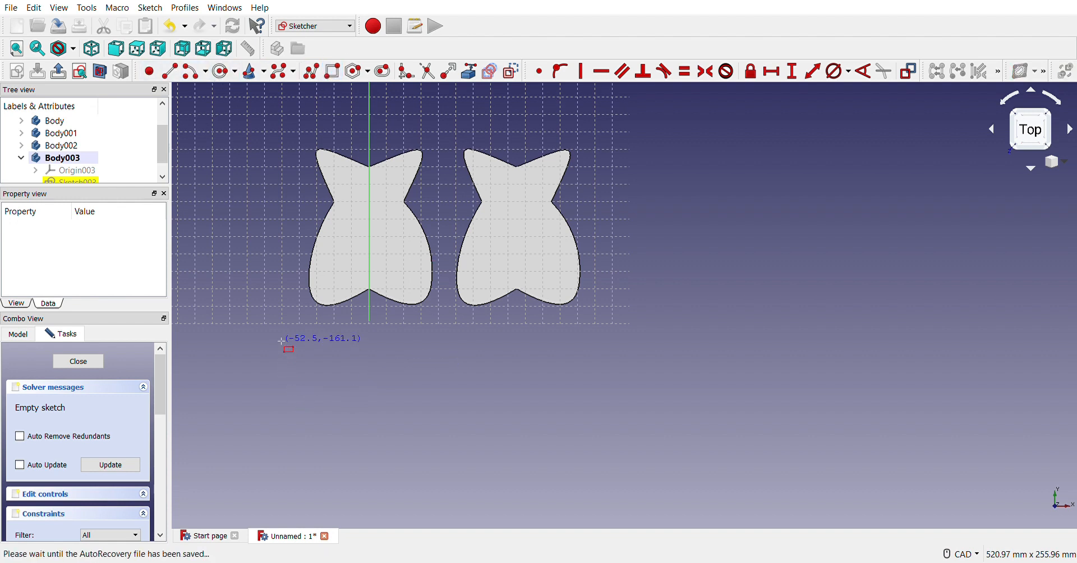
pyautogui.click(302, 315)
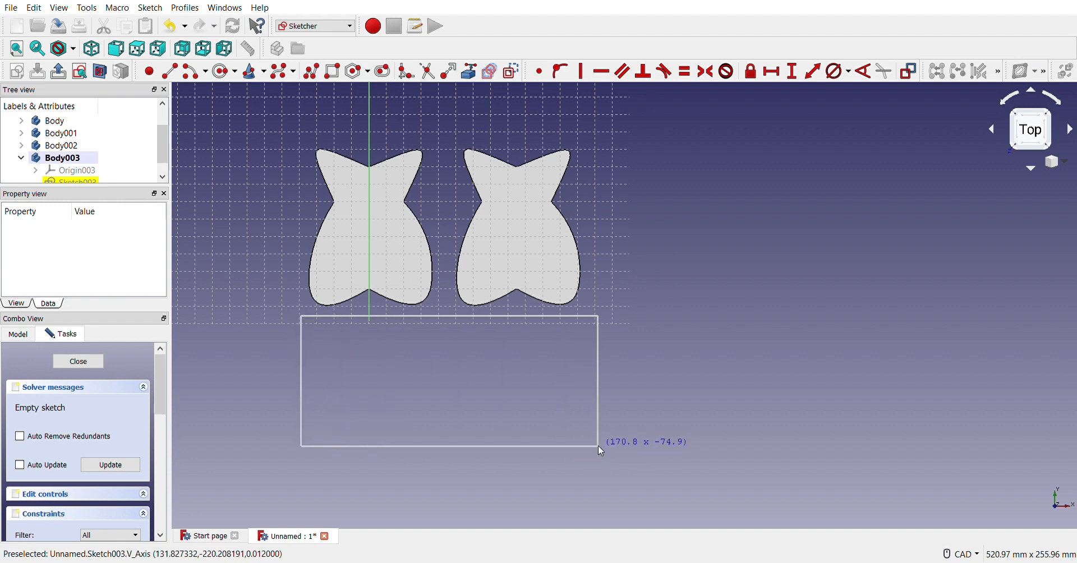
pyautogui.click(599, 448)
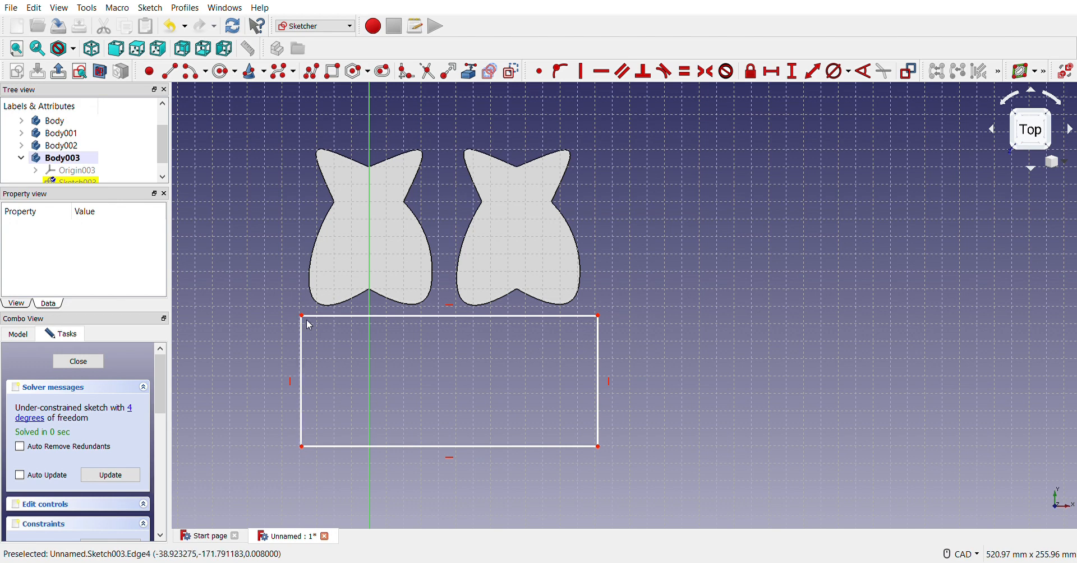
pyautogui.moveTo(303, 316); pyautogui.dragTo(286, 333)
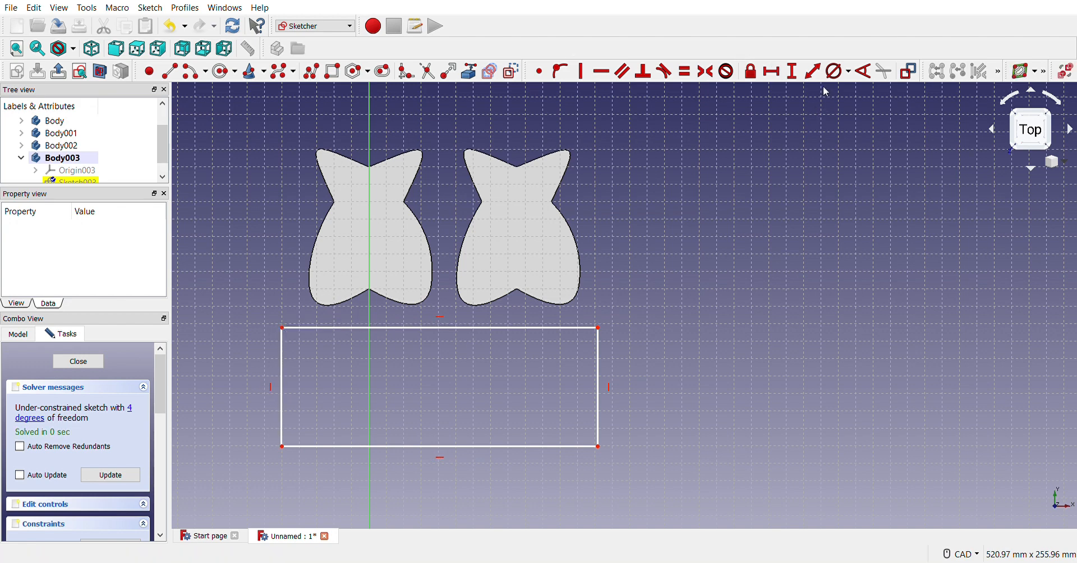
pyautogui.click(813, 71)
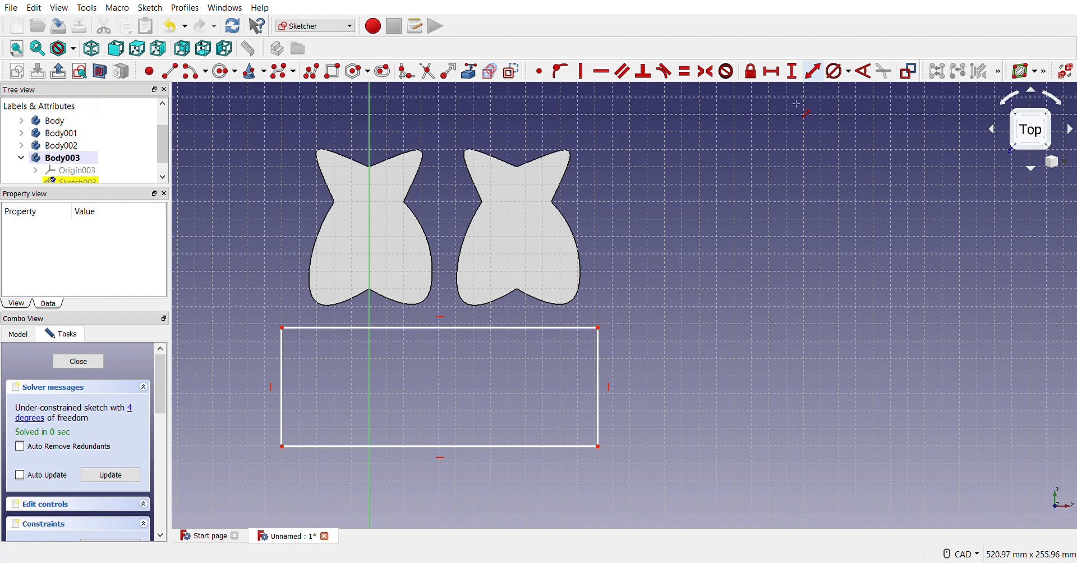
pyautogui.click(535, 329)
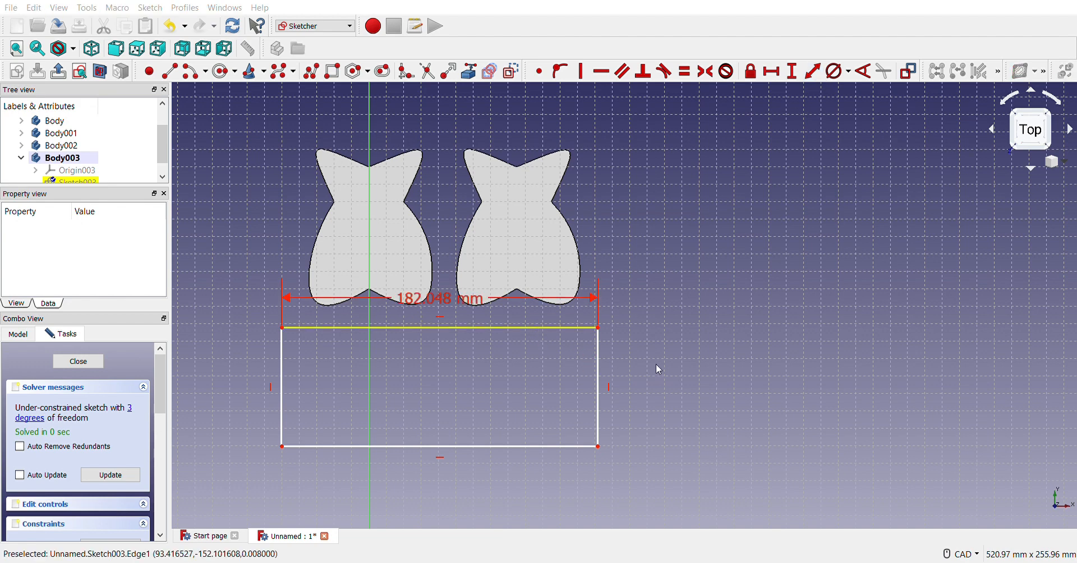
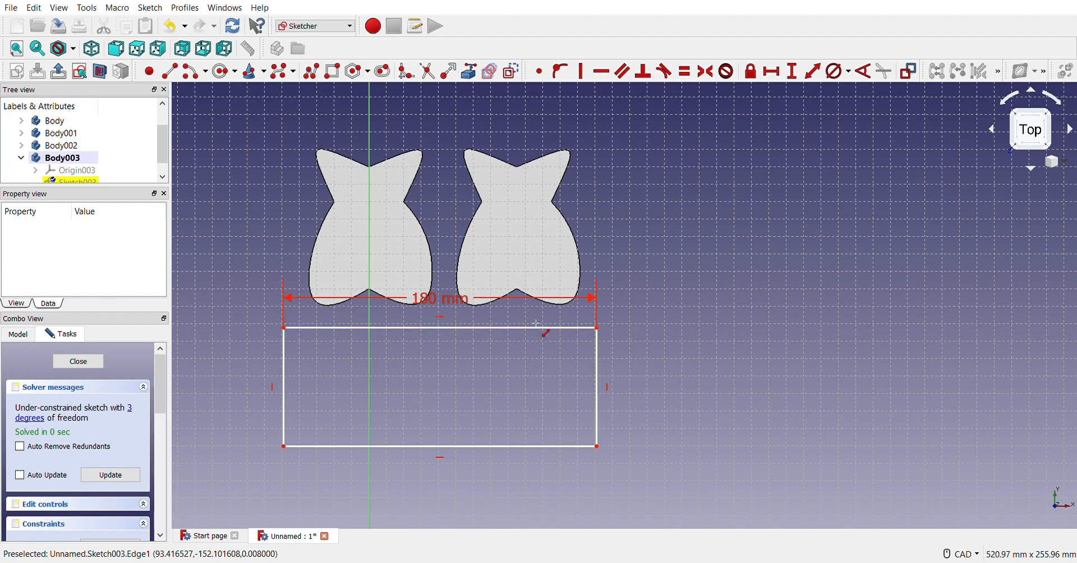
# - Constrain the rectangle's height to 50 mm and move it slightly up and right beneath the fish-shaped pads
pyautogui.click(598, 404)
pyautogui.click(616, 338)
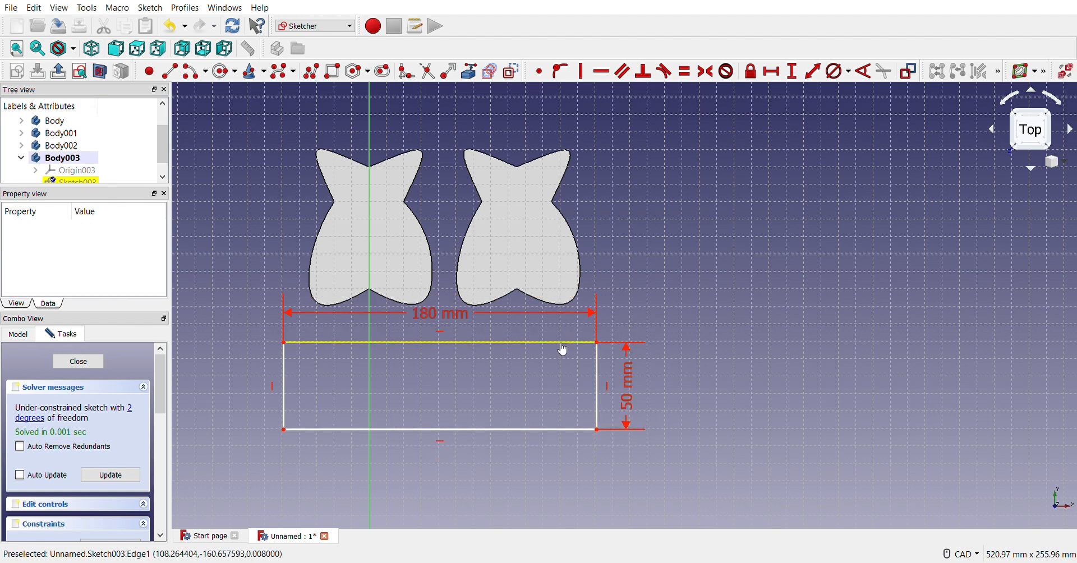
pyautogui.moveTo(557, 343); pyautogui.dragTo(563, 334)
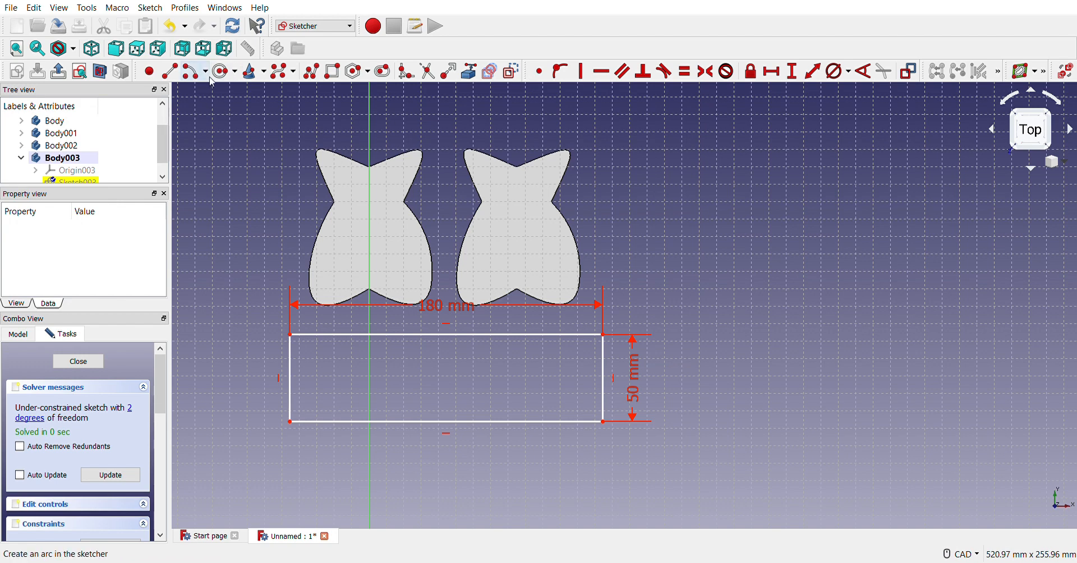
# - Draw a horizontal guide line about 83 mm long beneath the rectangle's bottom edge and a vertical one about 25 mm long inside it, constraining their directions
pyautogui.click(169, 71)
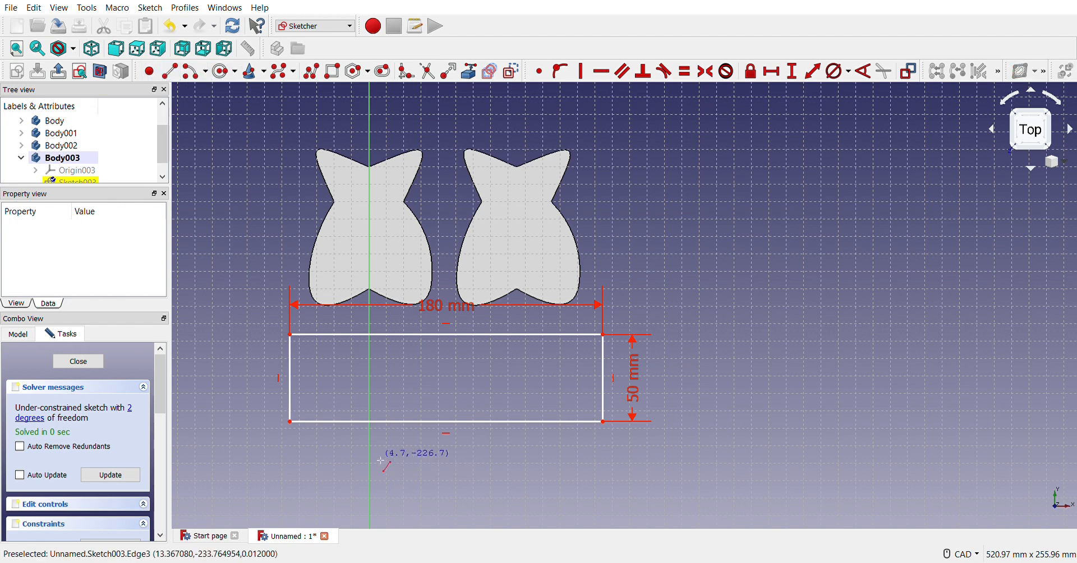
pyautogui.click(292, 427)
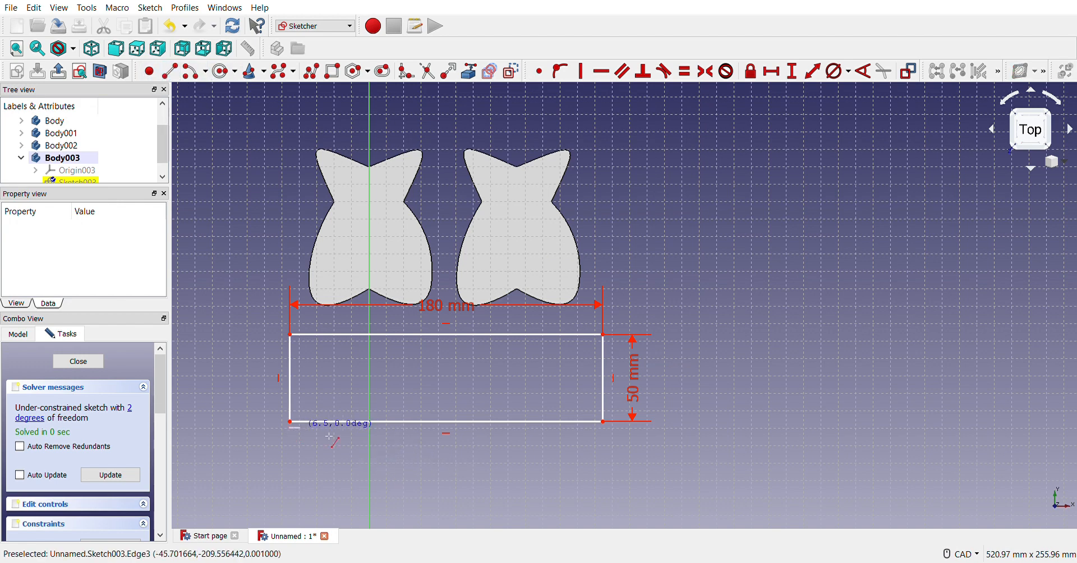
pyautogui.click(434, 429)
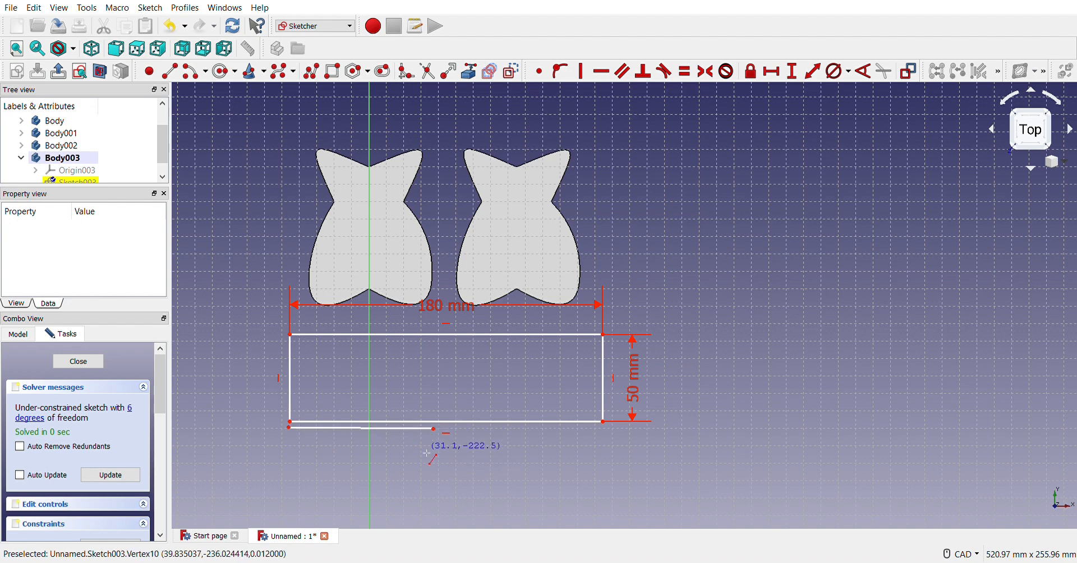
pyautogui.click(437, 412)
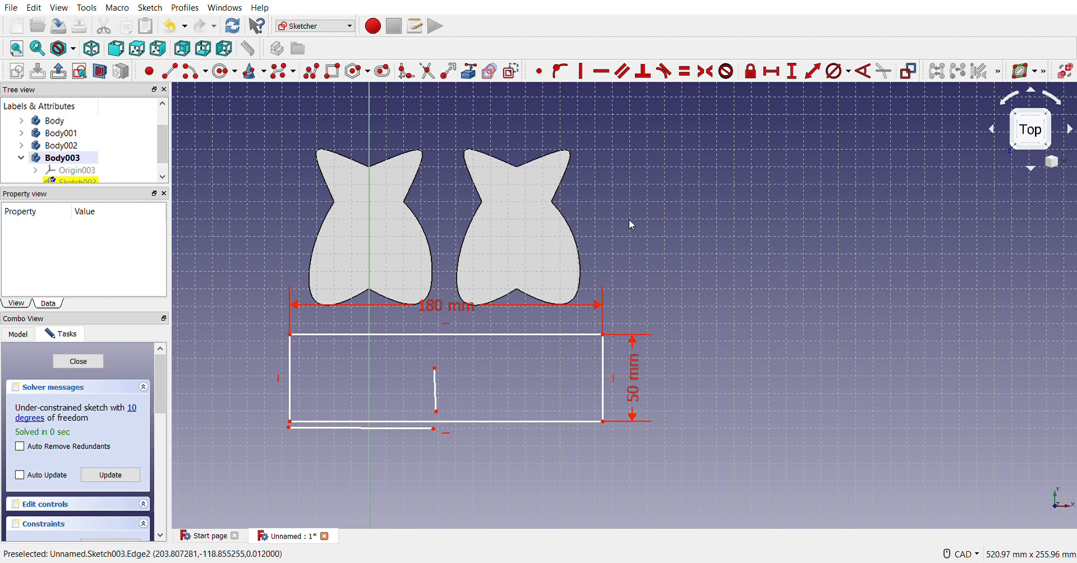
pyautogui.click(436, 399)
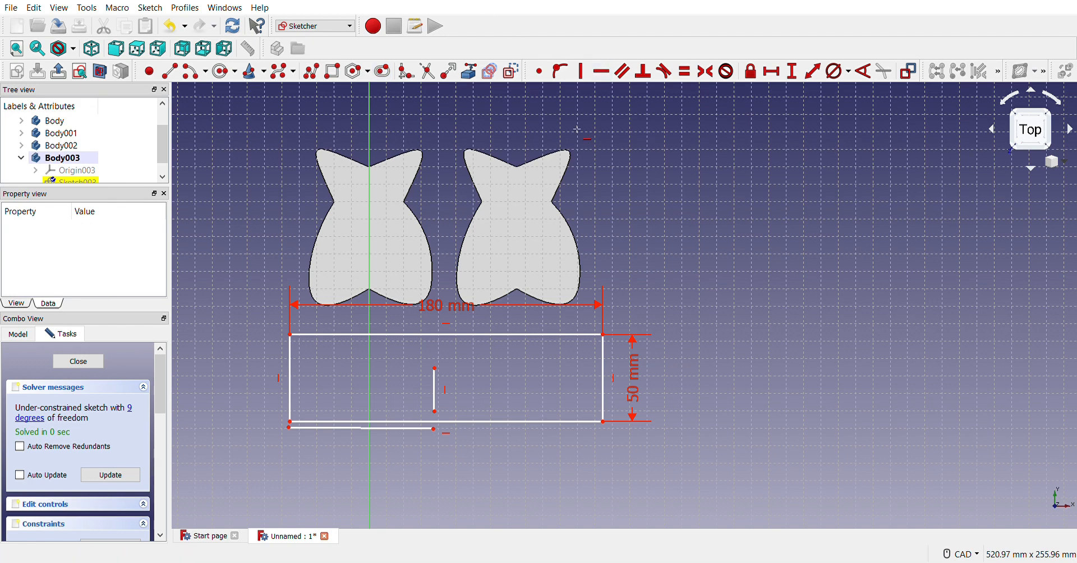
pyautogui.click(400, 430)
pyautogui.press('h')
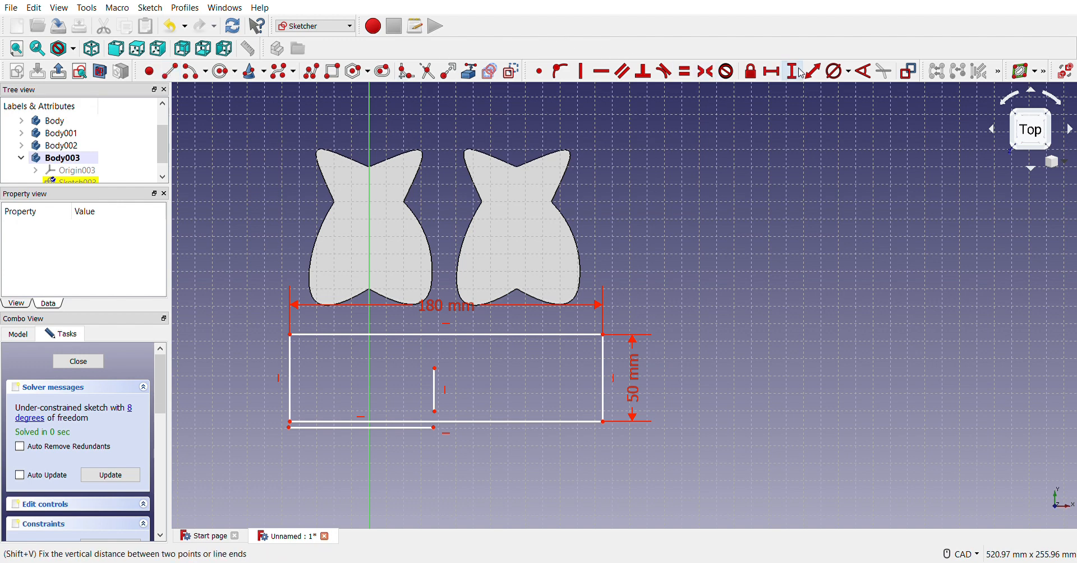
# - Constrain the horizontal guide line's length to 90 mm and the vertical guide line's length to 25 mm
pyautogui.click(396, 427)
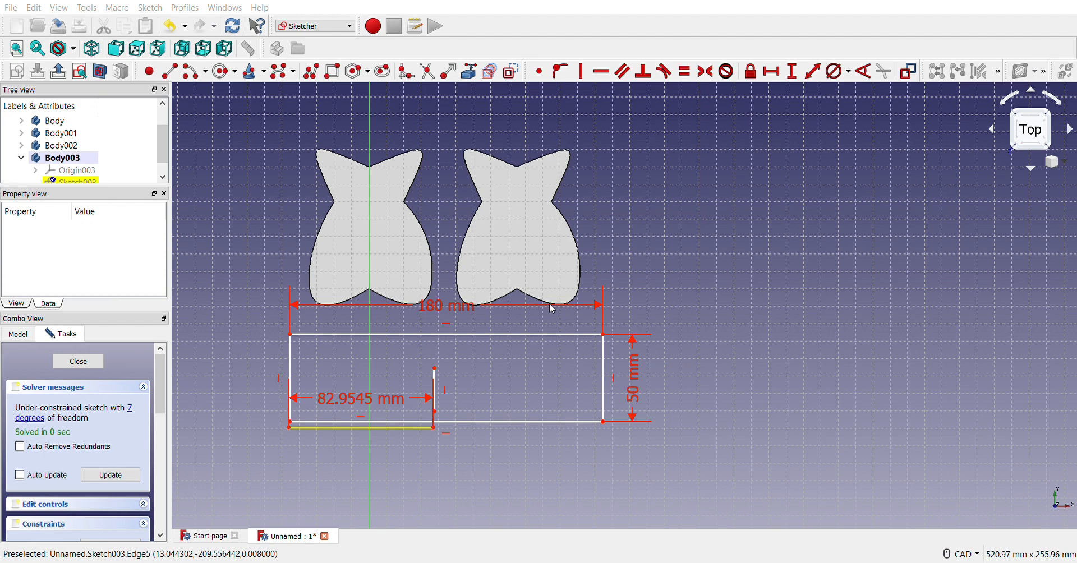
pyautogui.click(435, 387)
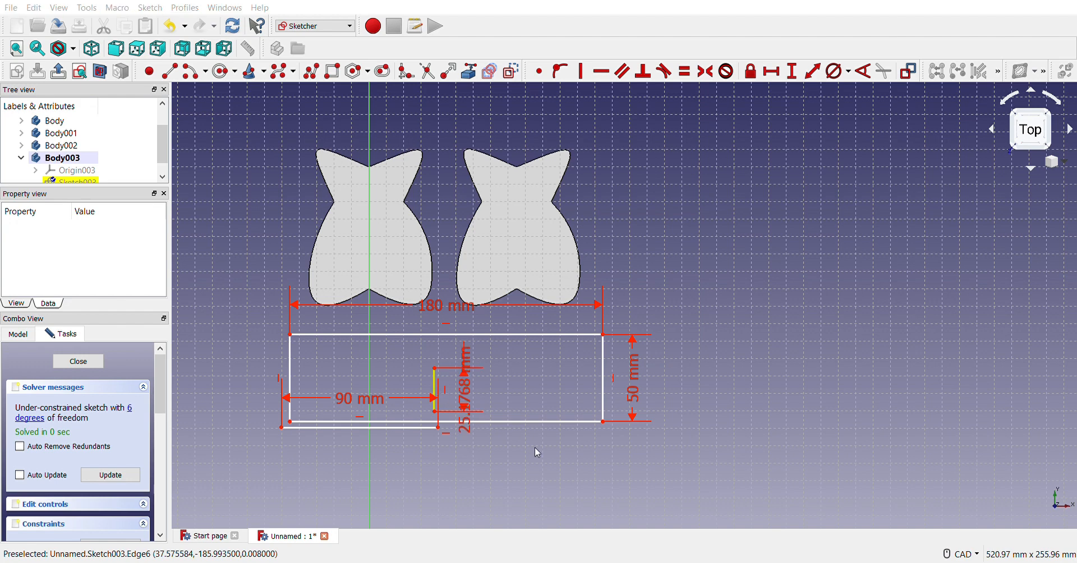
pyautogui.press('Return')
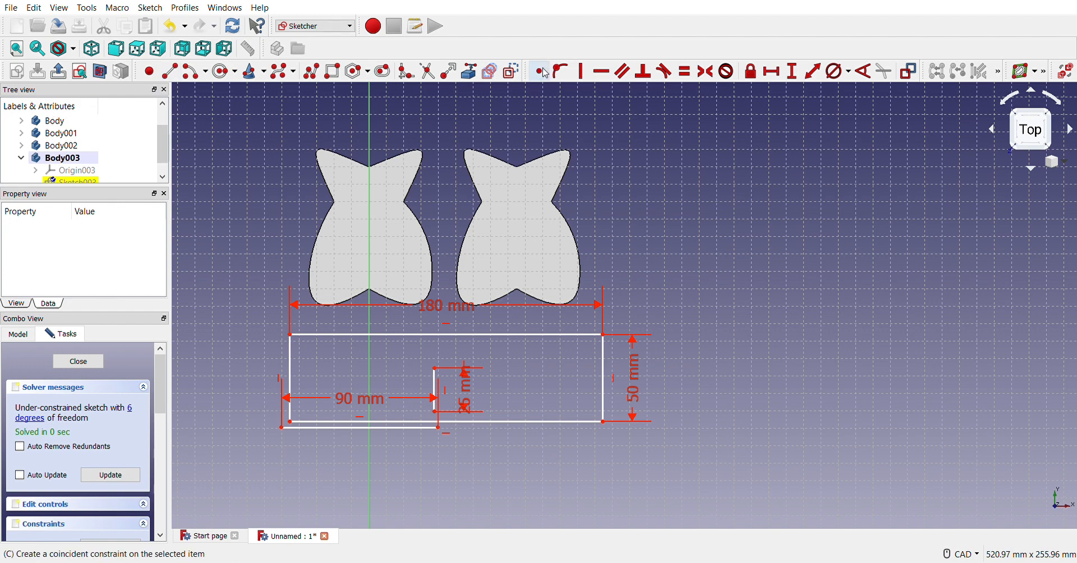
# - Join the 90 mm line to the rectangle's lower-left corner and the 25 mm line to its other end, and recentre the rectangle below the pads
pyautogui.scroll(4, 303, 434)
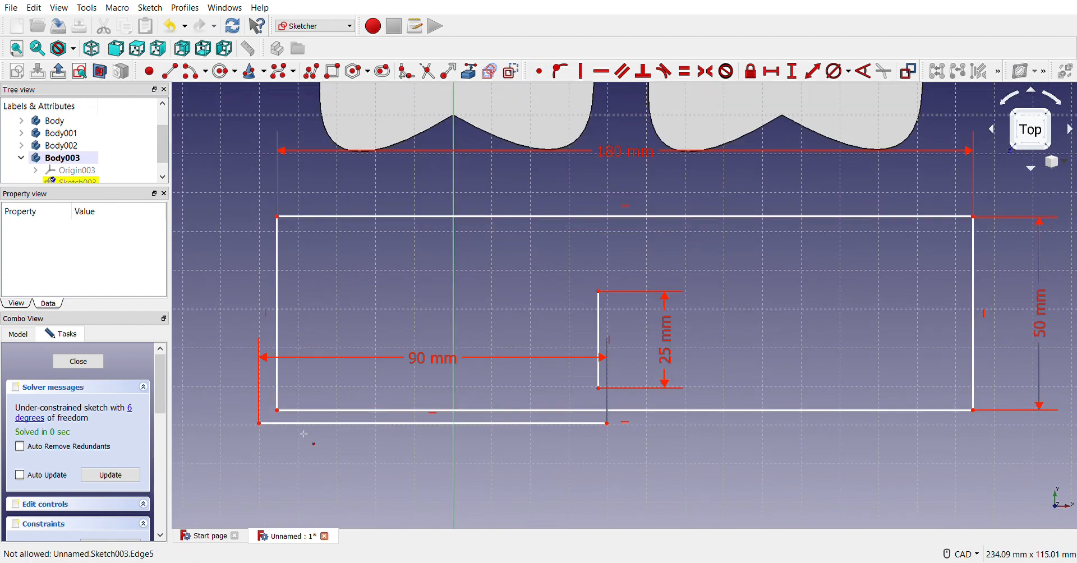
pyautogui.click(261, 428)
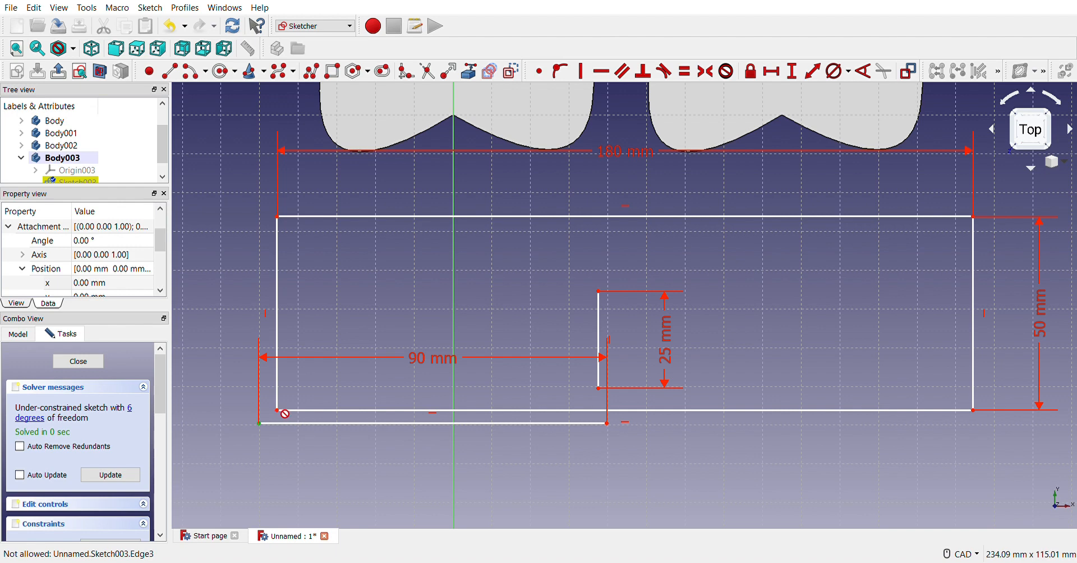
pyautogui.click(277, 411)
pyautogui.press('c')
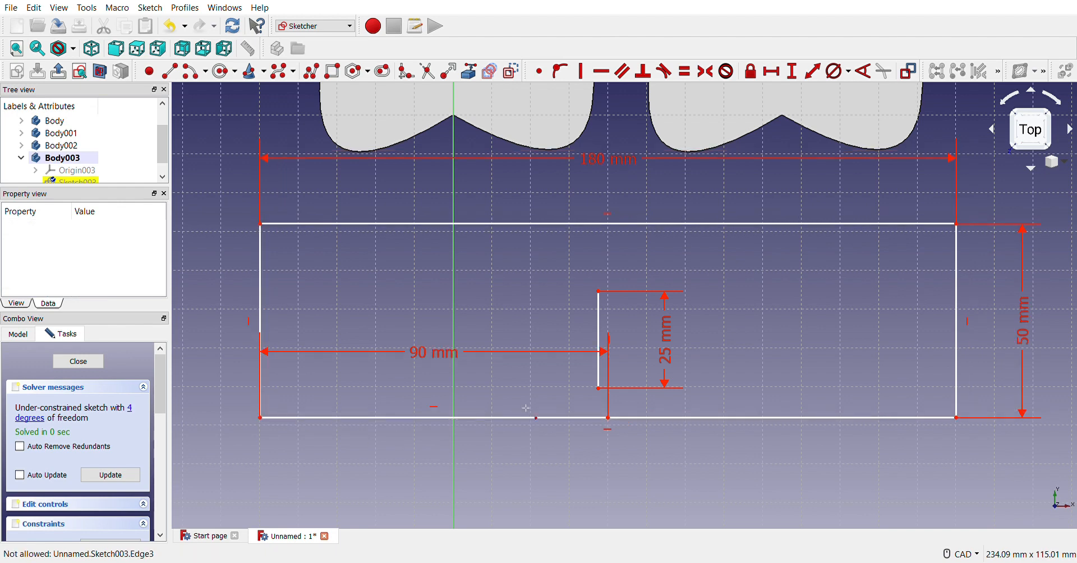
pyautogui.click(598, 387)
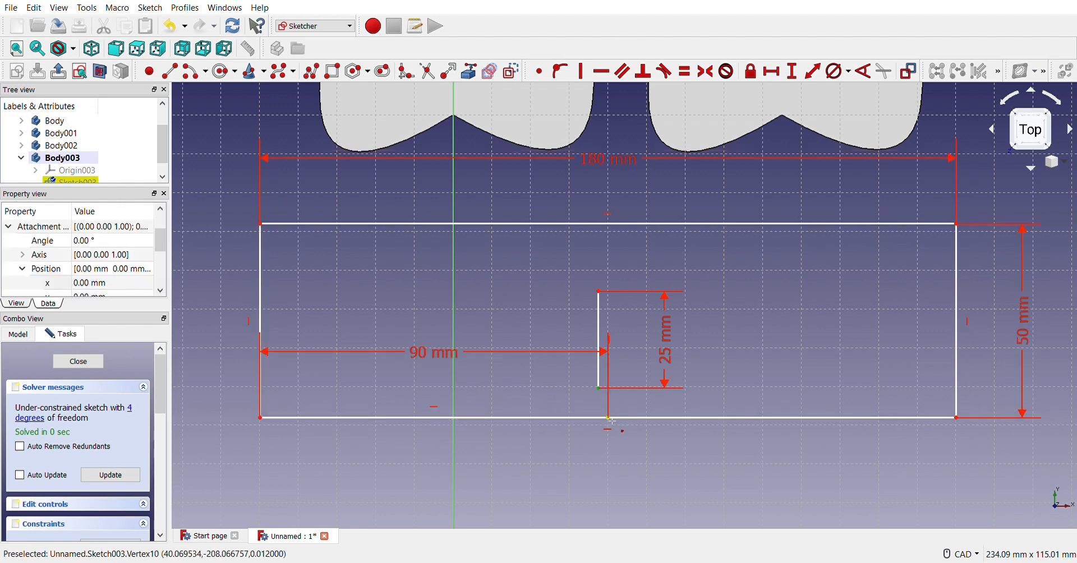
pyautogui.click(609, 419)
pyautogui.press('c')
pyautogui.scroll(-4, 616, 424)
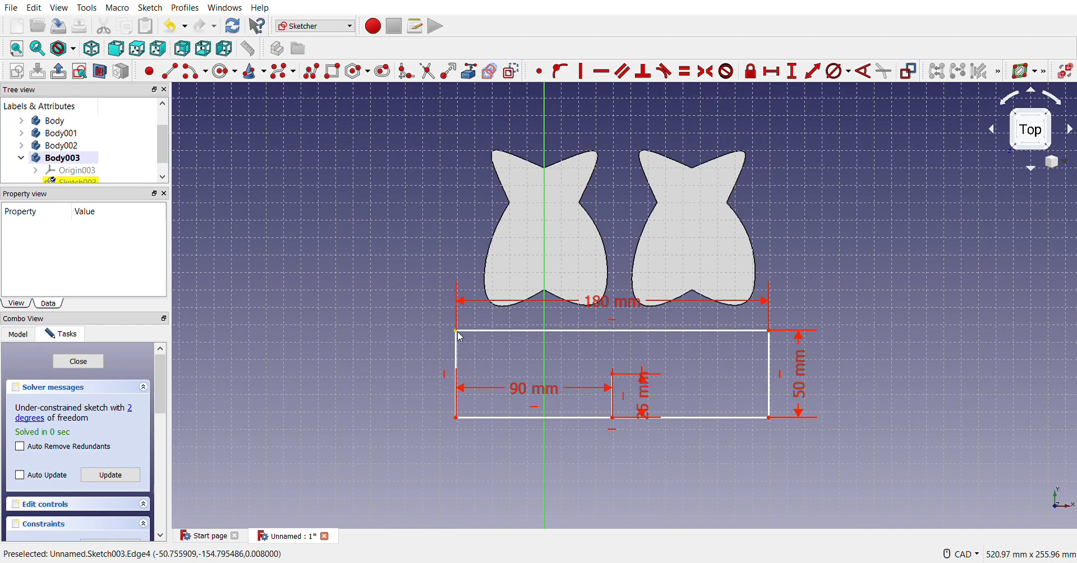
pyautogui.moveTo(457, 331); pyautogui.dragTo(478, 327)
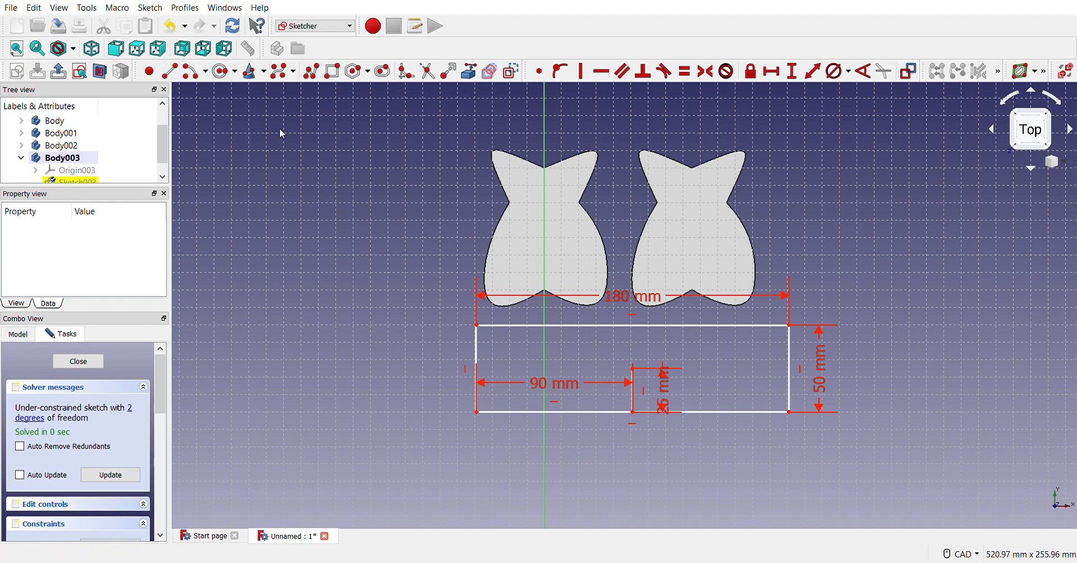
# - Draw a smile-shaped B-spline inside the rectangle, starting near the 25 mm line's upper end and looping clockwise until just short of its start
pyautogui.click(285, 78)
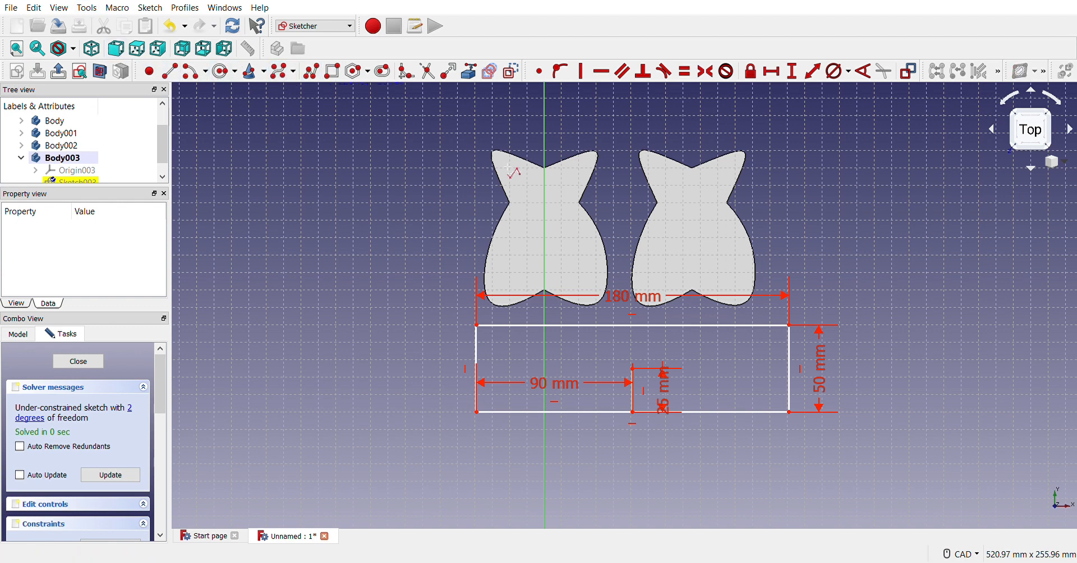
pyautogui.click(632, 370)
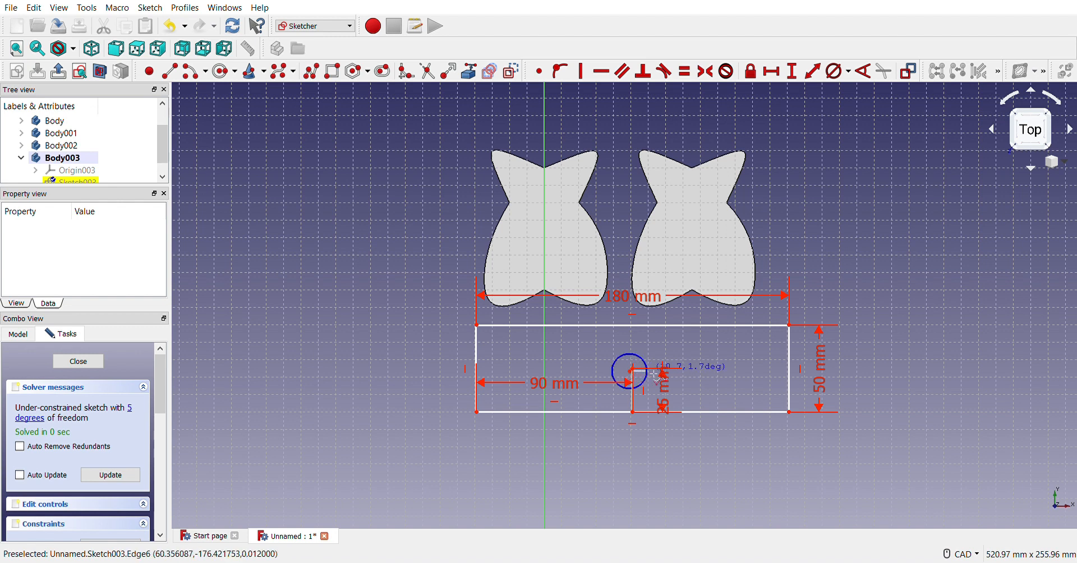
pyautogui.click(692, 366)
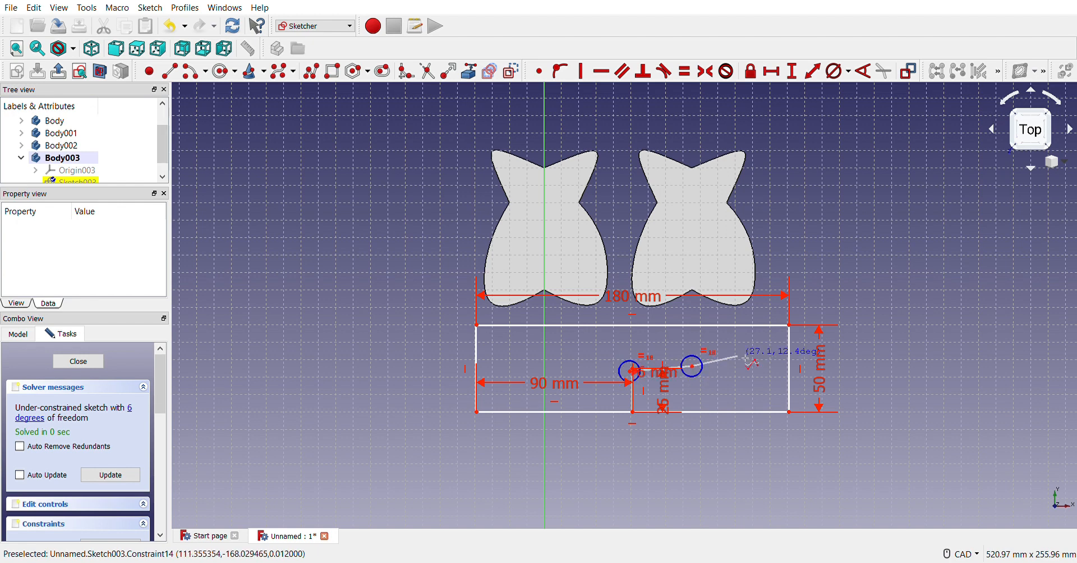
pyautogui.click(755, 341)
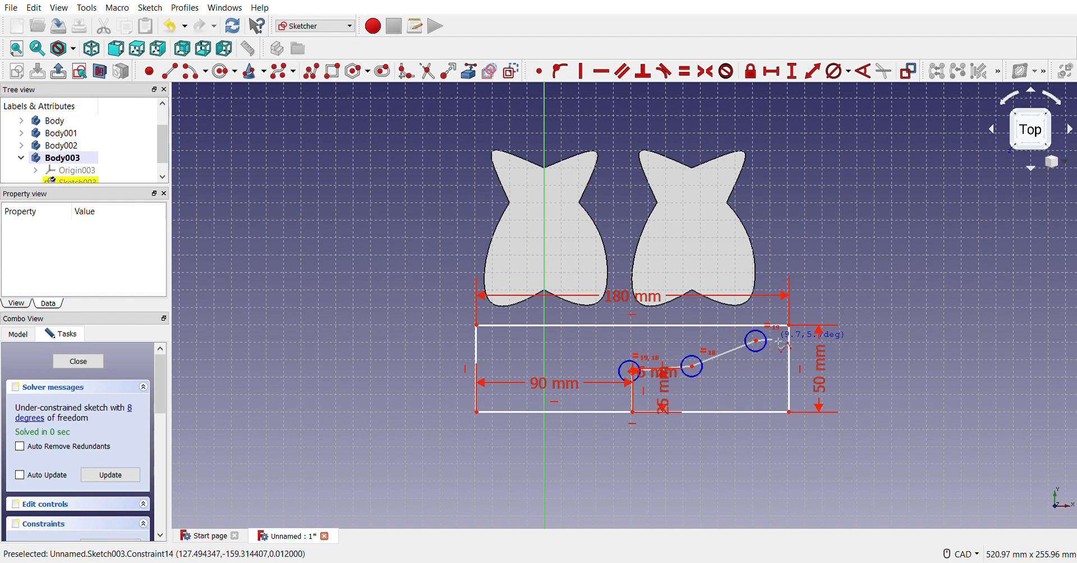
pyautogui.click(777, 339)
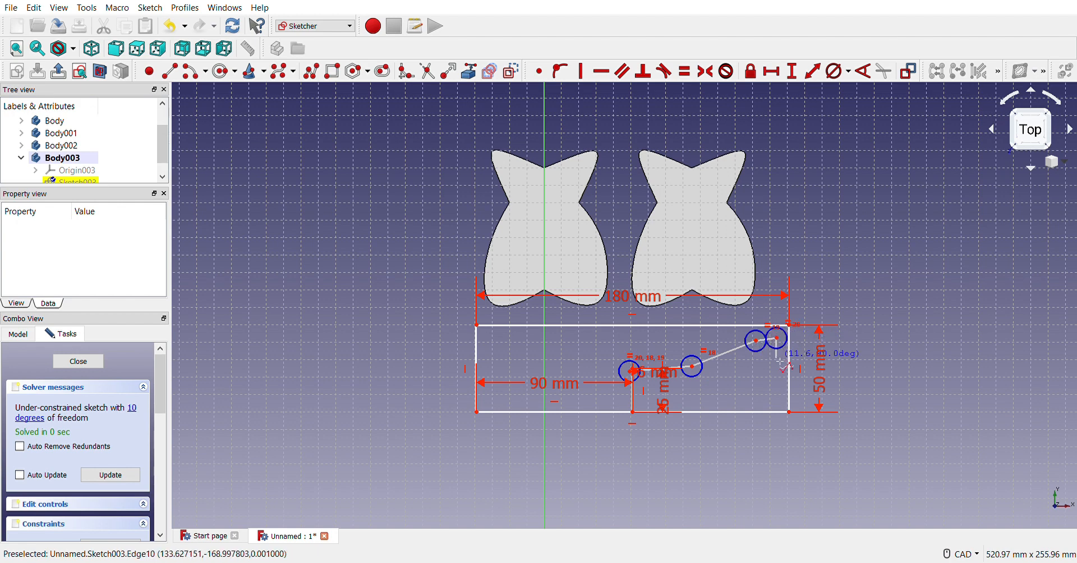
pyautogui.click(777, 359)
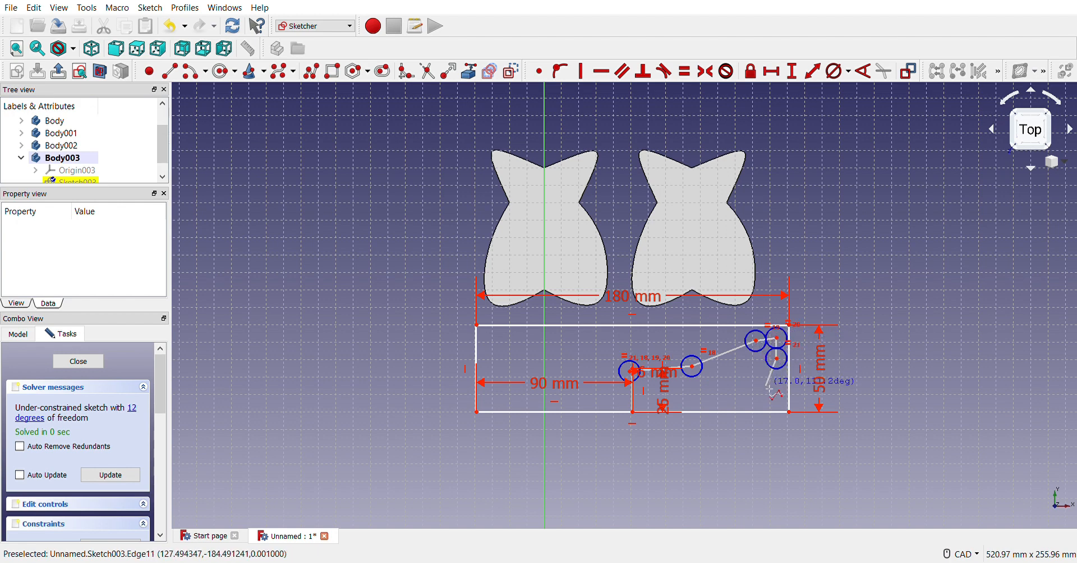
pyautogui.click(751, 384)
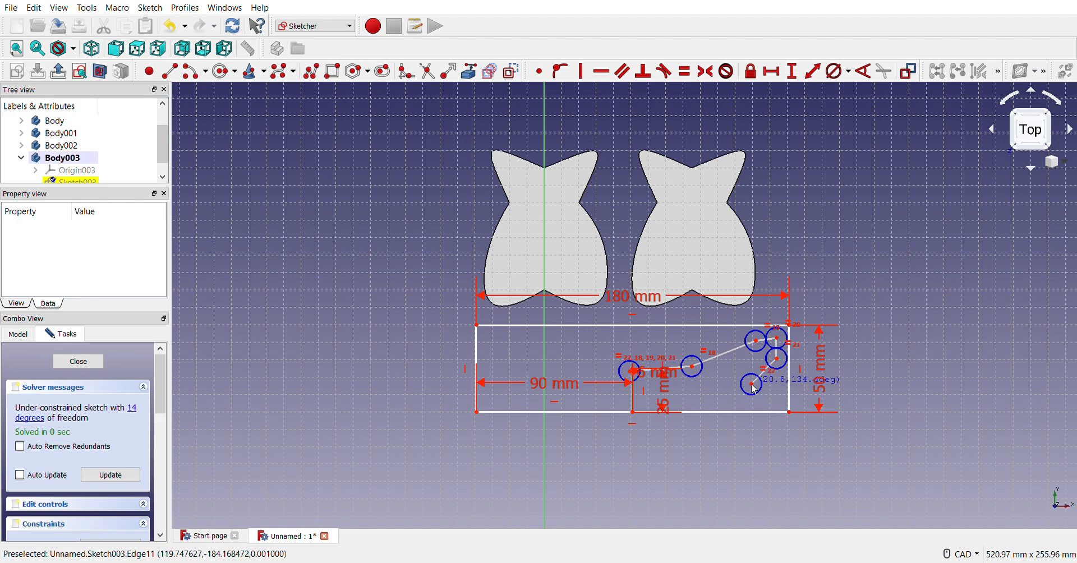
pyautogui.click(704, 397)
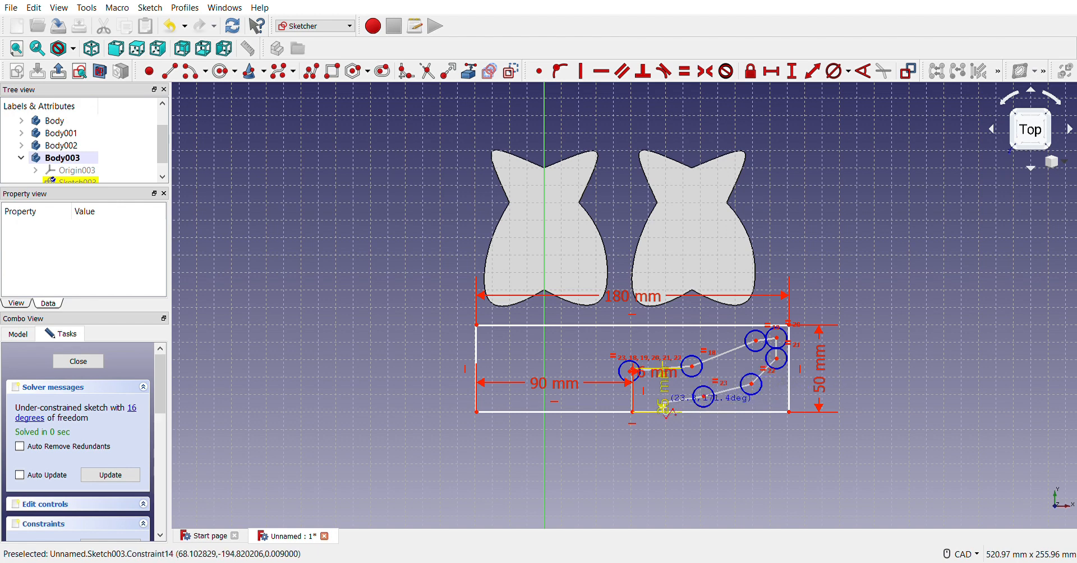
pyautogui.click(634, 409)
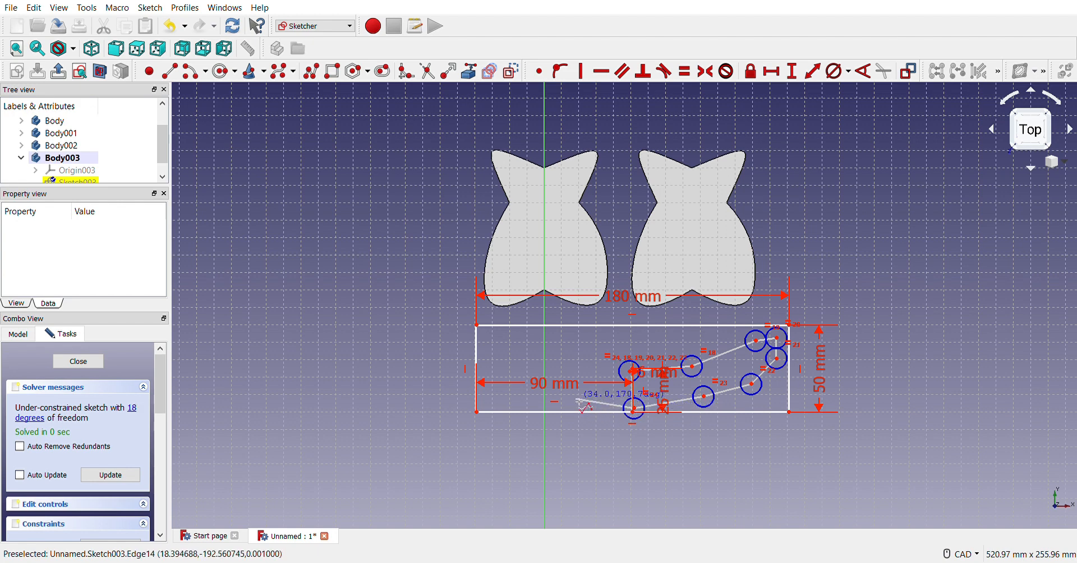
pyautogui.click(574, 399)
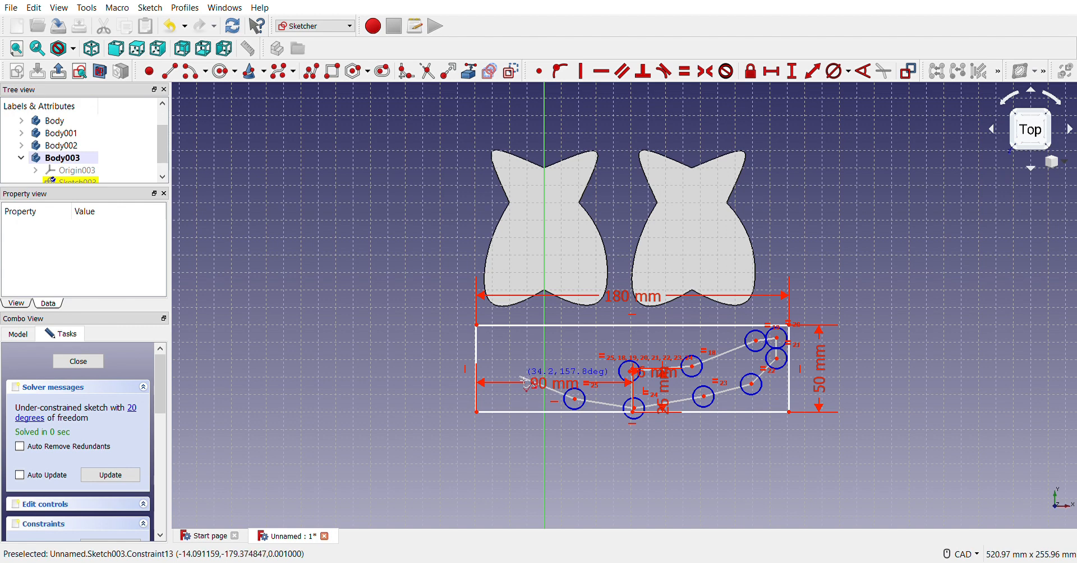
pyautogui.click(521, 377)
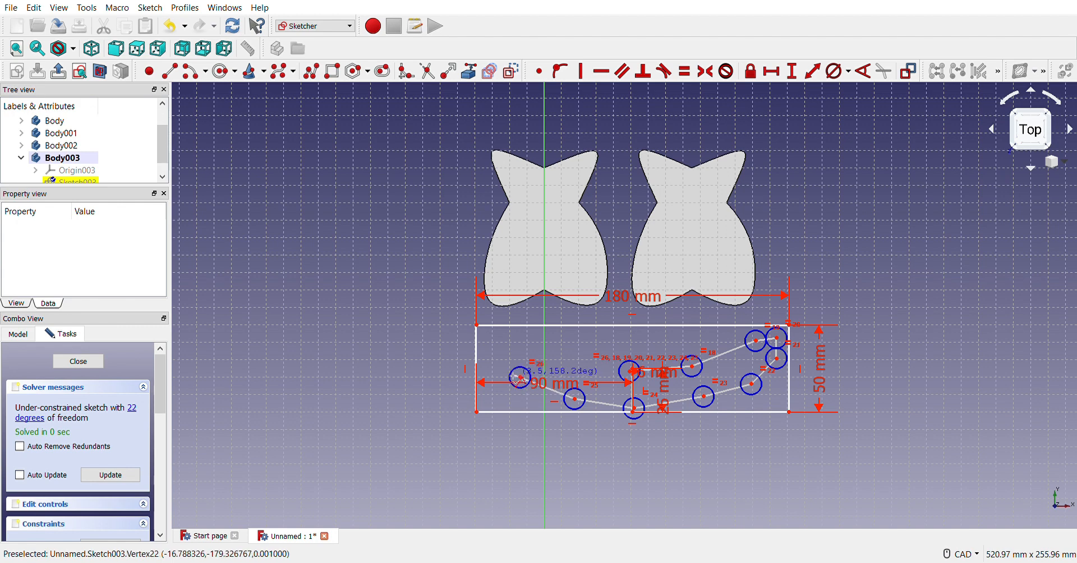
pyautogui.click(489, 351)
pyautogui.click(491, 336)
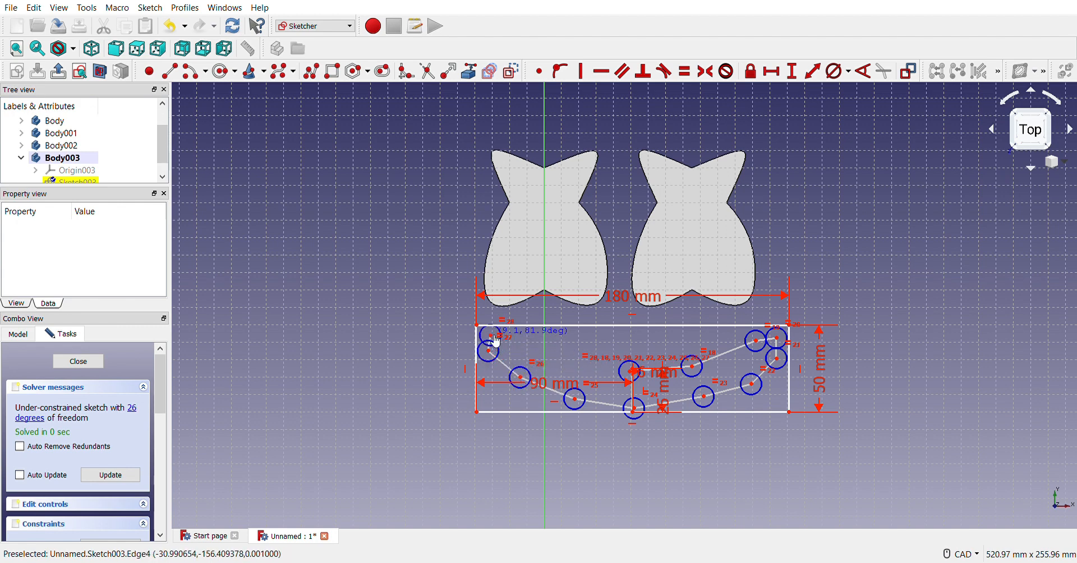
pyautogui.click(522, 339)
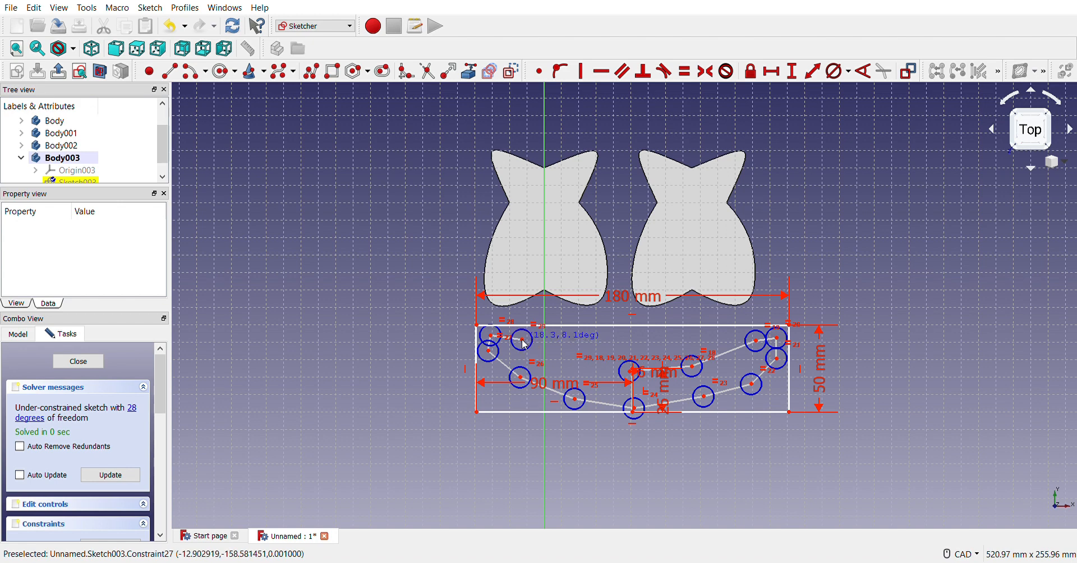
pyautogui.click(560, 356)
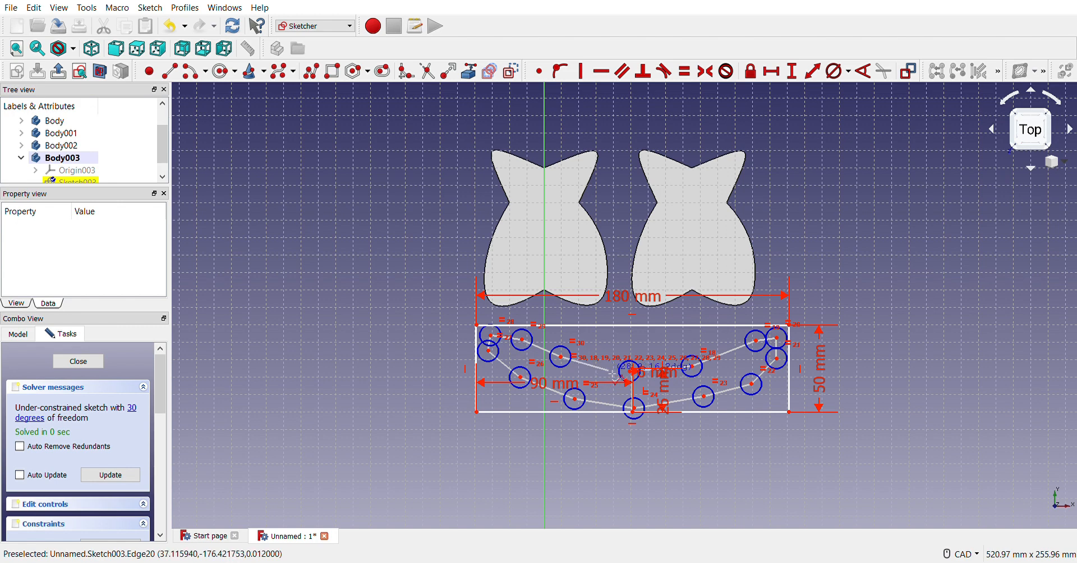
pyautogui.click(609, 371)
pyautogui.rightClick(621, 383)
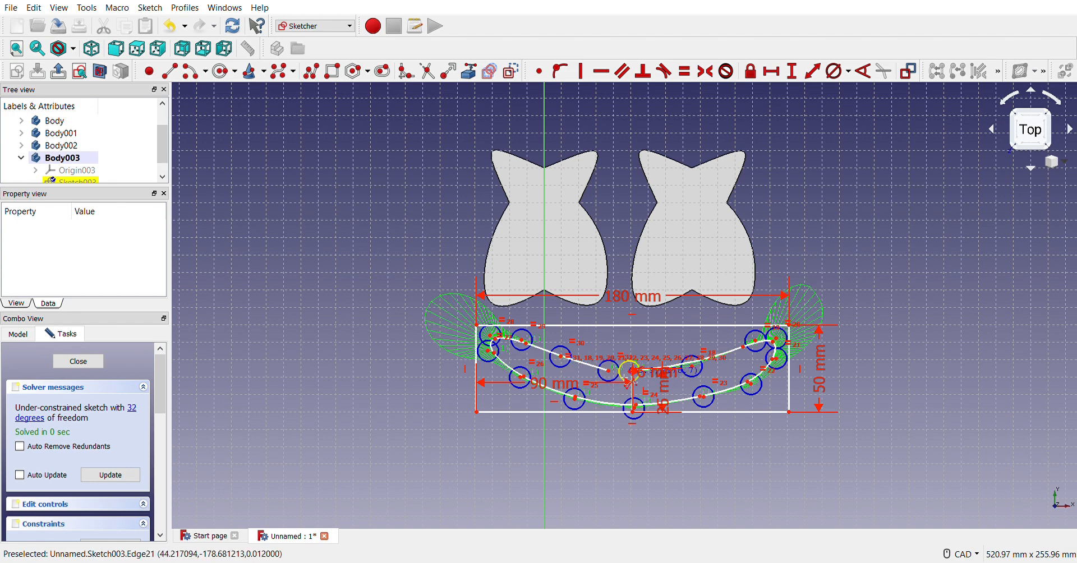
# - Bring the B-spline's open end nearer its start and make the start point coincident with the 25 mm line's upper end
pyautogui.scroll(2, 634, 384)
pyautogui.scroll(2, 634, 383)
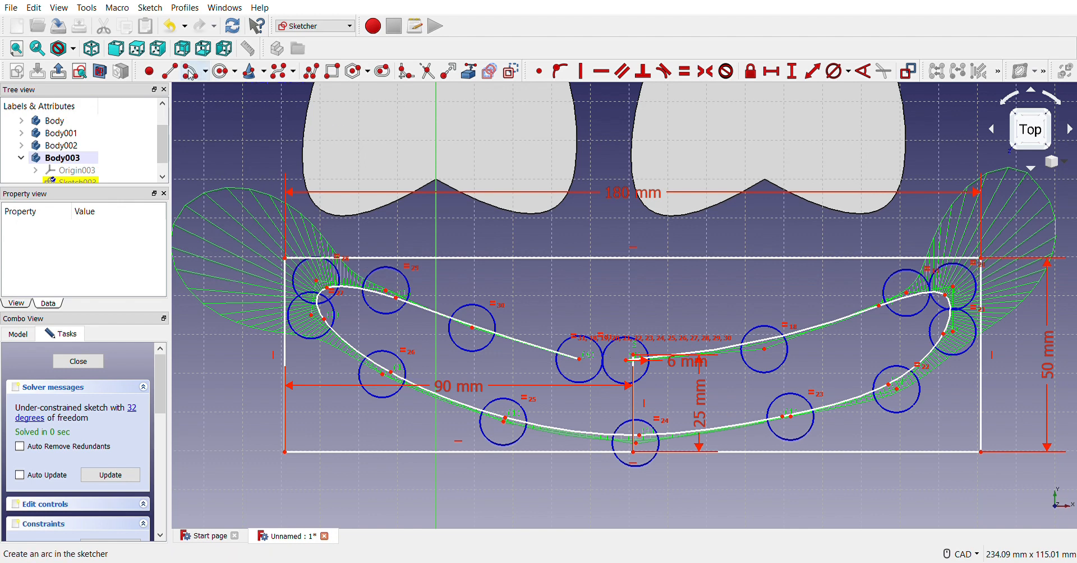
pyautogui.click(539, 70)
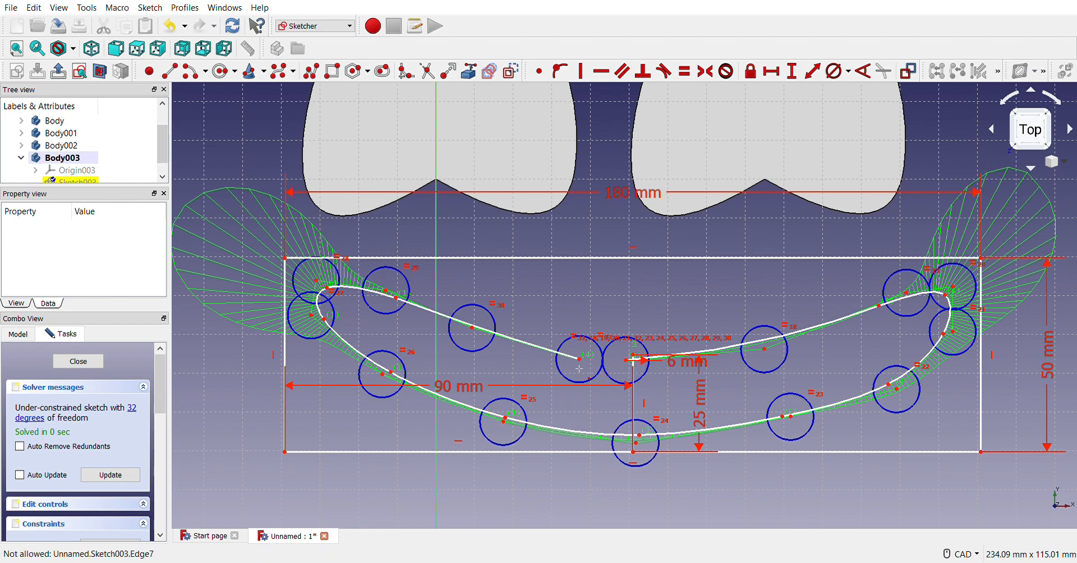
pyautogui.moveTo(579, 360); pyautogui.dragTo(613, 362)
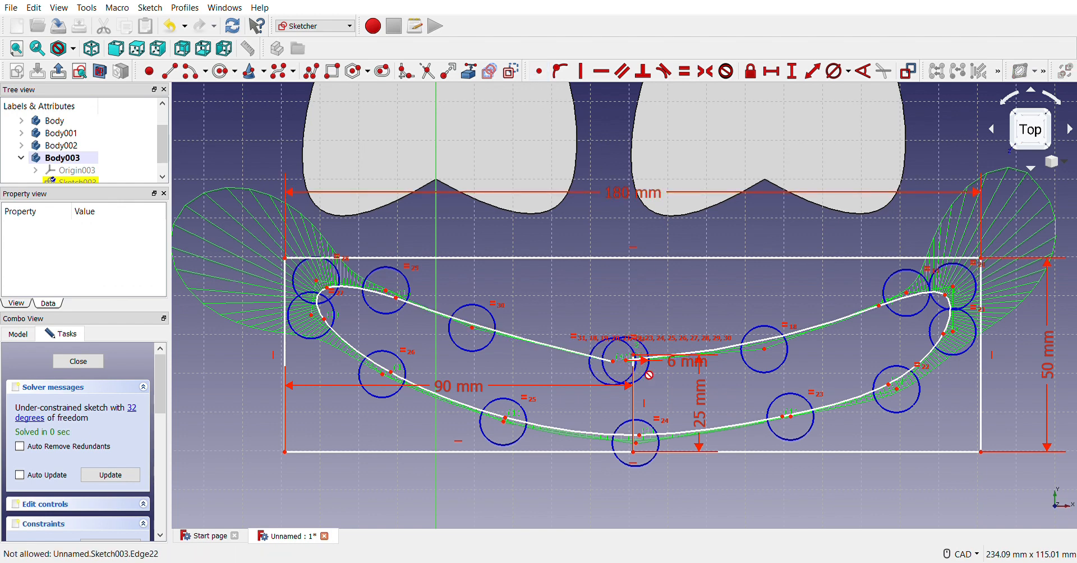
pyautogui.scroll(4, 627, 374)
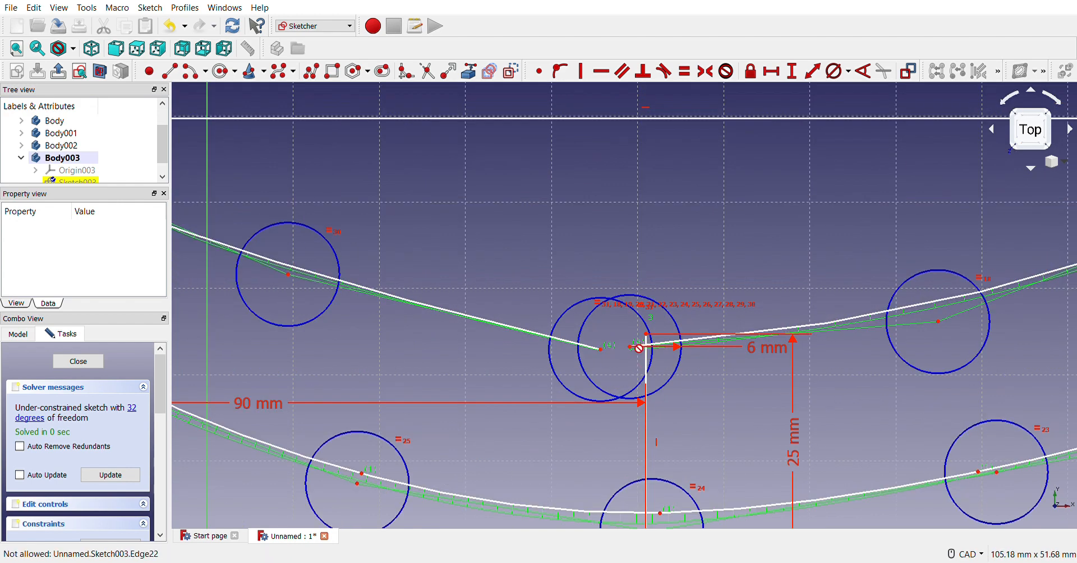
pyautogui.click(639, 354)
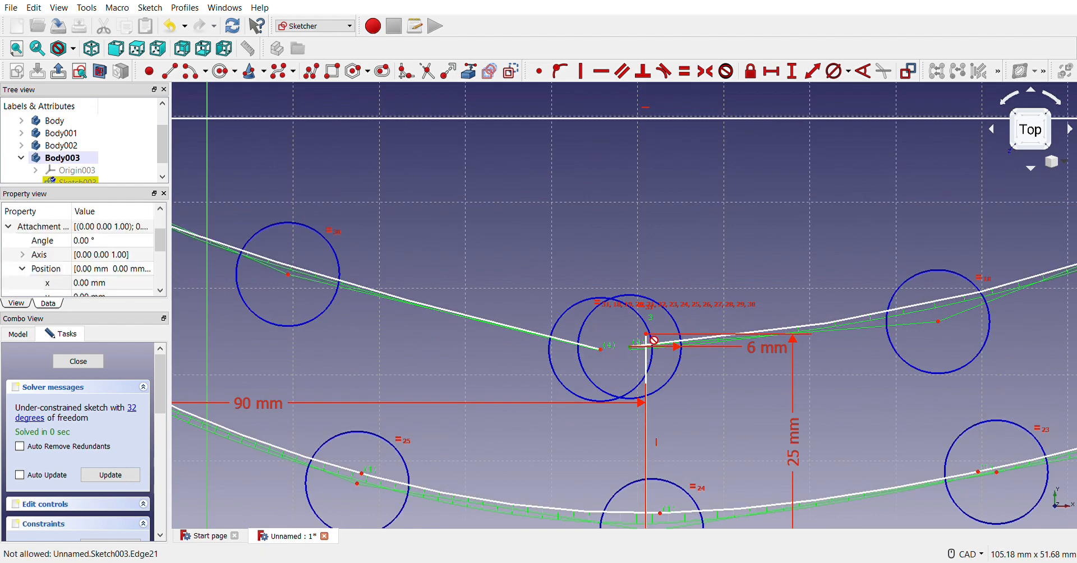
pyautogui.click(606, 353)
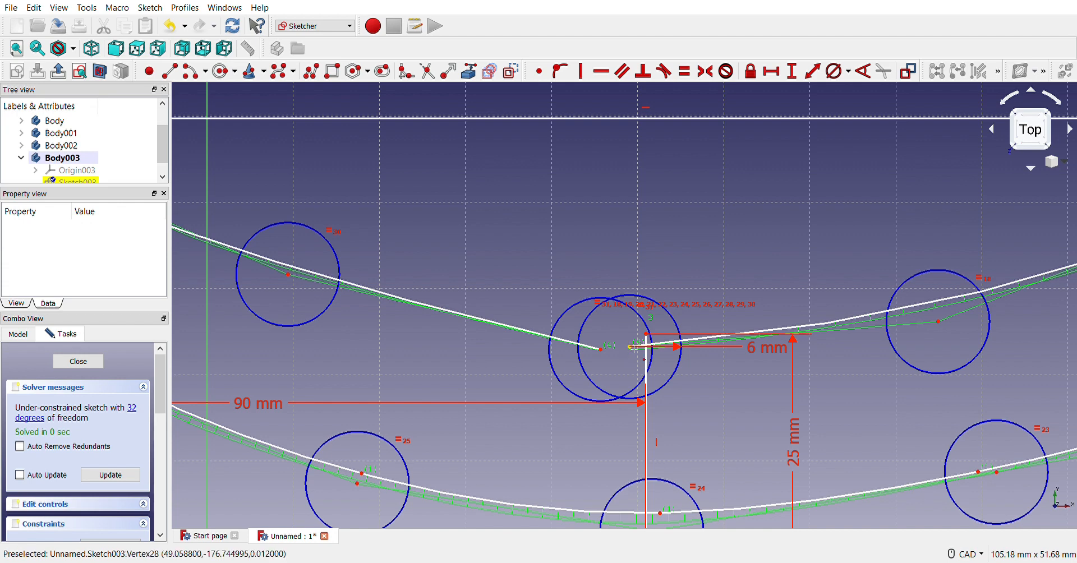
pyautogui.click(652, 343)
pyautogui.press('c')
pyautogui.click(632, 347)
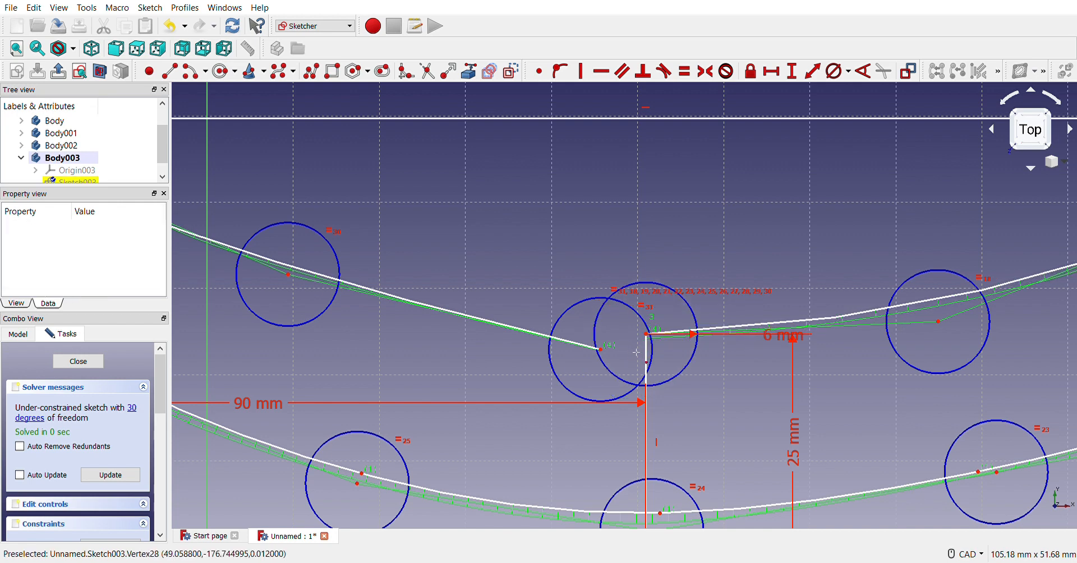
pyautogui.press('Escape')
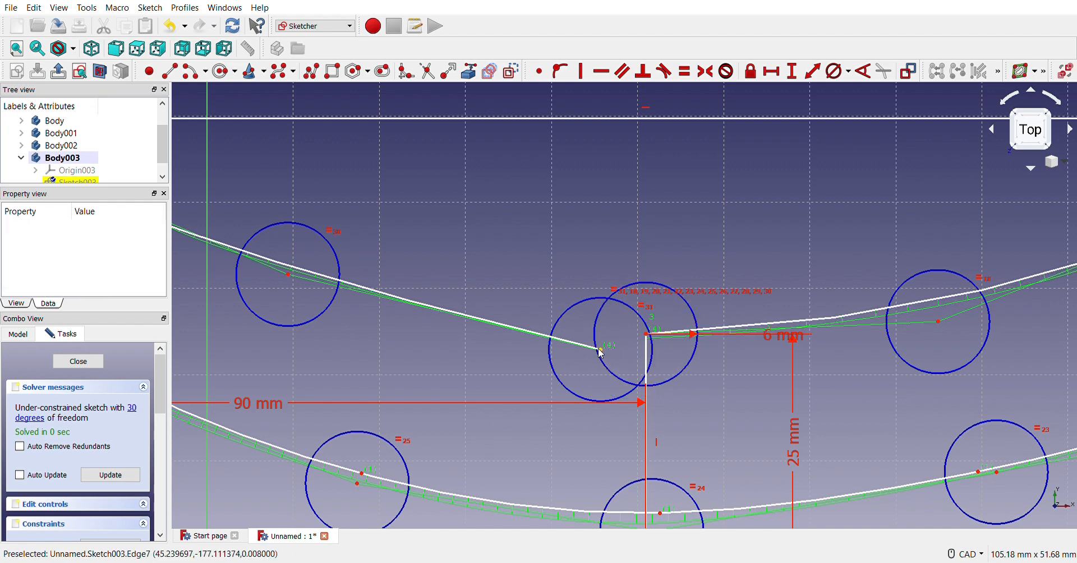
# - Close the B-spline by making its open end coincident with the 25 mm line's upper end
pyautogui.moveTo(601, 349); pyautogui.dragTo(623, 347)
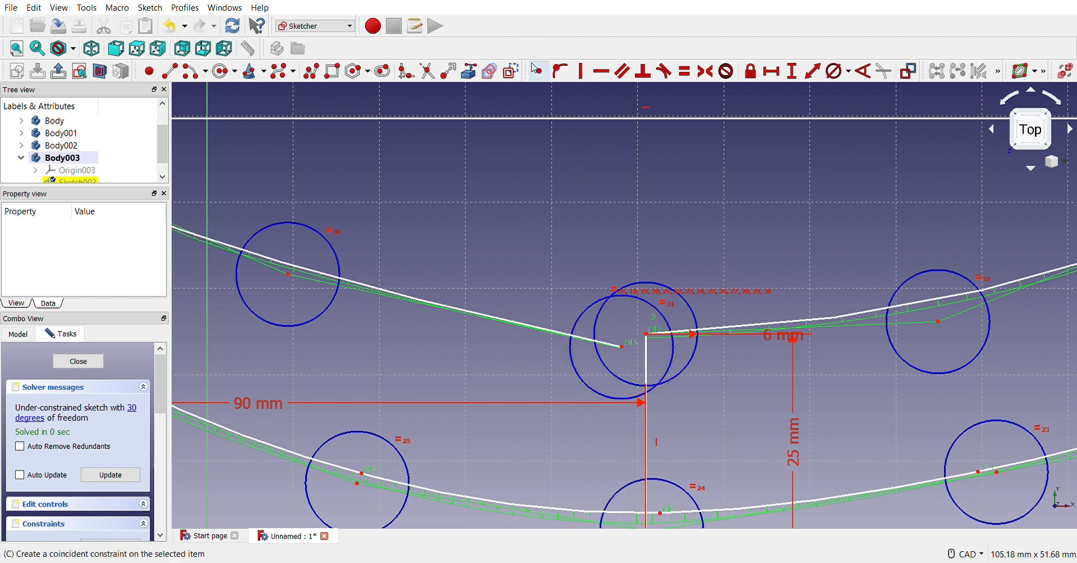
pyautogui.click(539, 71)
pyautogui.click(624, 349)
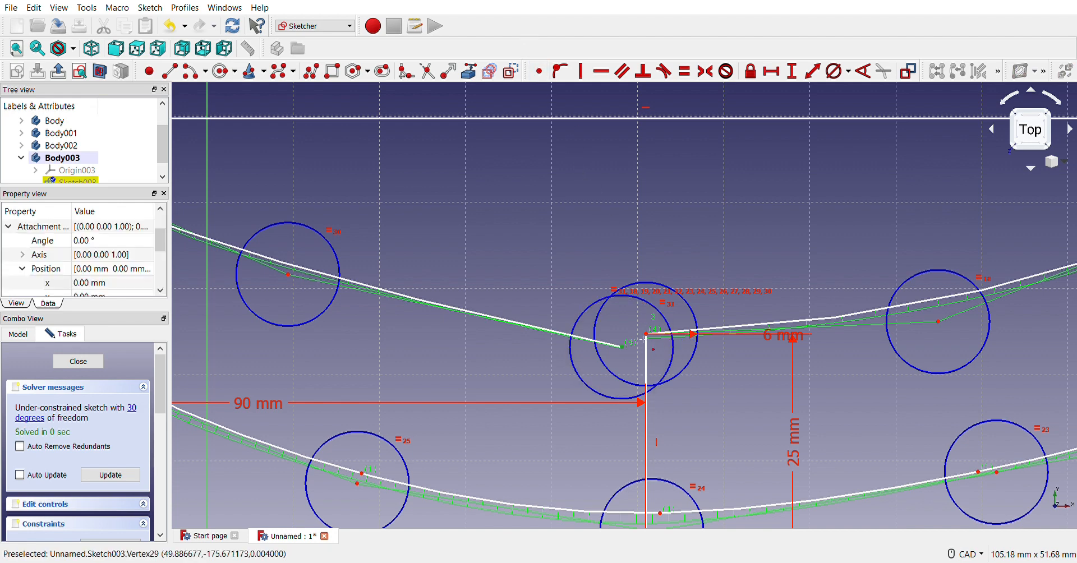
pyautogui.click(649, 337)
pyautogui.scroll(-10, 657, 368)
pyautogui.scroll(5, 688, 365)
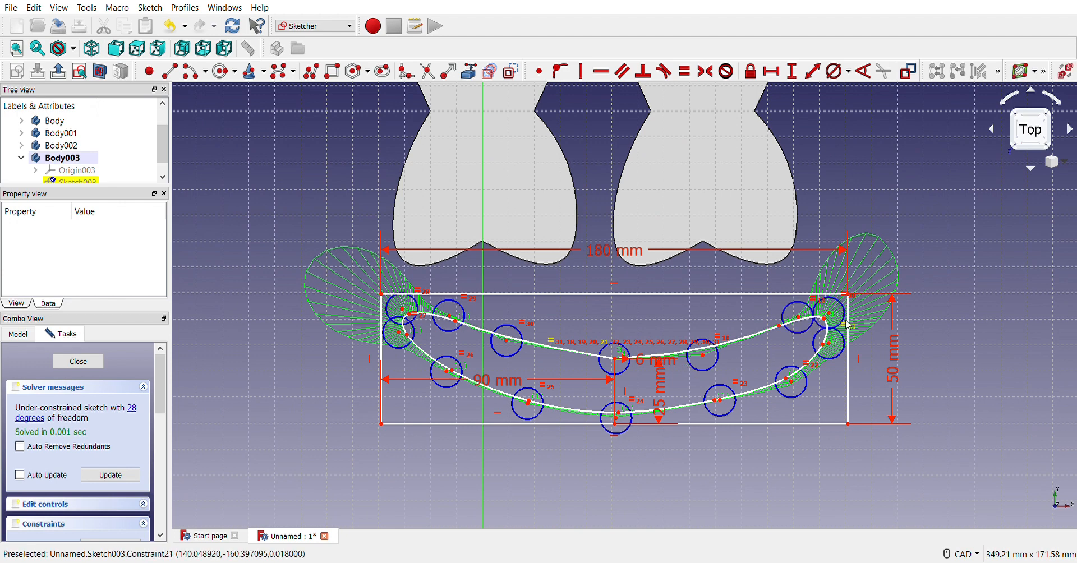
# - Move the right tip's upper control point to the rectangle's upper-right corner and shift the control point below it slightly outward and down
pyautogui.moveTo(835, 317); pyautogui.dragTo(850, 293)
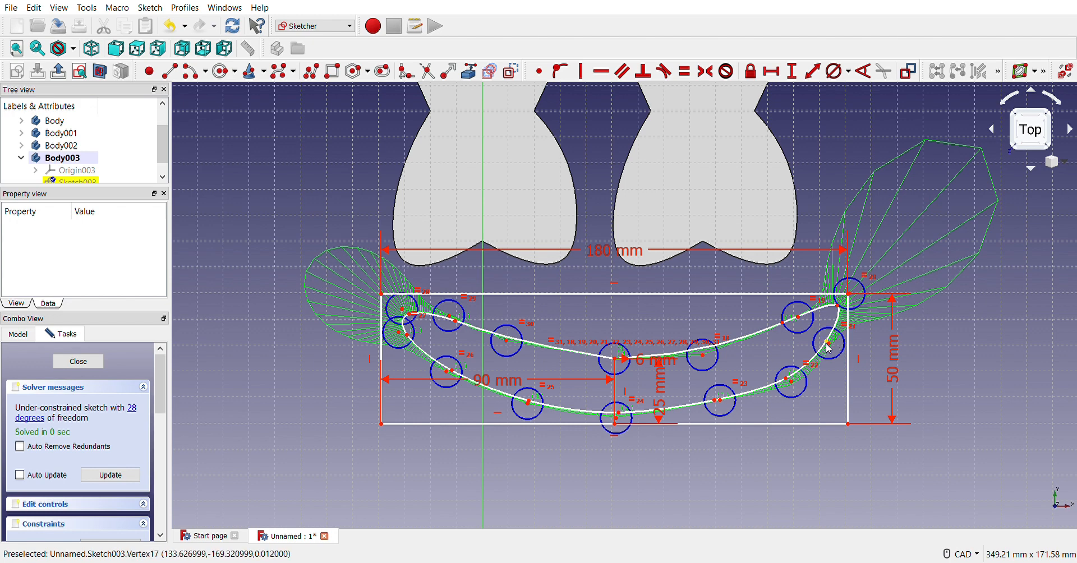
pyautogui.click(828, 344)
pyautogui.moveTo(835, 349); pyautogui.dragTo(837, 353)
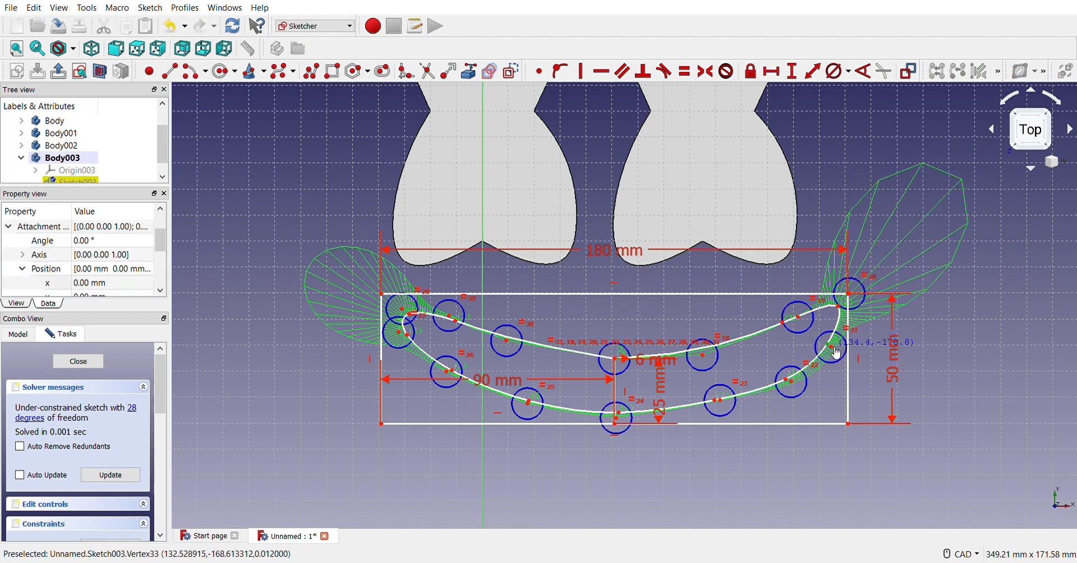
# - Make the B-spline's bottom middle knot coincident with the vertical guide line's lower end on the rectangle's bottom edge
pyautogui.scroll(5, 623, 410)
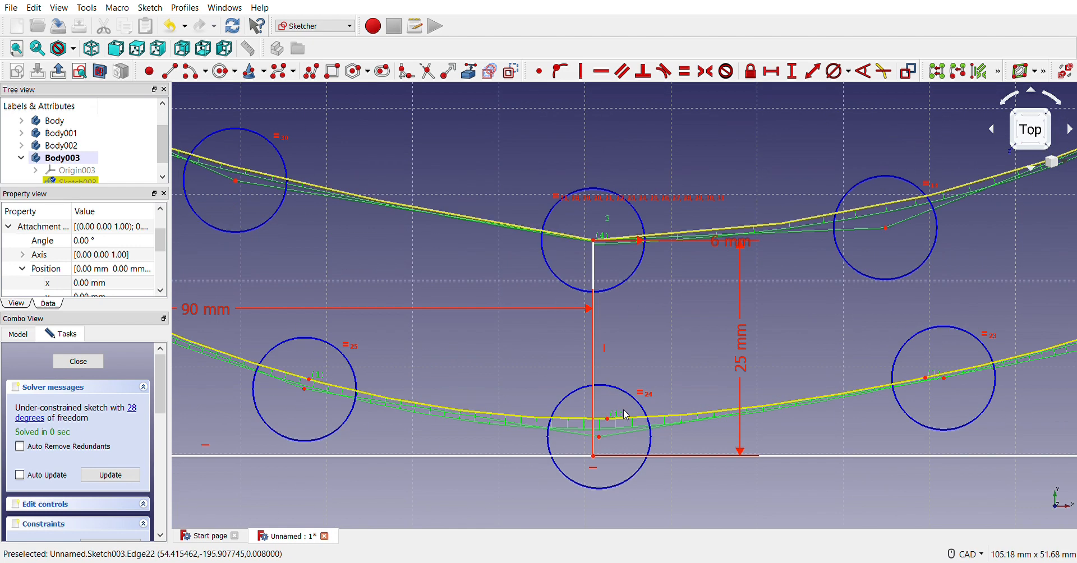
pyautogui.click(653, 298)
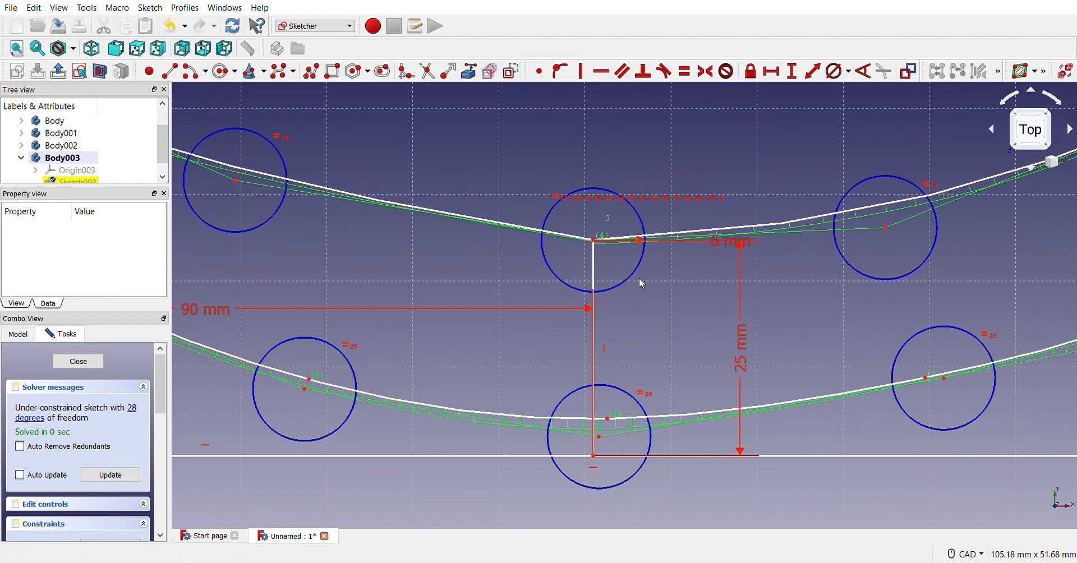
pyautogui.click(539, 71)
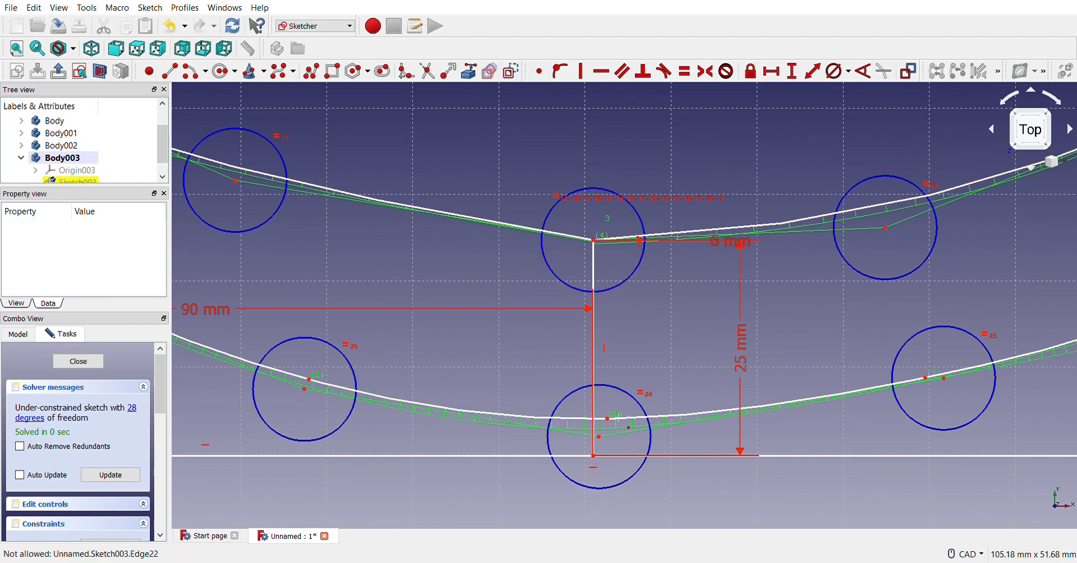
pyautogui.click(608, 418)
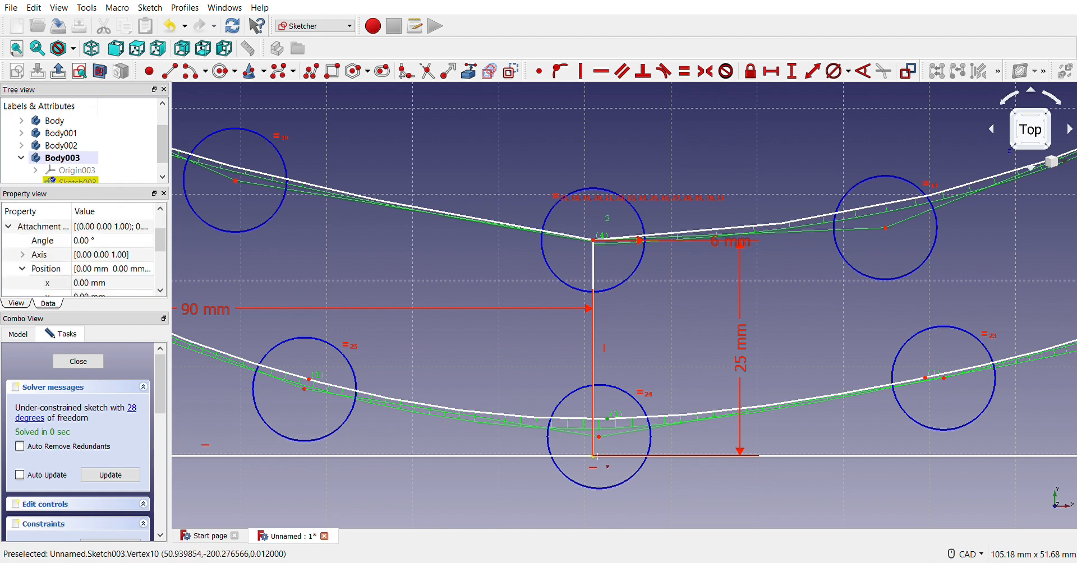
pyautogui.click(594, 456)
pyautogui.scroll(-5, 595, 453)
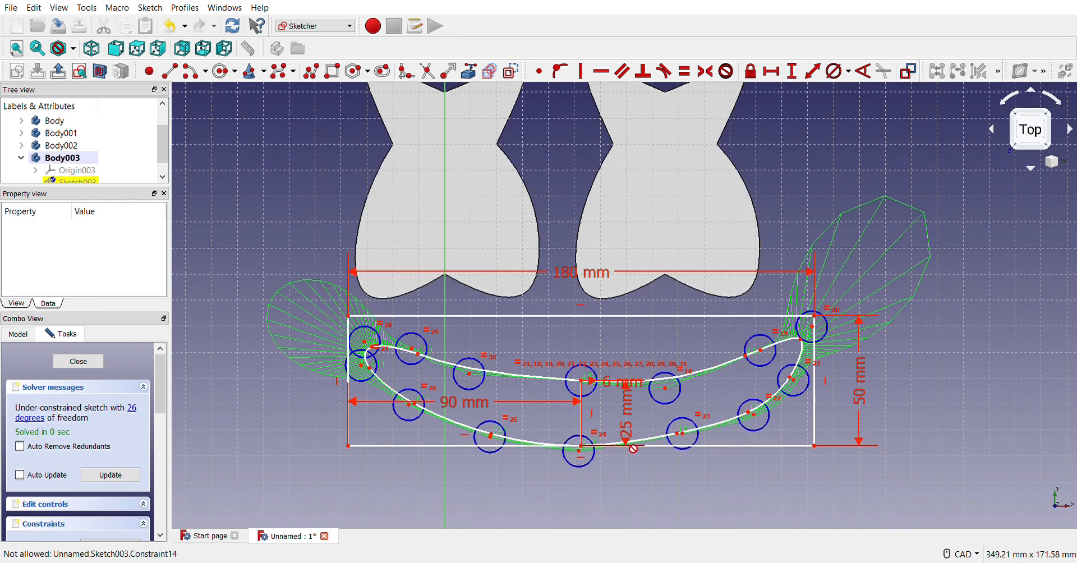
pyautogui.scroll(1, 617, 449)
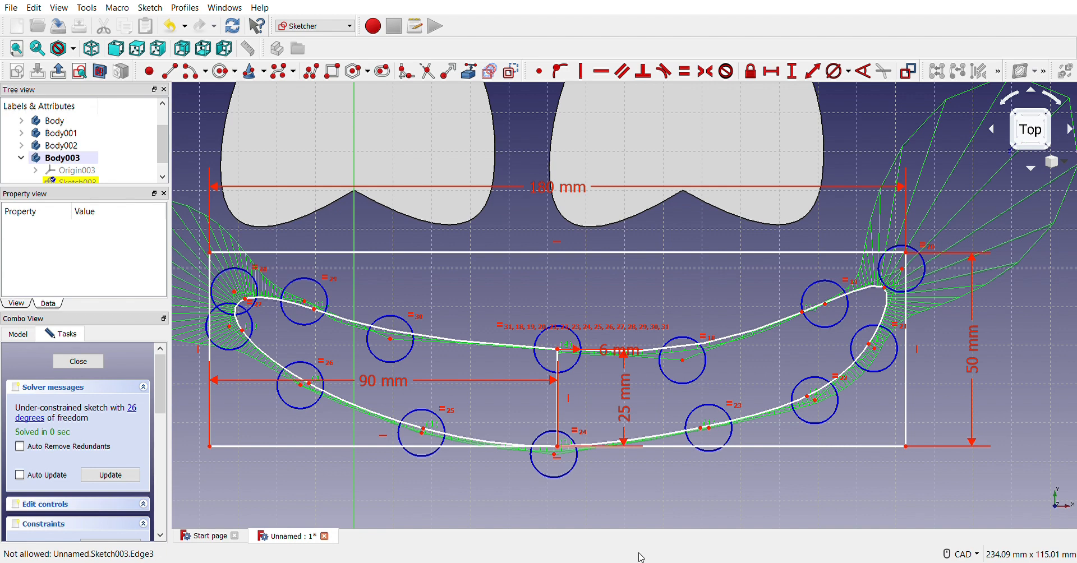
pyautogui.rightClick(671, 491)
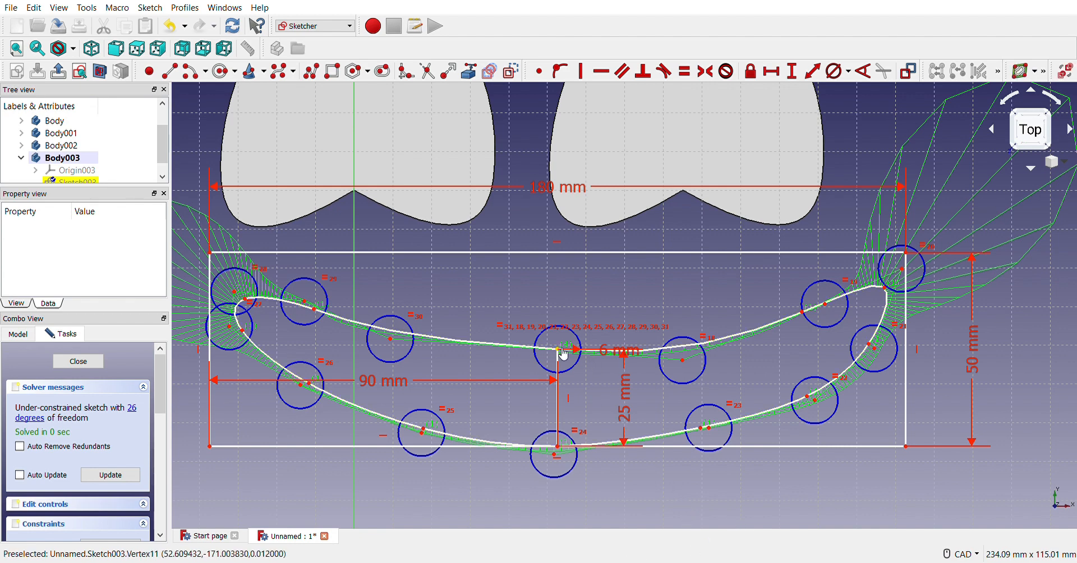
# - Set the vertical guide line's length to 20 mm
pyautogui.click(559, 350)
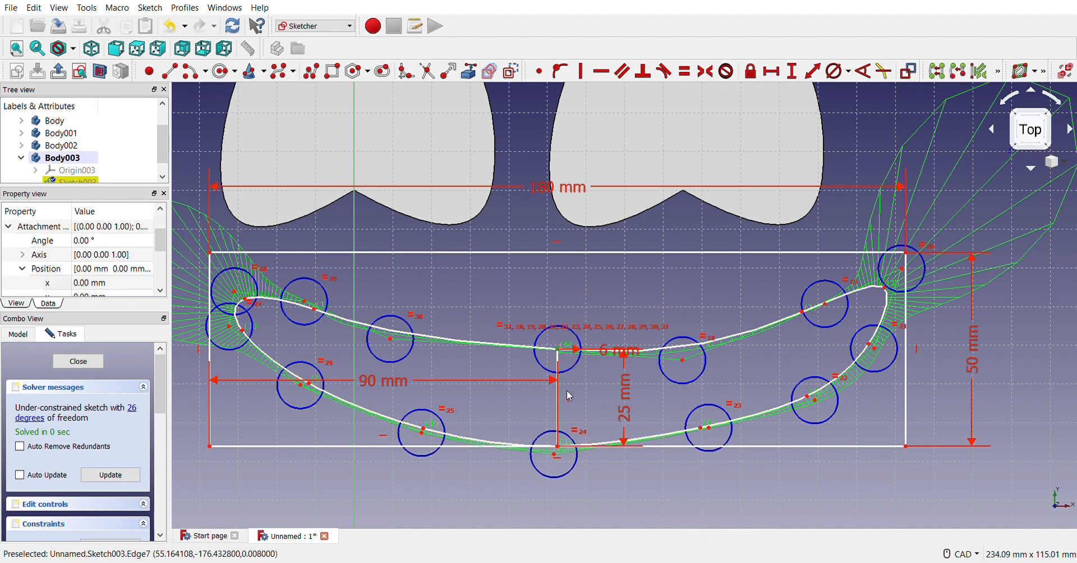
pyautogui.doubleClick(627, 395)
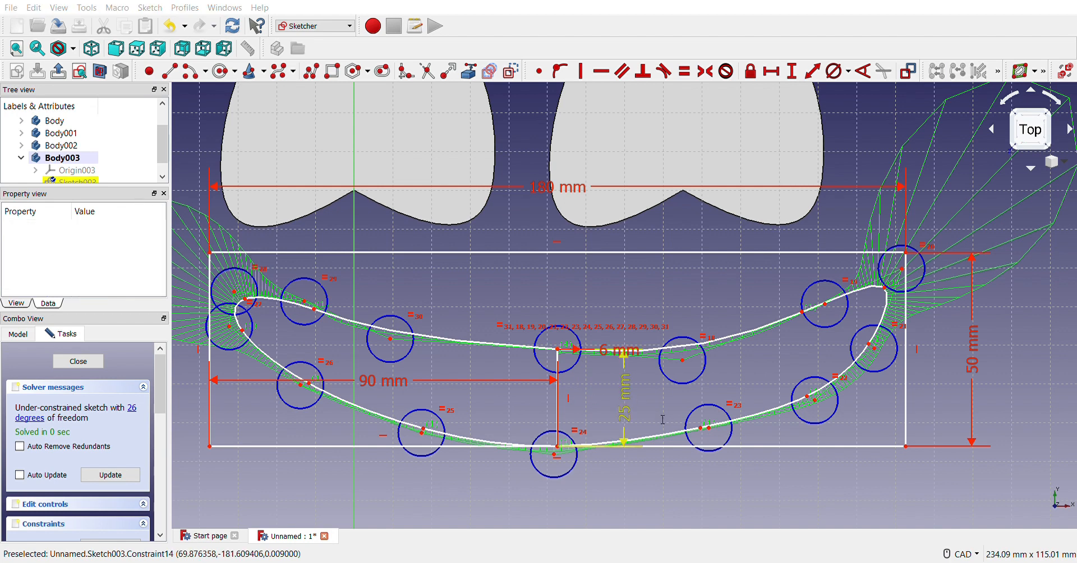
pyautogui.click(639, 442)
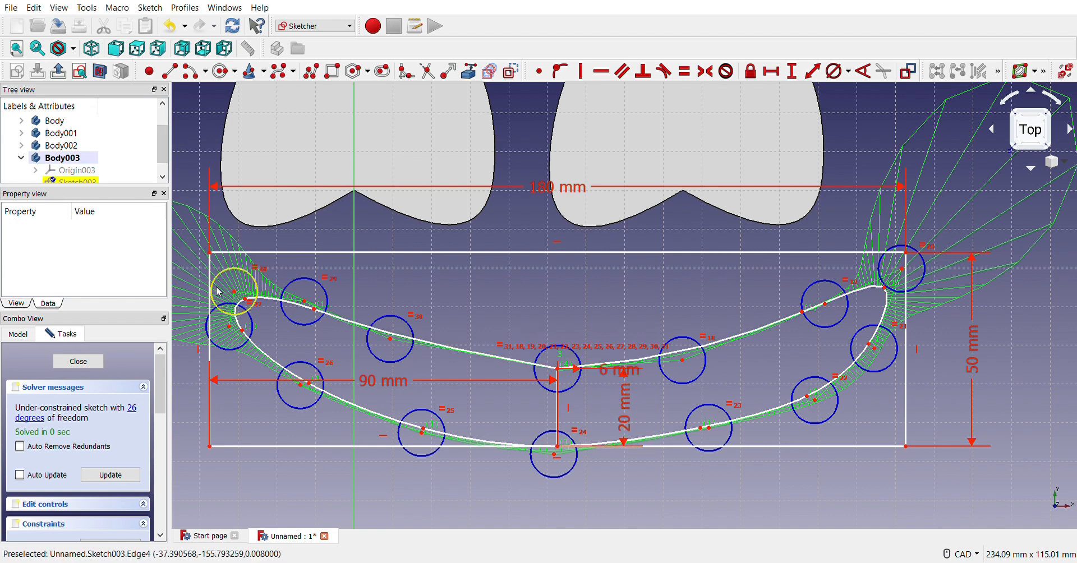
# - Move the tip control points to the rectangle's upper corners and adjust the neighbouring right-side control points, undoing any shift of the rectangle
pyautogui.moveTo(236, 296); pyautogui.dragTo(212, 254)
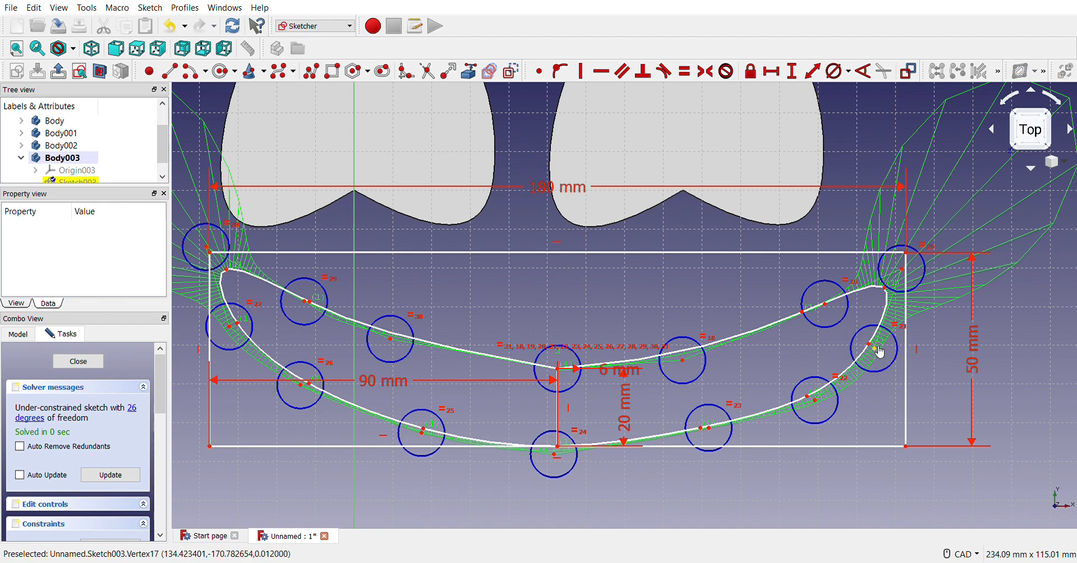
pyautogui.moveTo(880, 351); pyautogui.dragTo(873, 348)
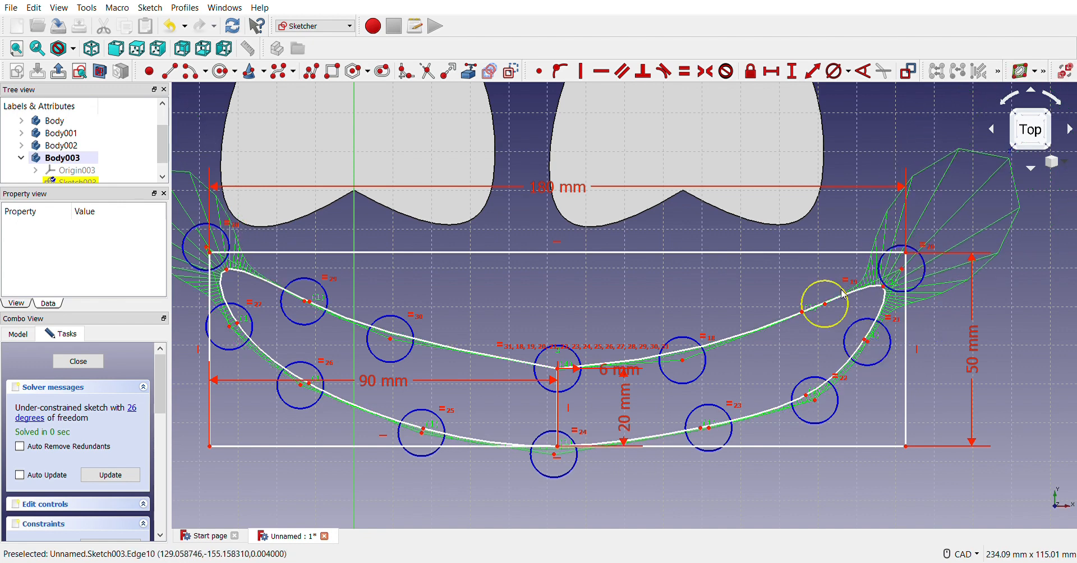
pyautogui.moveTo(903, 271); pyautogui.dragTo(911, 252)
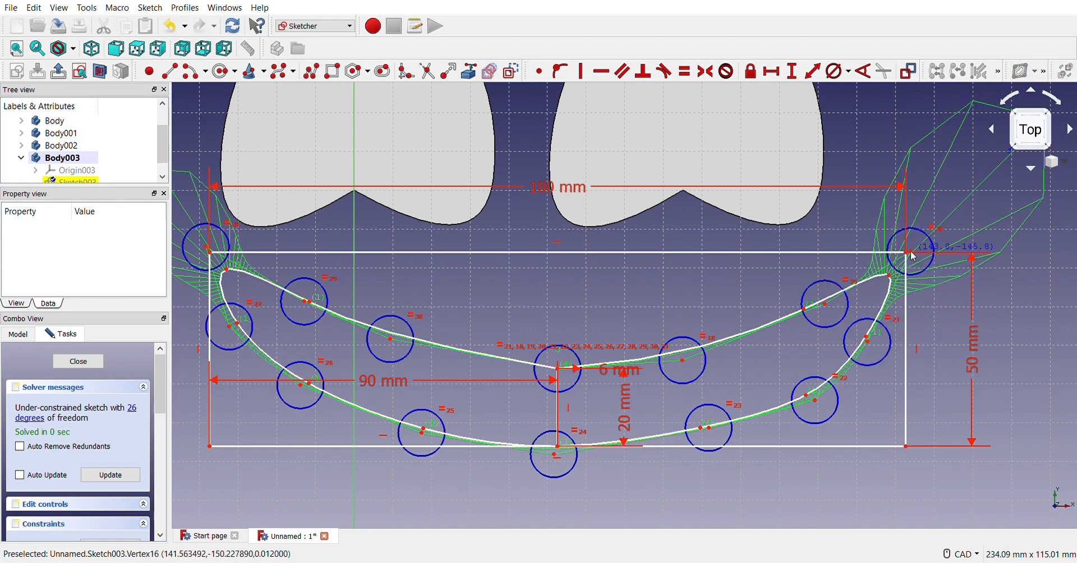
pyautogui.moveTo(831, 309); pyautogui.dragTo(837, 316)
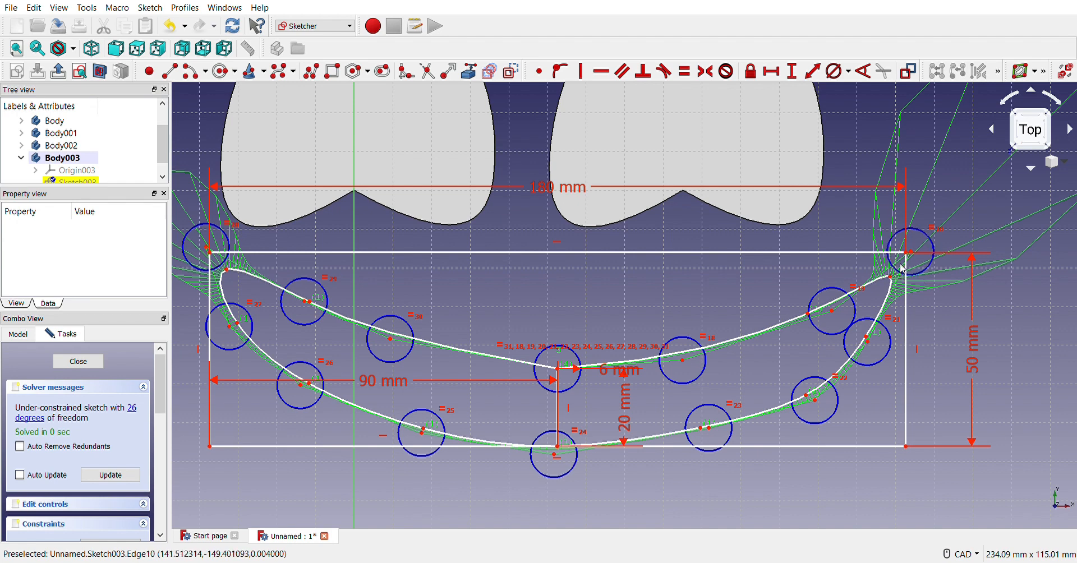
pyautogui.moveTo(890, 277); pyautogui.dragTo(894, 267)
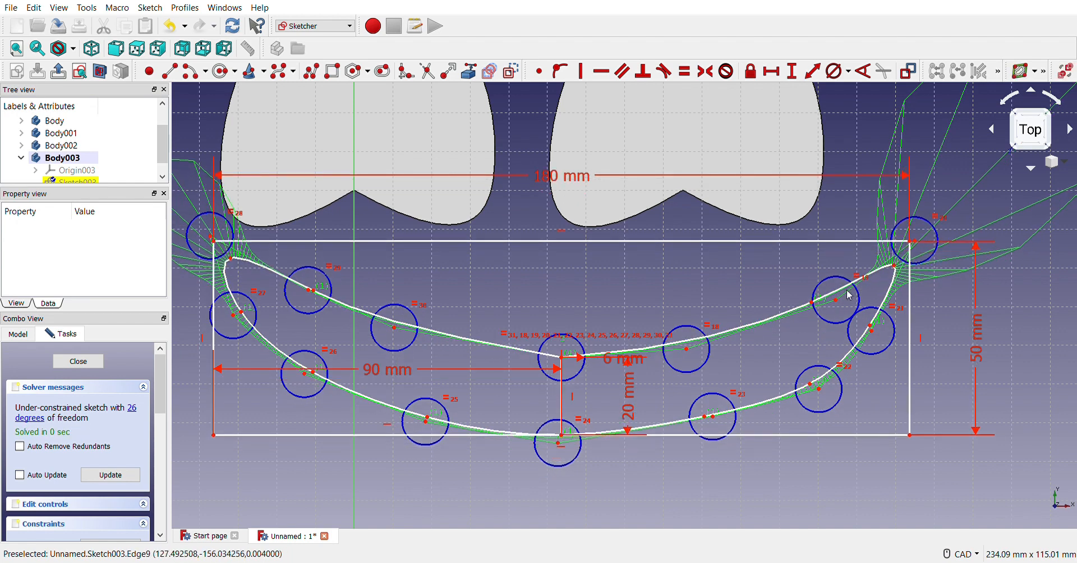
pyautogui.hotkey('ctrl', 'z')
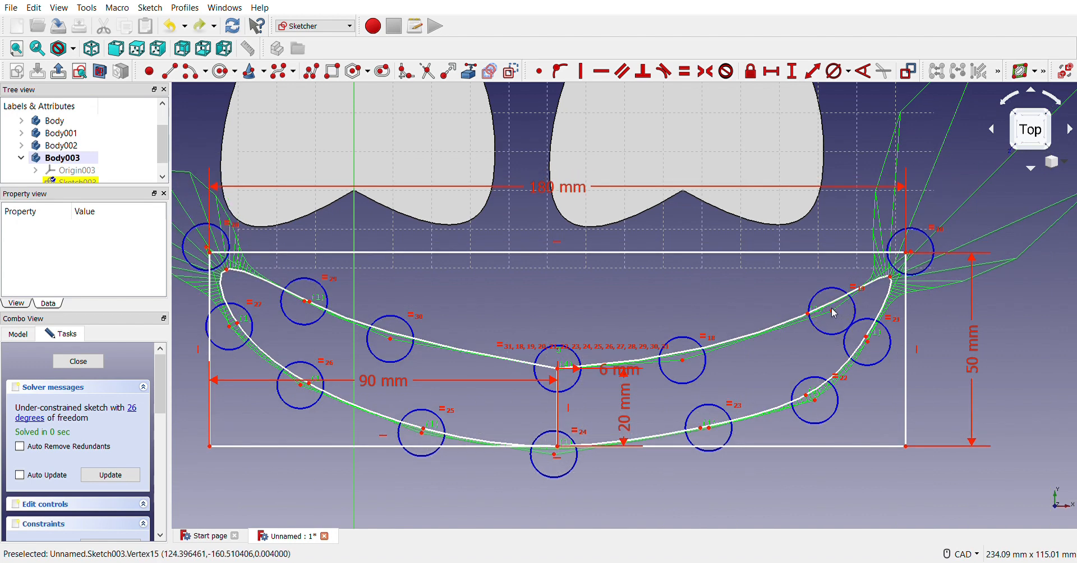
# - Move the upper-edge control point nearest the right tip up and outward, and the lower-right control point inward, to smooth the curve
pyautogui.moveTo(842, 313); pyautogui.dragTo(869, 282)
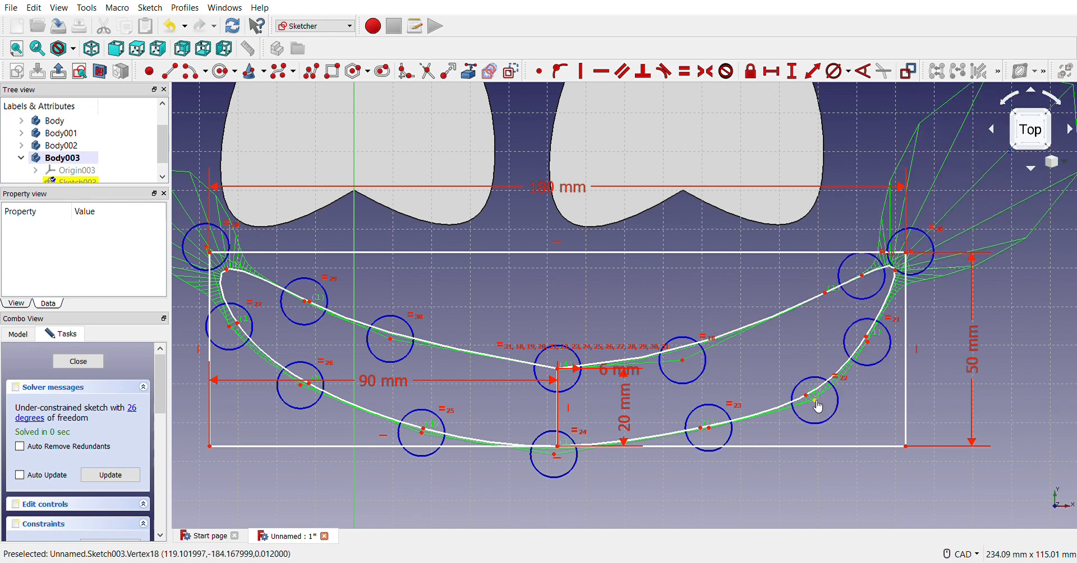
pyautogui.moveTo(823, 405); pyautogui.dragTo(802, 394)
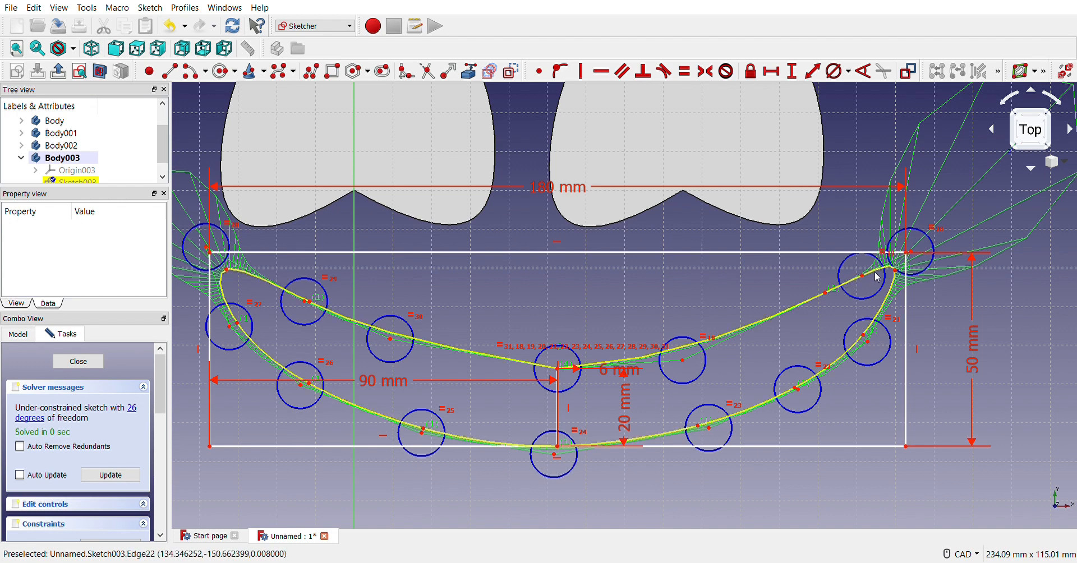
pyautogui.moveTo(866, 279); pyautogui.dragTo(867, 276)
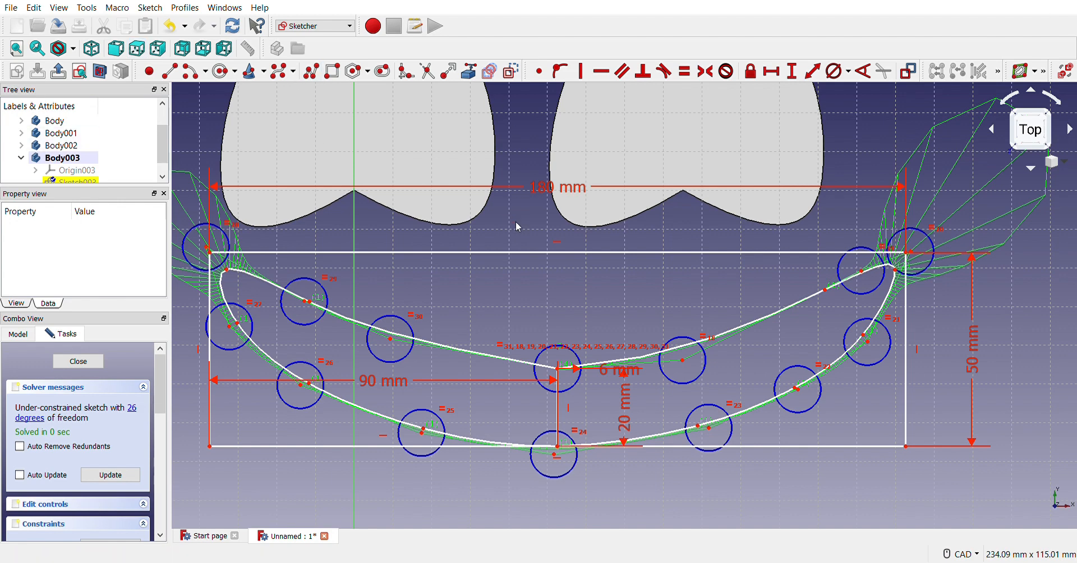
# - Convert the rectangle's top edge to construction geometry and raise the left tip's control point slightly above the rectangle's upper-left corner
pyautogui.click(512, 253)
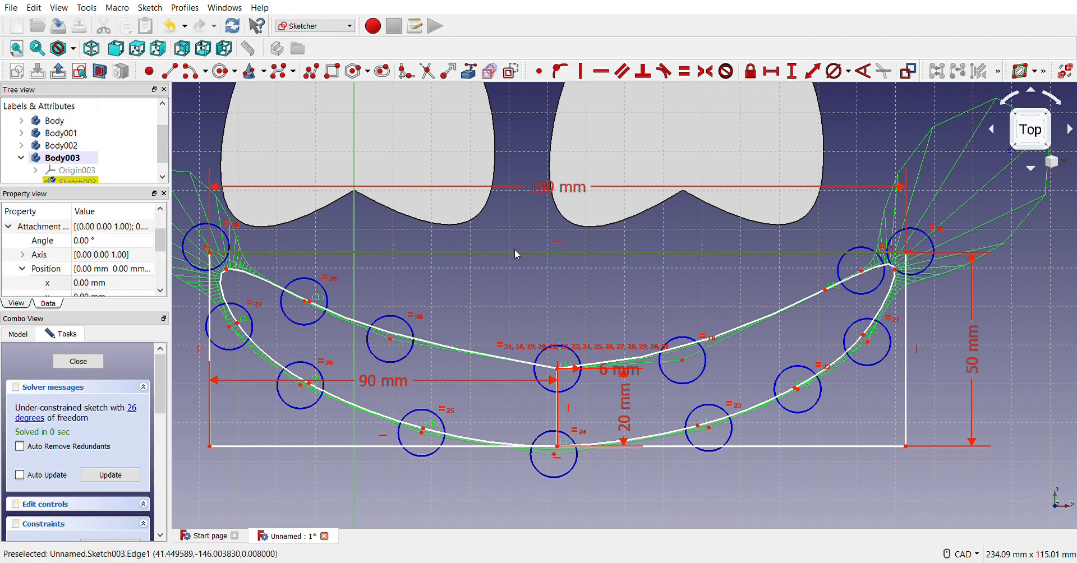
pyautogui.click(511, 73)
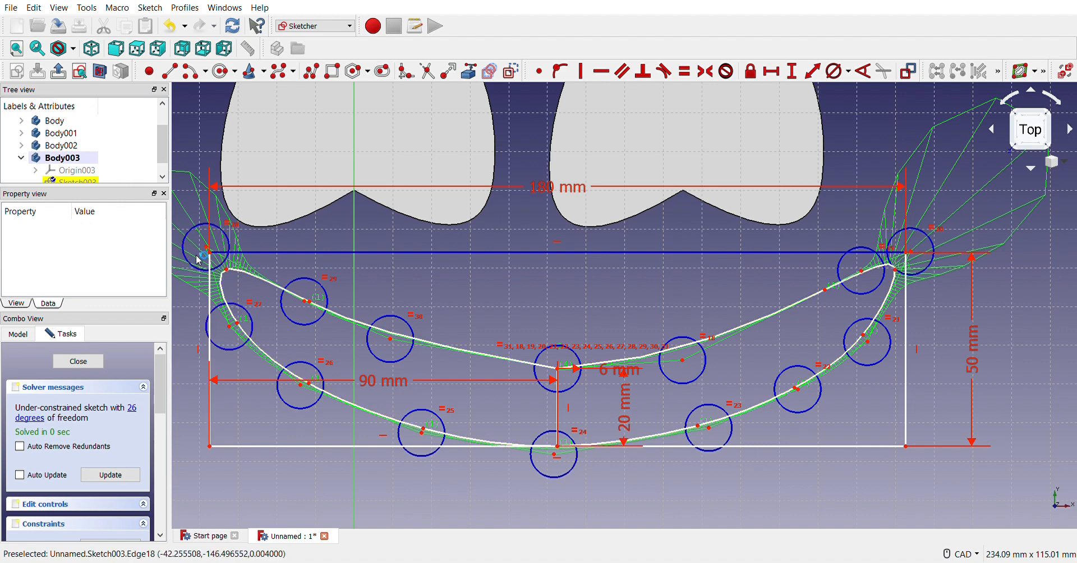
pyautogui.moveTo(209, 249); pyautogui.dragTo(207, 243)
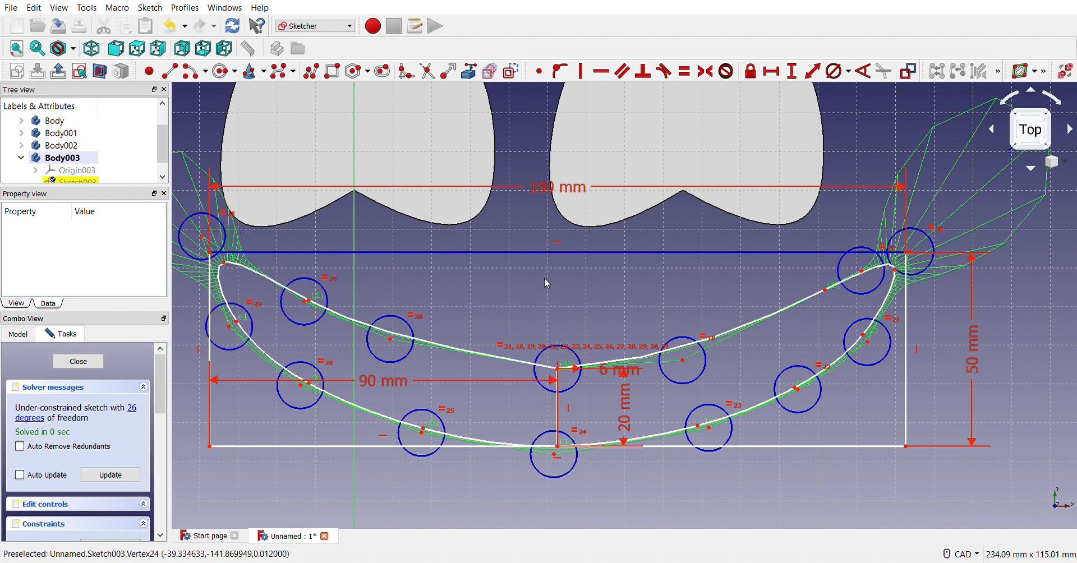
# - Set the length of the vertical guide line at the mouth's centre to 15 mm
pyautogui.click(629, 396)
pyautogui.click(629, 395)
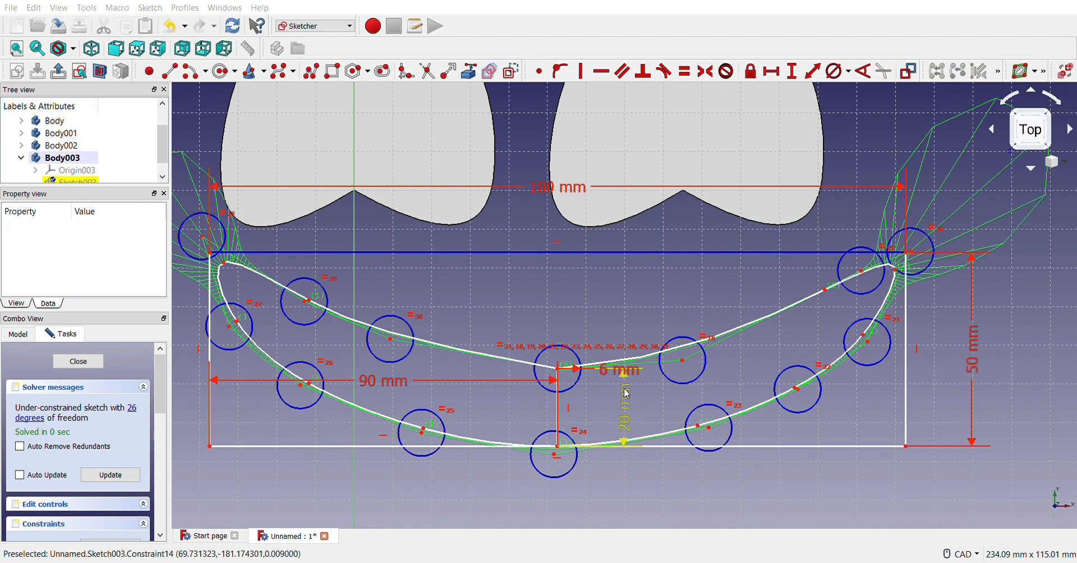
pyautogui.write('15')
pyautogui.press('Return')
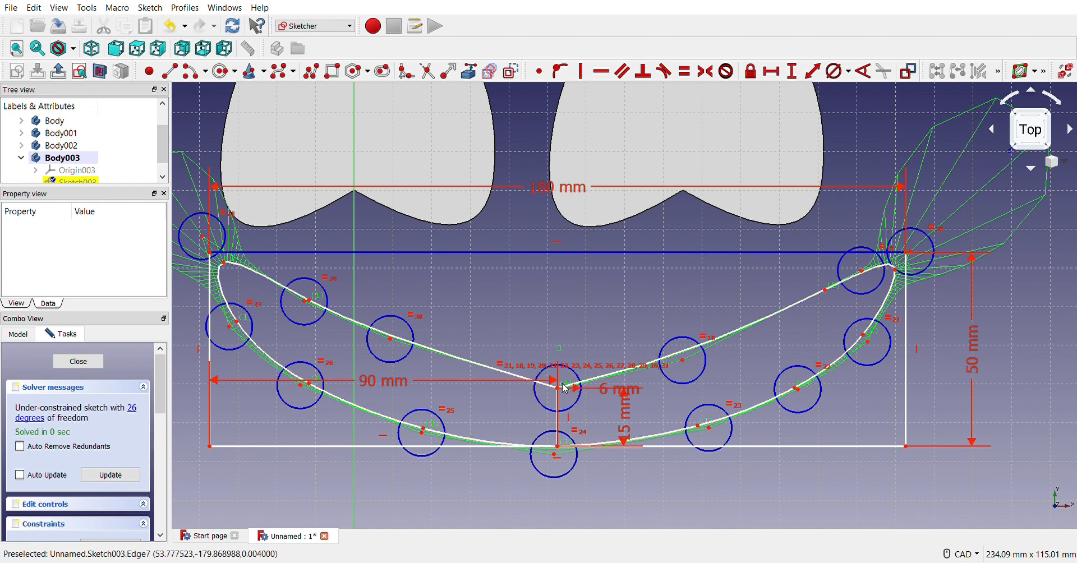
# - Move the upper-edge control points on both sides of the mouth's centre down to smooth the curve around the lowered midpoint
pyautogui.moveTo(684, 357); pyautogui.dragTo(705, 392)
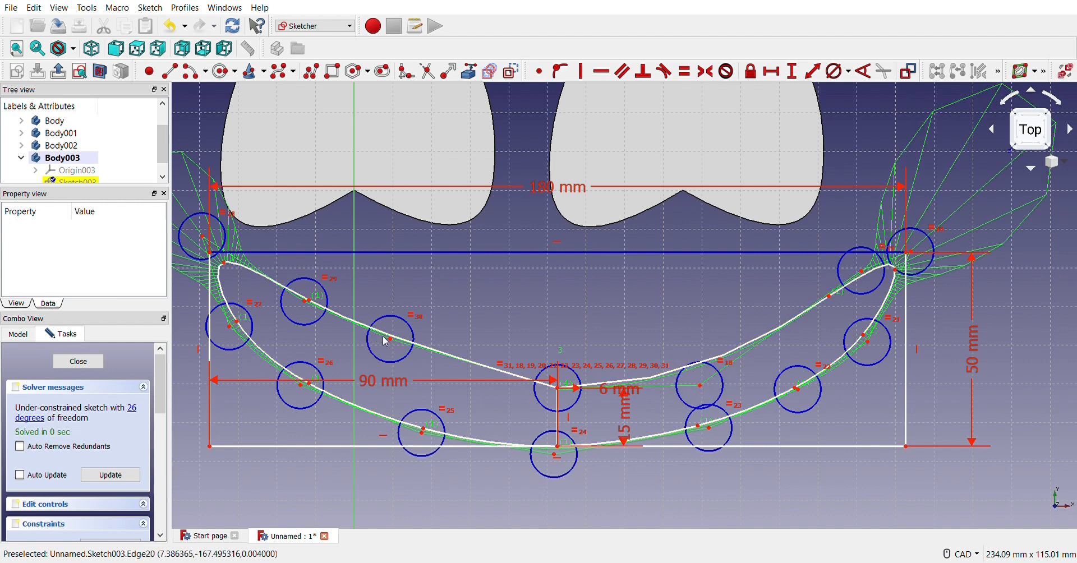
pyautogui.moveTo(390, 339); pyautogui.dragTo(387, 356)
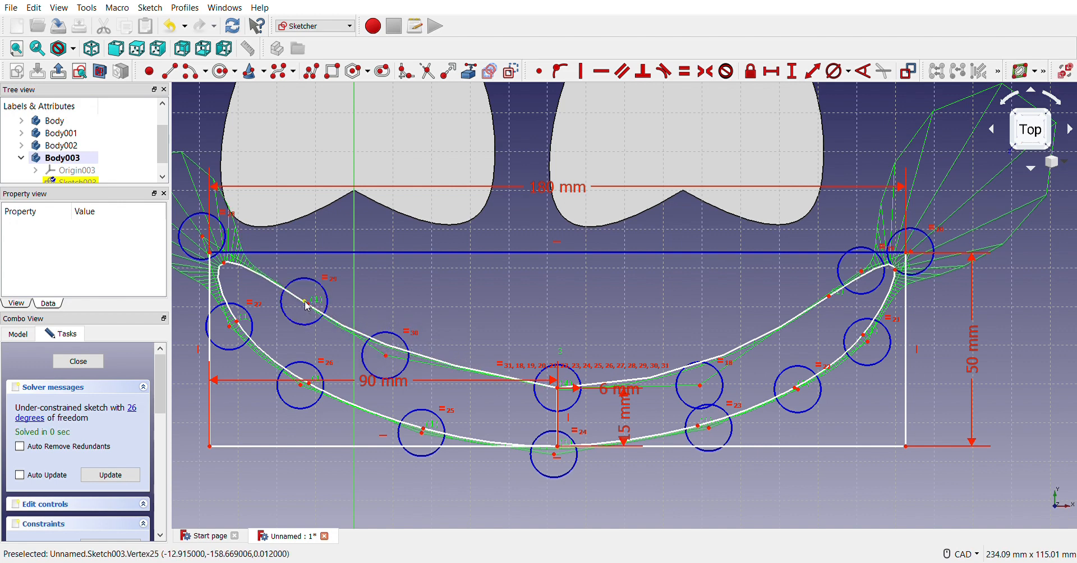
pyautogui.moveTo(306, 305); pyautogui.dragTo(303, 320)
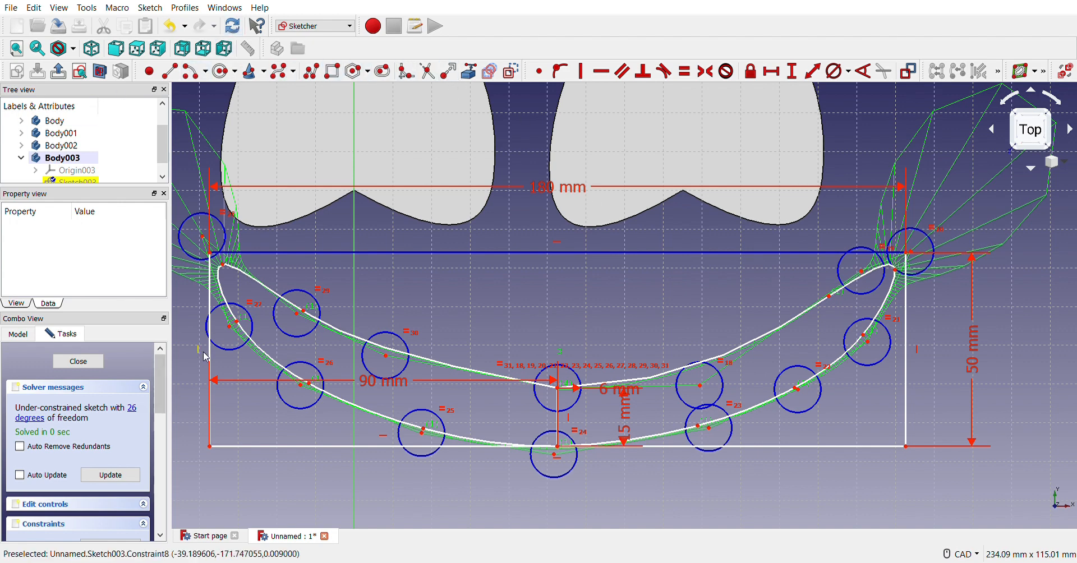
# - Convert the guide rectangle's left edge, its bottom edge and the vertical centre guide line to construction geometry
pyautogui.click(209, 351)
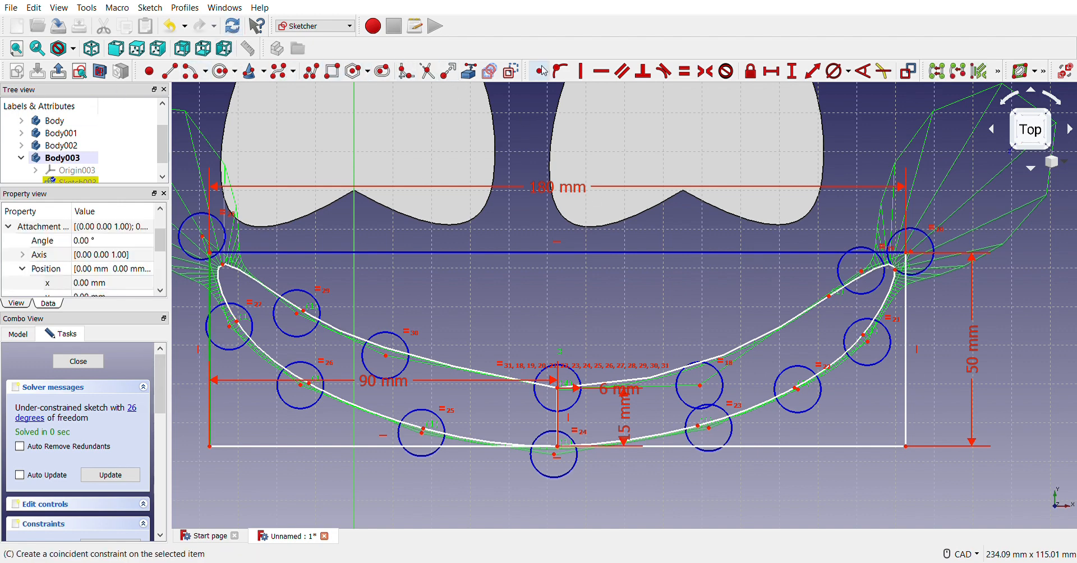
pyautogui.click(512, 71)
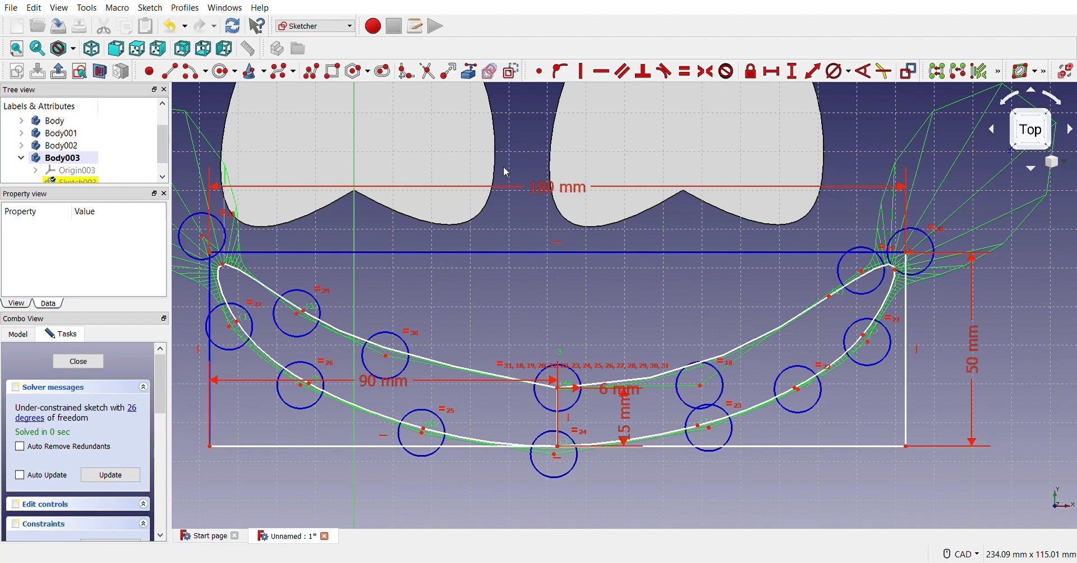
pyautogui.click(371, 446)
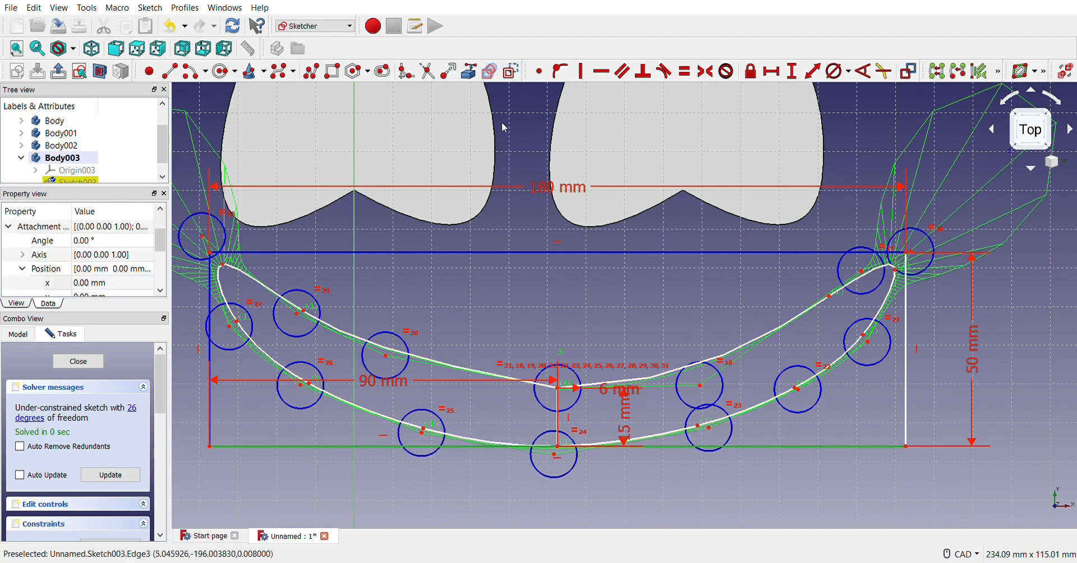
pyautogui.click(512, 71)
pyautogui.click(478, 447)
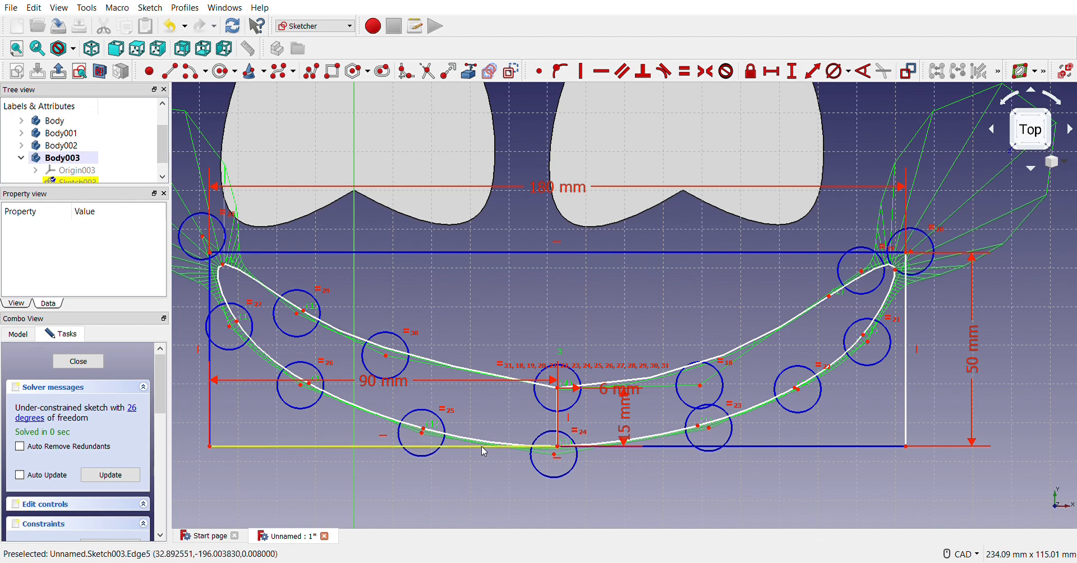
pyautogui.click(485, 223)
pyautogui.click(512, 72)
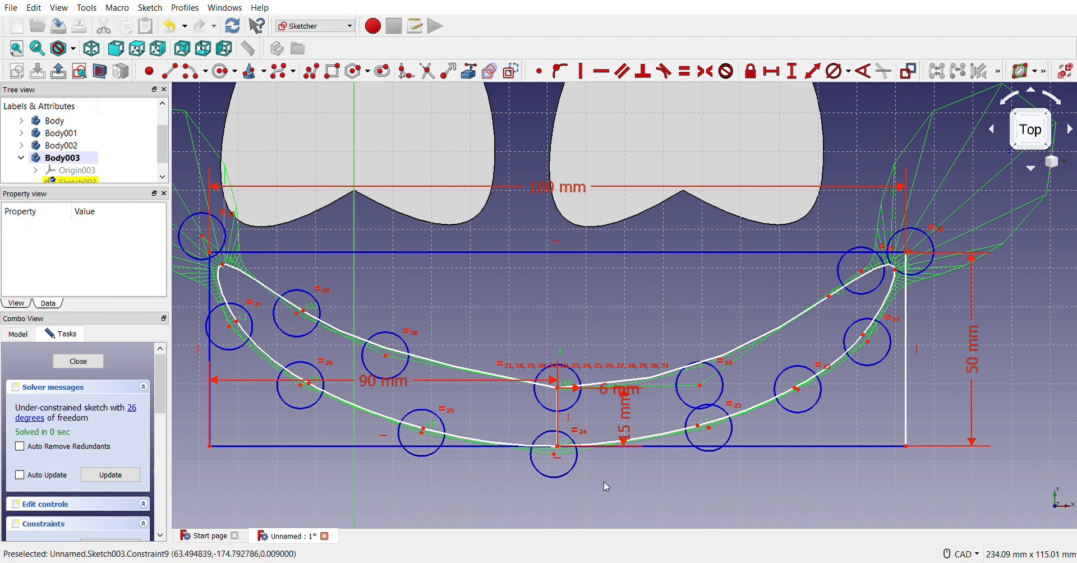
pyautogui.click(561, 422)
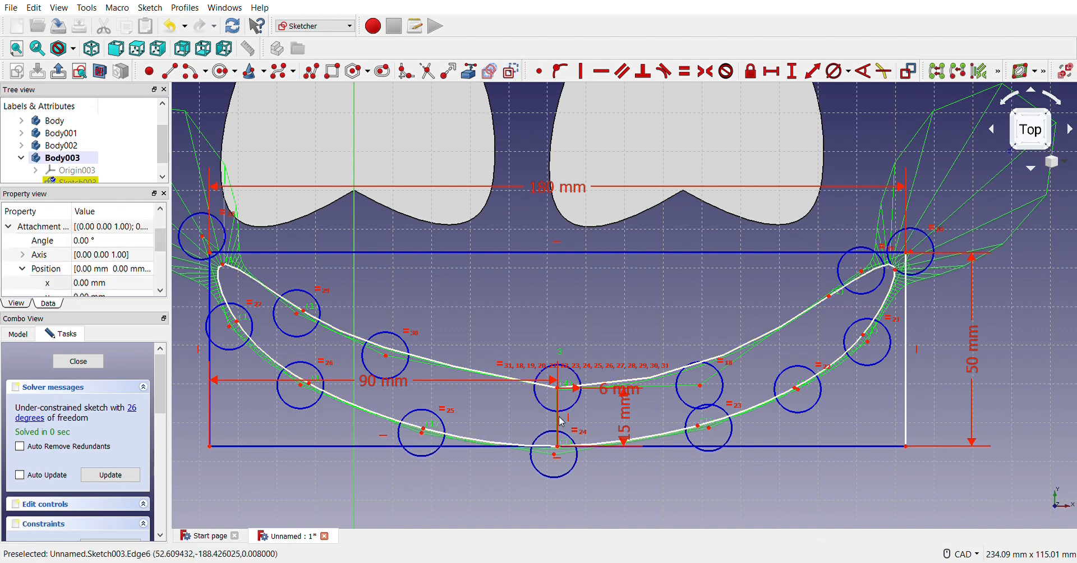
pyautogui.click(512, 72)
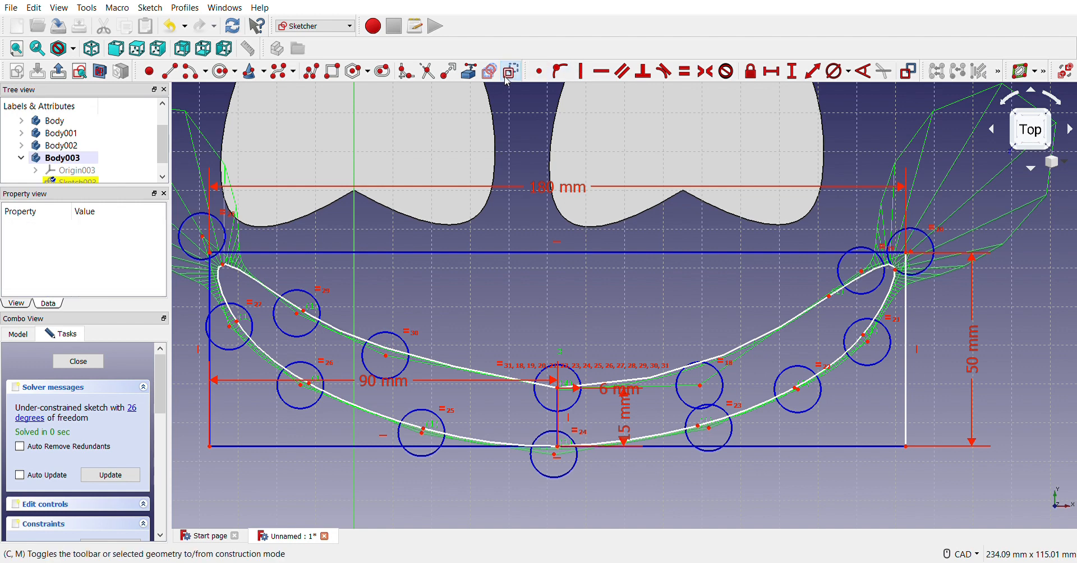
# - Shift the upper-edge control points flanking the mouth's centre to balance the curve, and convert the rectangle's right edge to construction geometry
pyautogui.scroll(-2, 517, 361)
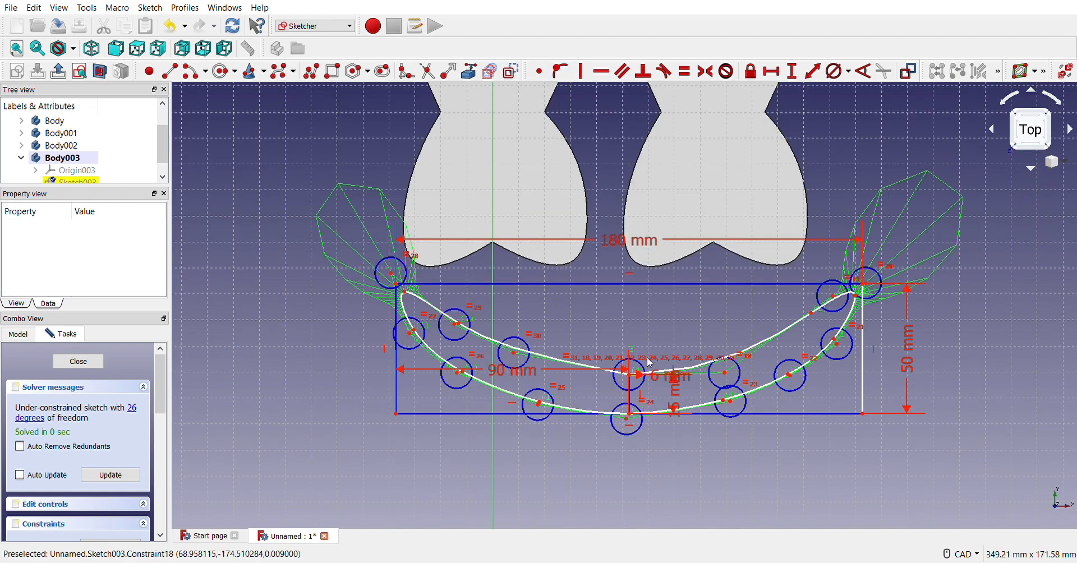
pyautogui.moveTo(517, 361); pyautogui.dragTo(535, 368)
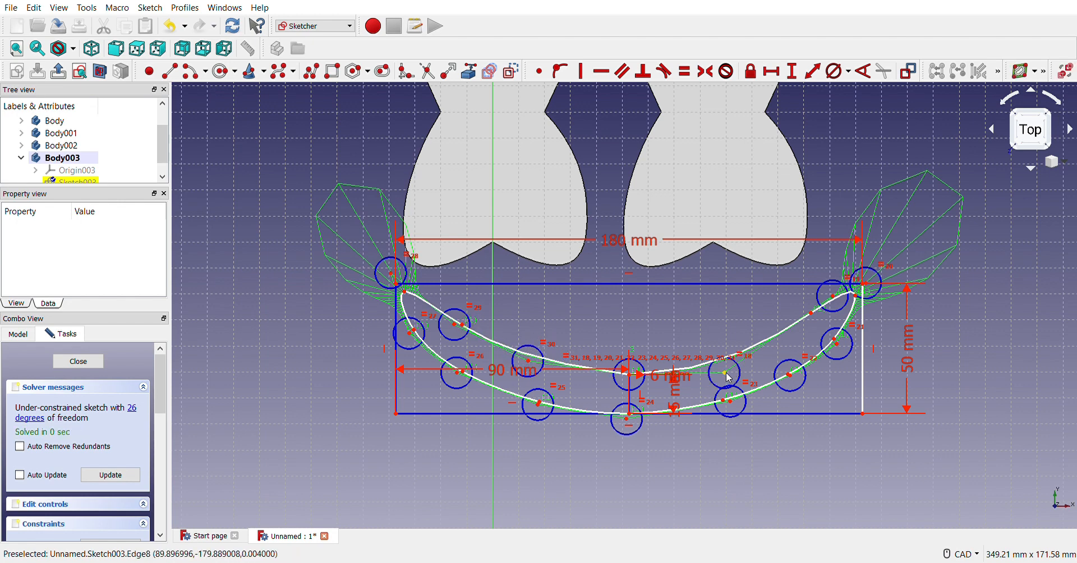
pyautogui.moveTo(729, 378); pyautogui.dragTo(752, 379)
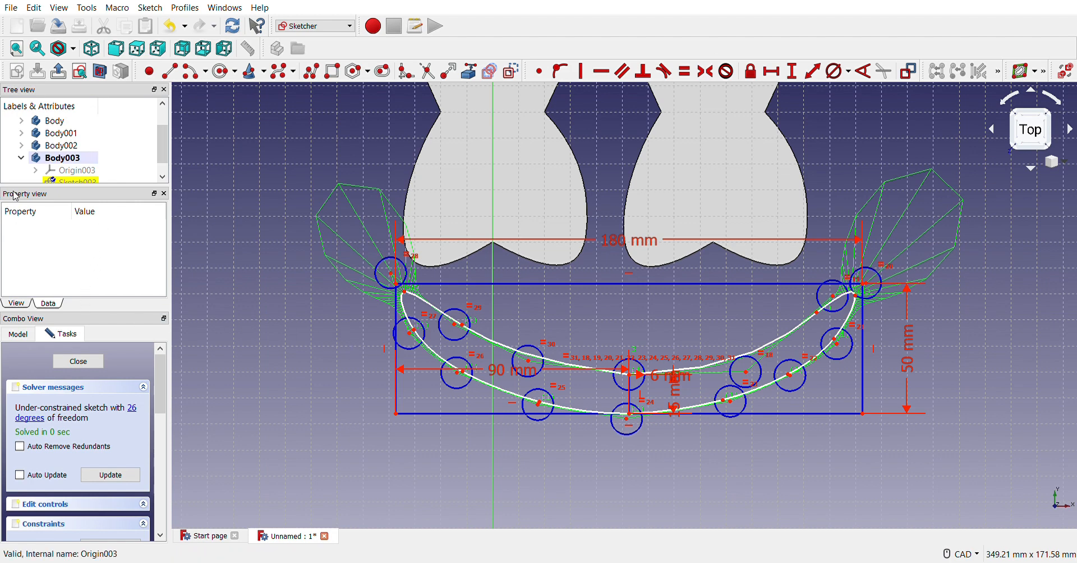
# - Close the mouth sketch and check the whole face in isometric and top views
pyautogui.scroll(-1, 104, 162)
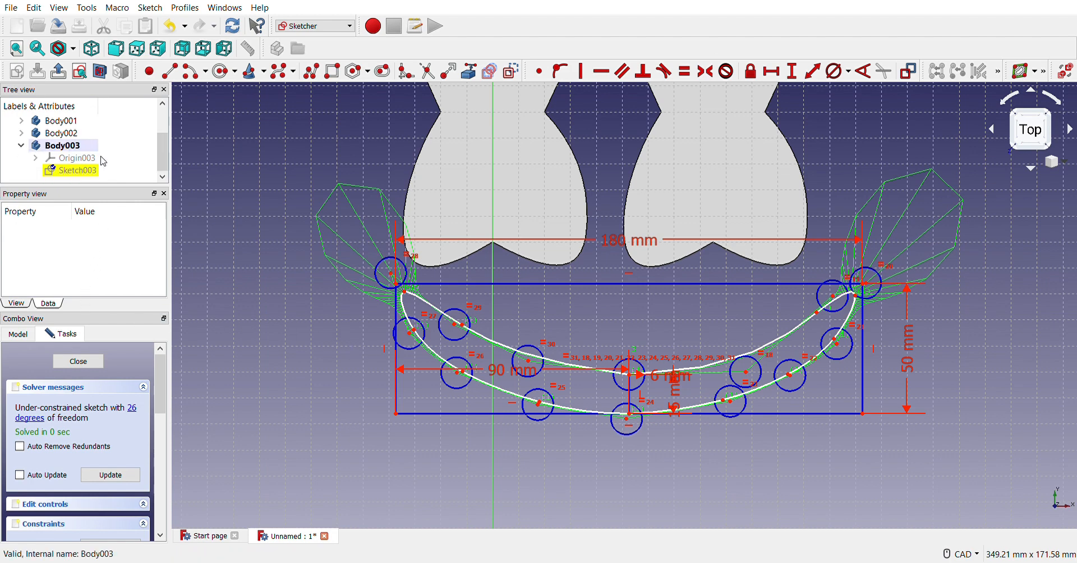
pyautogui.click(103, 363)
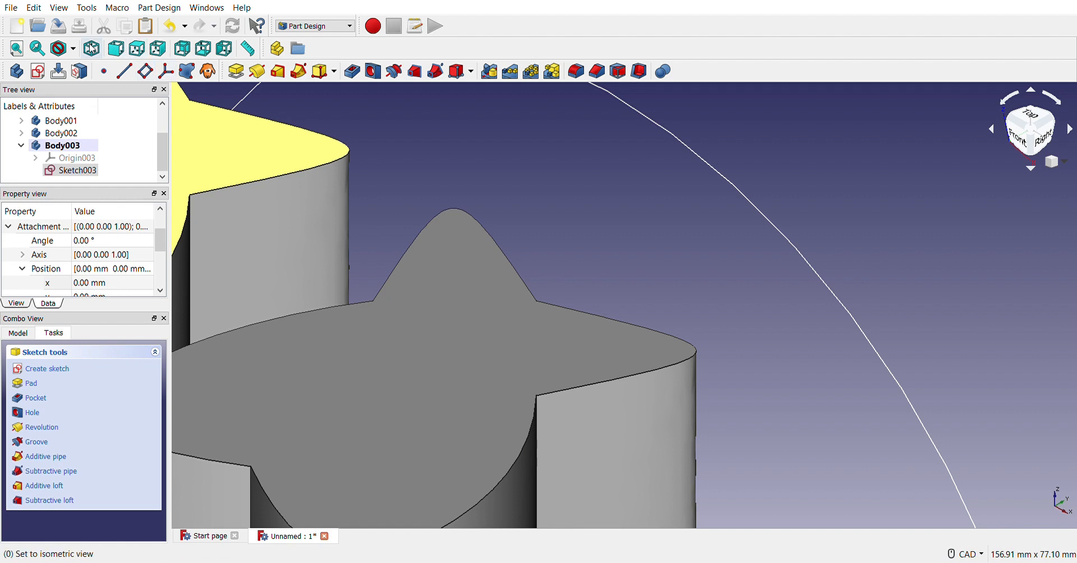
pyautogui.scroll(-5, 414, 212)
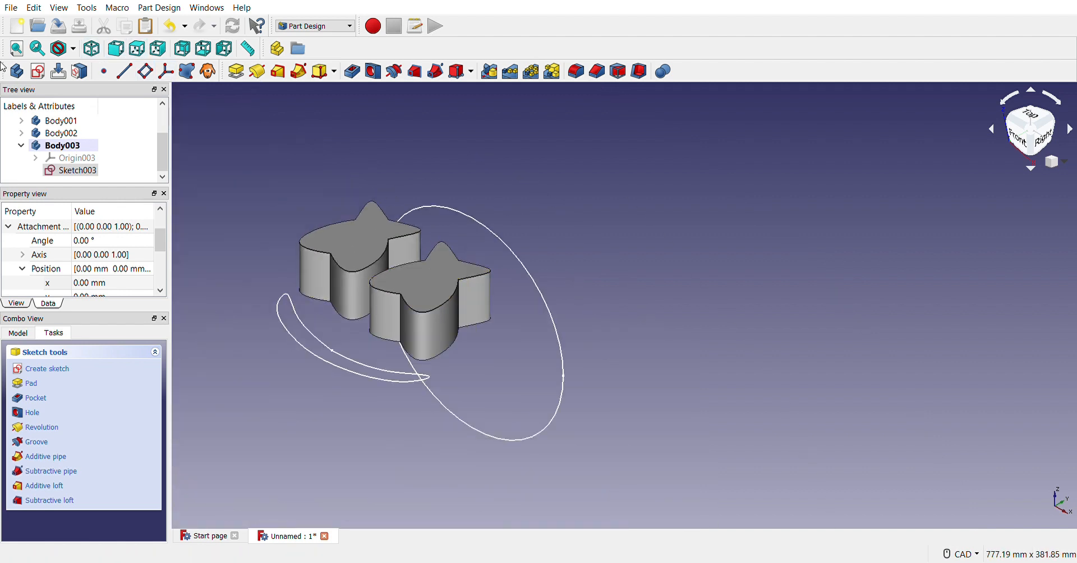
pyautogui.click(134, 50)
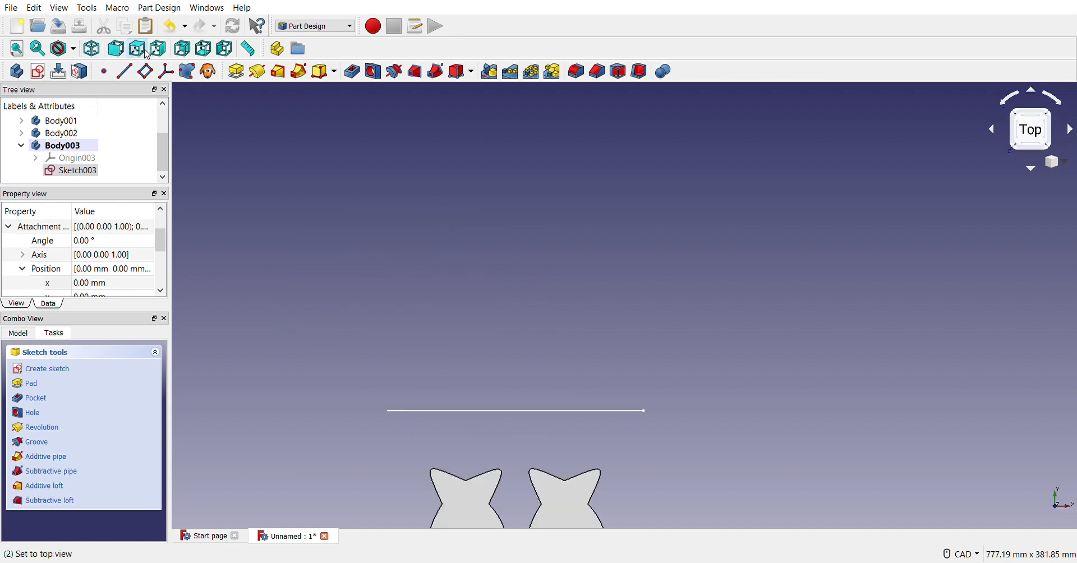
pyautogui.scroll(-6, 448, 288)
pyautogui.scroll(4, 538, 379)
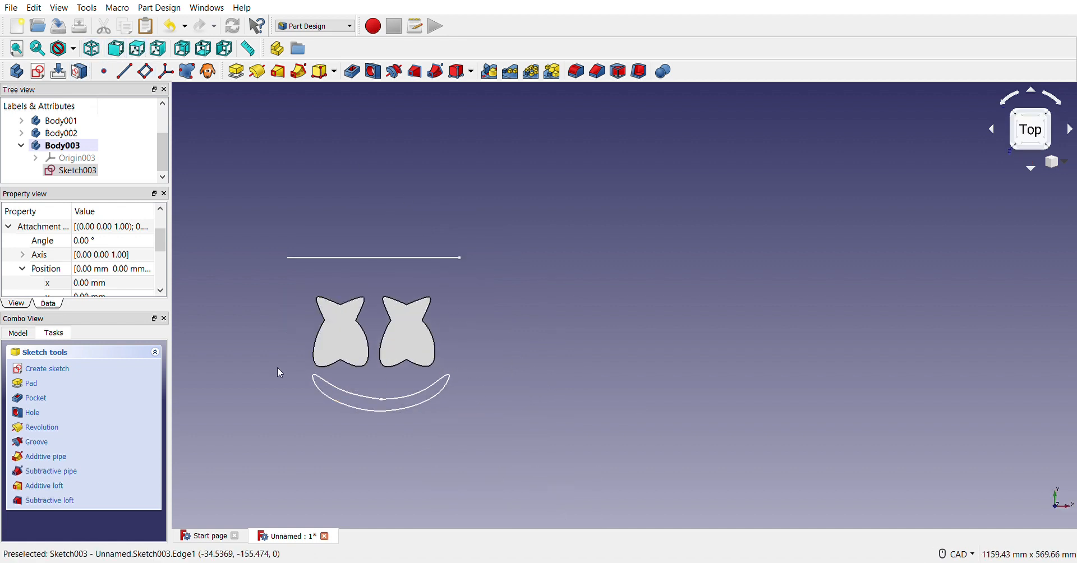
# - Activate the body containing the mouth sketch and pad the mouth profile 50 mm
pyautogui.click(86, 147)
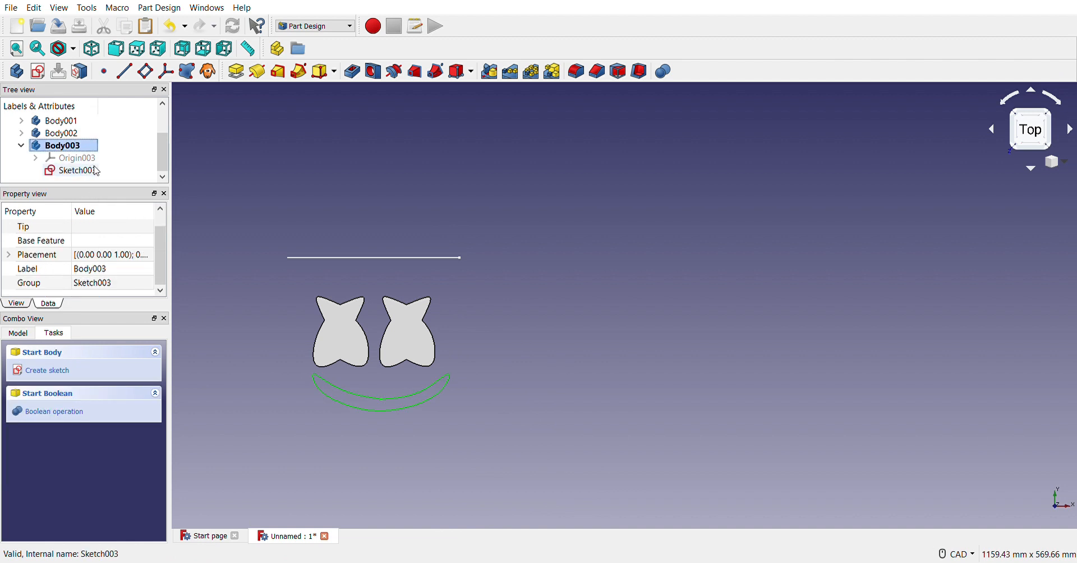
pyautogui.doubleClick(89, 148)
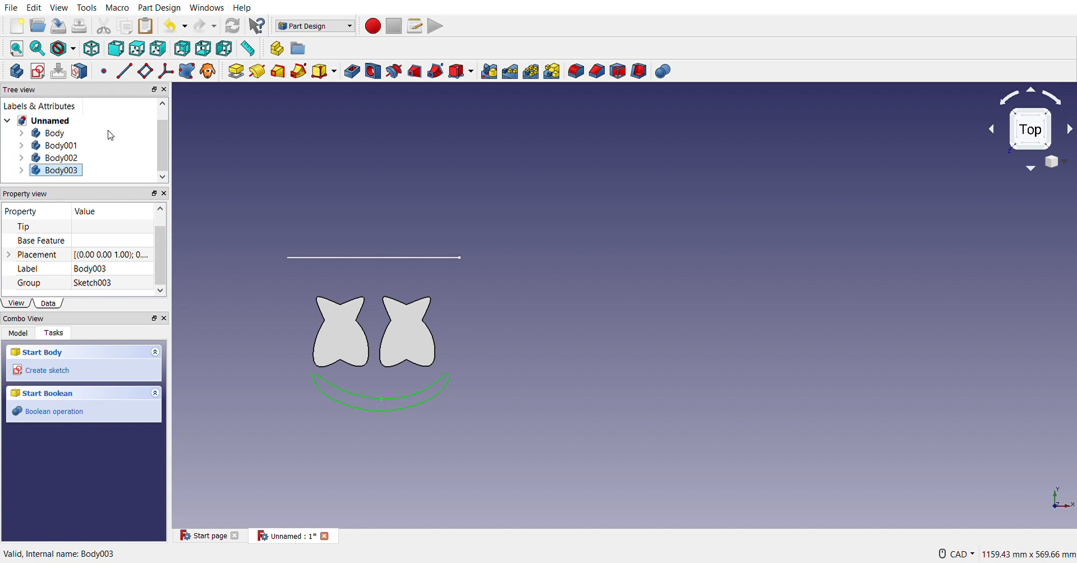
pyautogui.click(235, 72)
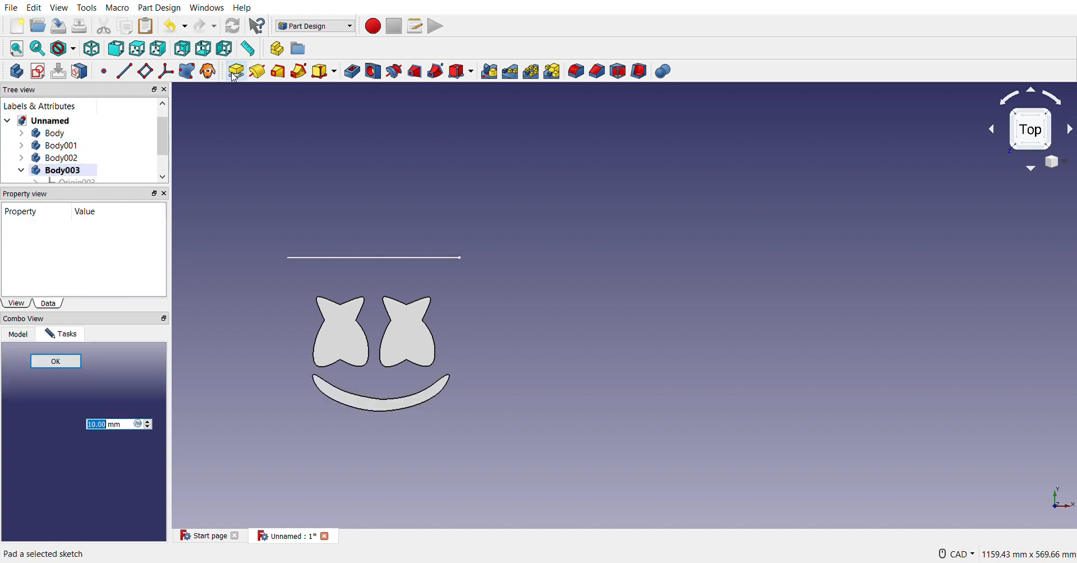
pyautogui.scroll(-2, 331, 297)
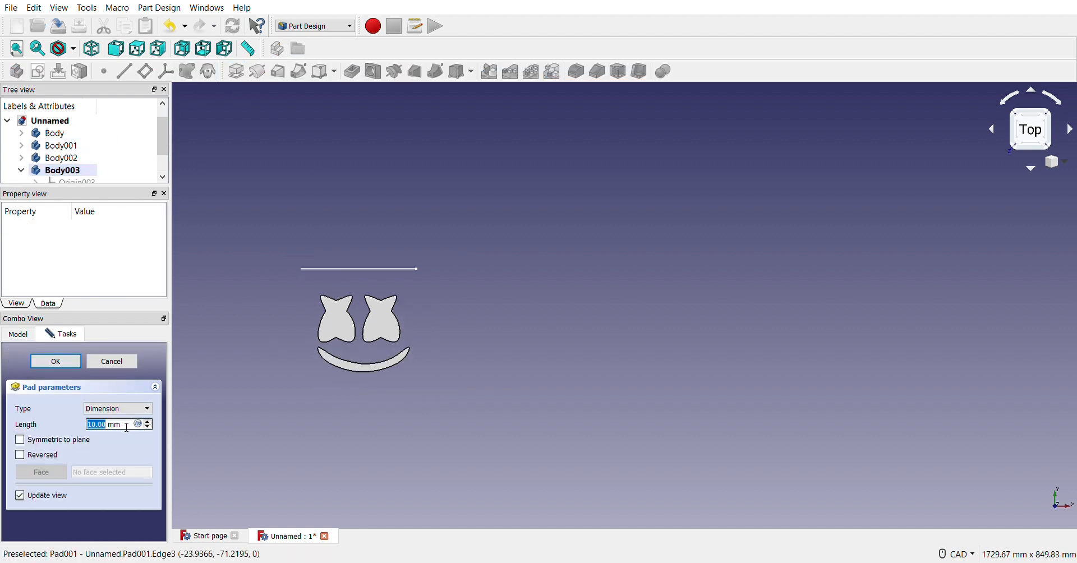
pyautogui.click(76, 361)
# - Activate the body containing the large circle sketch and pad the circle 230 mm into a cylindrical head
pyautogui.click(85, 160)
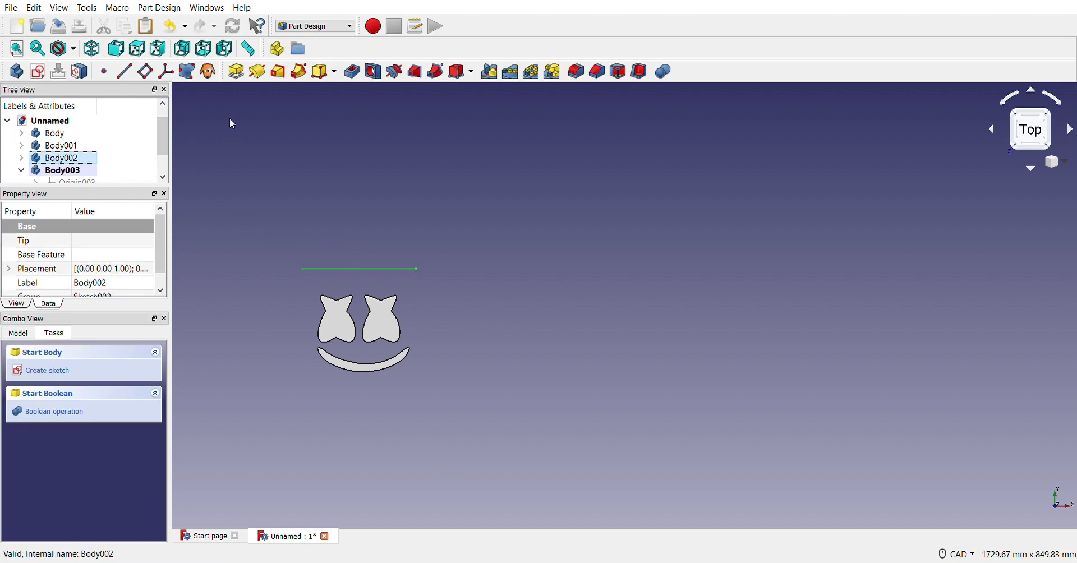
pyautogui.click(91, 49)
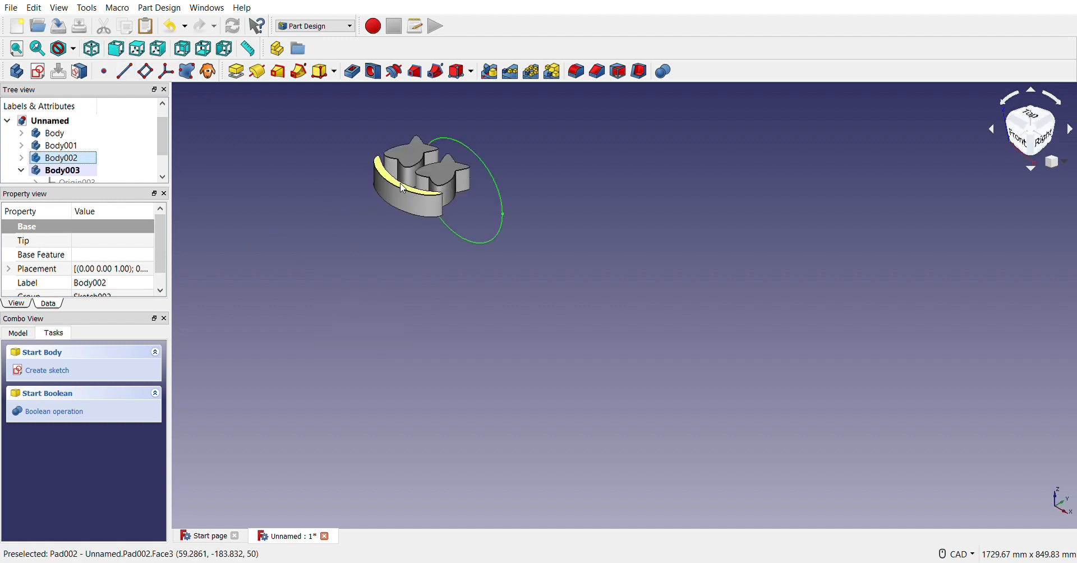
pyautogui.scroll(5, 362, 137)
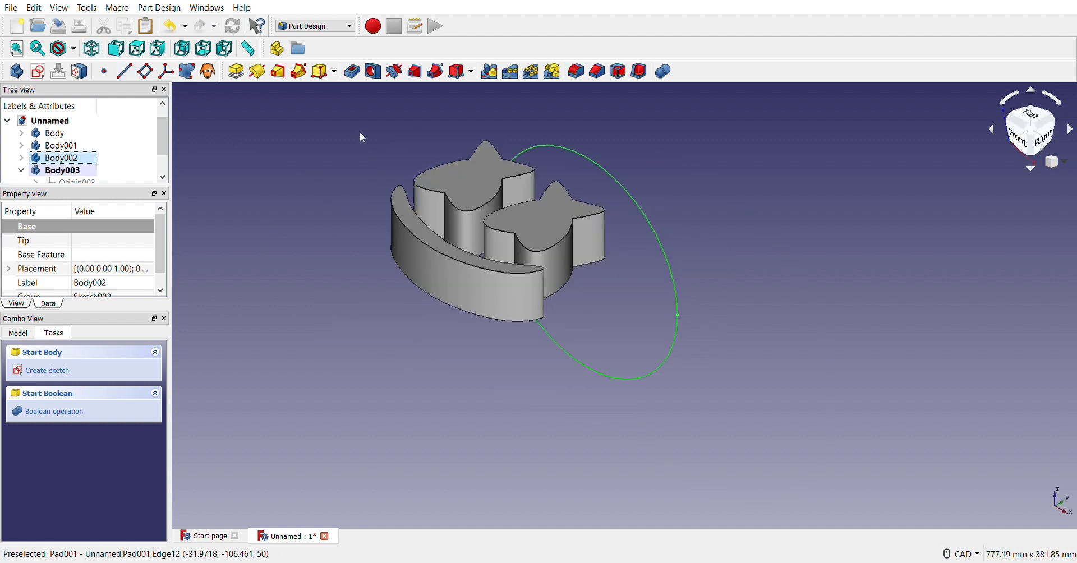
pyautogui.doubleClick(71, 159)
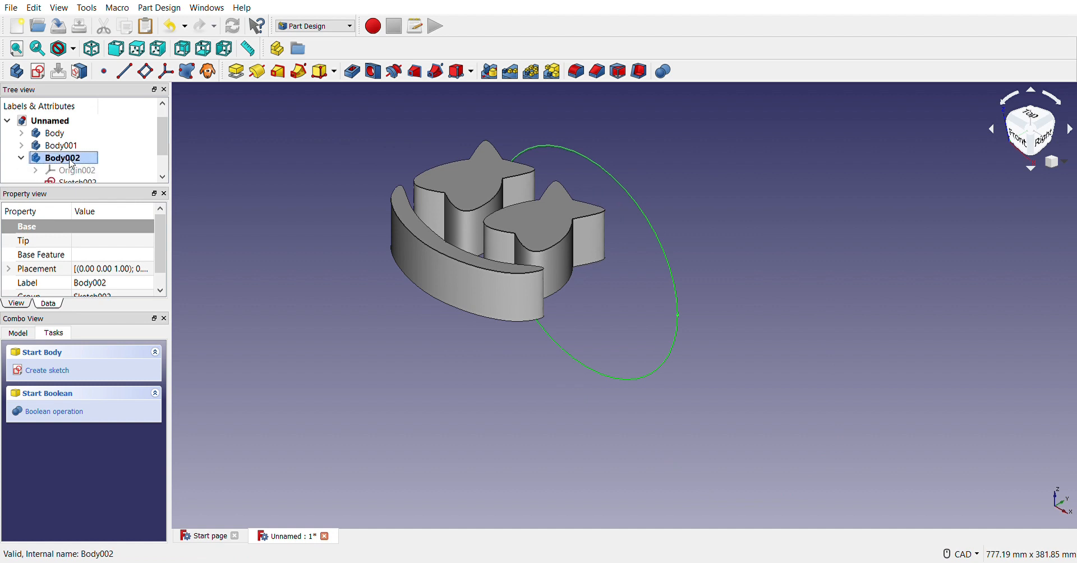
pyautogui.click(238, 74)
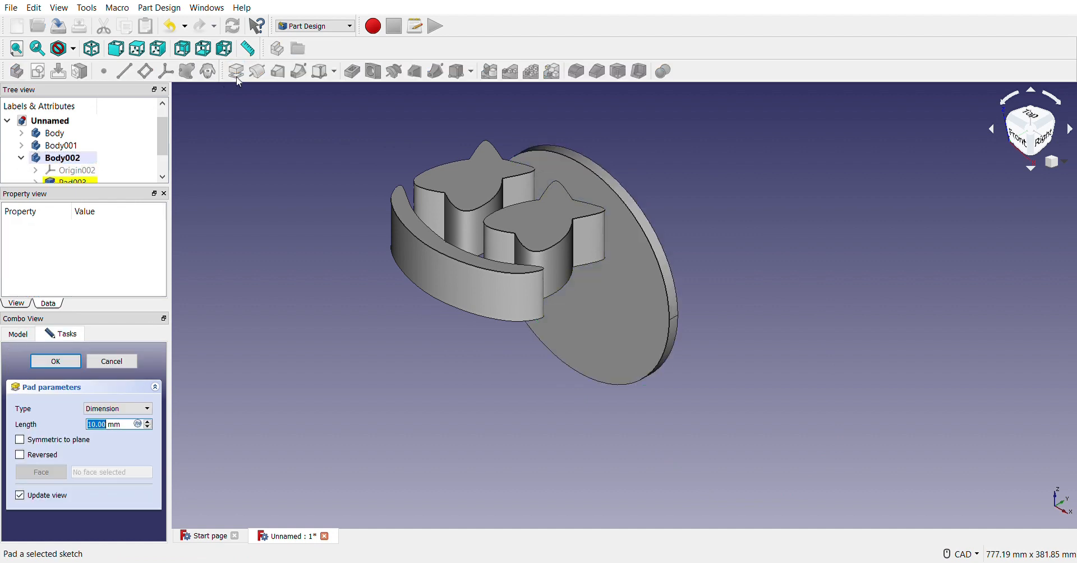
pyautogui.write('13')
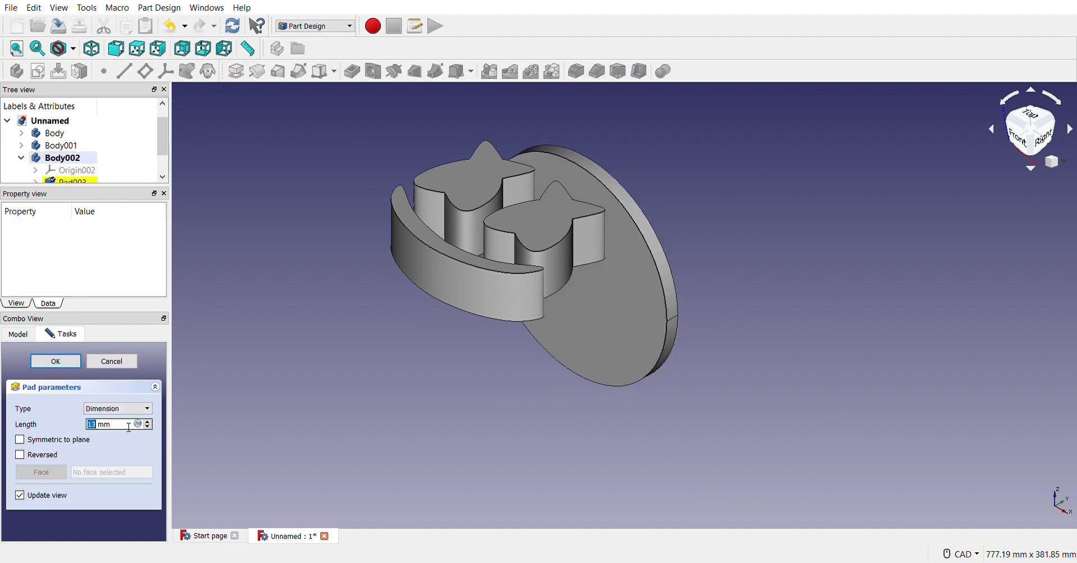
pyautogui.scroll(20, 113, 427)
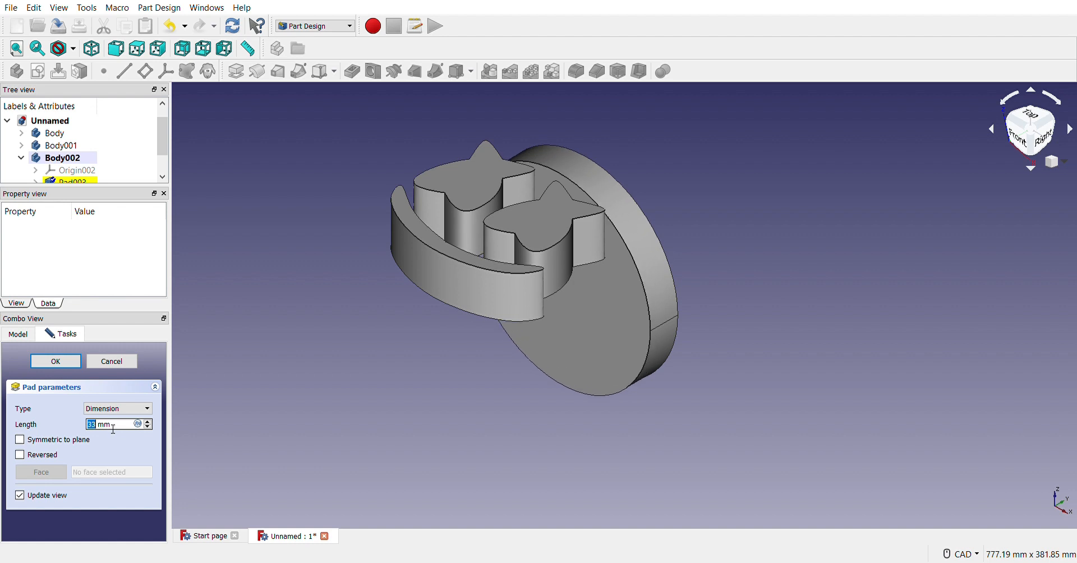
pyautogui.scroll(20, 113, 430)
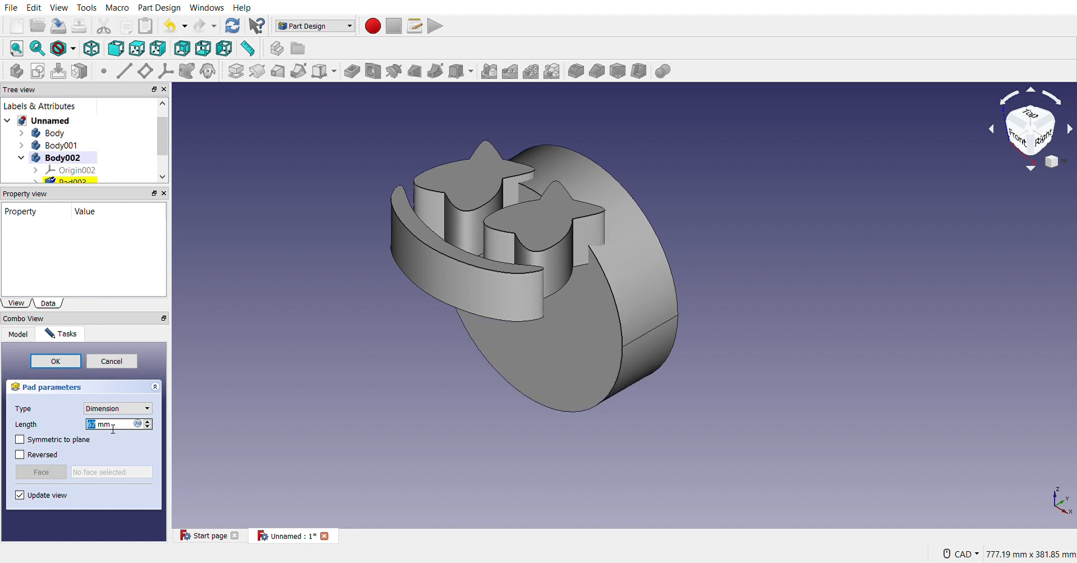
pyautogui.scroll(20, 113, 430)
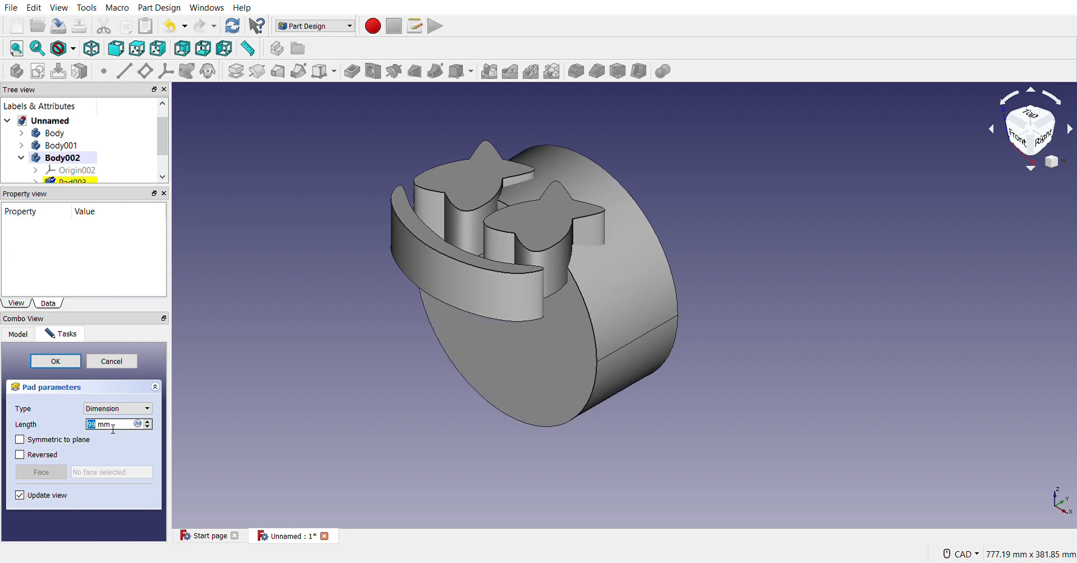
pyautogui.scroll(20, 113, 430)
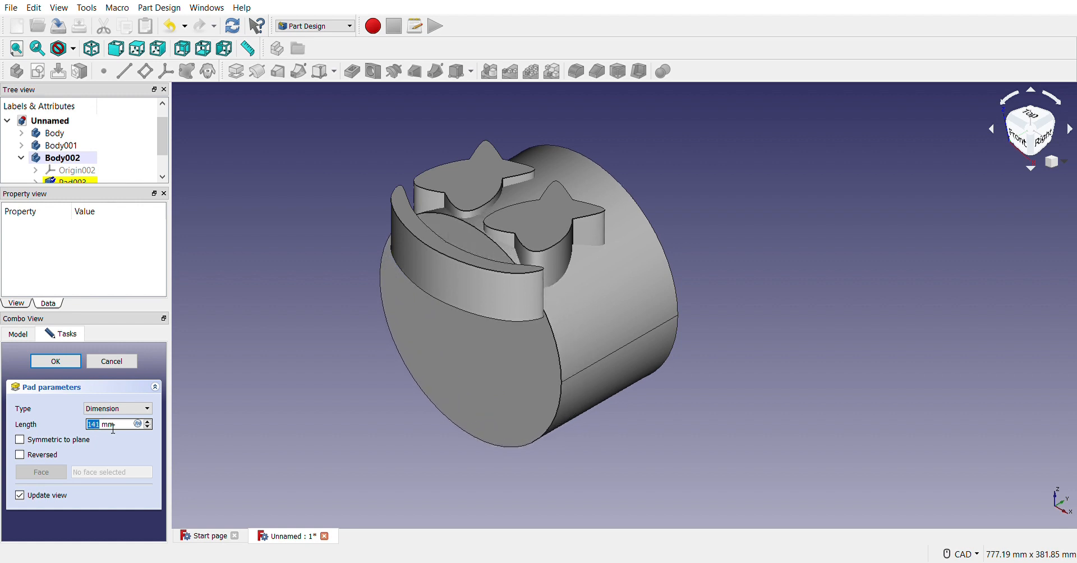
pyautogui.scroll(20, 113, 430)
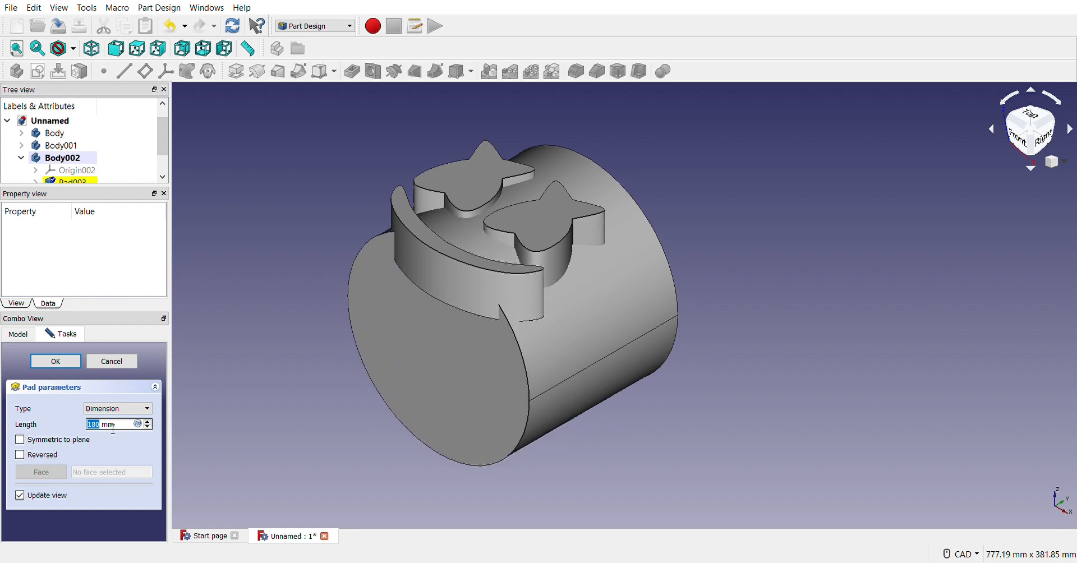
pyautogui.scroll(20, 113, 430)
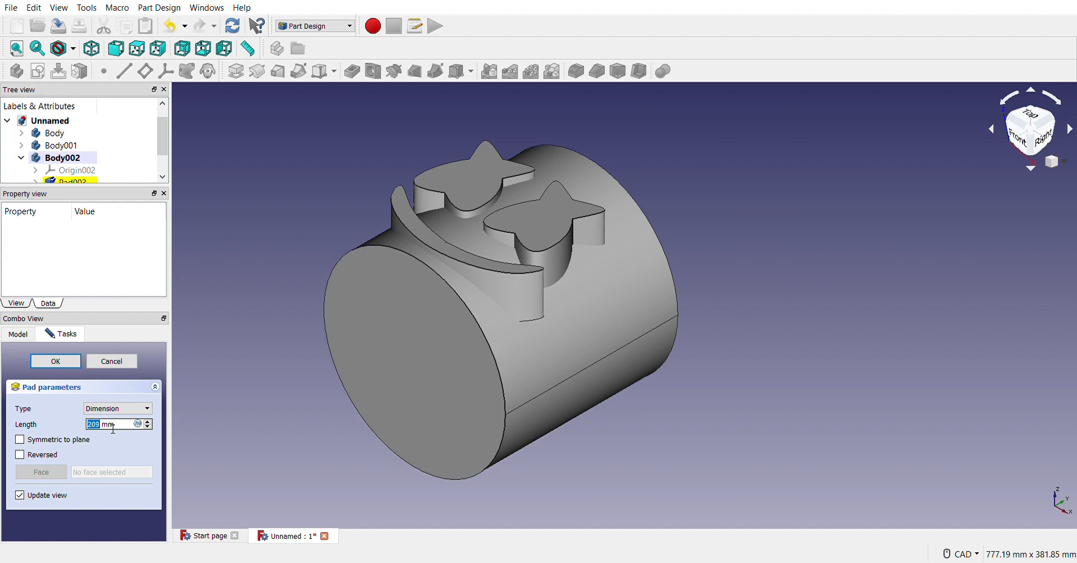
pyautogui.scroll(10, 113, 430)
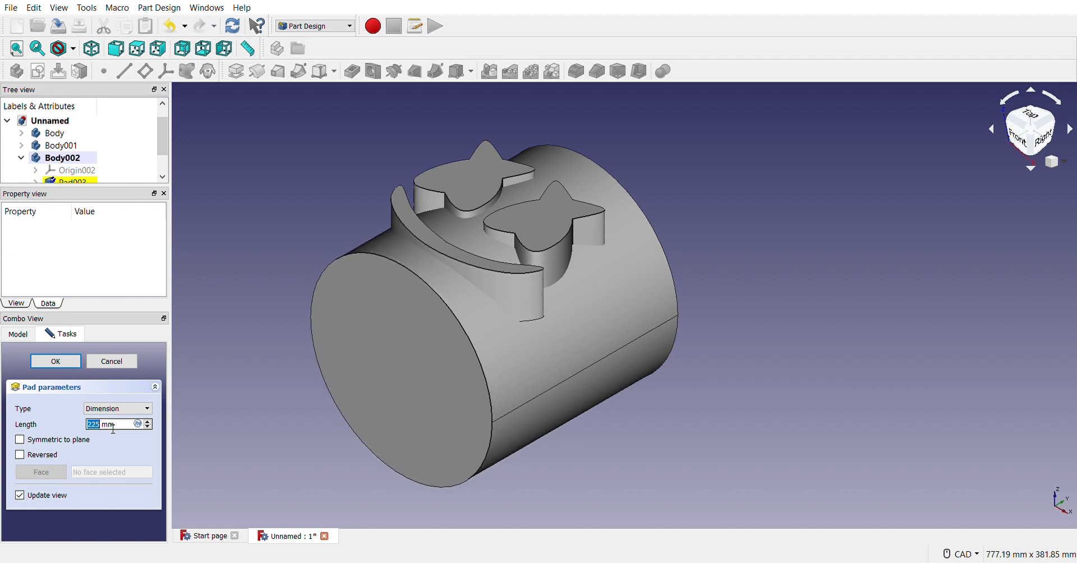
pyautogui.scroll(2, 114, 430)
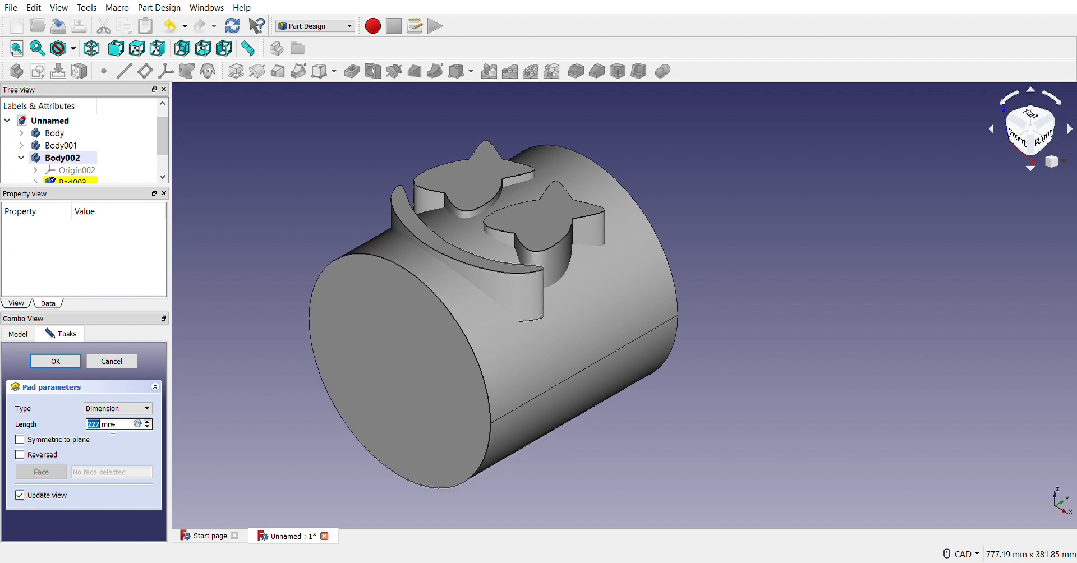
pyautogui.scroll(1, 114, 430)
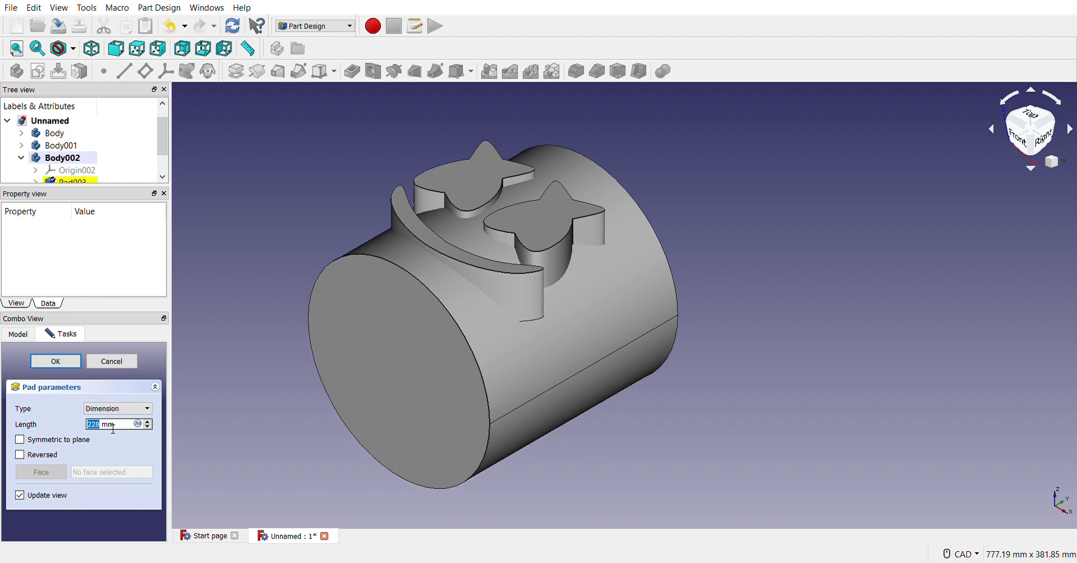
pyautogui.scroll(2, 113, 429)
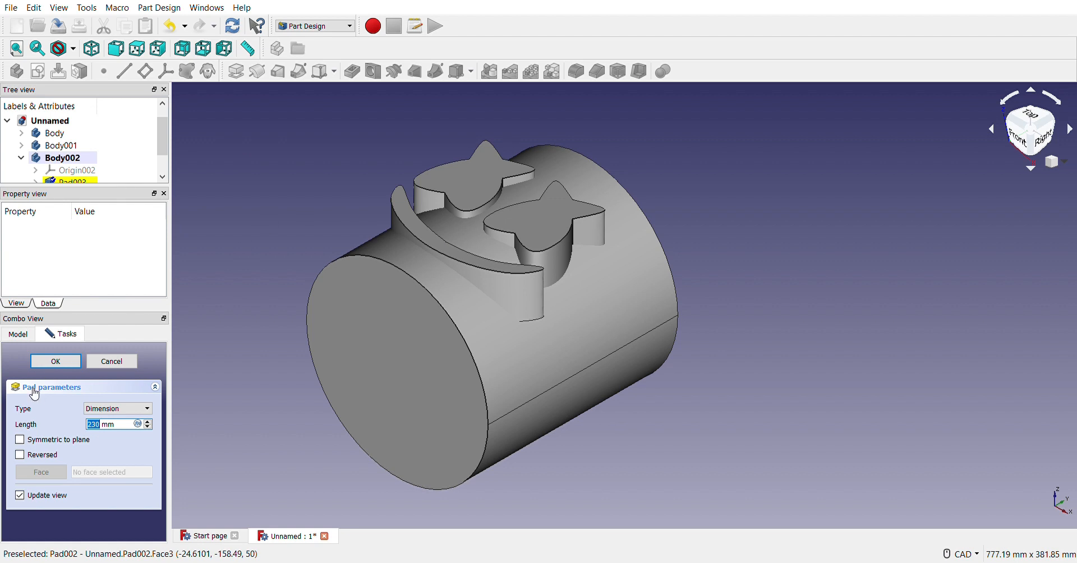
pyautogui.click(56, 363)
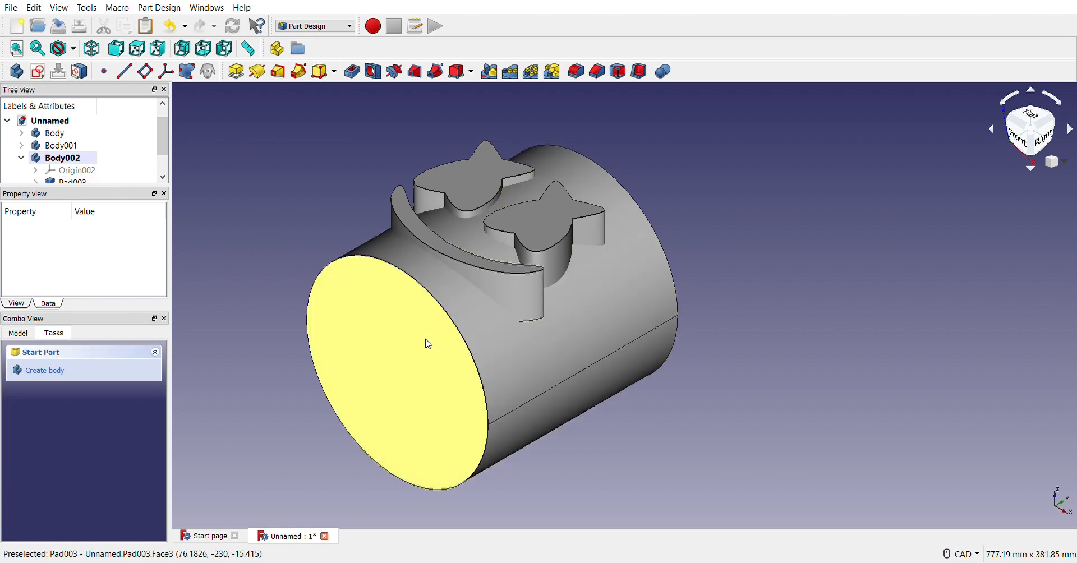
# - Hollow the cylindrical head through its front end face using Thickness, with a thicker wall made inwards
pyautogui.click(426, 342)
pyautogui.click(640, 72)
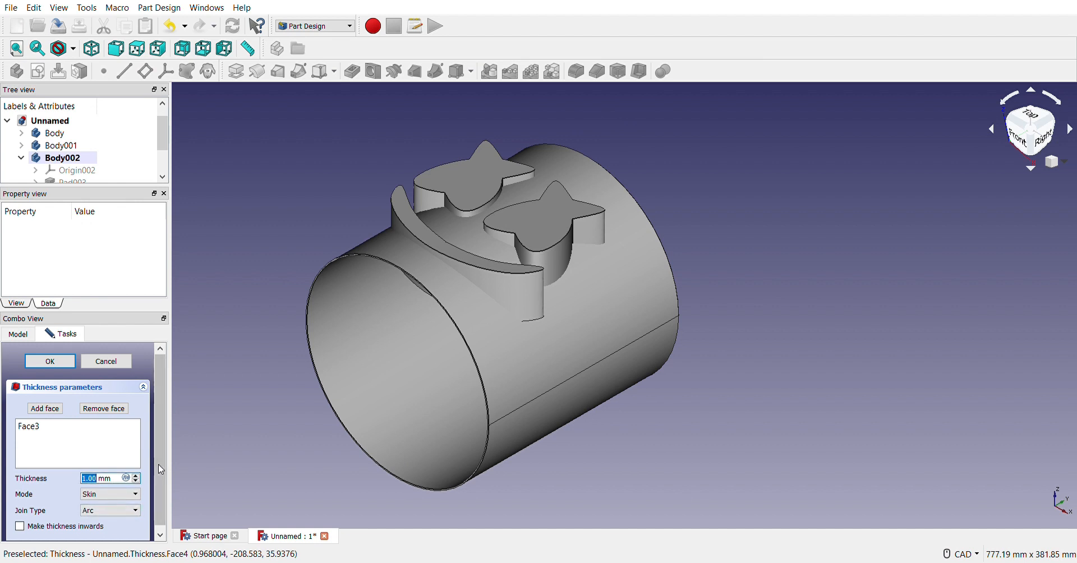
pyautogui.scroll(-1, 165, 484)
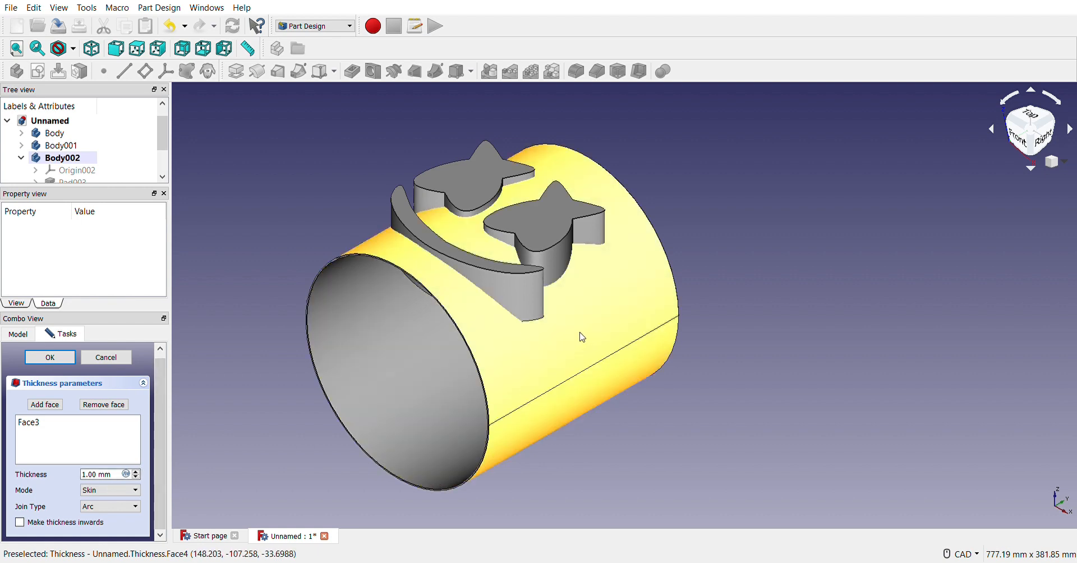
pyautogui.scroll(4, 551, 334)
pyautogui.scroll(6, 551, 334)
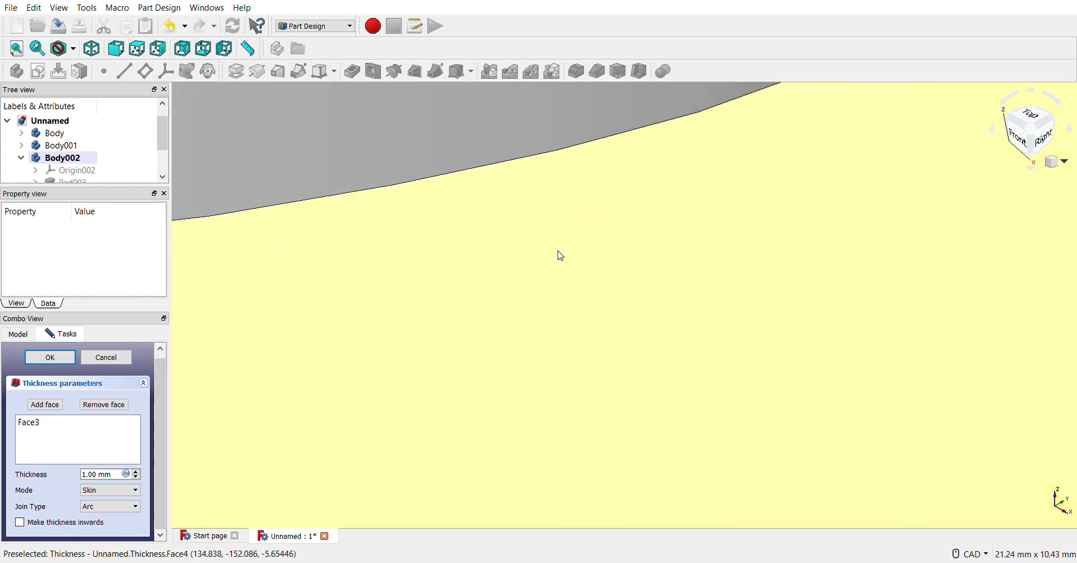
pyautogui.scroll(-10, 561, 256)
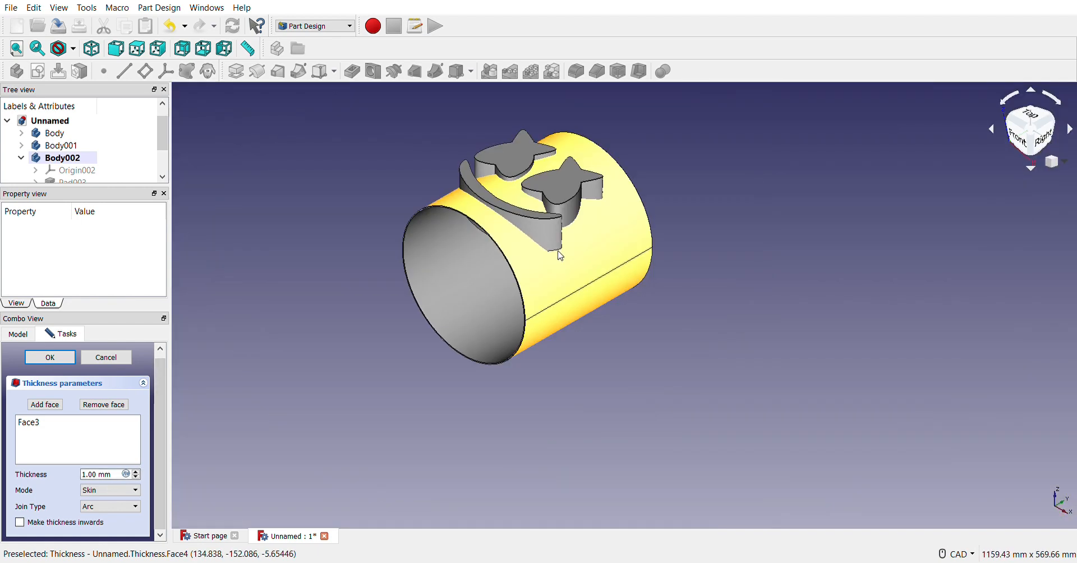
pyautogui.scroll(1, 406, 166)
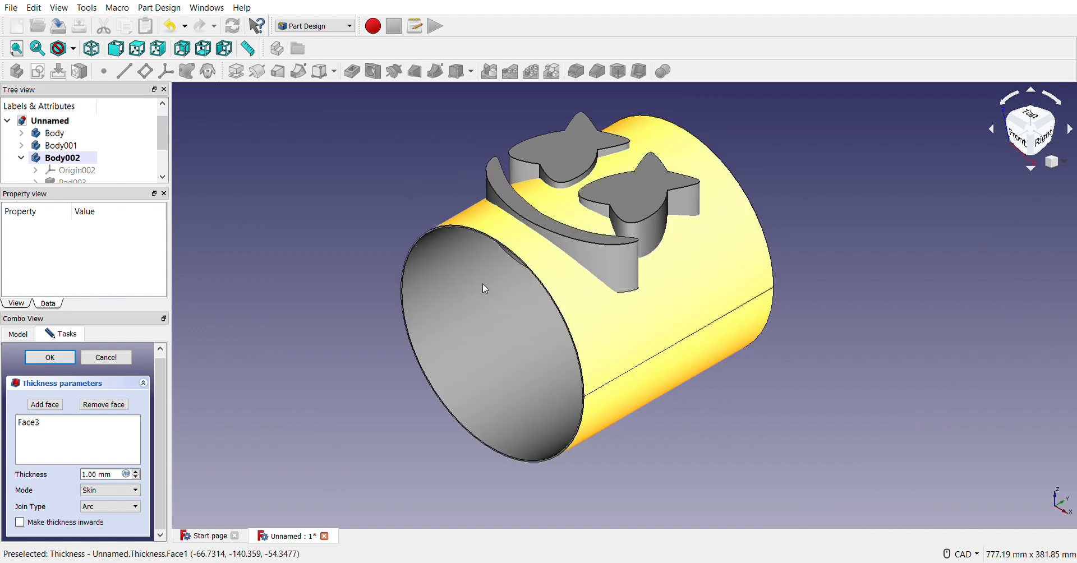
pyautogui.click(20, 522)
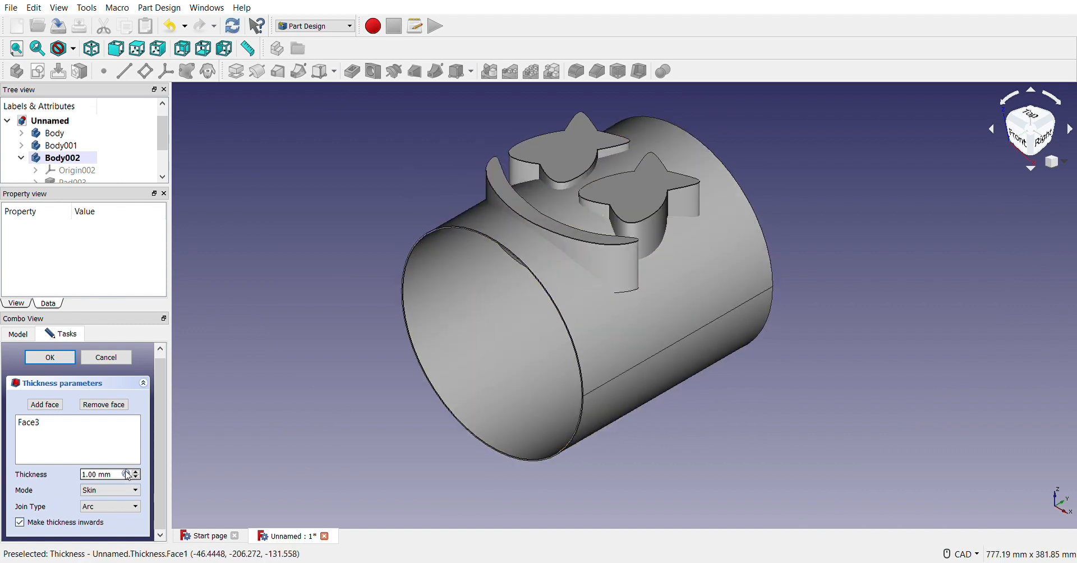
pyautogui.scroll(4, 121, 480)
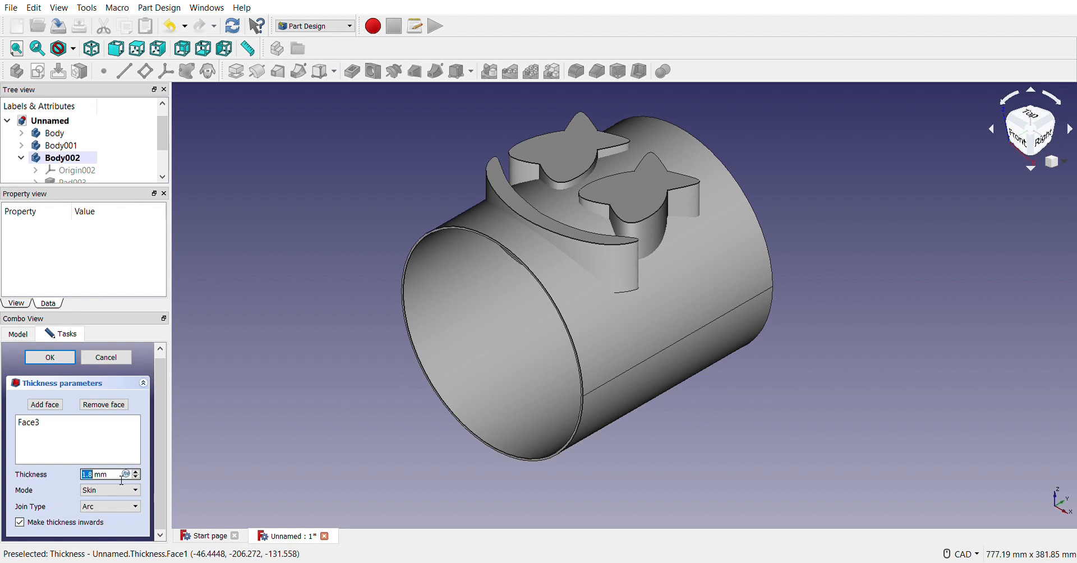
pyautogui.scroll(2, 122, 481)
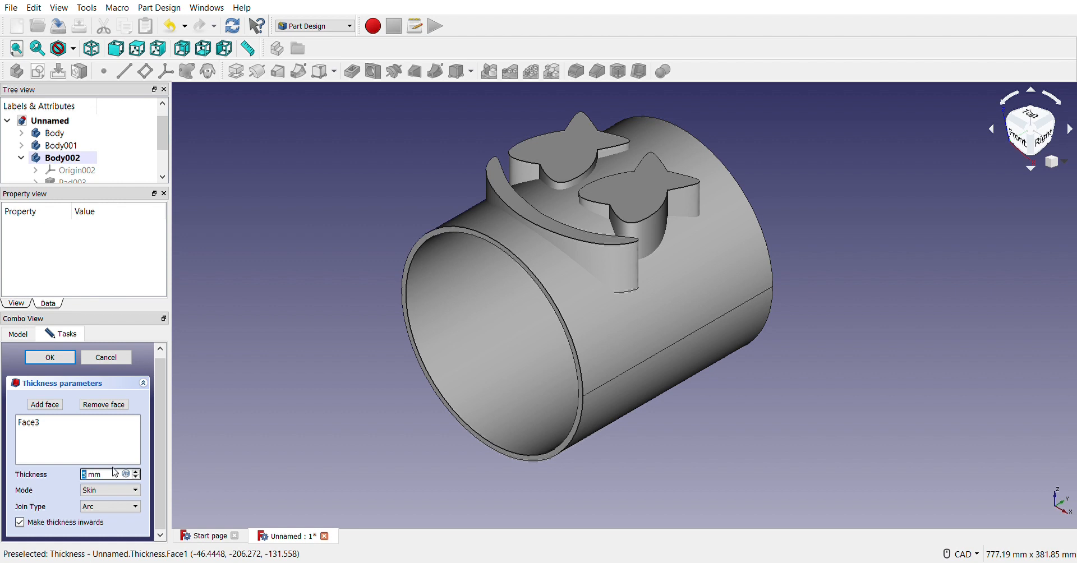
pyautogui.click(50, 358)
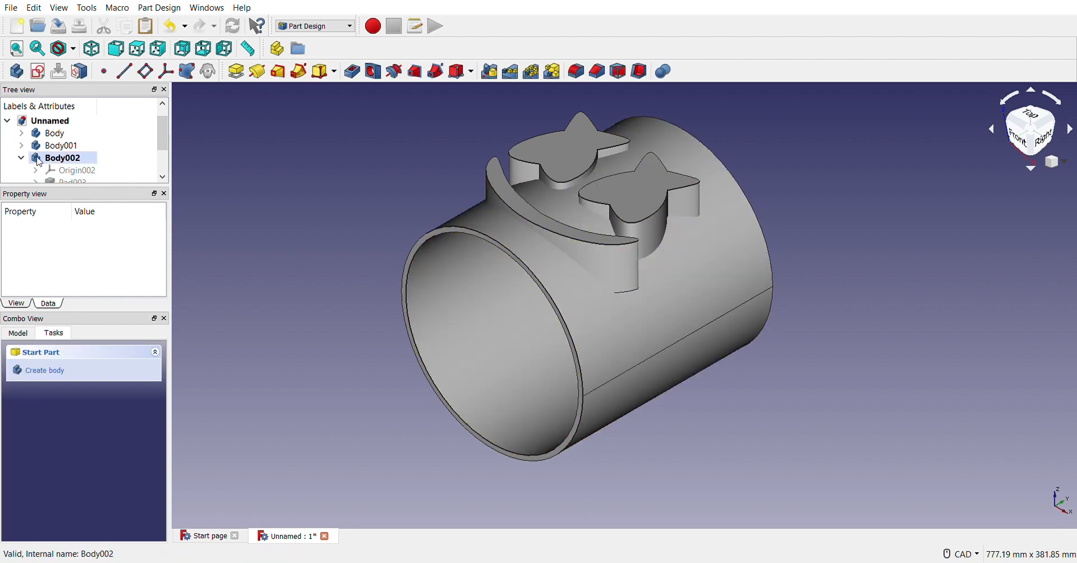
# - Activate the mouth's body and delete its pad while keeping the underlying mouth sketch
pyautogui.scroll(-1, 162, 141)
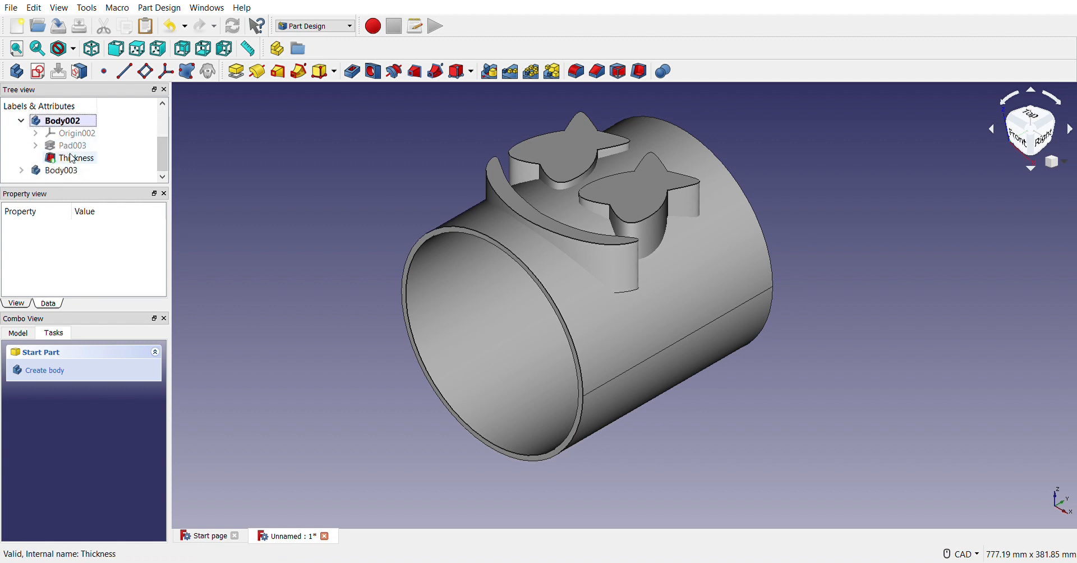
pyautogui.click(73, 160)
pyautogui.click(60, 147)
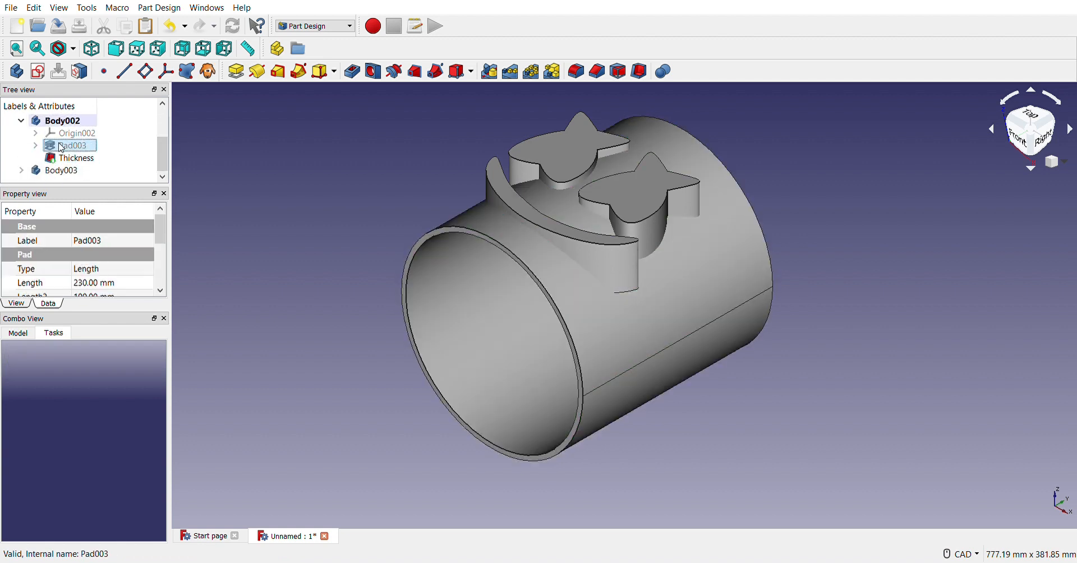
pyautogui.scroll(2, 61, 148)
pyautogui.scroll(-2, 69, 161)
pyautogui.doubleClick(66, 170)
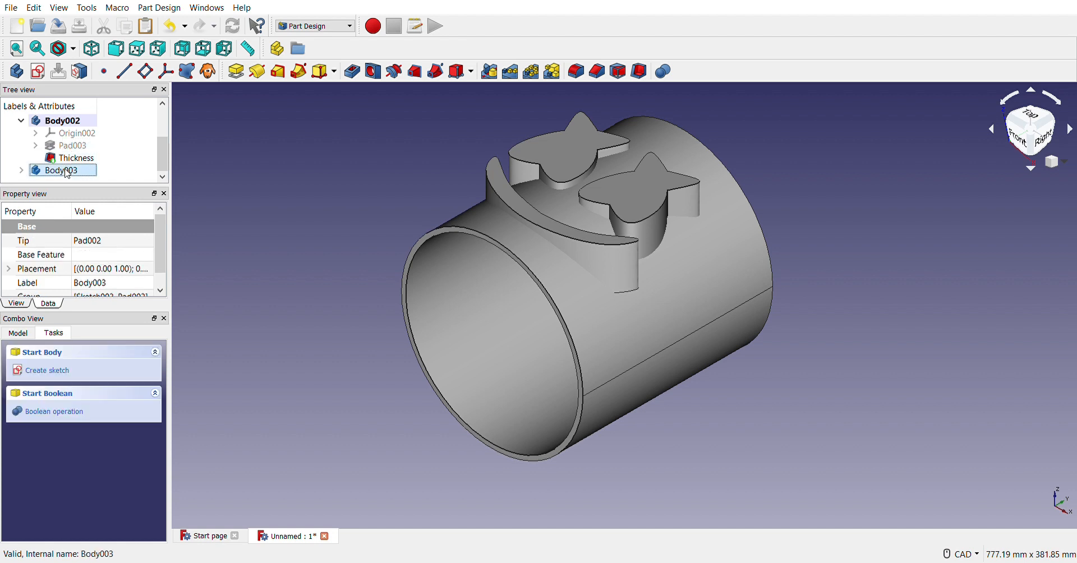
pyautogui.click(68, 171)
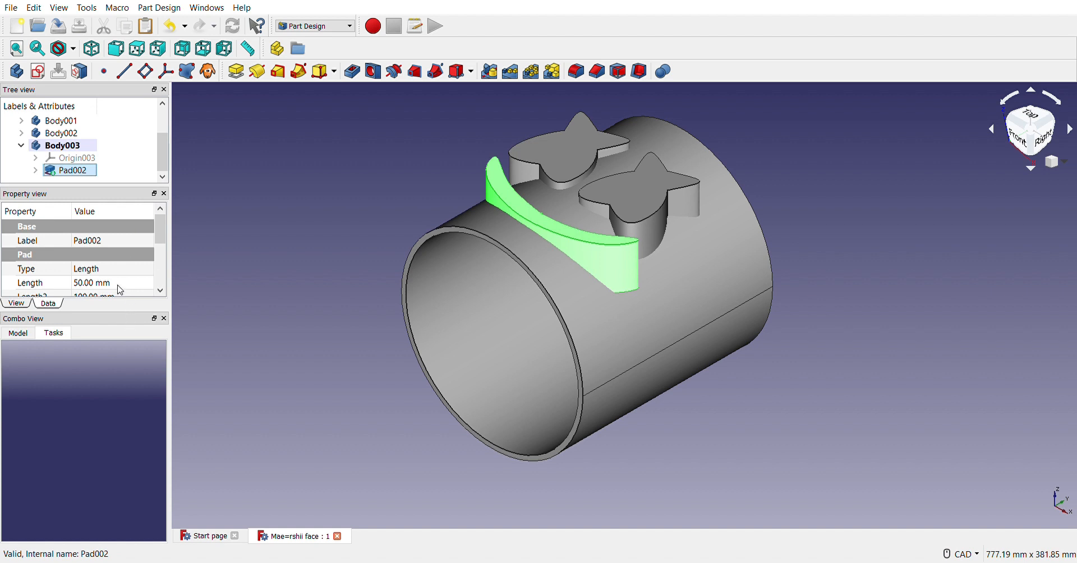
pyautogui.press('Delete')
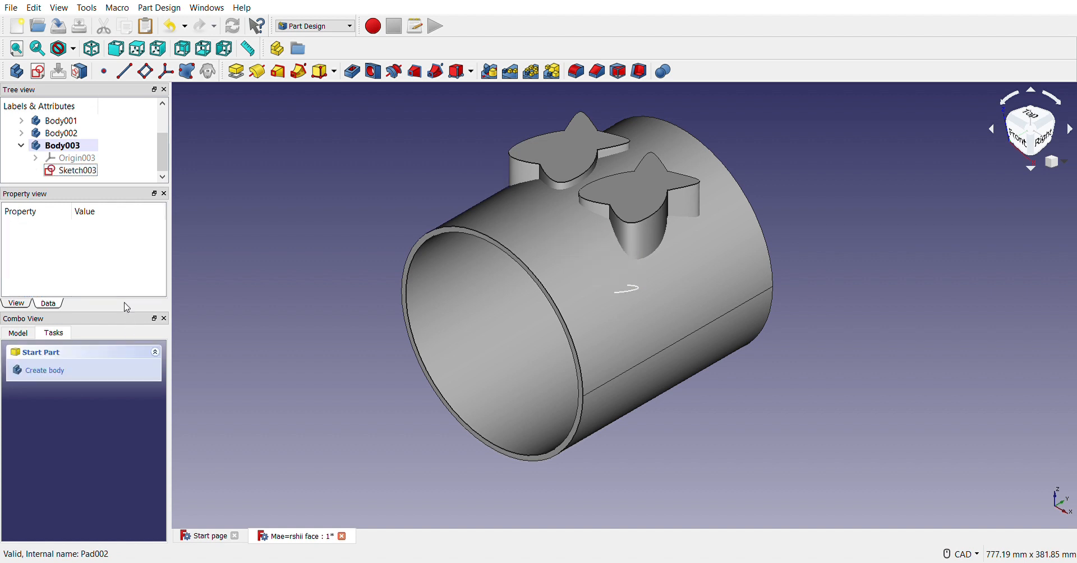
# - Set the mouth sketch's attachment offset position to -20 mm in z
pyautogui.click(73, 171)
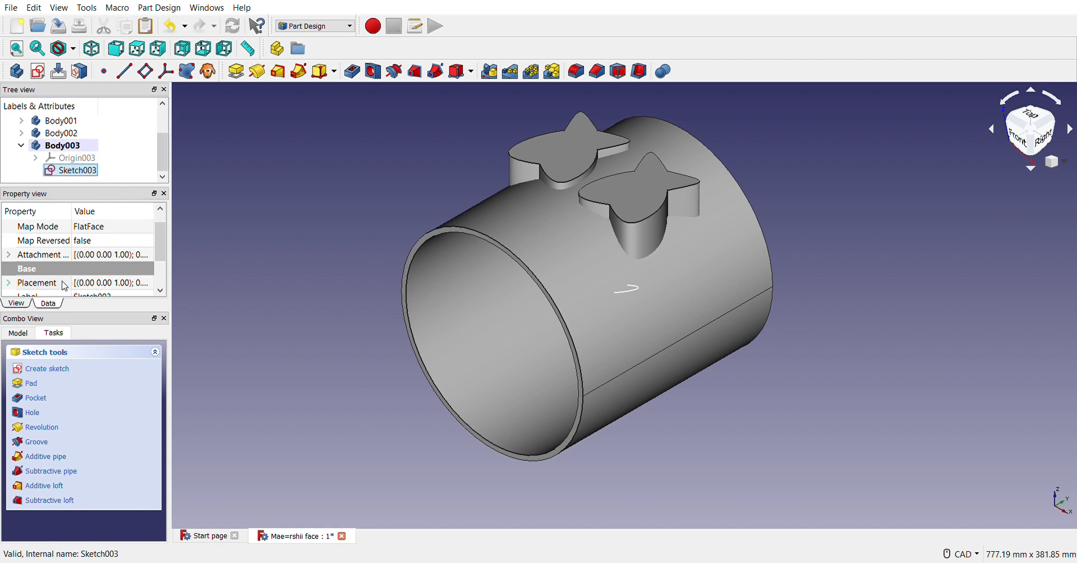
pyautogui.doubleClick(57, 258)
pyautogui.scroll(-1, 61, 264)
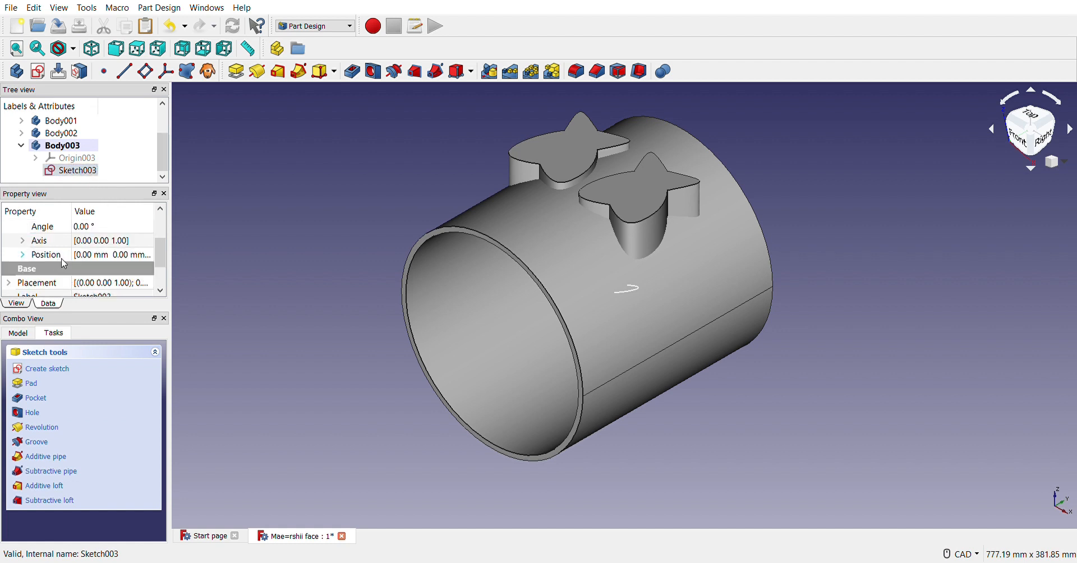
pyautogui.doubleClick(62, 259)
pyautogui.scroll(-1, 84, 272)
pyautogui.click(119, 261)
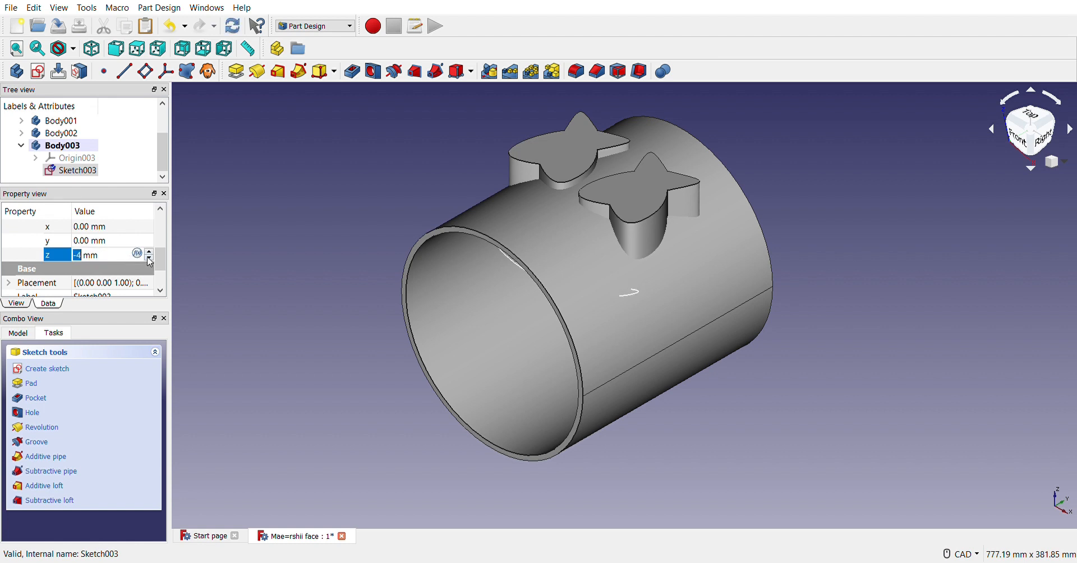
pyautogui.click(149, 259)
pyautogui.click(149, 259)
pyautogui.click(149, 258)
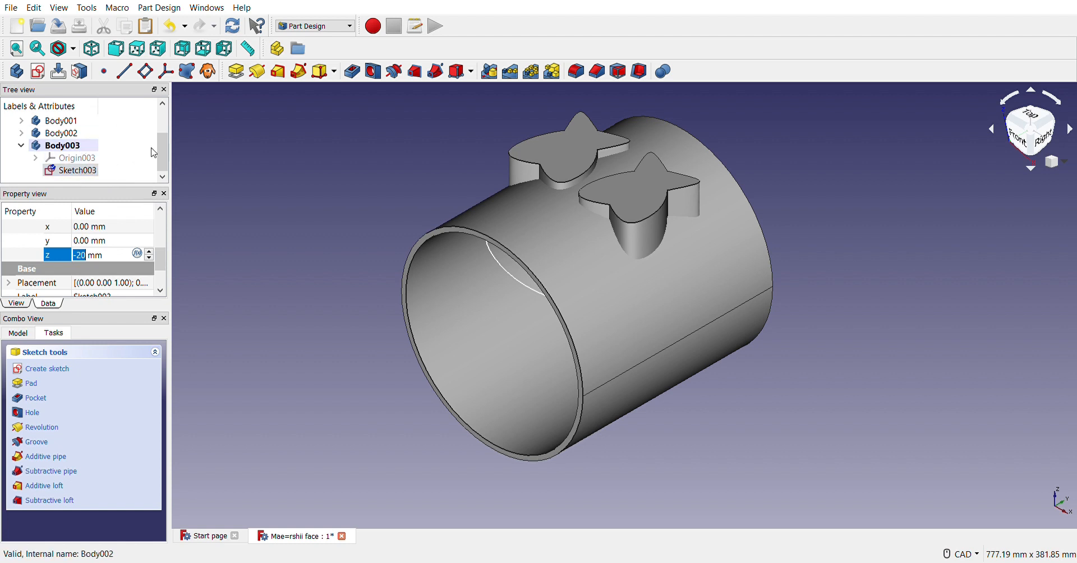
# - Pad the mouth sketch to a length of 80 mm so it passes through the head's wall
pyautogui.click(197, 119)
pyautogui.click(238, 73)
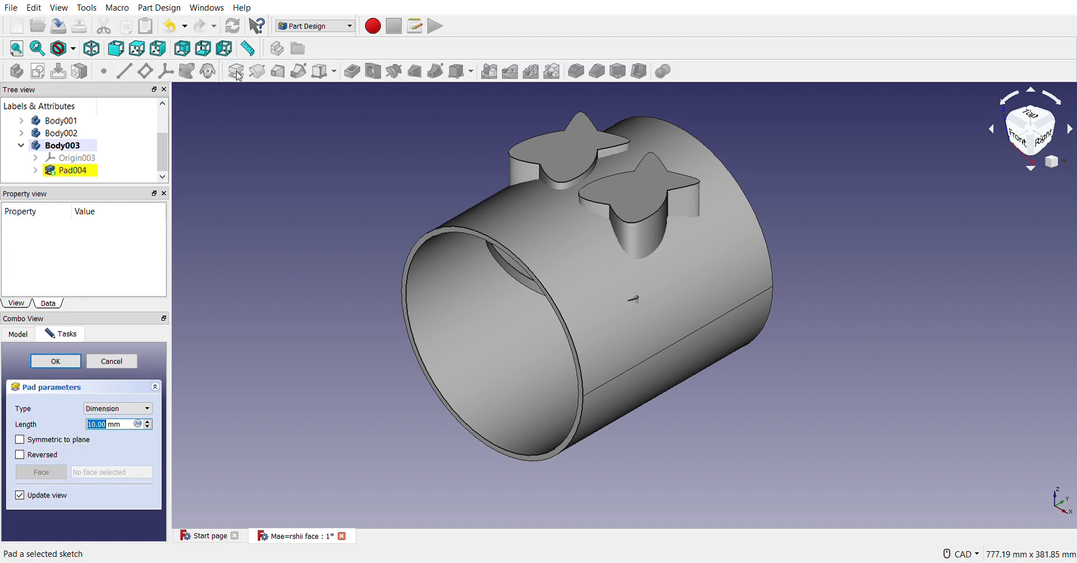
pyautogui.write('50')
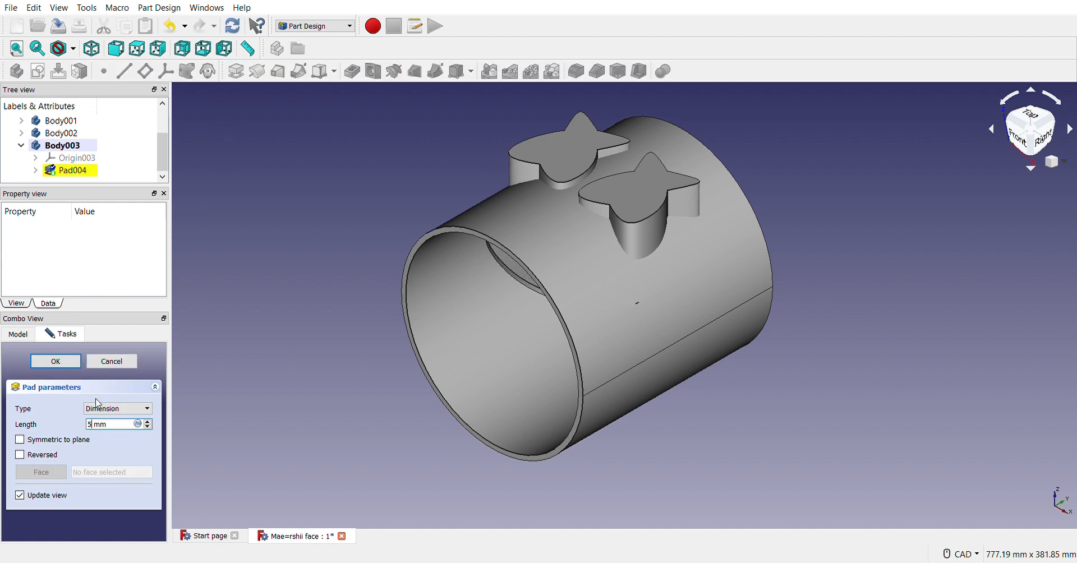
pyautogui.press('BackSpace')
pyautogui.press('BackSpace')
pyautogui.write('80')
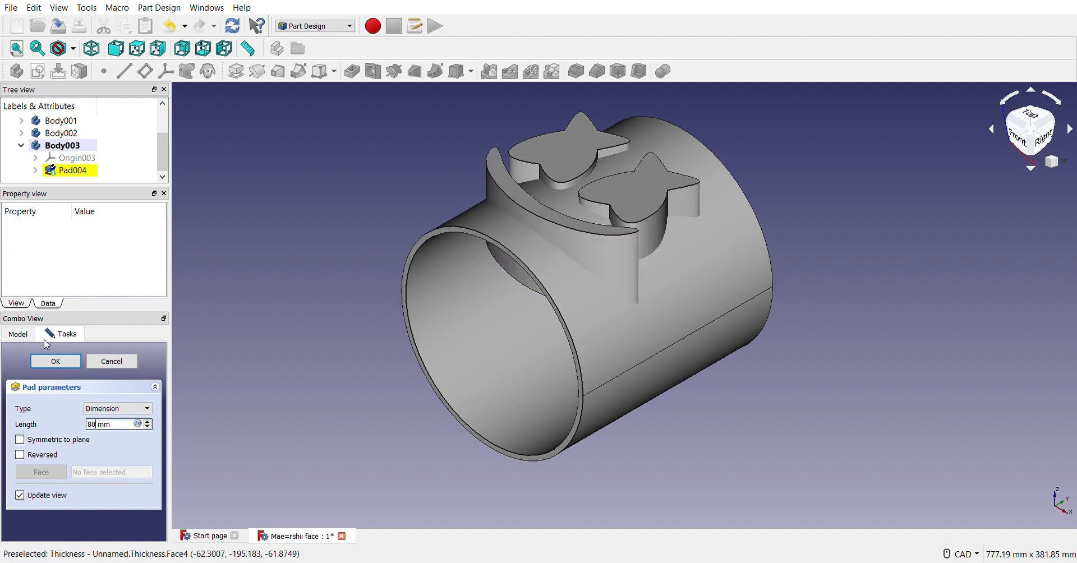
pyautogui.click(55, 361)
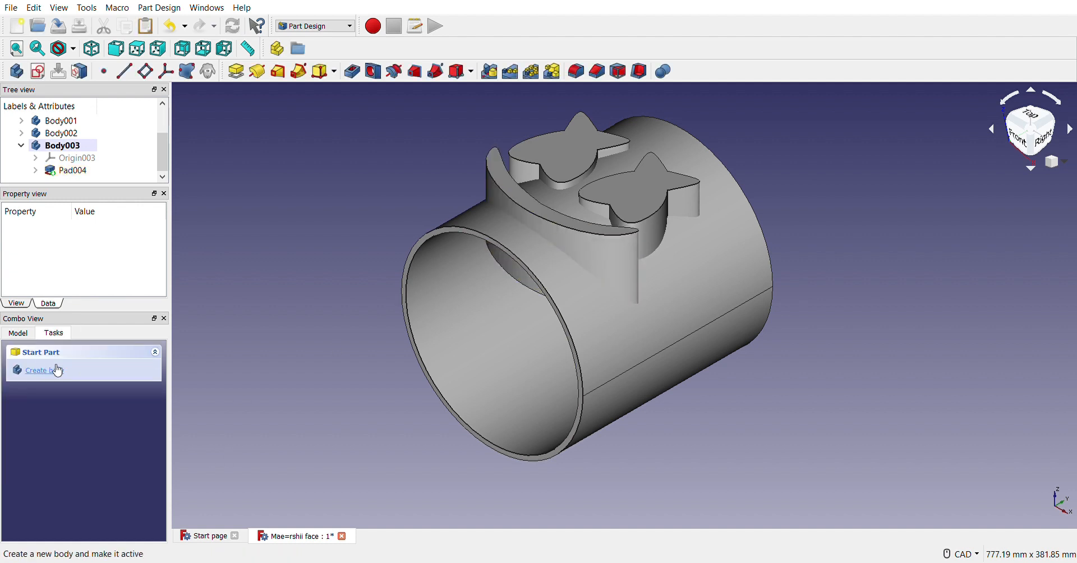
# - Subtract the mouth pad from the hollow head with a Boolean cut in the Part workbench
pyautogui.click(584, 308)
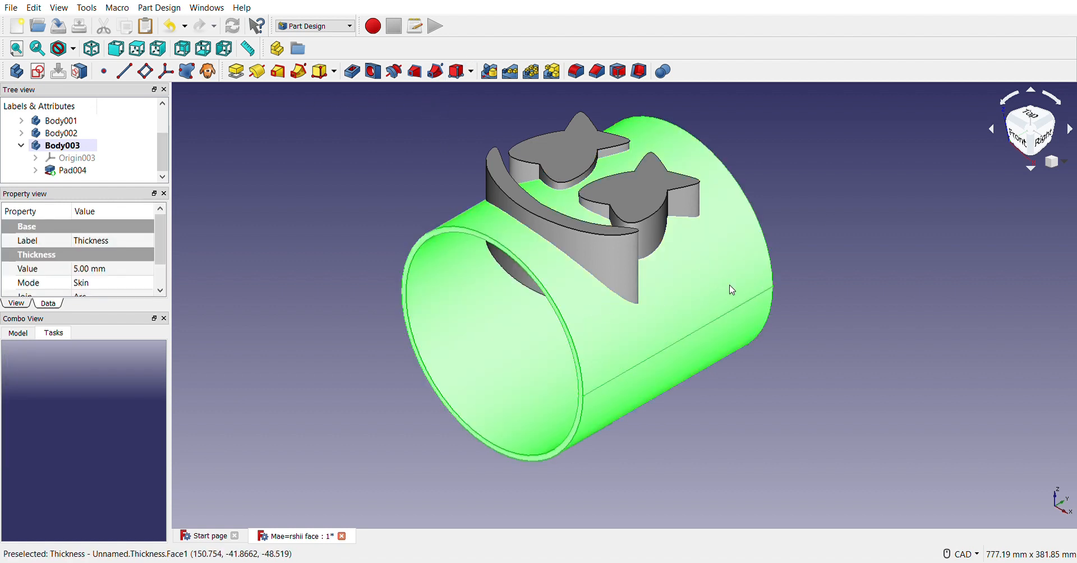
pyautogui.keyDown('ctrl'); pyautogui.click(629, 289); pyautogui.keyUp('ctrl')
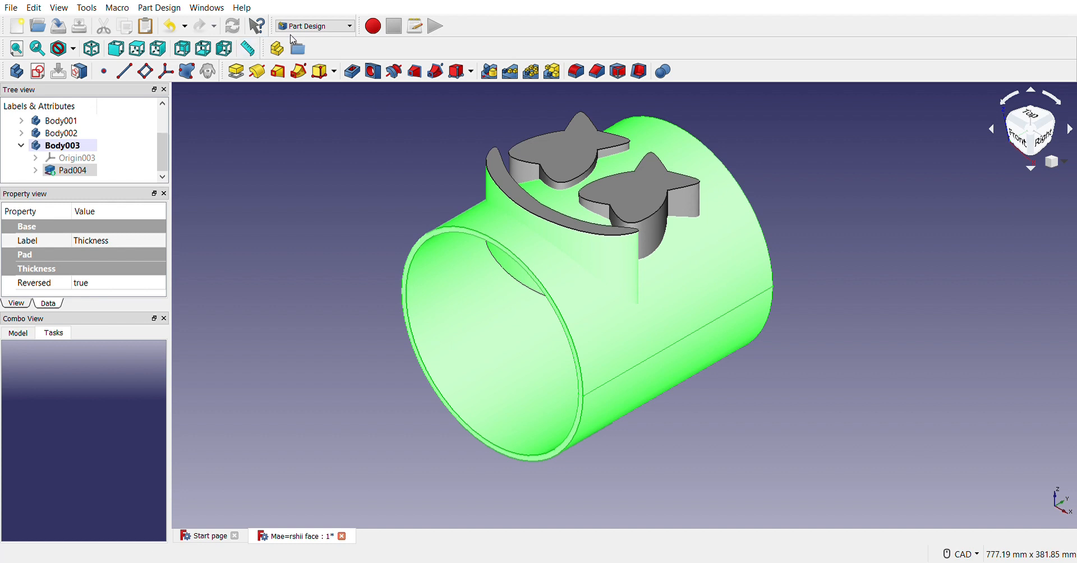
pyautogui.click(323, 134)
pyautogui.click(440, 76)
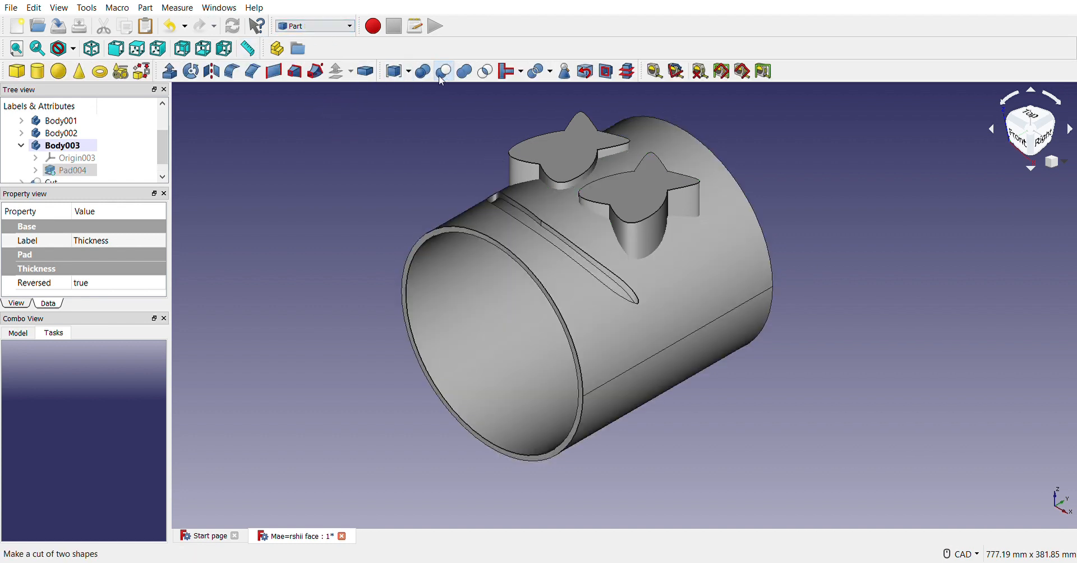
# - Subtract the face's right-hand eye pad from the head with a Boolean cut
pyautogui.click(659, 259)
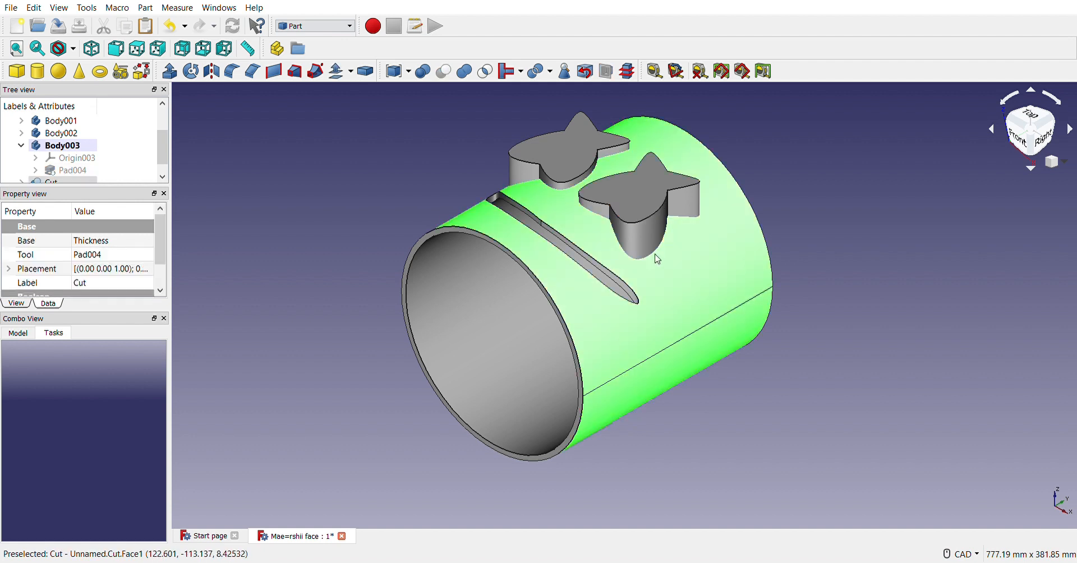
pyautogui.keyDown('ctrl'); pyautogui.click(654, 253); pyautogui.keyUp('ctrl')
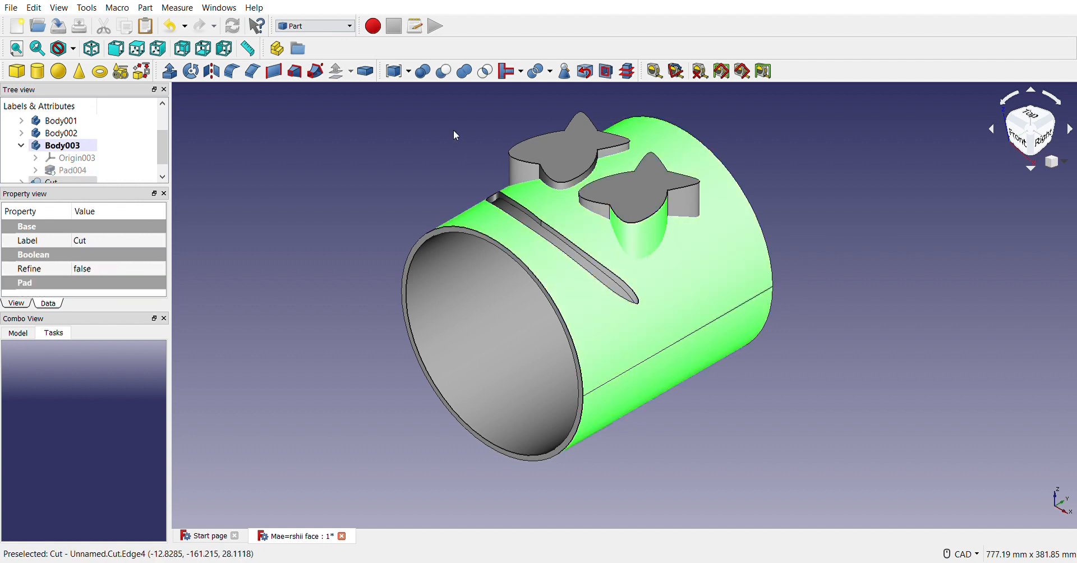
pyautogui.click(443, 71)
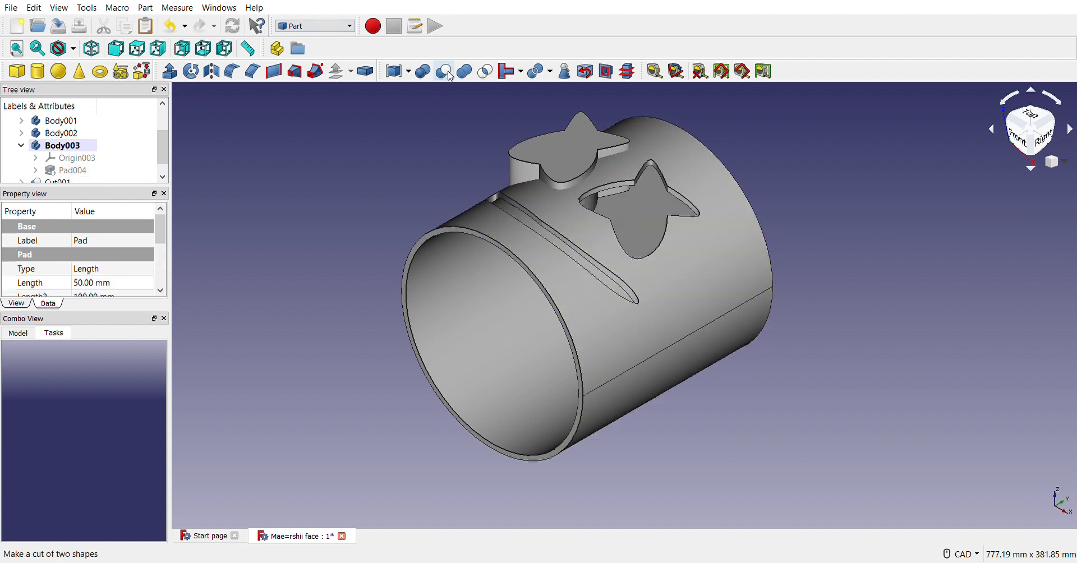
# - Subtract the remaining left-hand eye pad from the head with a Boolean cut and inspect the face openings
pyautogui.click(566, 193)
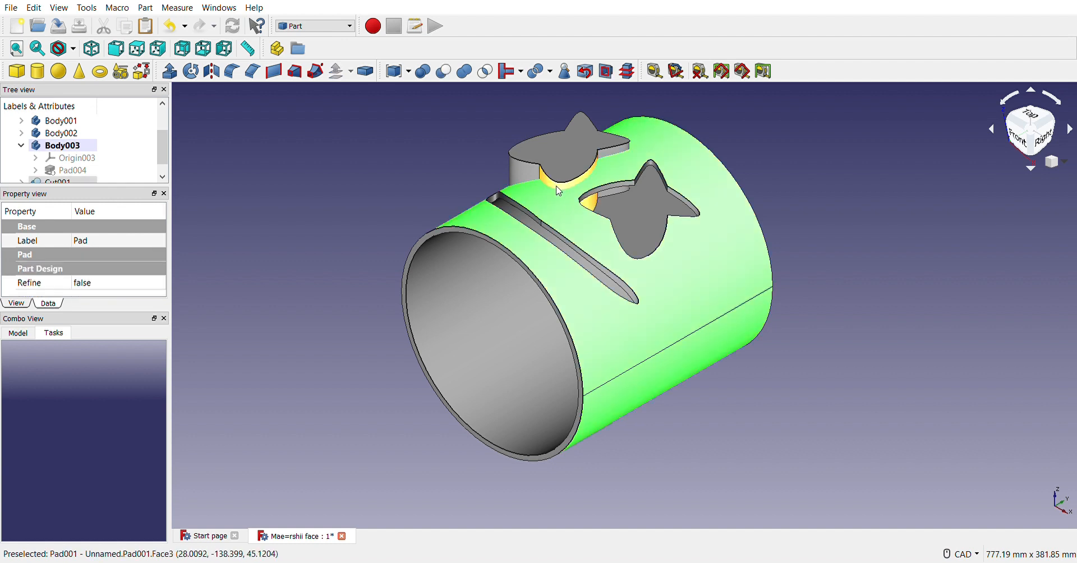
pyautogui.click(559, 186)
pyautogui.click(598, 223)
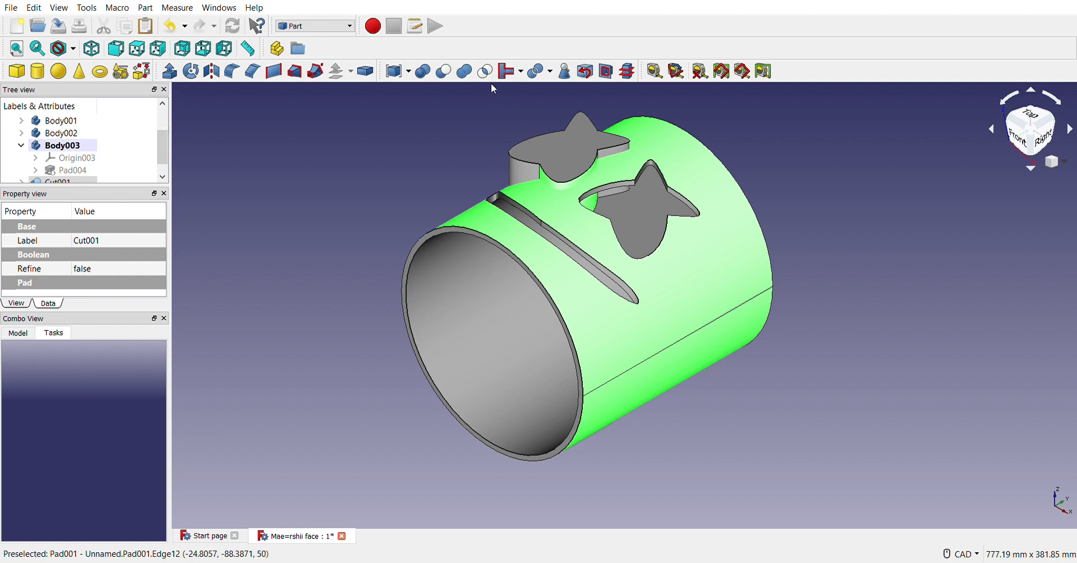
pyautogui.click(444, 75)
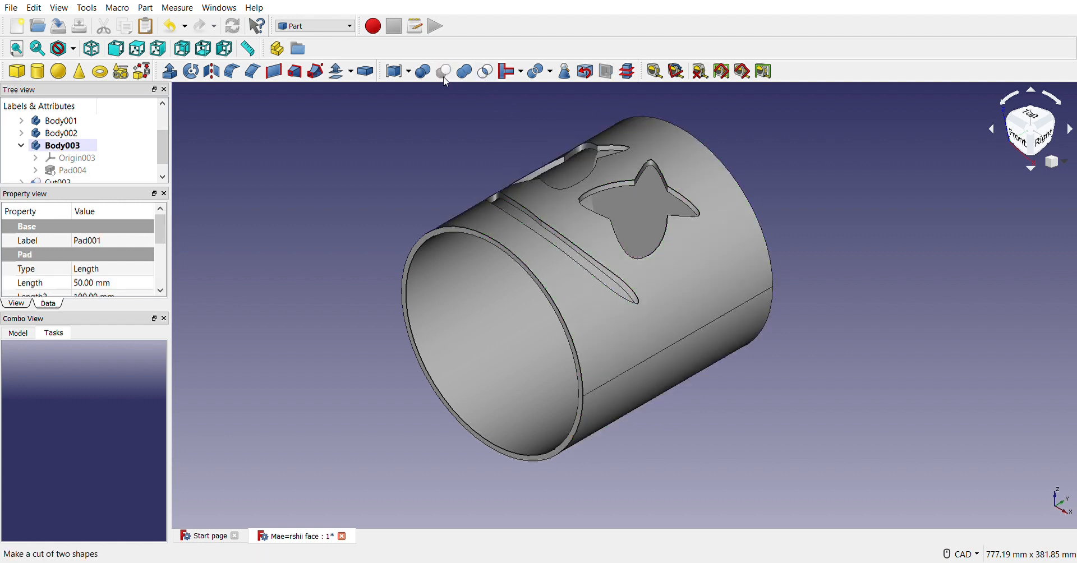
pyautogui.moveTo(278, 261); pyautogui.dragTo(393, 323, button='middle')
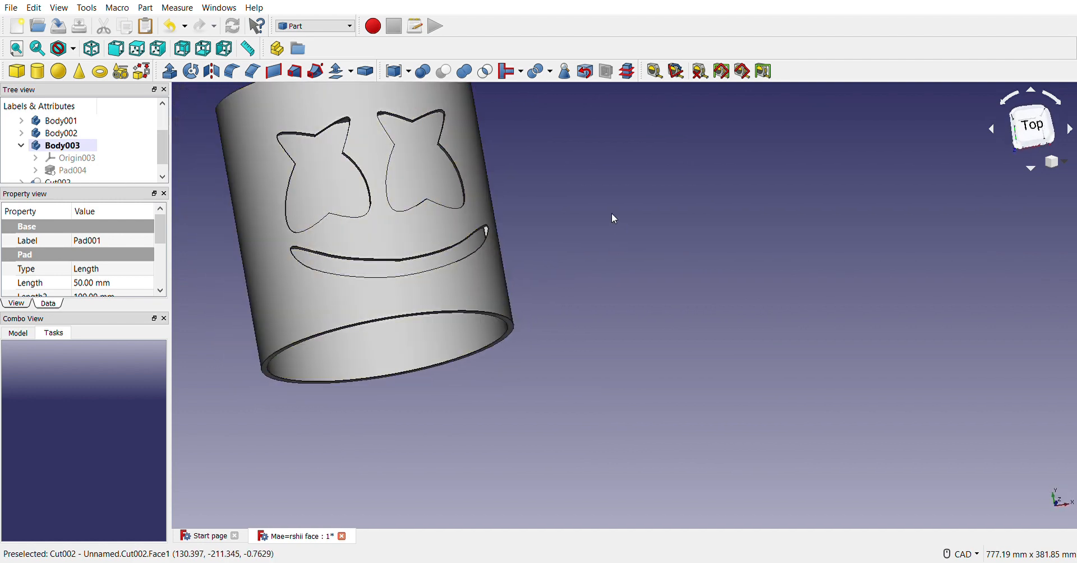
pyautogui.moveTo(581, 208); pyautogui.dragTo(567, 331, button='middle')
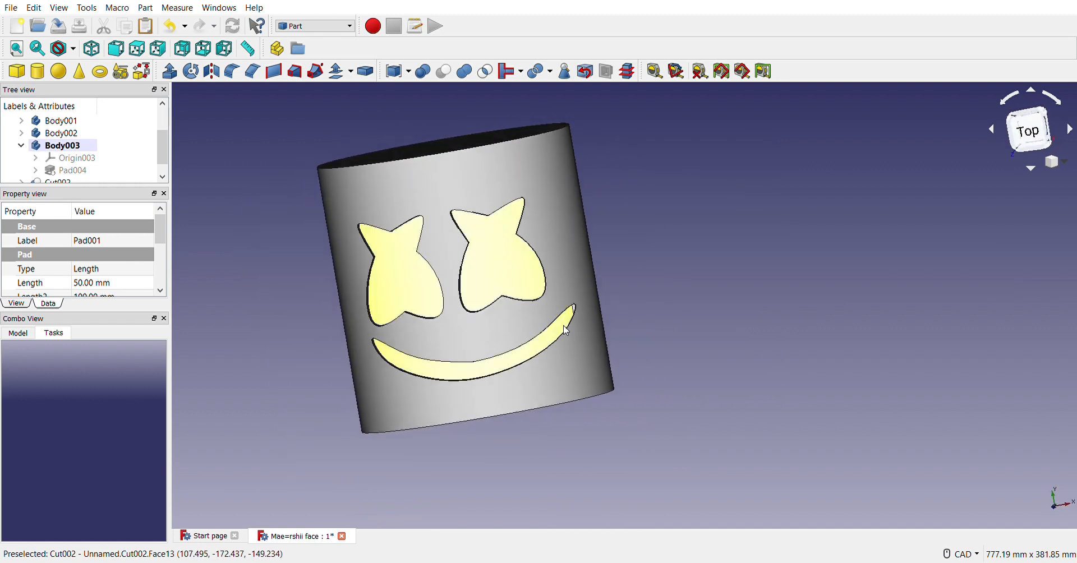